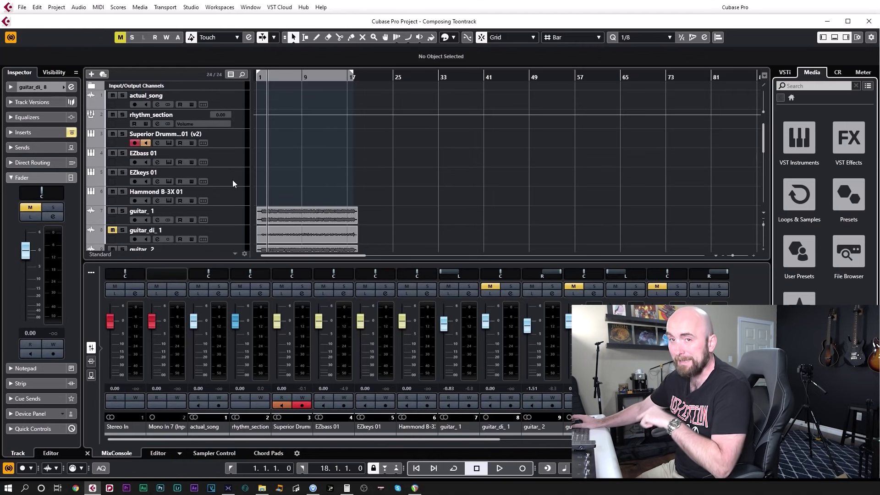
Open the EZkeys 01 track's instrument, bring its window fully into view, and close it after viewing the piano.
left_click(169, 182)
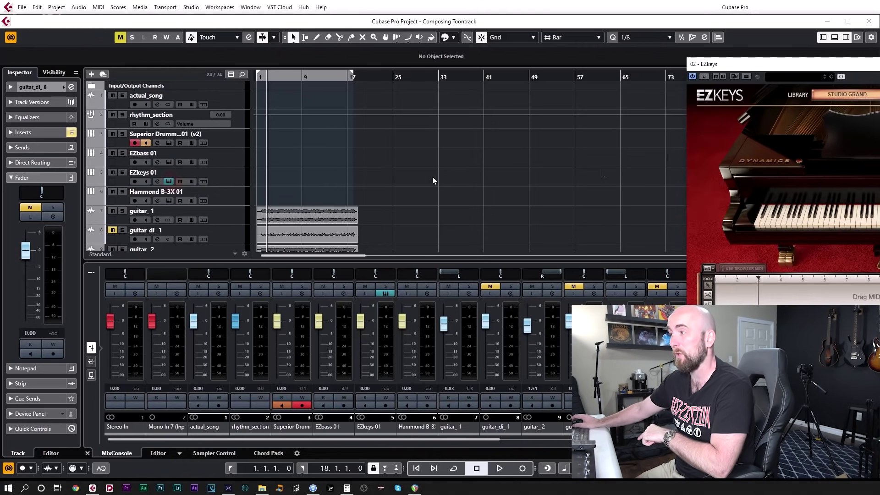
left_click_drag(784, 67, 428, 78)
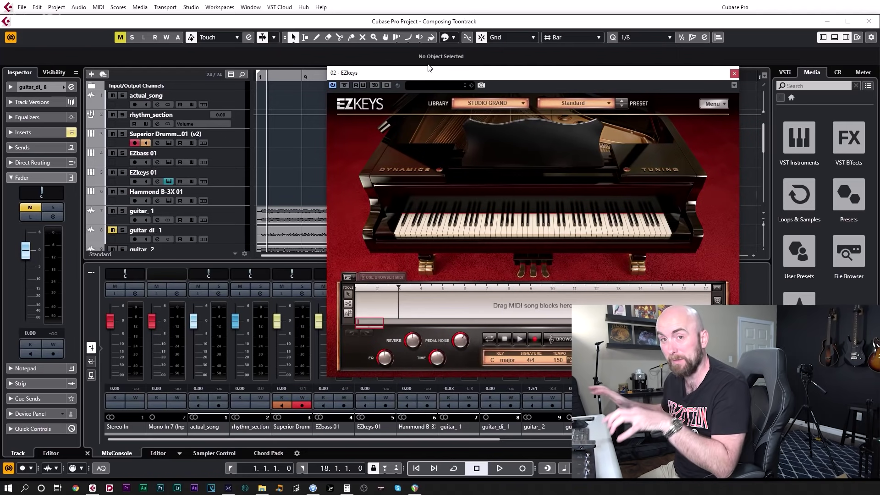
left_click(733, 73)
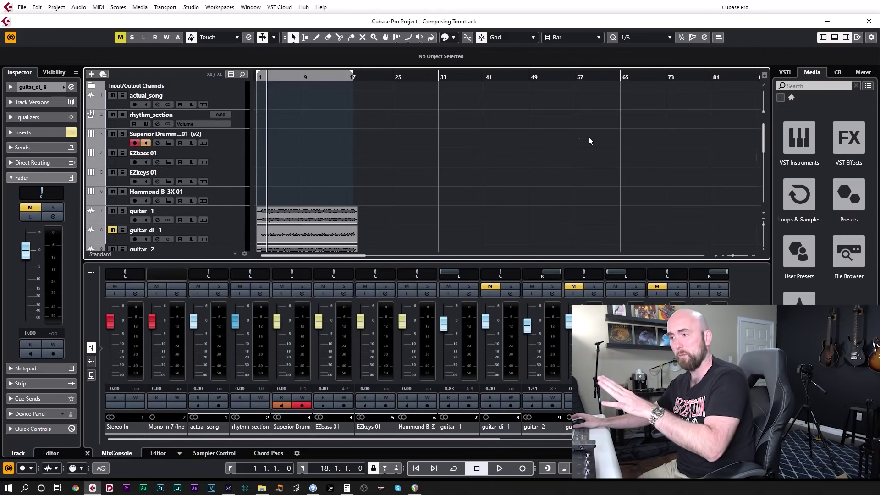
Open the Hammond B-3X 01 instrument, audition a few notes on the upper manual, and close it.
left_click(169, 201)
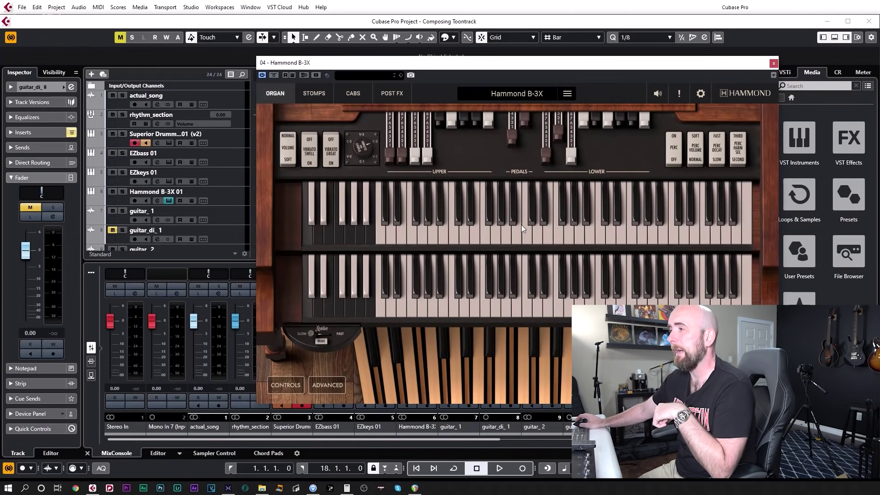
left_click(524, 233)
left_click(506, 235)
left_click(435, 234)
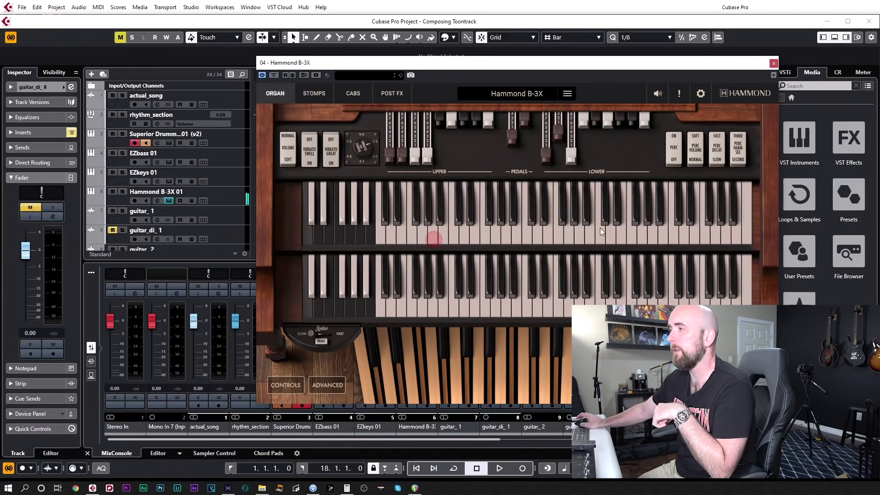
left_click(775, 66)
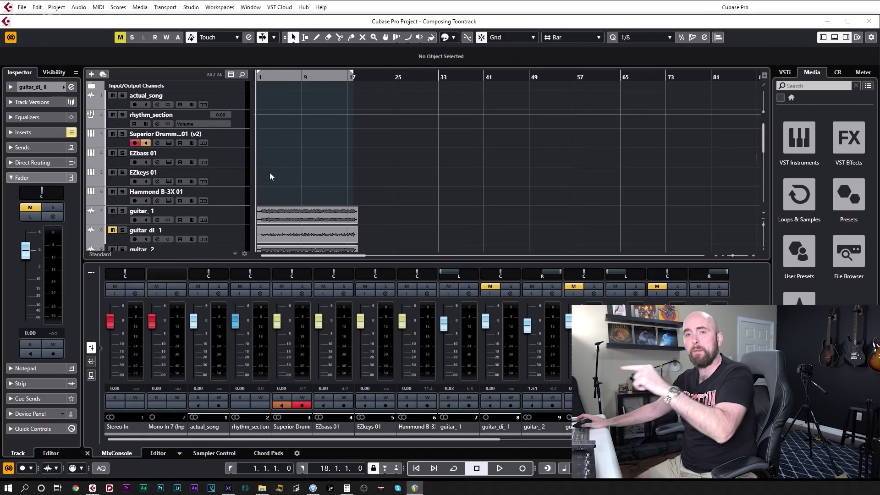
Play back the guitar tracks, then view the riff's tablature in Guitar Pro and return to the Cubase project.
scroll(279, 162, "down", 2)
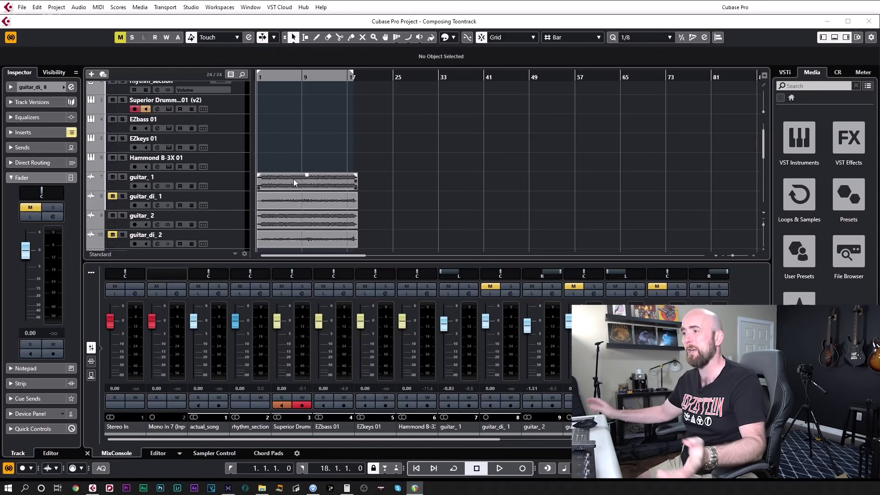
key("space")
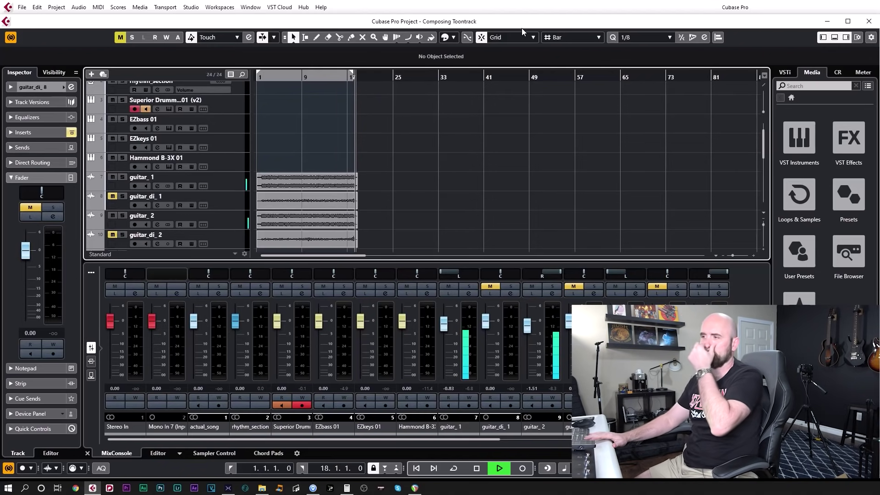
key("space")
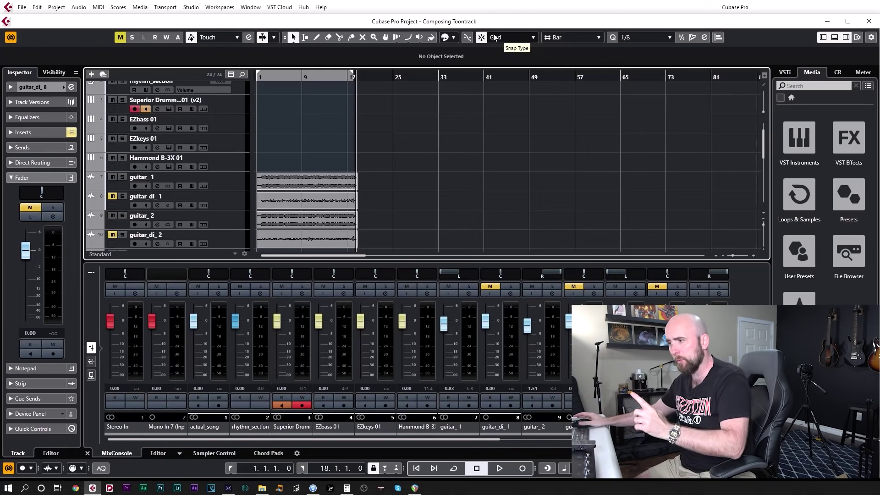
left_click(313, 488)
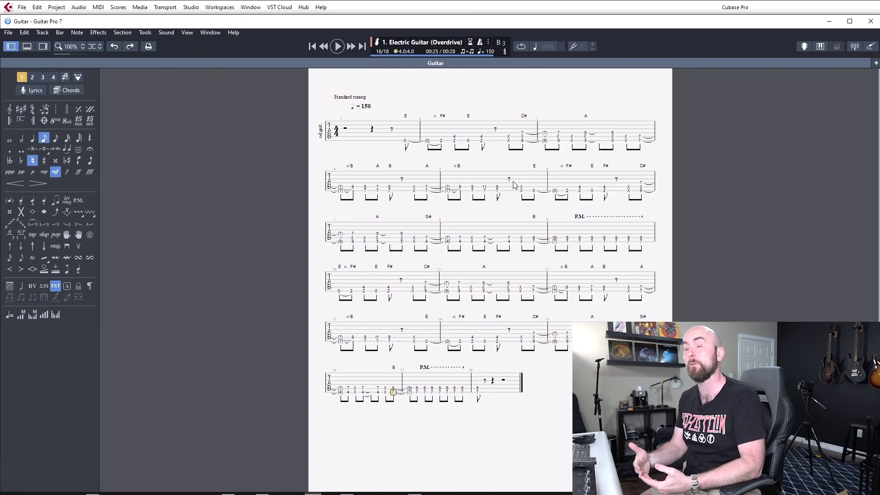
left_click(829, 21)
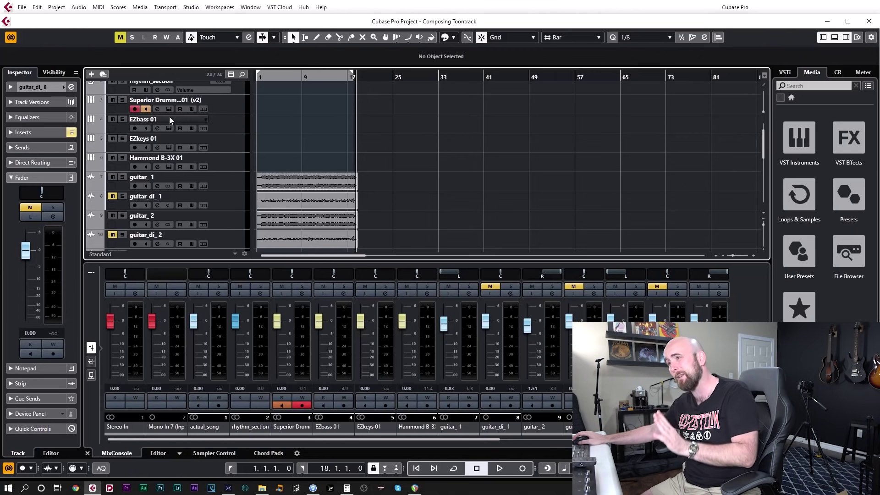
Open the Superior Drummer track's instrument on its drum kit view and look through the available sound libraries.
left_click(169, 111)
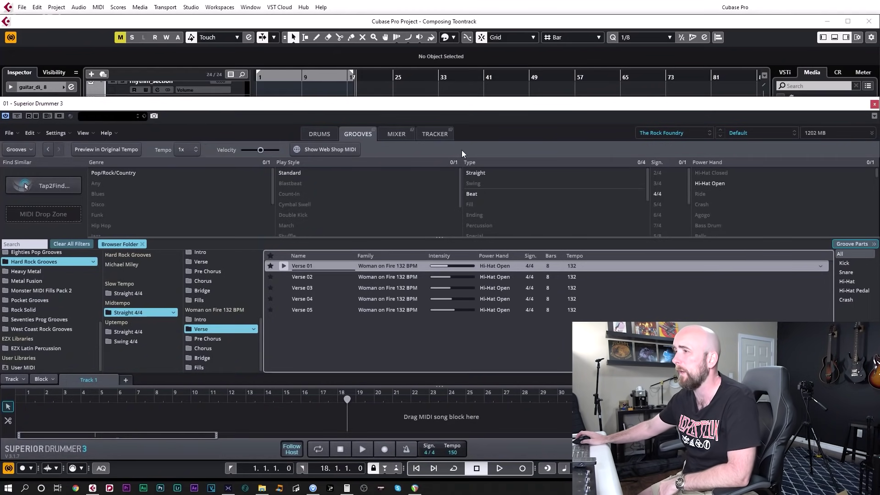
left_click(320, 135)
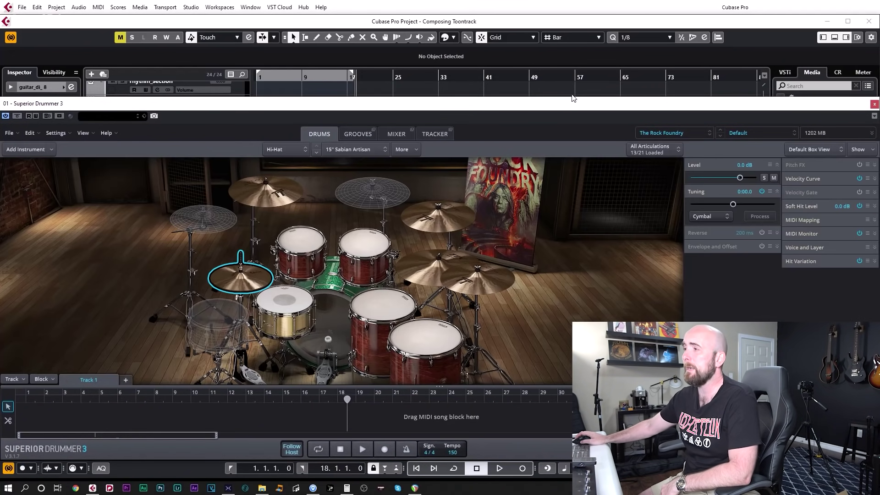
left_click_drag(574, 110, 577, 65)
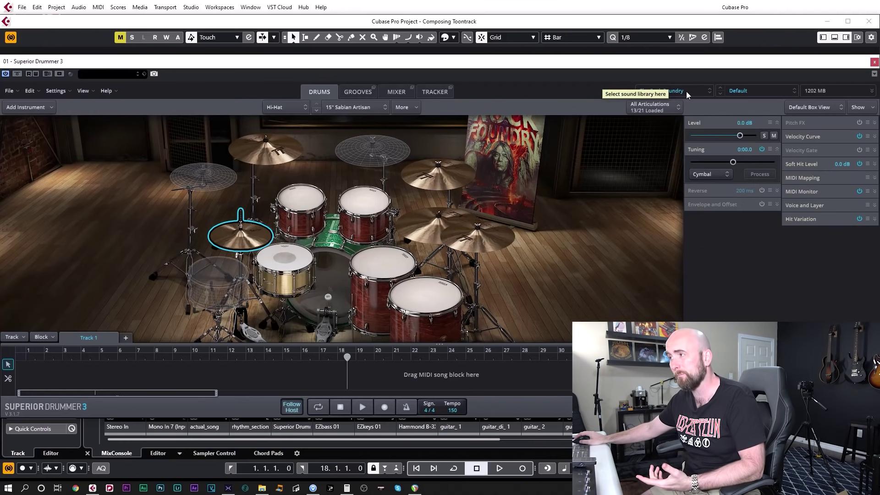
left_click(677, 91)
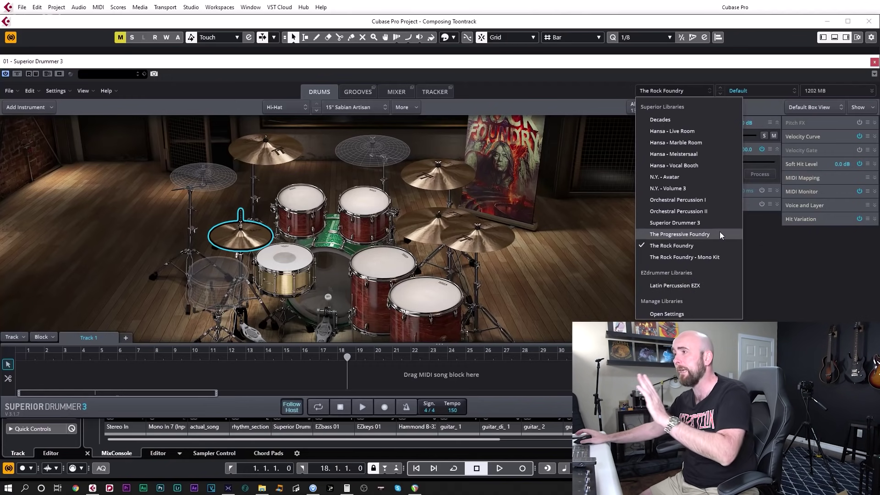
left_click(810, 281)
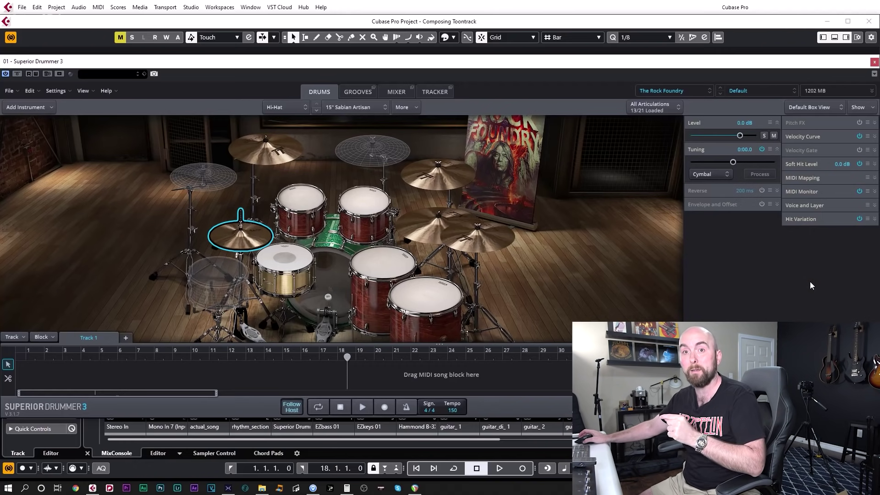
Audition the rack tom, snare and kick of The Rock Foundry kit and return the playhead to bar 1.
left_click(360, 200)
left_click(293, 253)
left_click(337, 267)
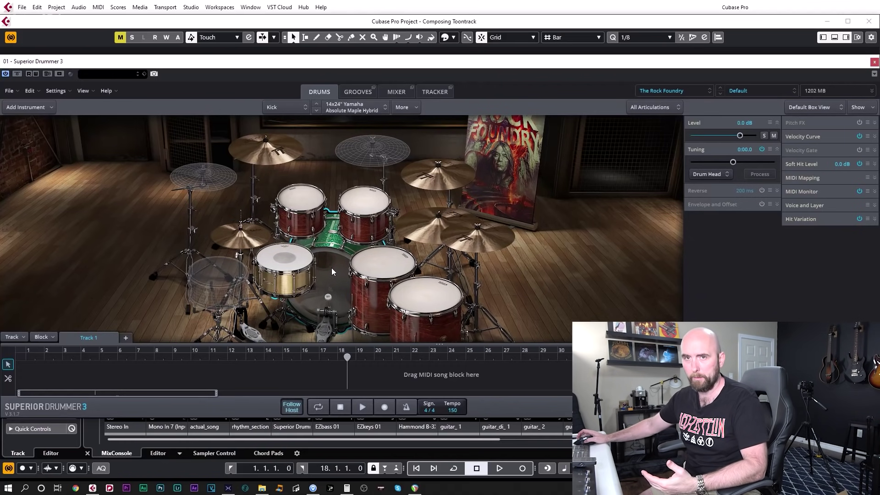
left_click_drag(348, 357, 3, 362)
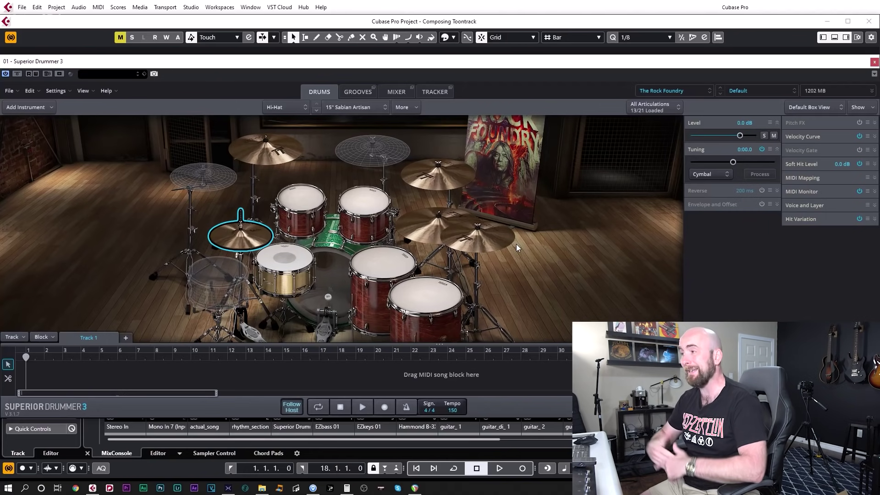
Load the Decades sound library and audition its toms, snare and cymbals.
left_click(744, 92)
left_click(682, 92)
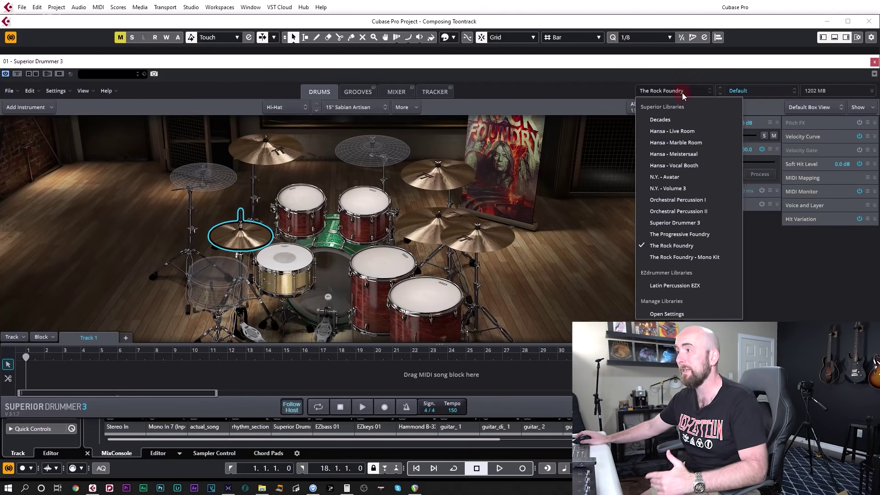
left_click(664, 120)
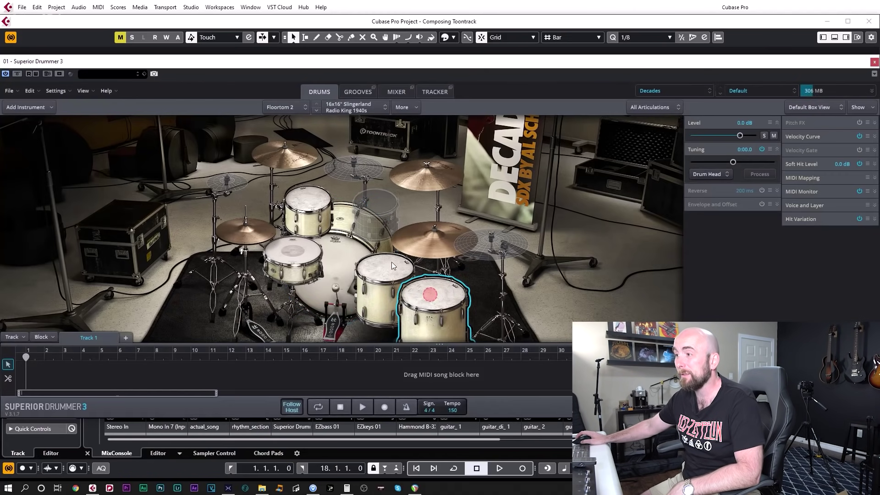
left_click(307, 209)
left_click(365, 274)
left_click(292, 254)
left_click(307, 209)
left_click(285, 151)
left_click(426, 175)
left_click(463, 230)
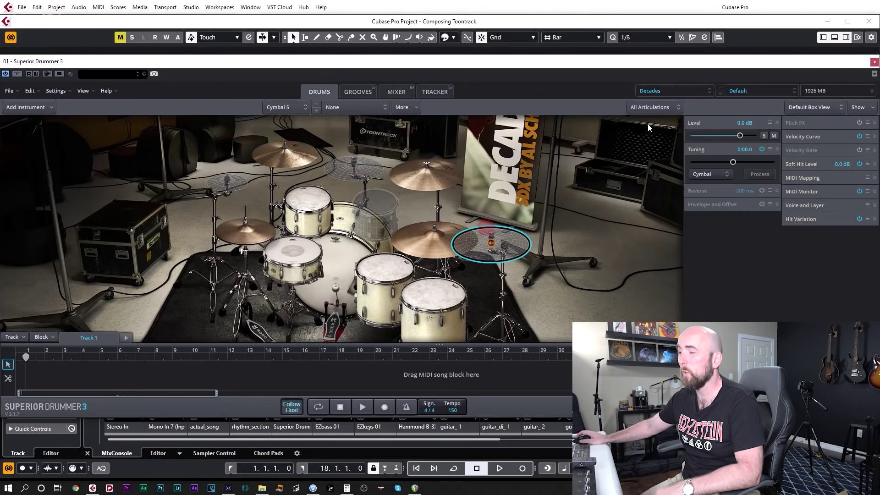
Switch the sound library back to The Rock Foundry, audition its rack and floor toms, and close the instrument.
left_click(670, 91)
left_click(689, 249)
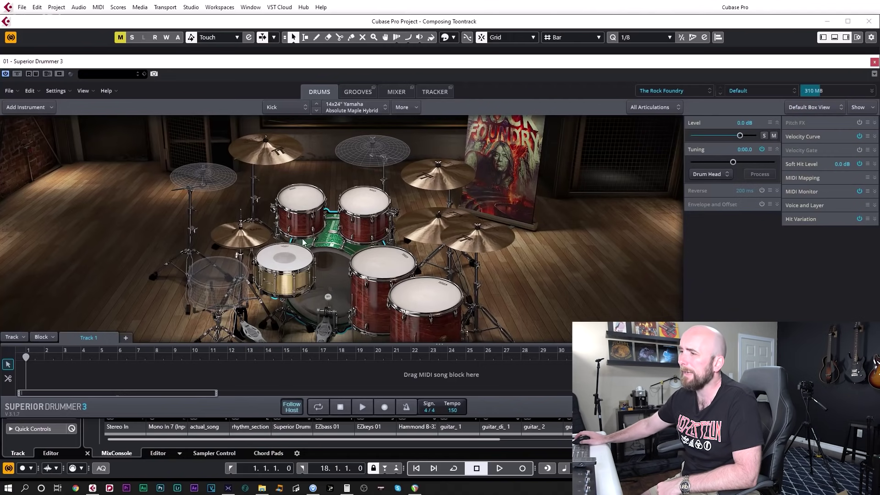
left_click(302, 204)
left_click(376, 210)
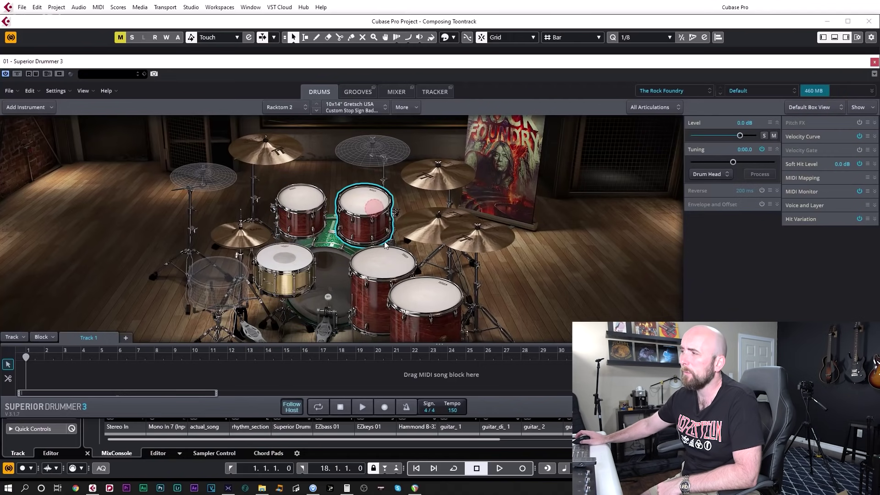
left_click(426, 294)
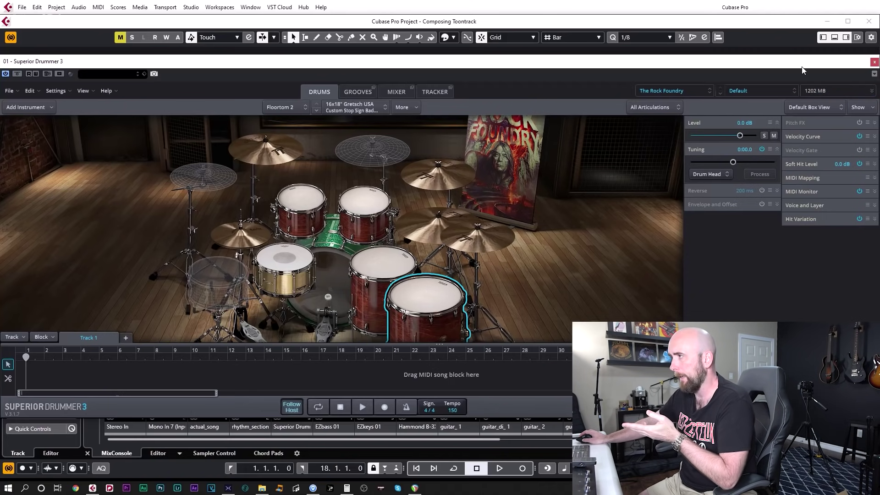
left_click(875, 62)
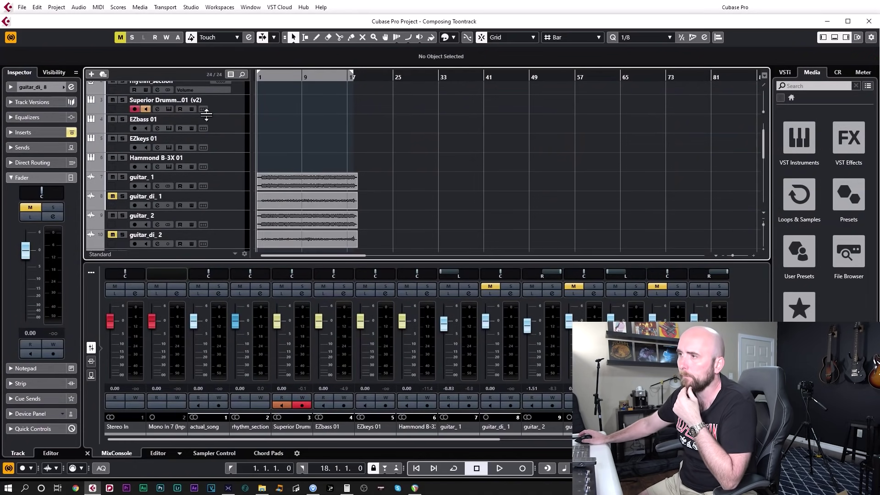
Place the project cursor at bar 2 in the timeline.
left_click_drag(271, 79, 323, 161)
left_click_drag(277, 78, 284, 137)
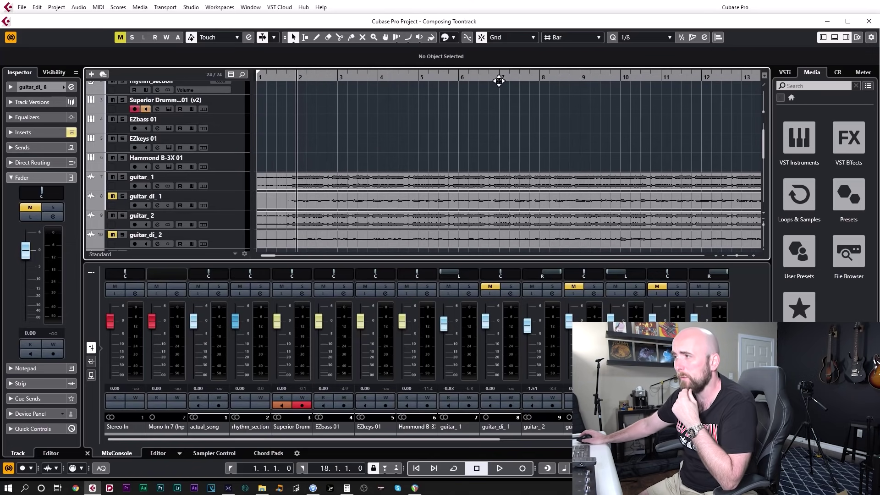
key("g")
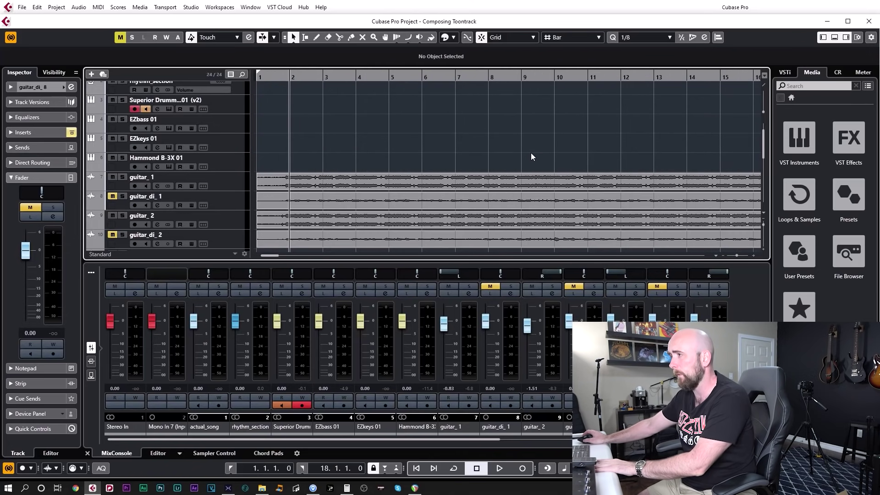
key("g")
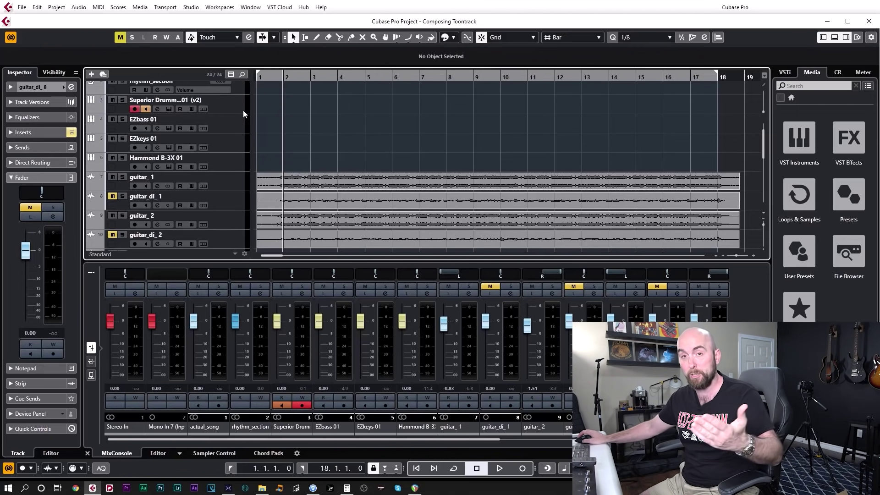
Check the song timelines inside the Superior Drummer and EZbass instruments, closing each one after viewing.
left_click(170, 110)
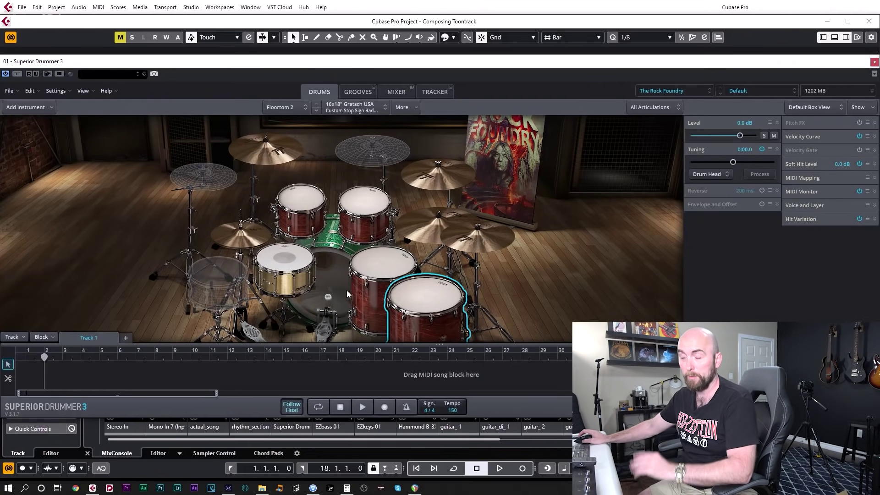
left_click(875, 62)
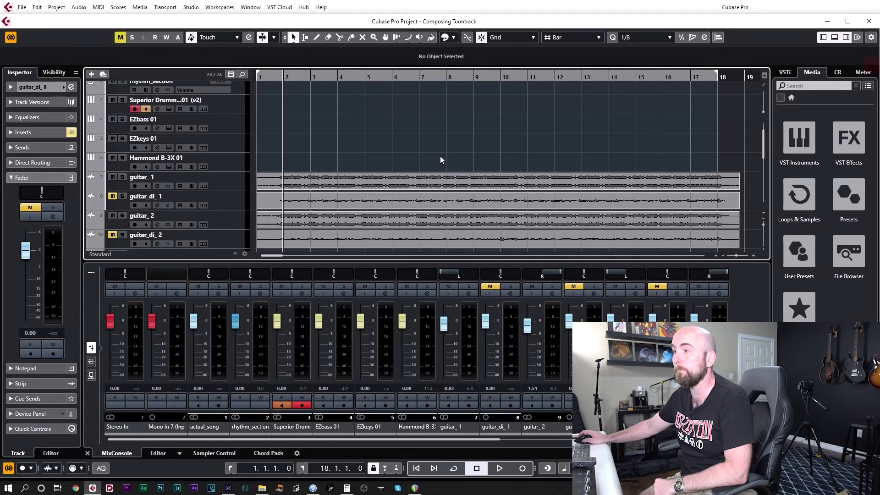
left_click(167, 128)
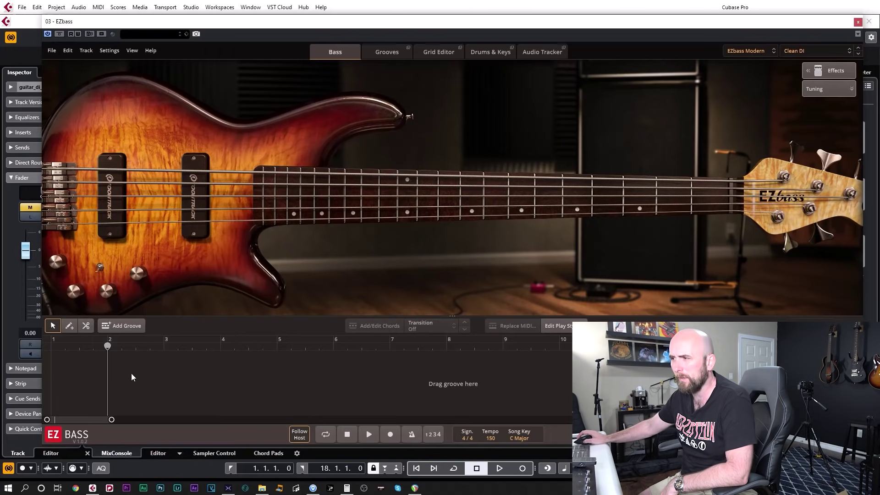
left_click(859, 21)
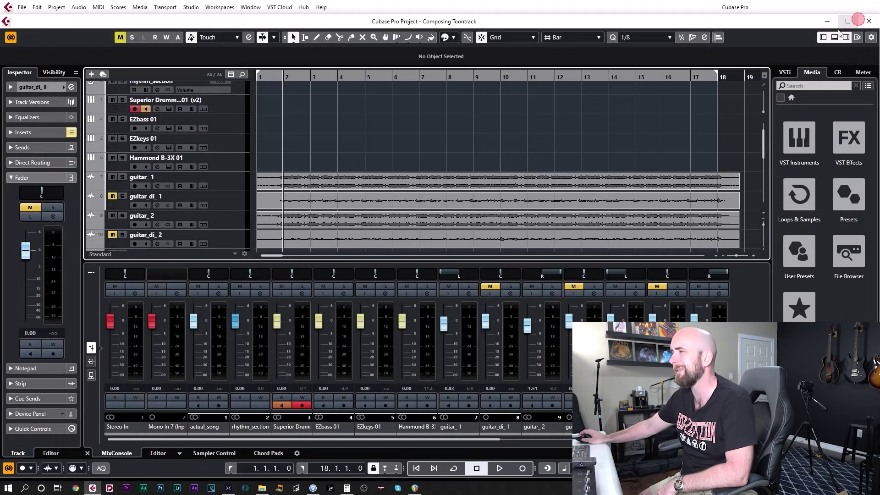
Open Superior Drummer's groove browser and look through the MIDI folders under Superior Libraries, including Decades.
left_click(172, 110)
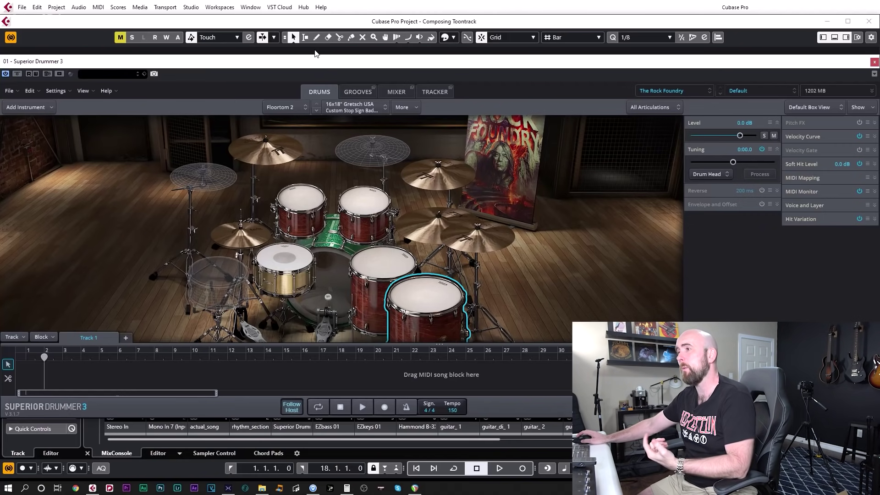
left_click(354, 88)
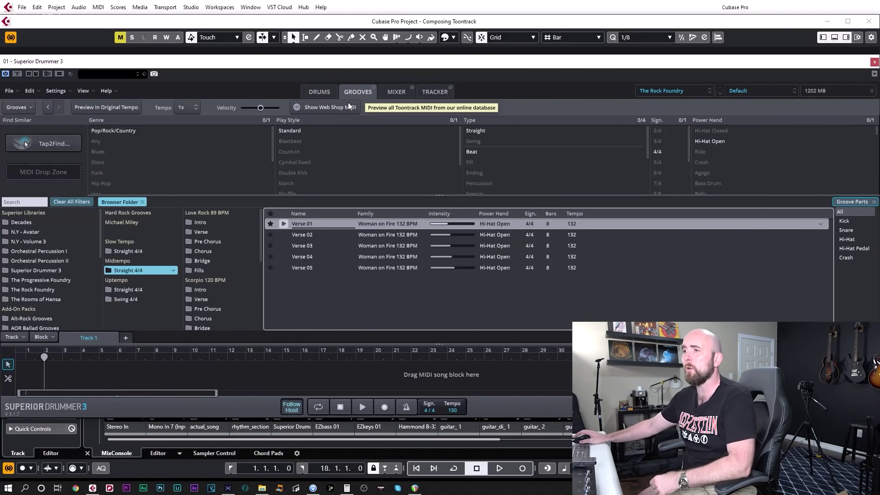
left_click(52, 222)
left_click(48, 231)
left_click(48, 242)
left_click(51, 259)
left_click(51, 239)
left_click(43, 223)
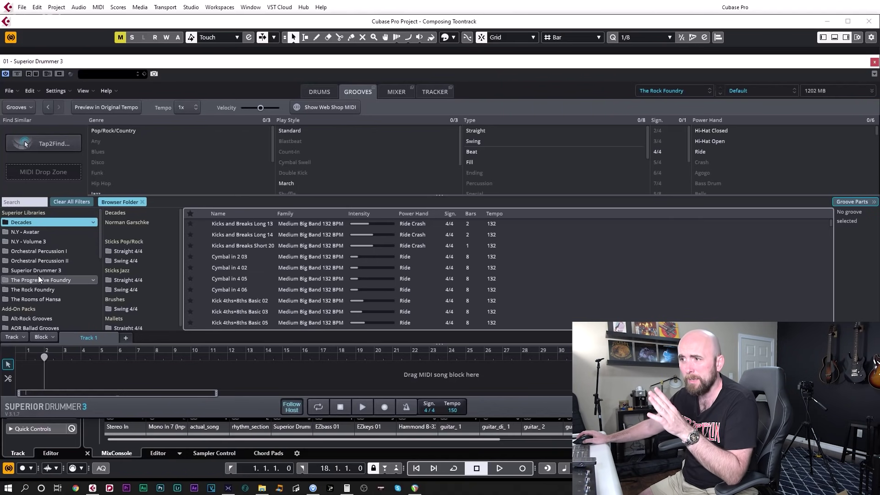
Audition Verse 01, Verse 04 and Chorus 02 of You Are Who 156 BPM in Classic Rock Grooves, Half Time Straight 4/4.
scroll(50, 299, "down", 1)
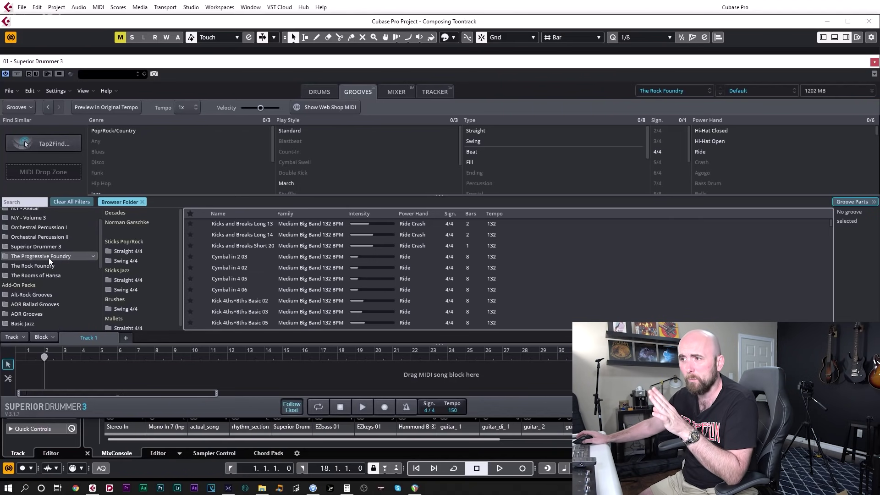
scroll(60, 301, "down", 2)
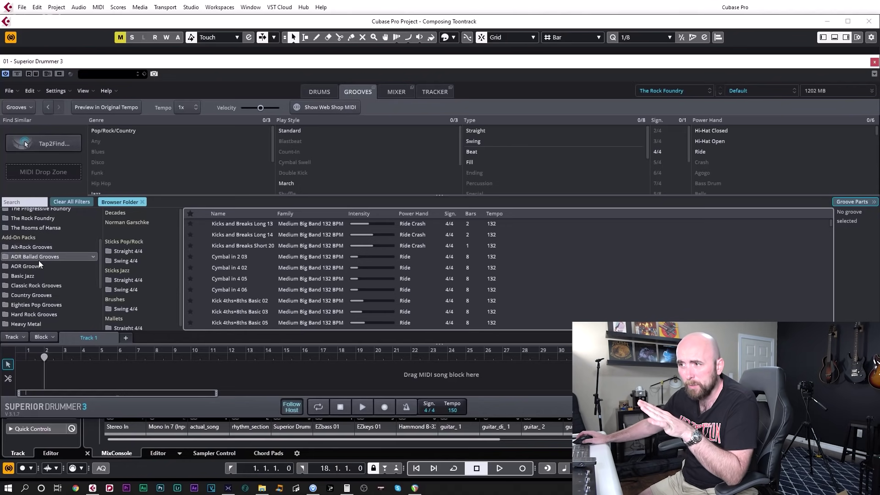
left_click(35, 284)
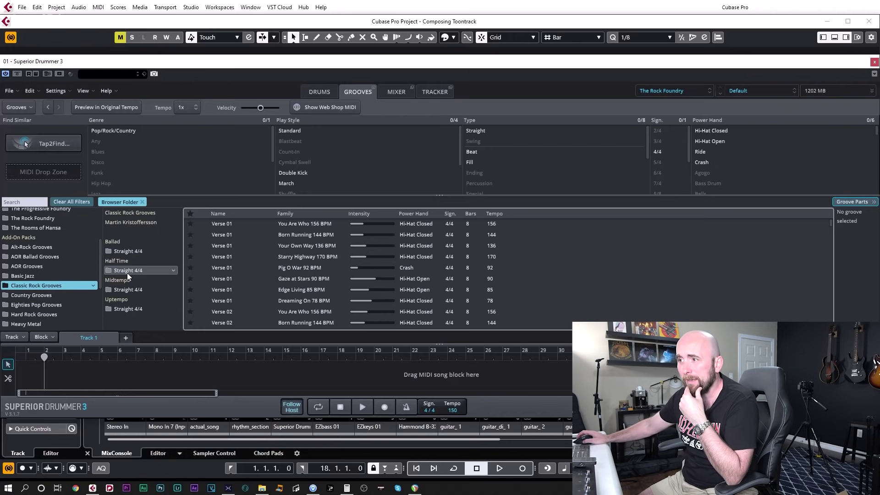
left_click(127, 272)
left_click(214, 231)
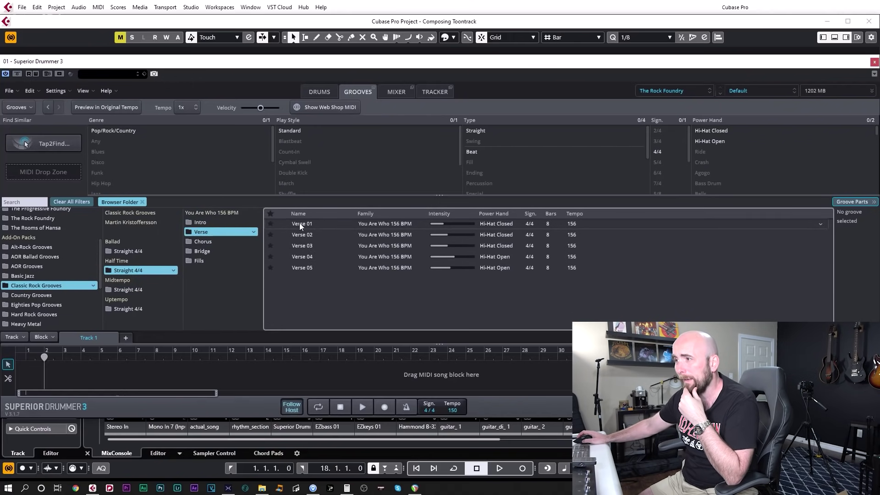
left_click(282, 225)
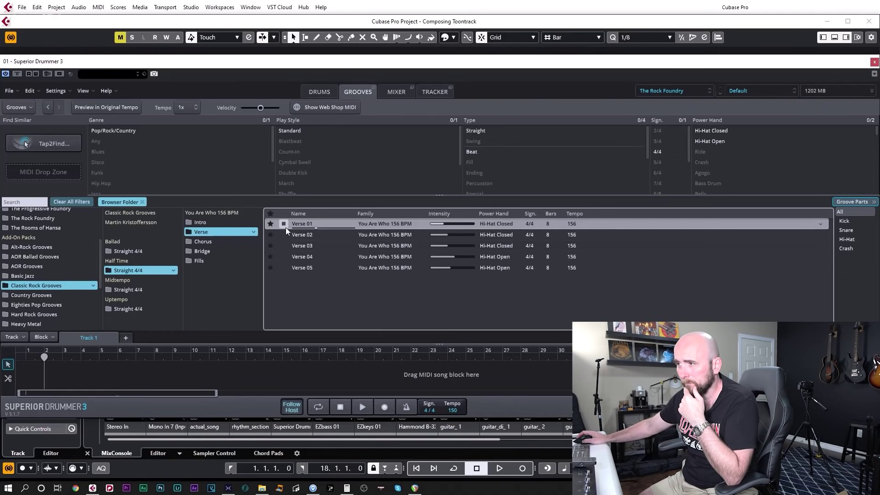
left_click(285, 258)
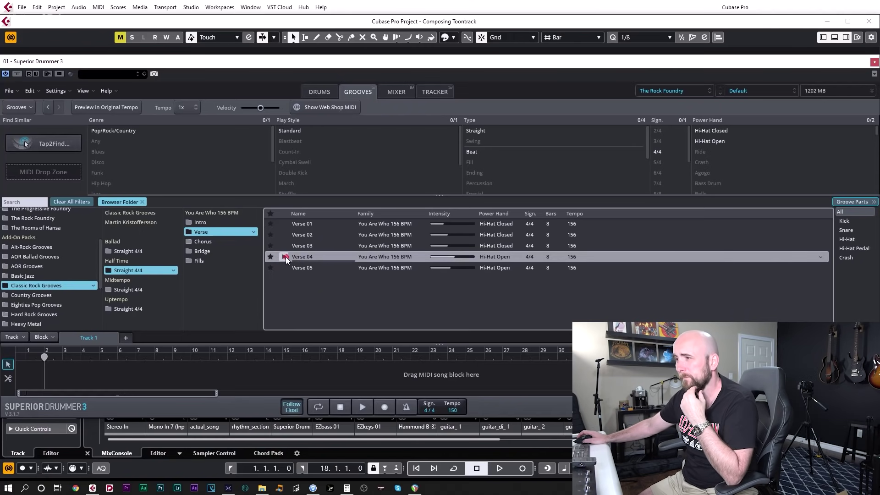
left_click(220, 242)
left_click(281, 234)
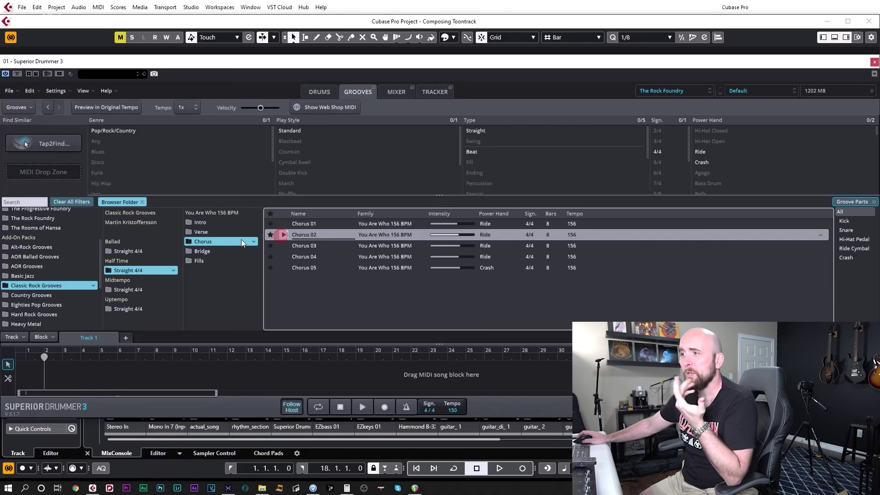
Place the Intro 01, Verse 01 and Chorus 01 grooves back to back on the song track, starting at bar 12.
left_click(204, 223)
left_click_drag(292, 224, 227, 362)
left_click(213, 232)
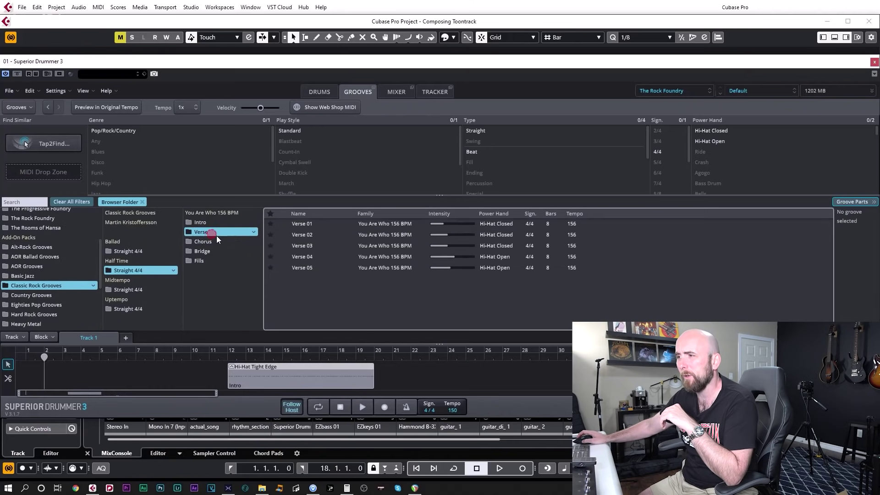
left_click_drag(297, 224, 371, 362)
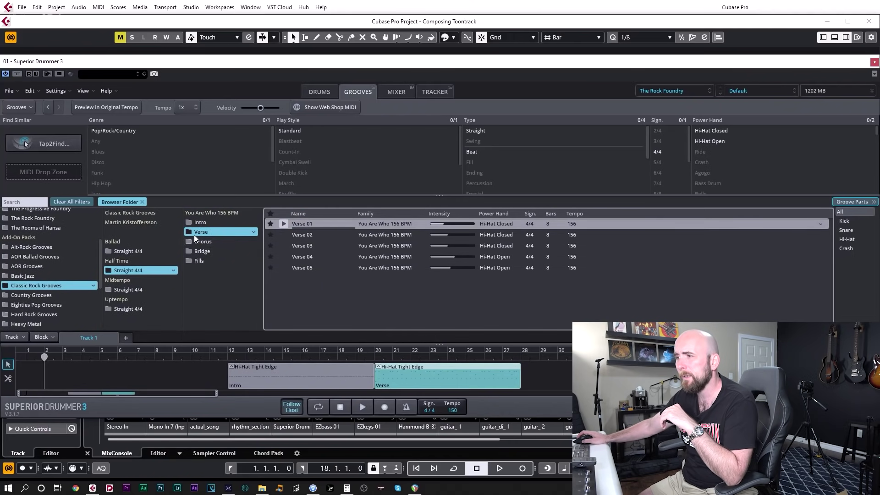
left_click(199, 241)
left_click(307, 224)
left_click_drag(307, 223, 522, 367)
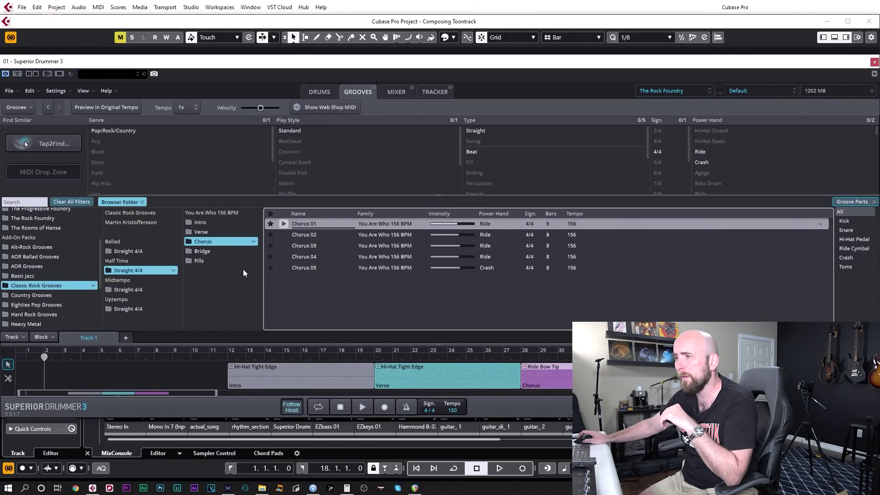
Extend the song track after the first chorus with the Verse 02, Chorus 02 and Bridge 01 grooves.
left_click(203, 252)
left_click(202, 232)
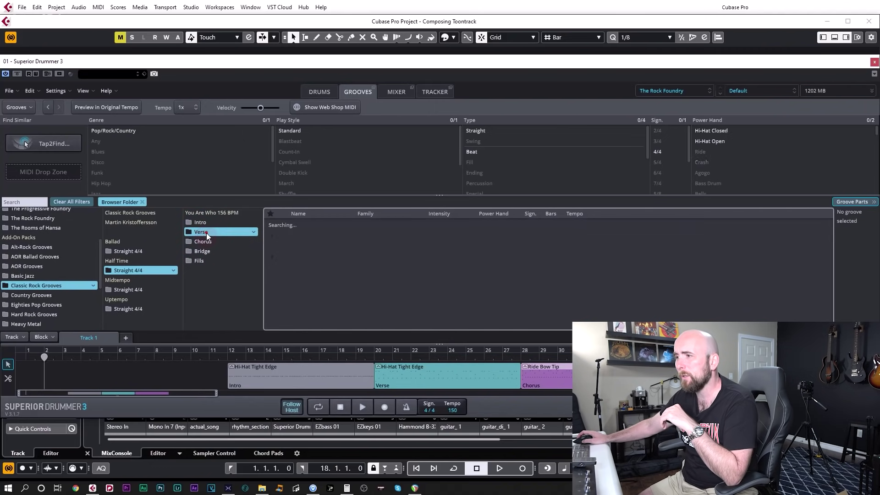
left_click(299, 235)
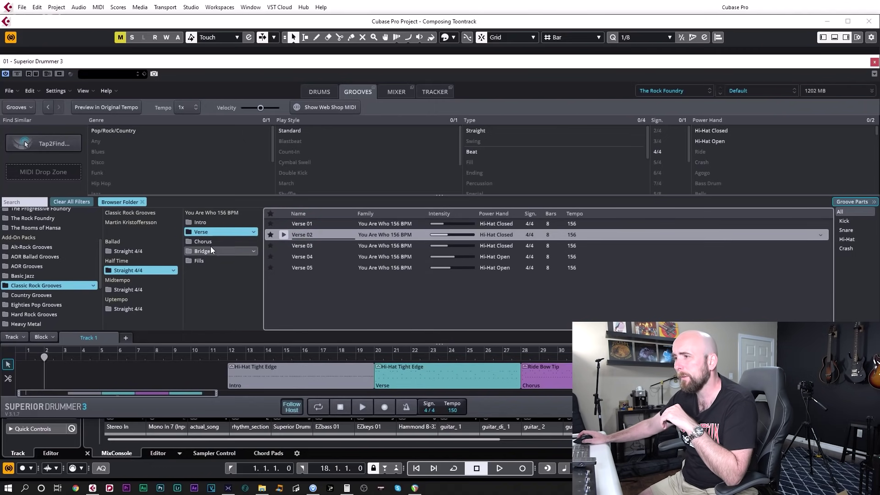
left_click(243, 242)
left_click(303, 235)
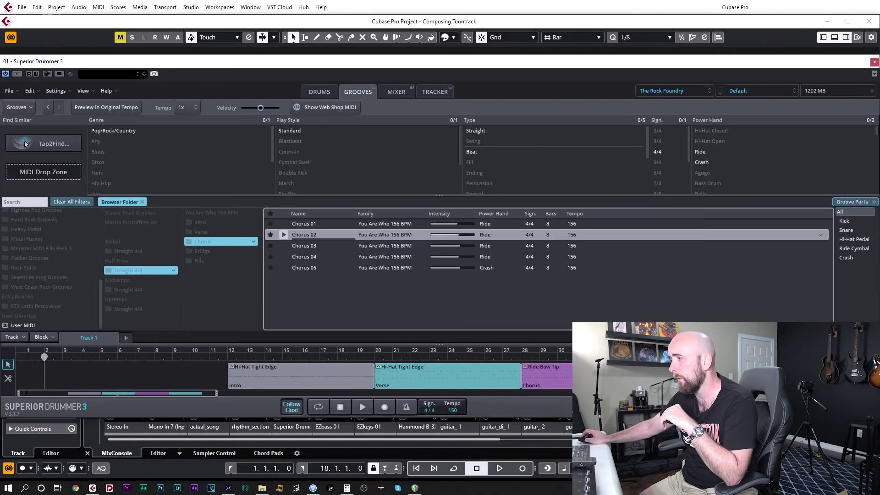
left_click(220, 251)
left_click(302, 224)
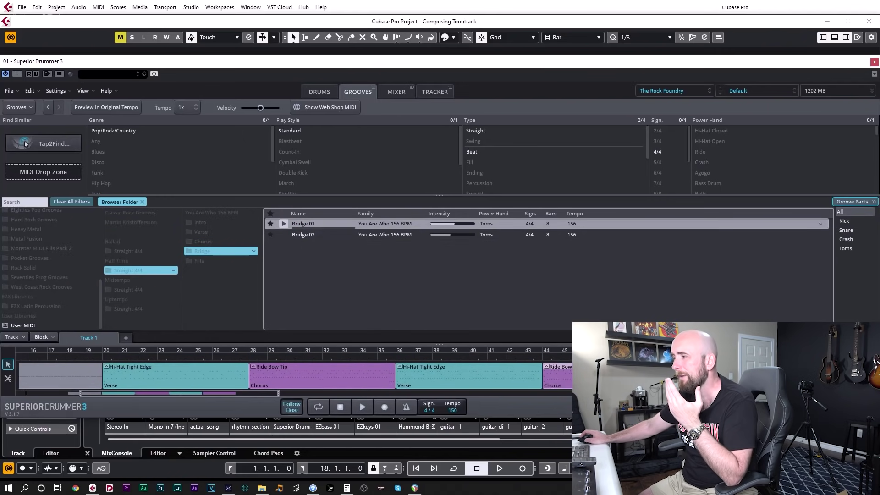
Play the song track from the intro into the verse to hear the arranged grooves, and stop playback.
key("space")
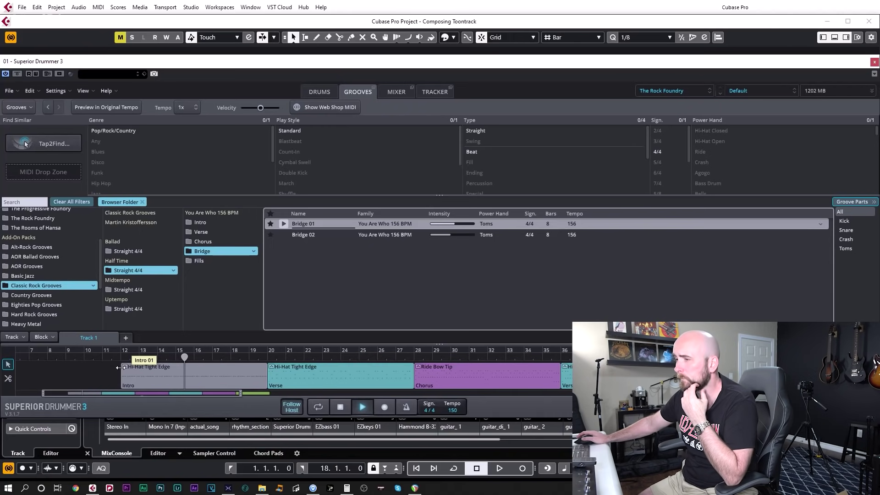
scroll(260, 374, "down", 1)
scroll(264, 371, "down", 3)
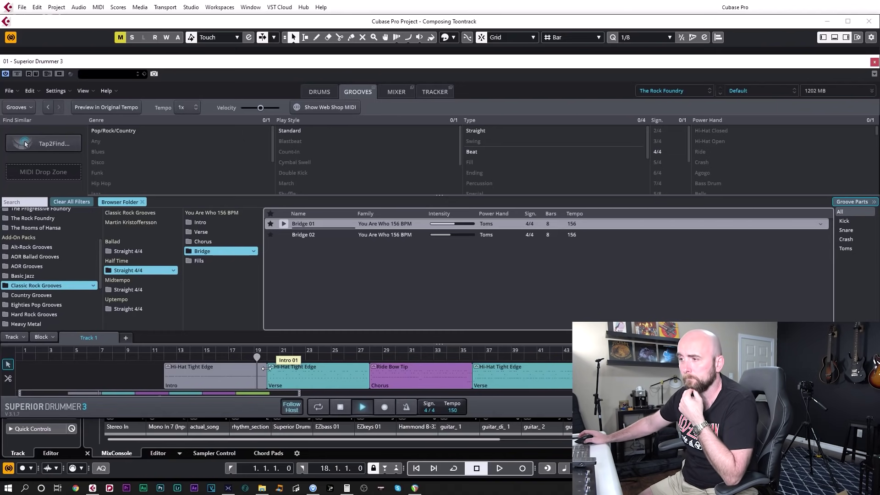
key("space")
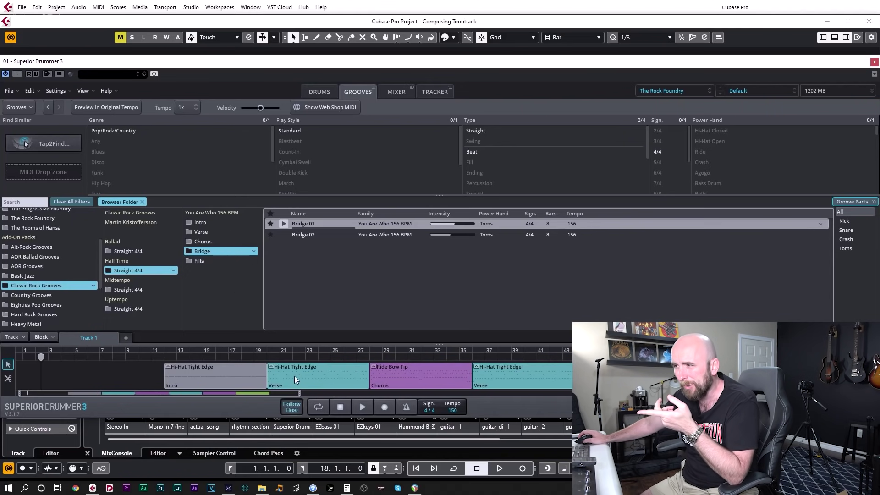
Audition Fills 01, place it over the last two bars of the first verse, and play the transition into the chorus.
left_click(197, 260)
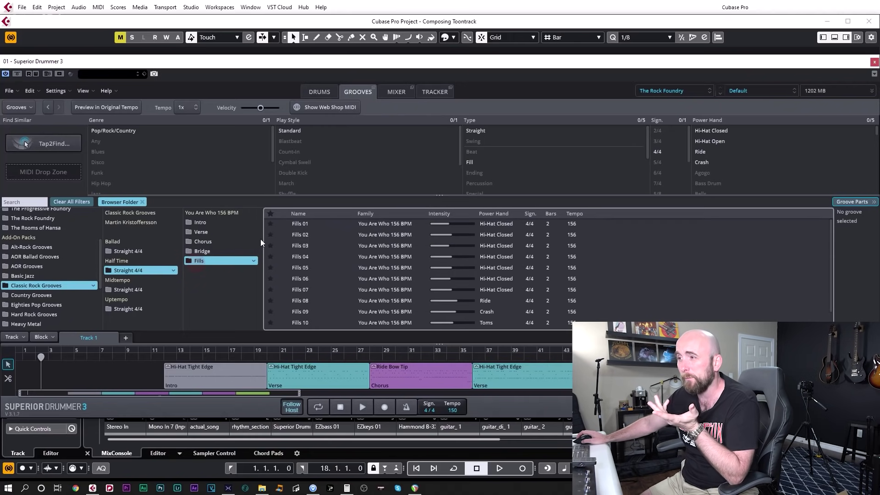
left_click(288, 225)
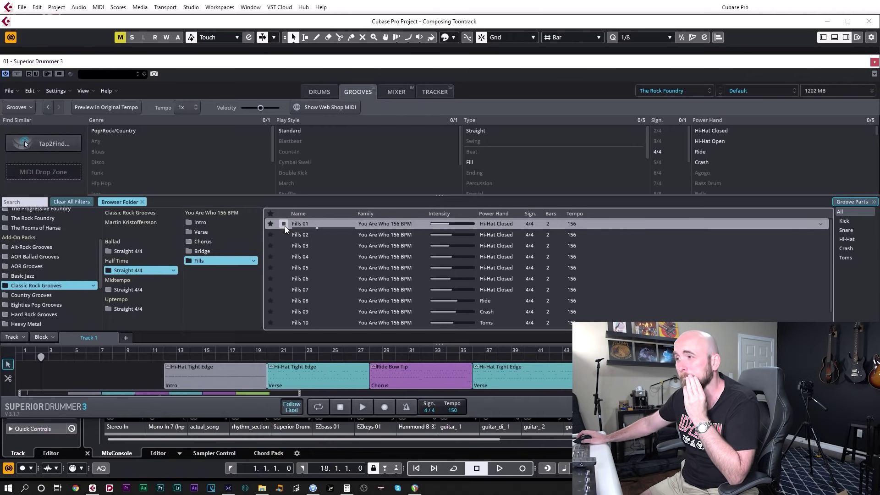
left_click_drag(322, 224, 348, 373)
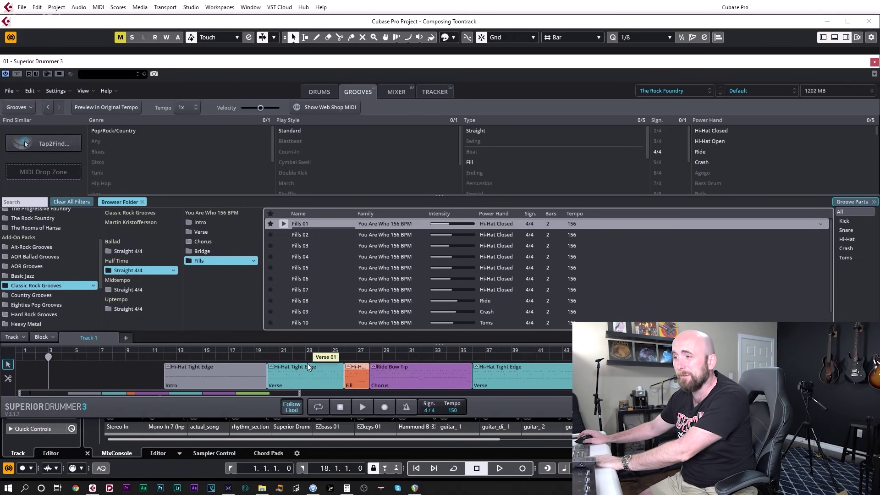
left_click(332, 358)
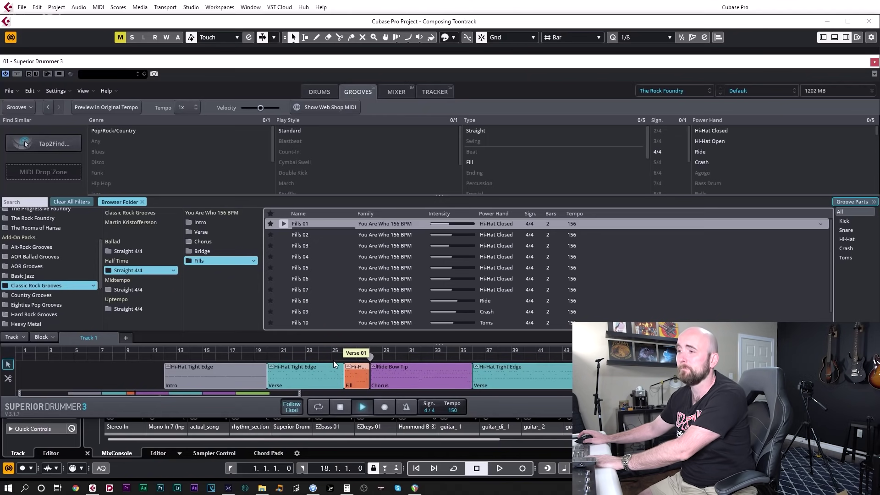
key("space")
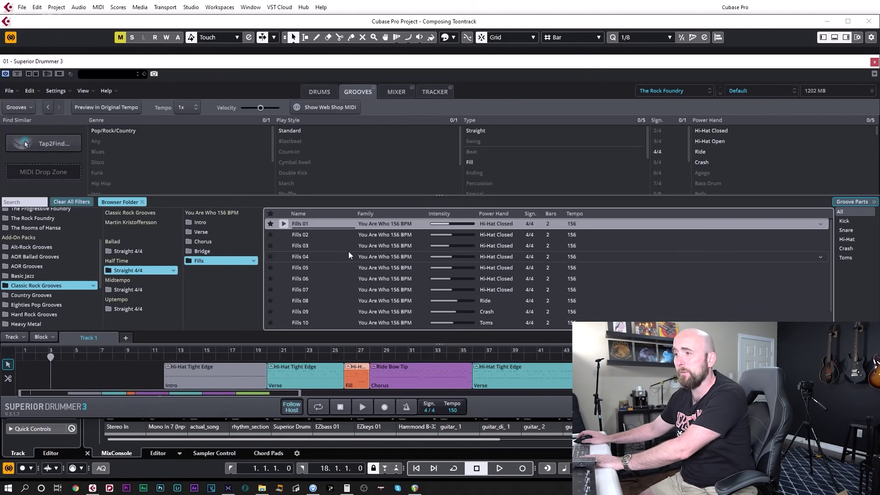
Audition Fills 04, place it over the last two bars of the first chorus, and play that transition.
left_click(323, 257)
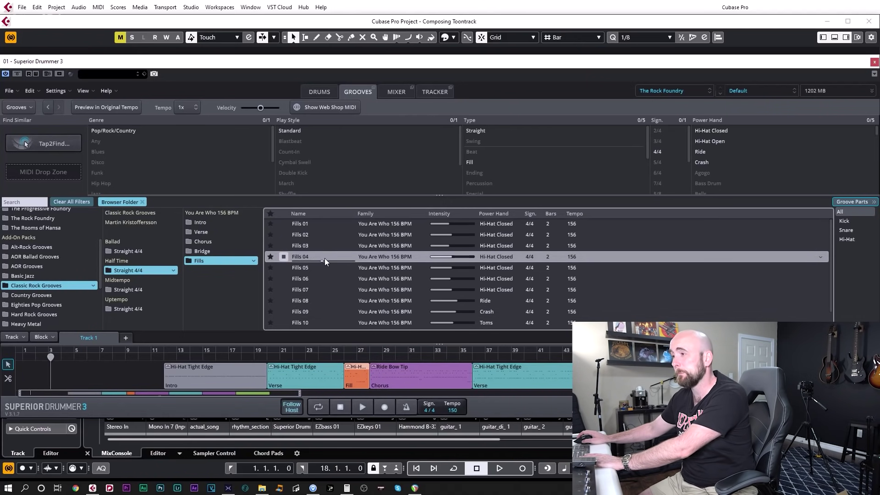
left_click_drag(325, 259, 451, 379)
left_click(439, 358)
key("space")
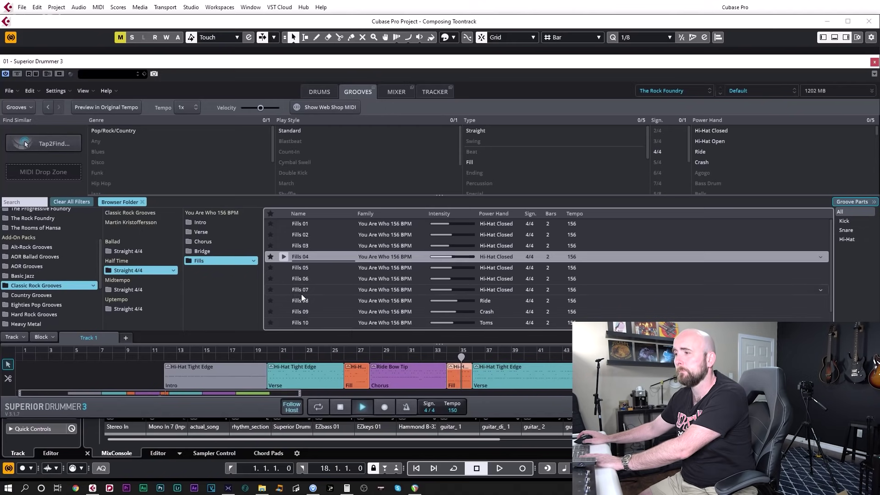
left_click(340, 408)
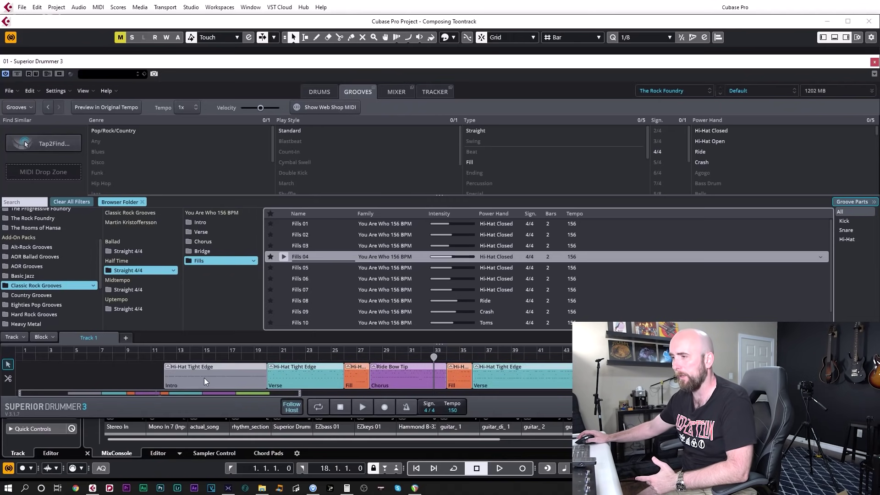
Delete all groove blocks from the song track.
key("ctrl+a")
key("Delete")
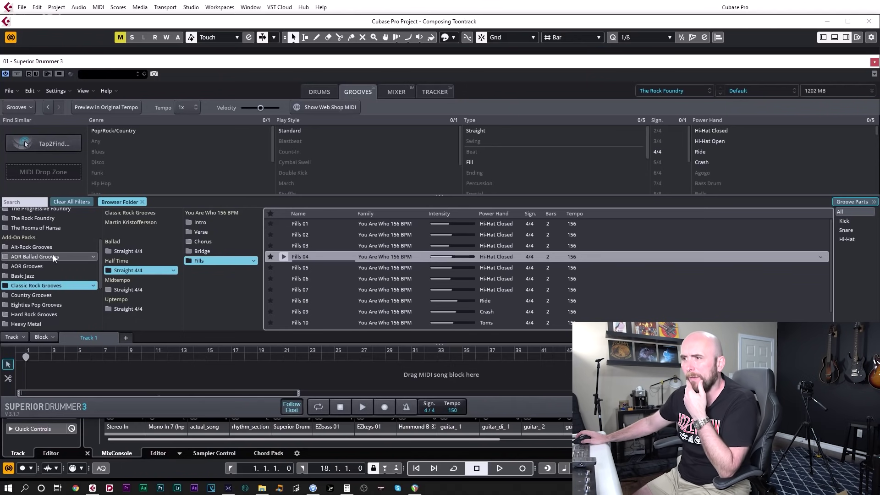
Audition the Midtempo Straight 4/4 groove Verse 01 of Gaze at Stars 90 BPM and place it at bar 2 of the song track.
scroll(57, 275, "up", 3)
scroll(62, 287, "down", 3)
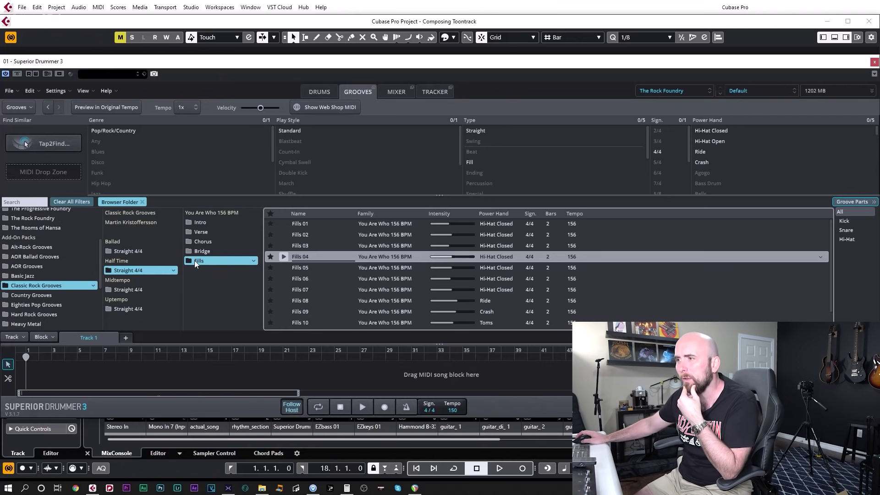
left_click(126, 289)
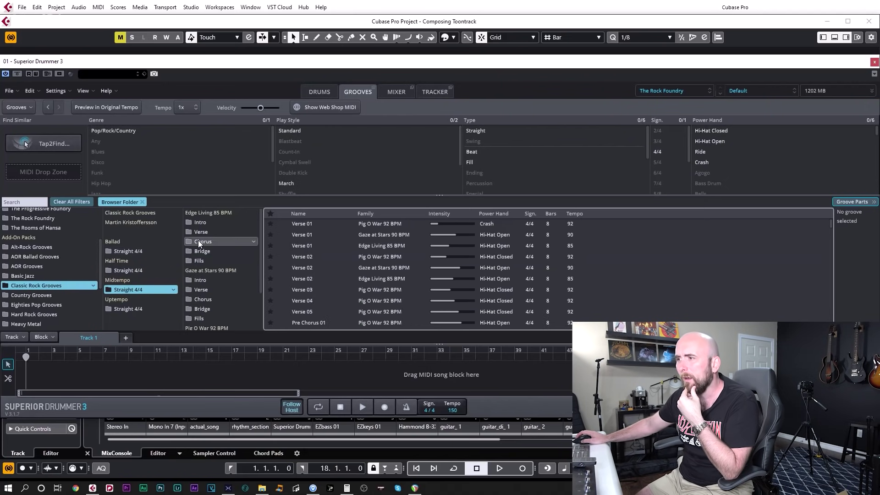
left_click(202, 290)
left_click(281, 226)
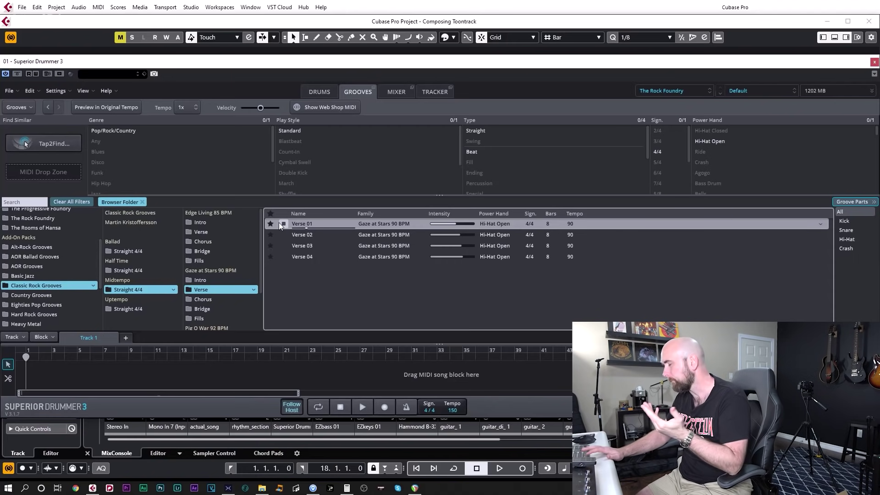
left_click(280, 224)
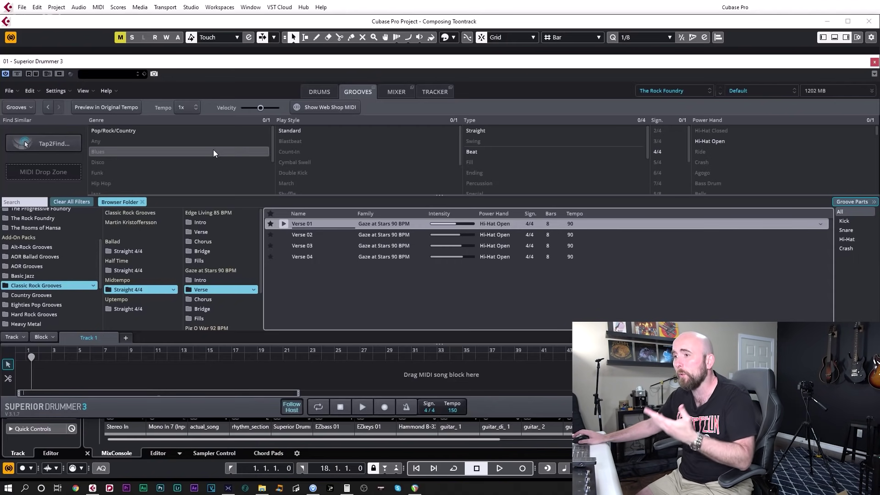
left_click_drag(323, 223, 43, 370)
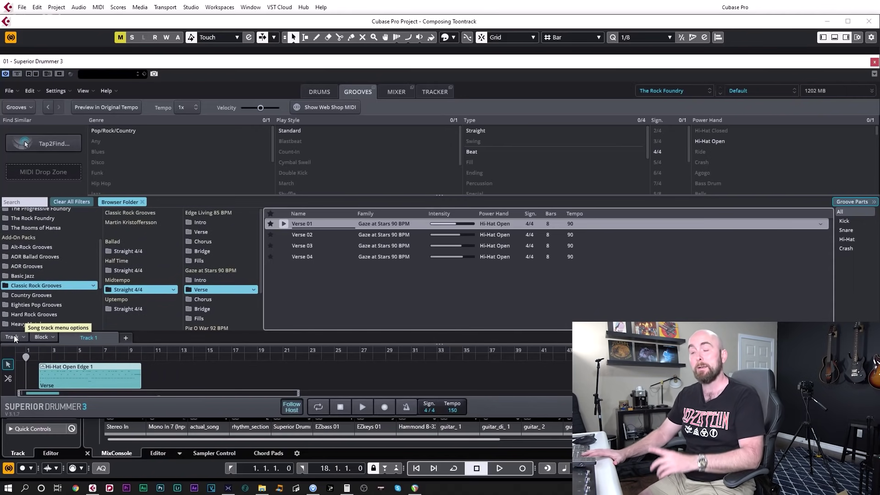
Close the drum instrument and solo the guitar_ 1 track to listen to its riff.
left_click(875, 62)
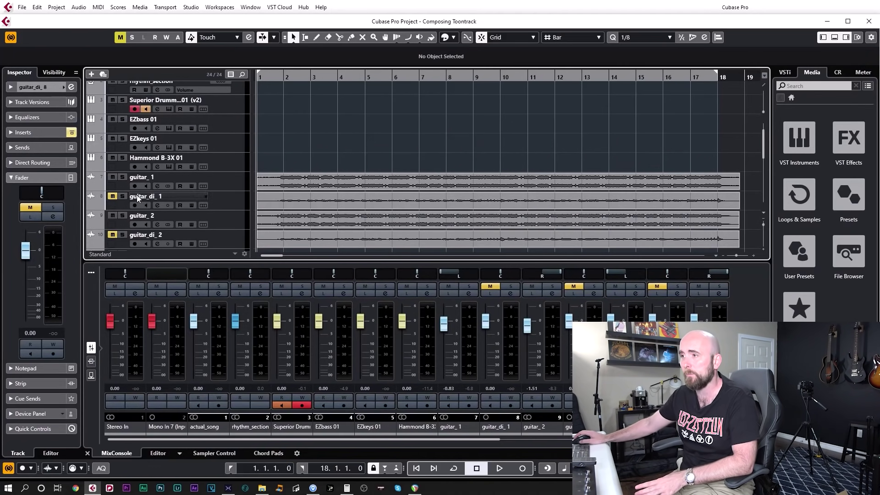
left_click(123, 177)
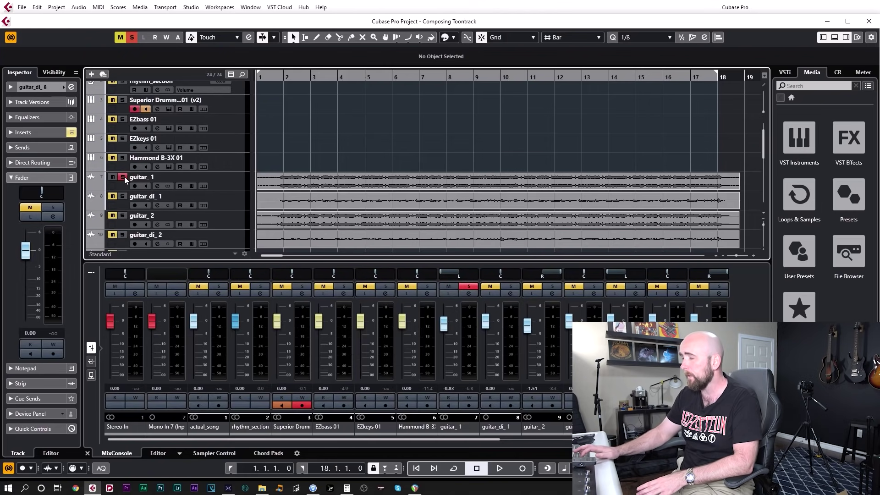
key("space")
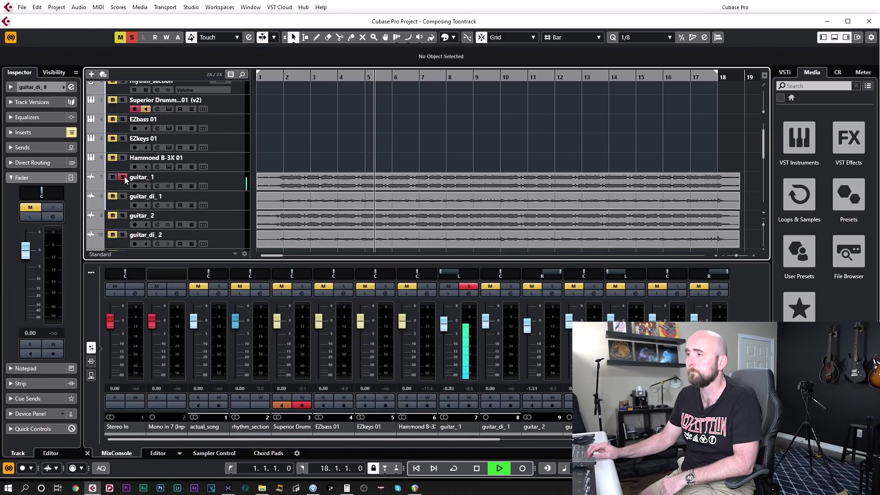
key("space")
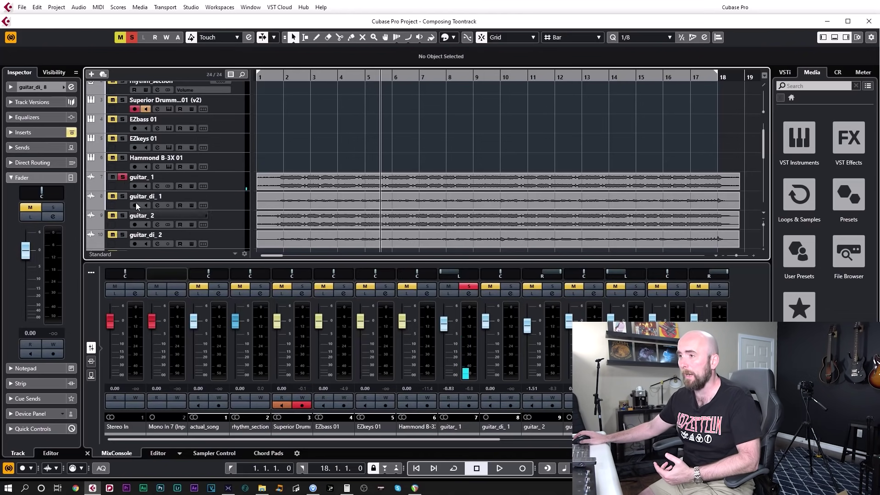
Unsolo the guitar_ 1 track, reopen the drum instrument and play its Verse groove together with the guitars.
left_click(127, 178)
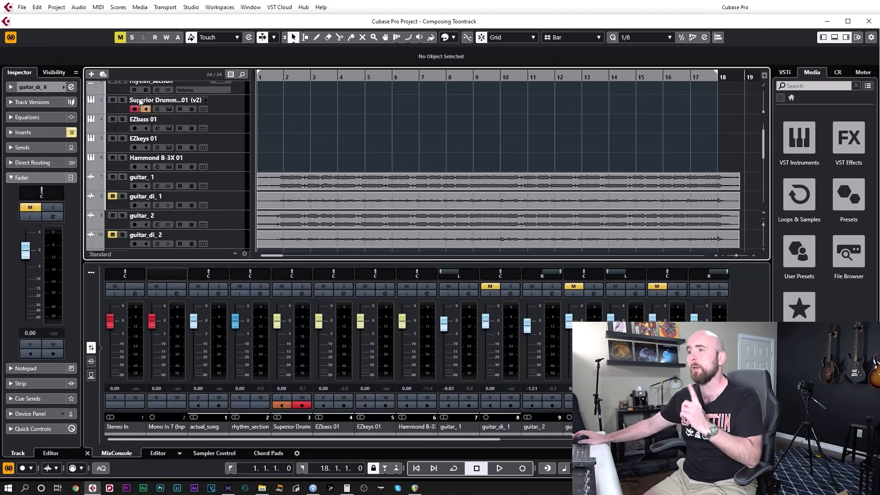
left_click(170, 108)
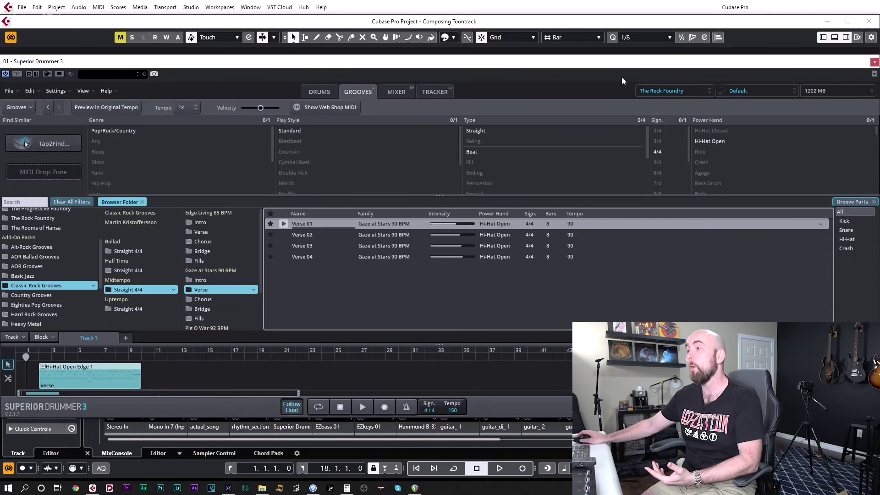
left_click(874, 62)
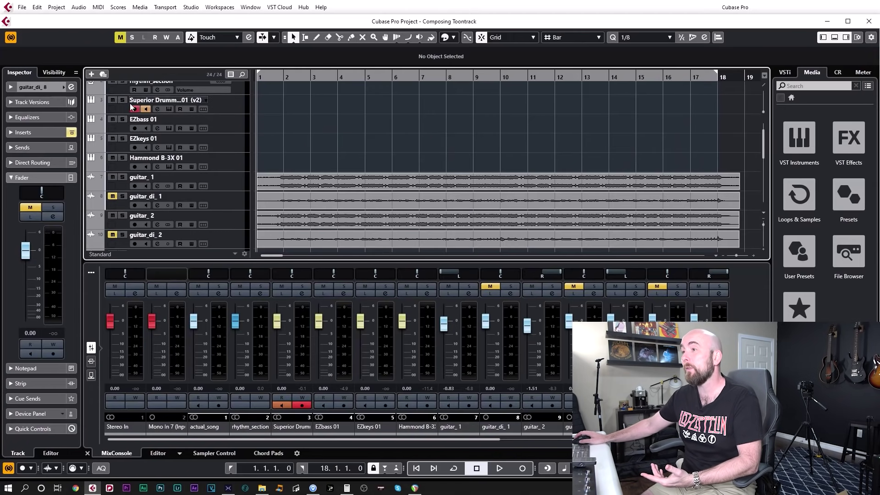
left_click(171, 109)
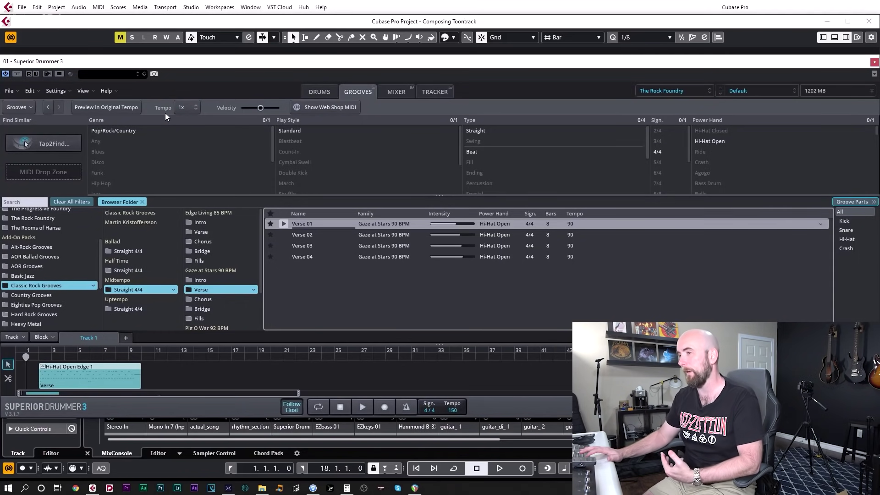
key("space")
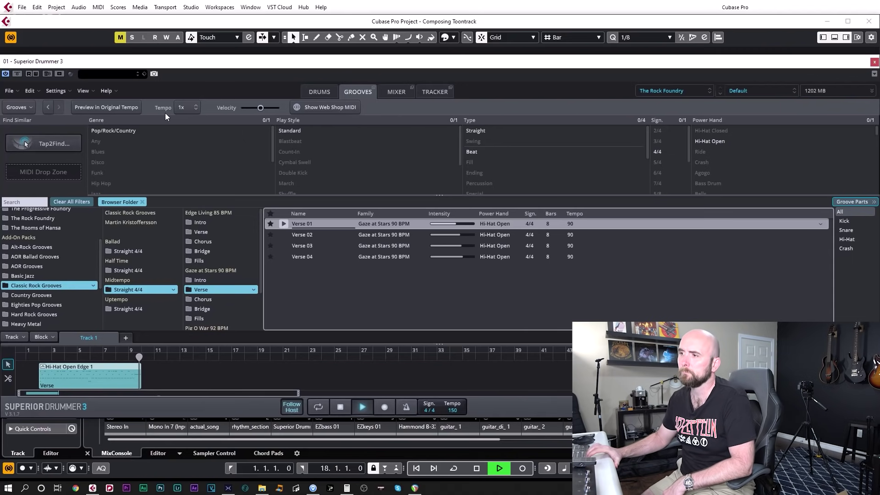
key("space")
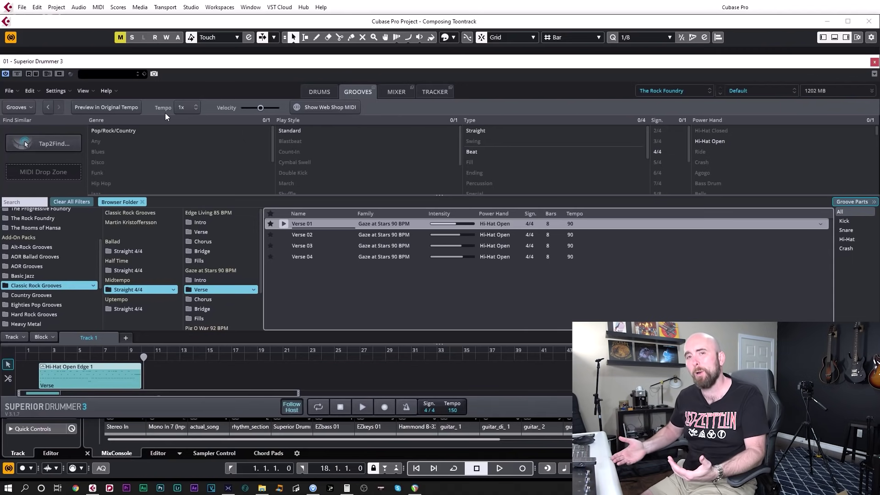
Open the Verse groove block in the Grid Editor and examine its kick, snare, hi-hat and cymbal hits through bar 10.
double_click(112, 370)
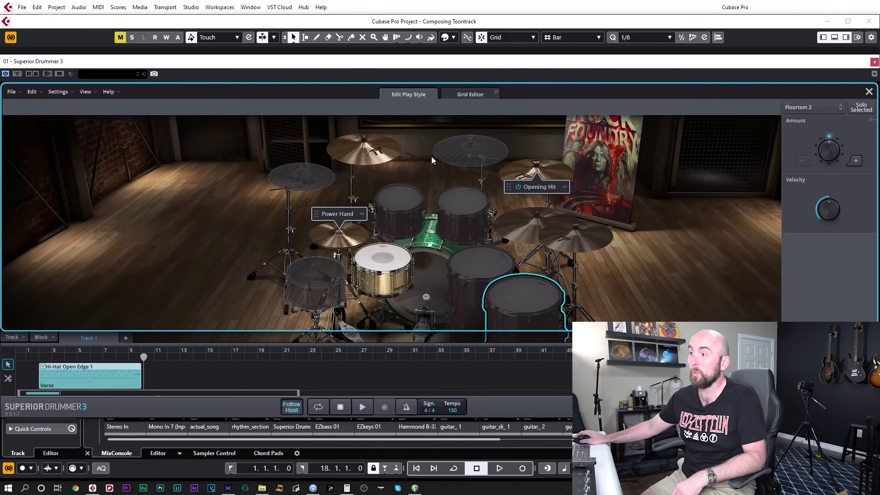
left_click(448, 94)
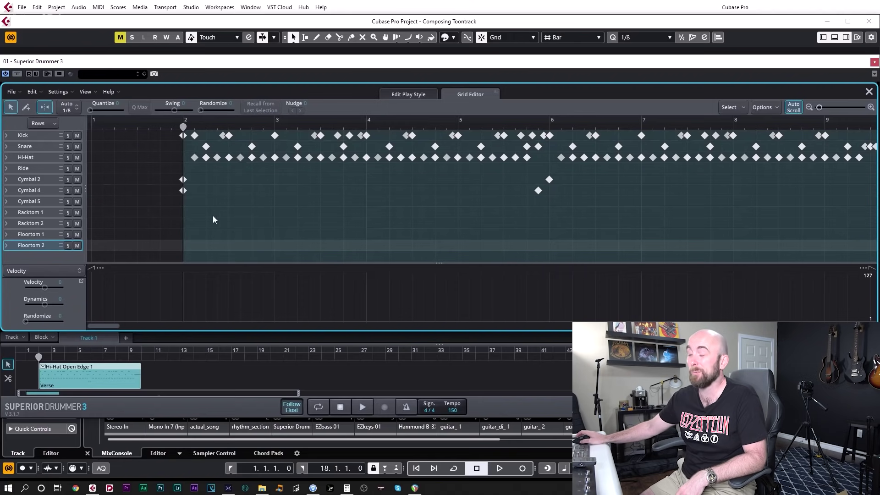
scroll(209, 218, "up", 3)
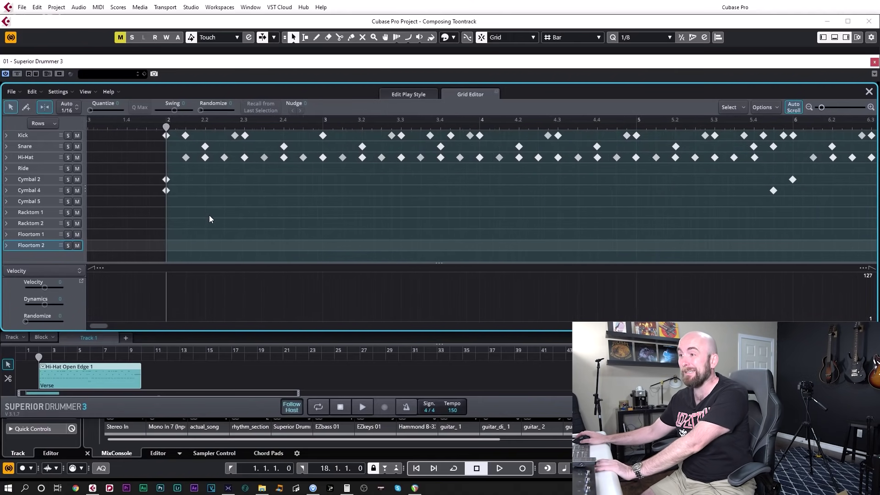
scroll(205, 224, "right", 3)
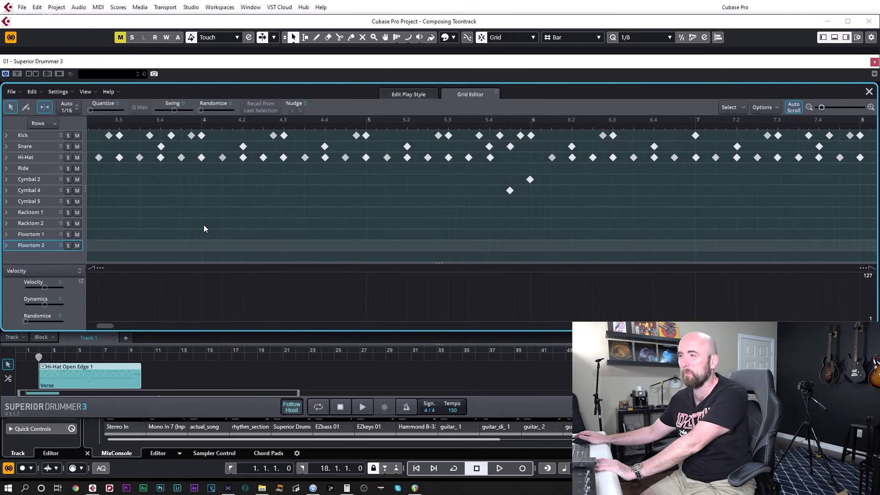
scroll(203, 224, "right", 3)
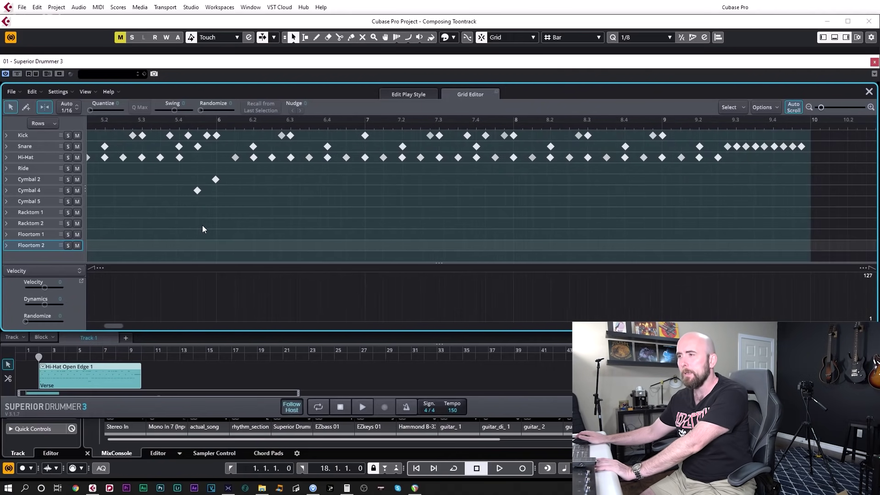
scroll(200, 225, "down", 3)
Delete the Verse groove block from the song track, and close the Grid Editor and the drum instrument.
left_click(108, 370)
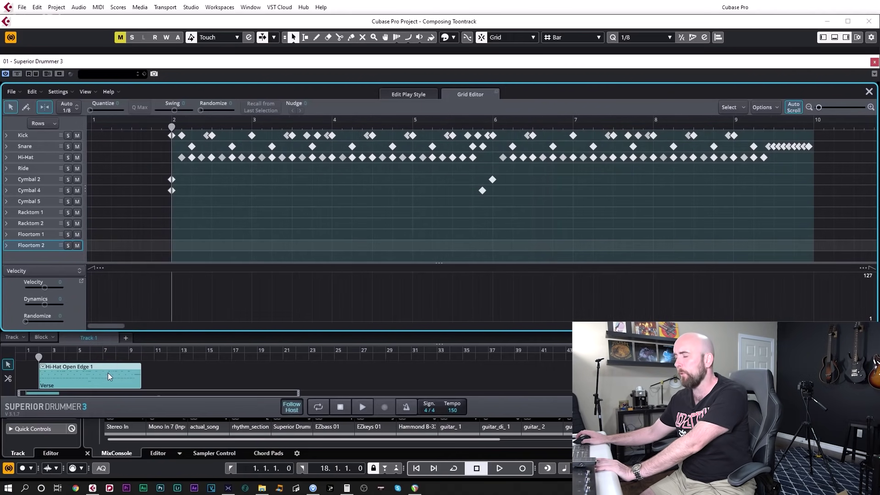
key("Delete")
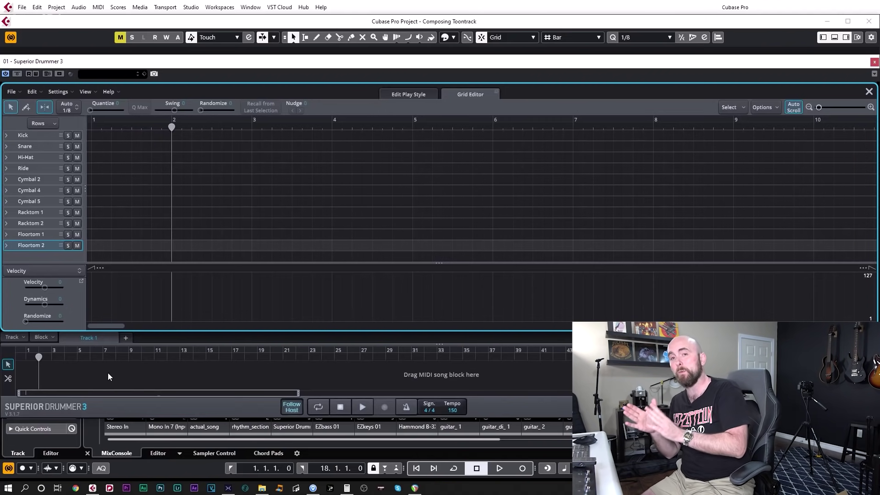
key("Home")
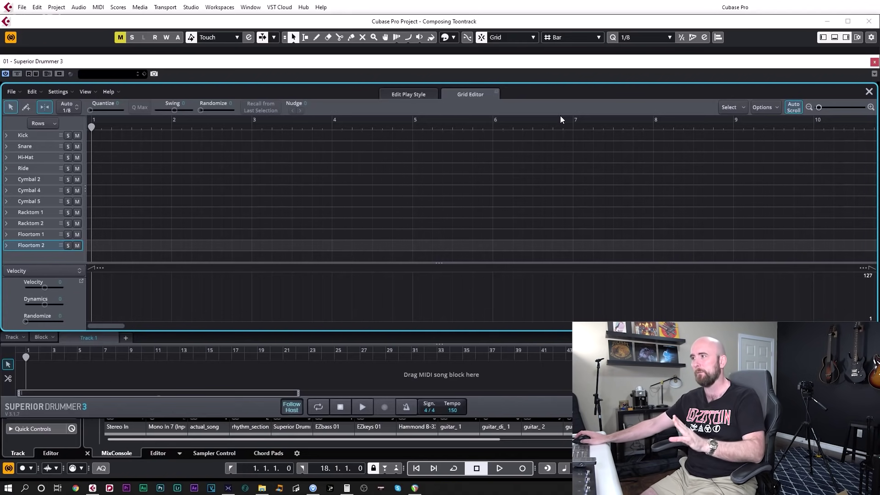
left_click(868, 92)
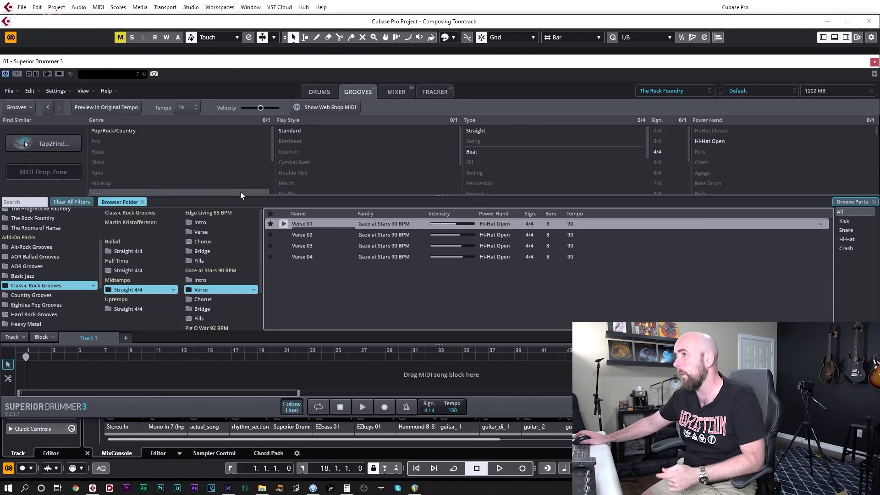
scroll(48, 273, "up", 3)
scroll(51, 277, "down", 6)
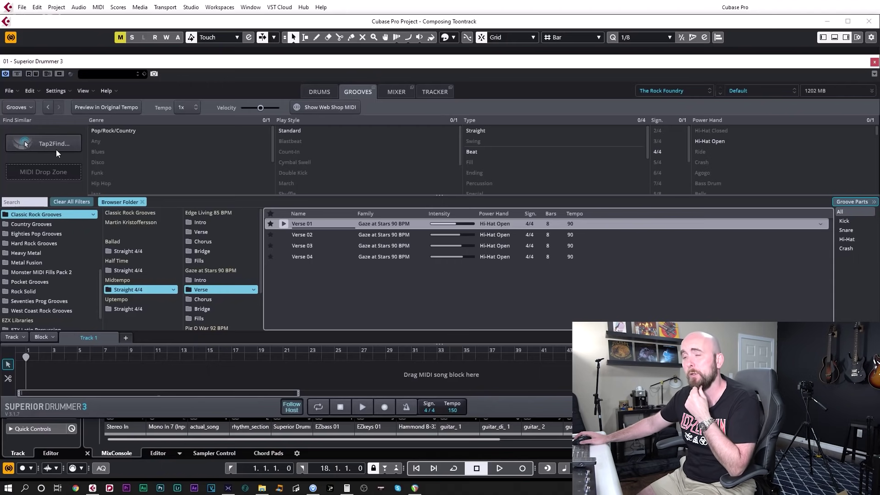
left_click(875, 63)
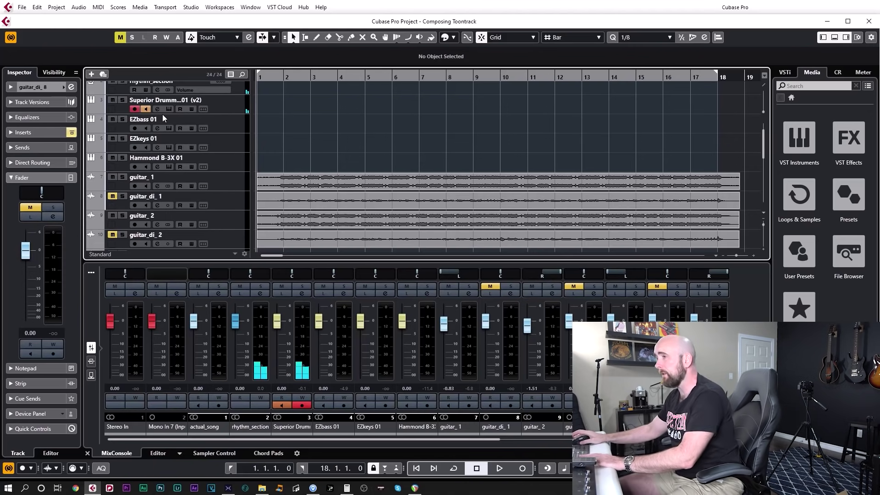
Play the guitar riff from bar 1 while rehearsing a live drum part on the Superior Drummer track.
key("space")
key("space")
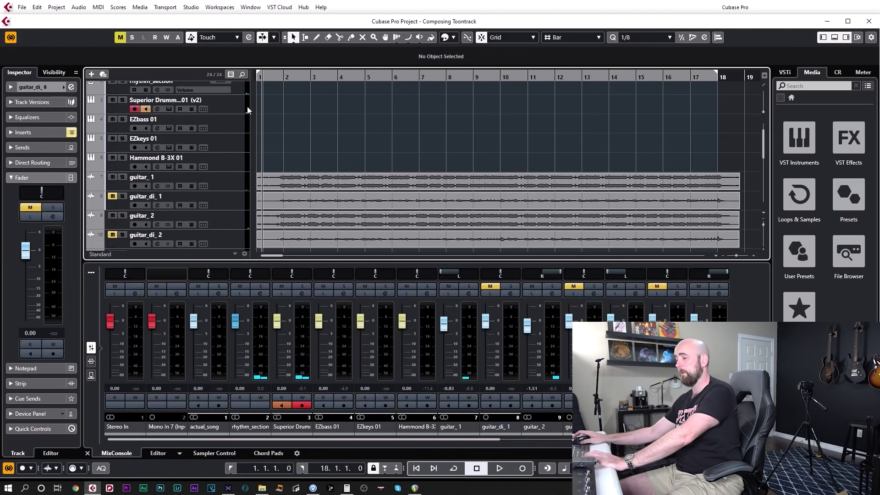
key("space")
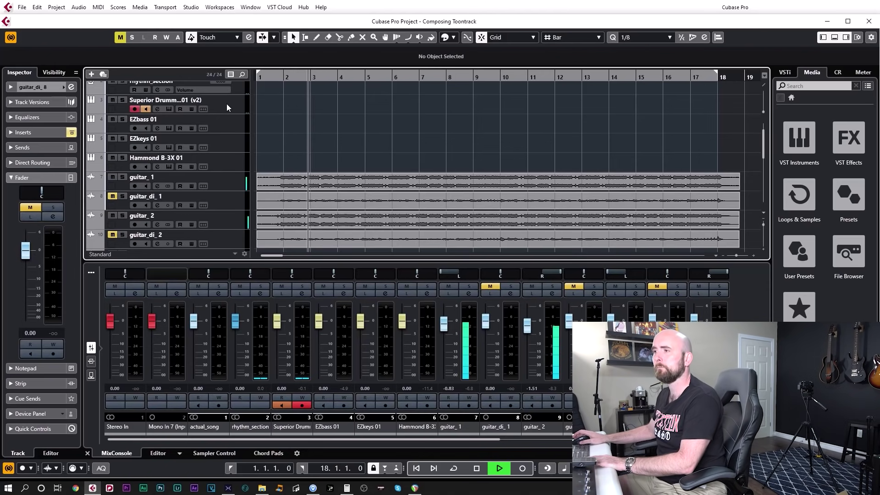
key("space")
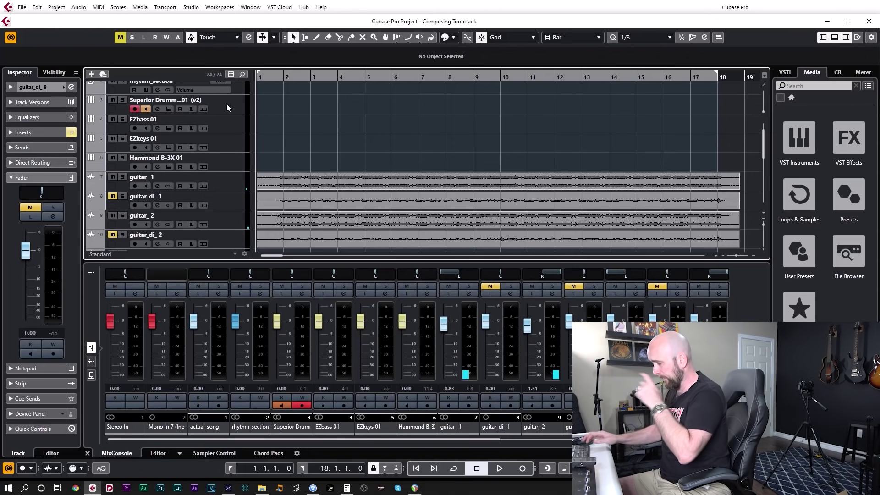
key("space")
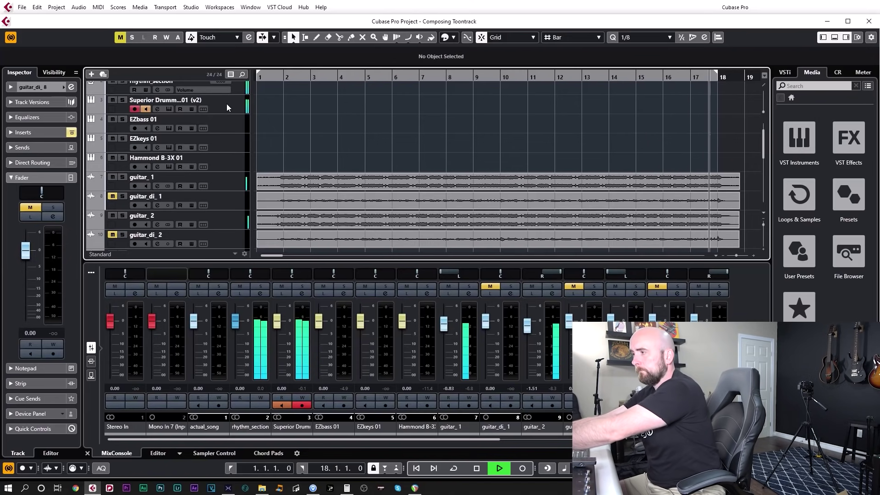
key("space")
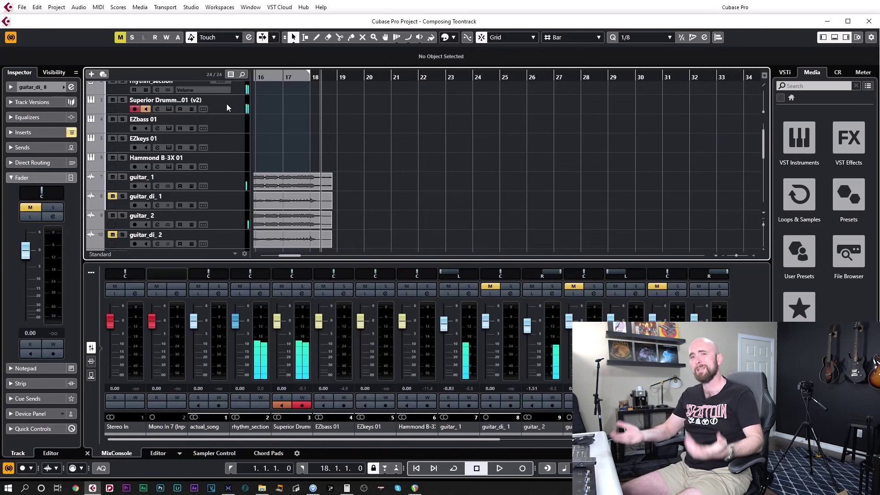
Check that MIDI recording is set to Merge, and record a live drum part from bar 1 to the riff's end.
key("shift+f")
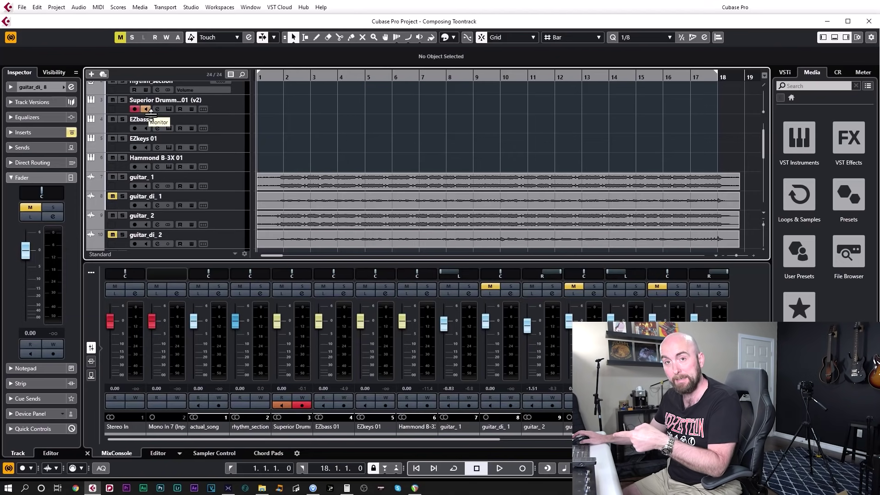
left_click(82, 469)
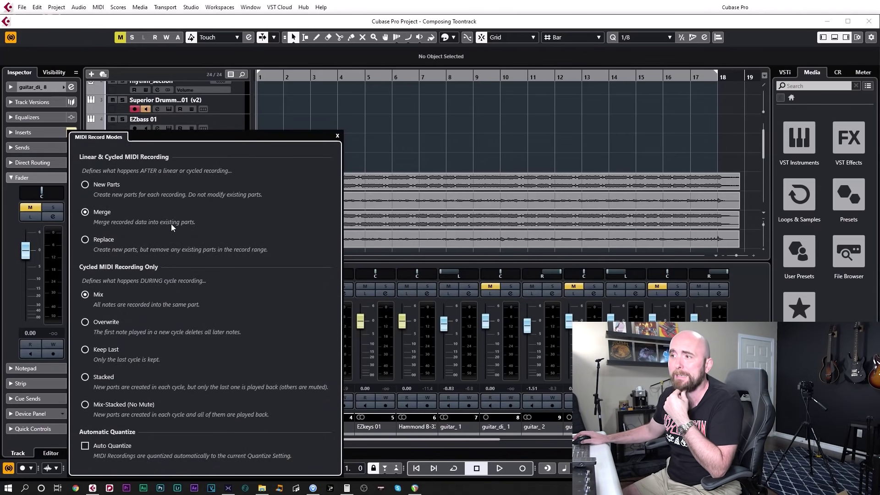
left_click(338, 136)
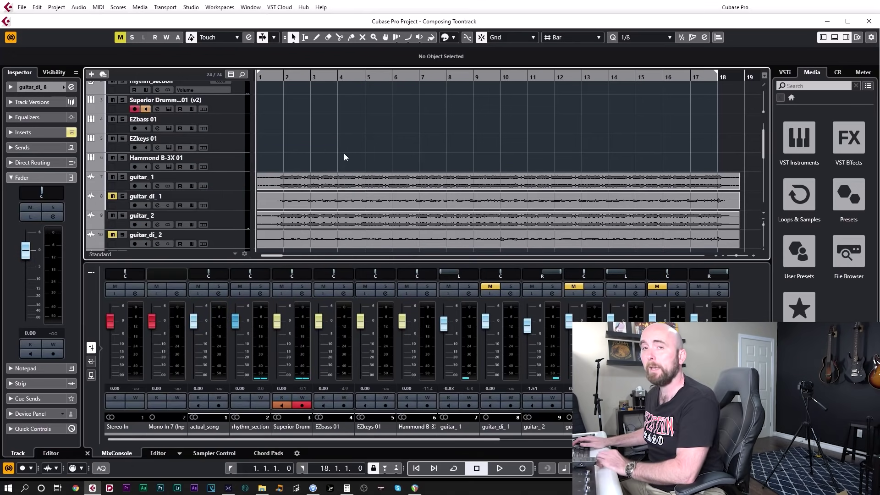
key("KP_Multiply")
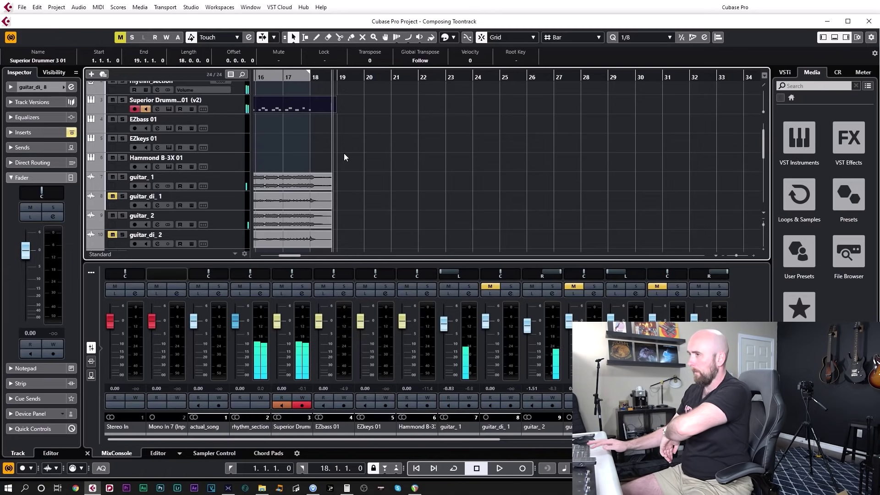
key("shift+f")
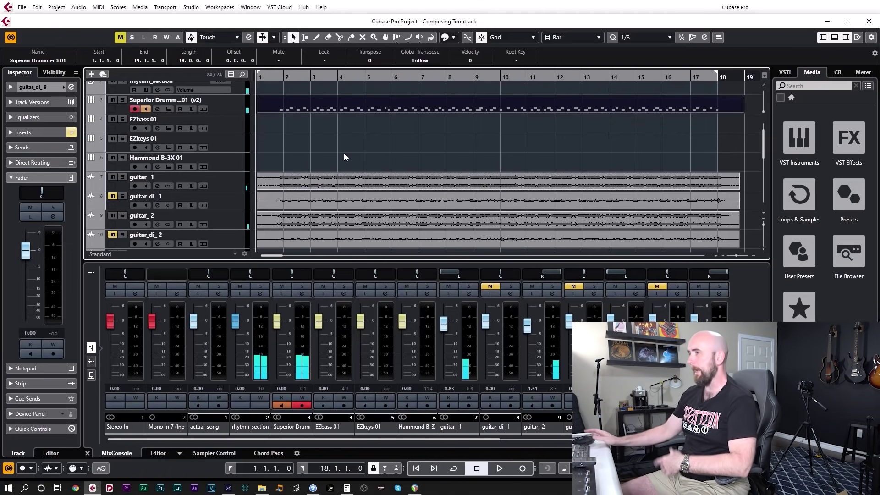
Open the recorded drum part in the Key Editor and quantize all its notes to 1/8.
double_click(347, 102)
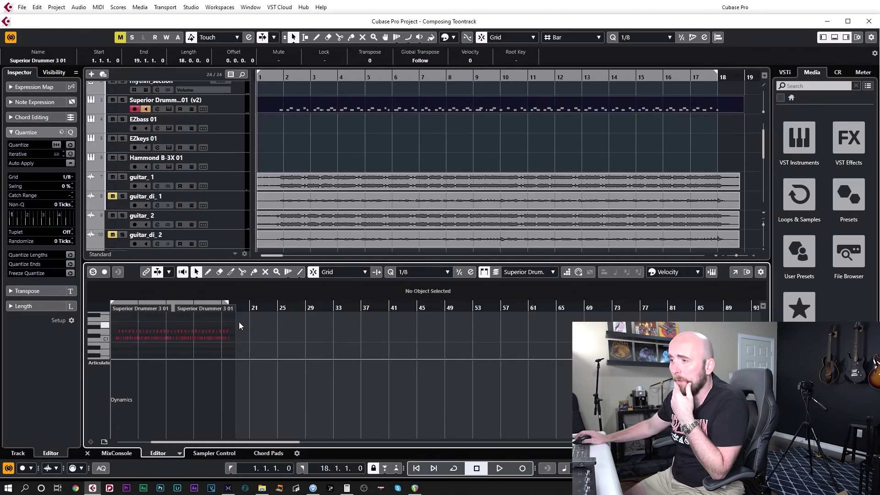
scroll(209, 338, "left", 3)
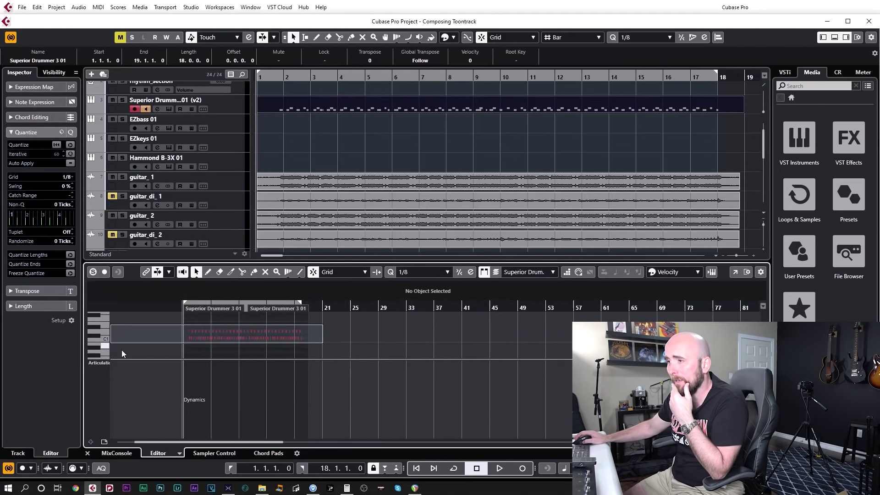
key("ctrl+a")
scroll(250, 339, "up", 3)
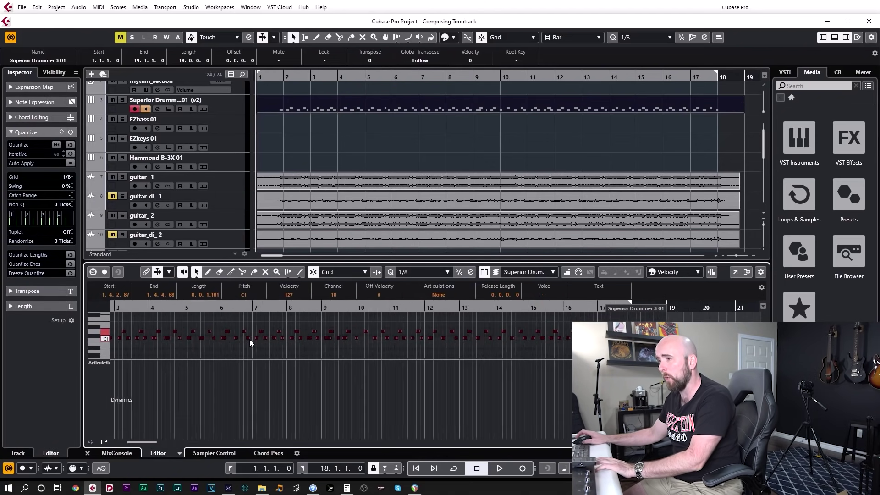
scroll(237, 330, "up", 10)
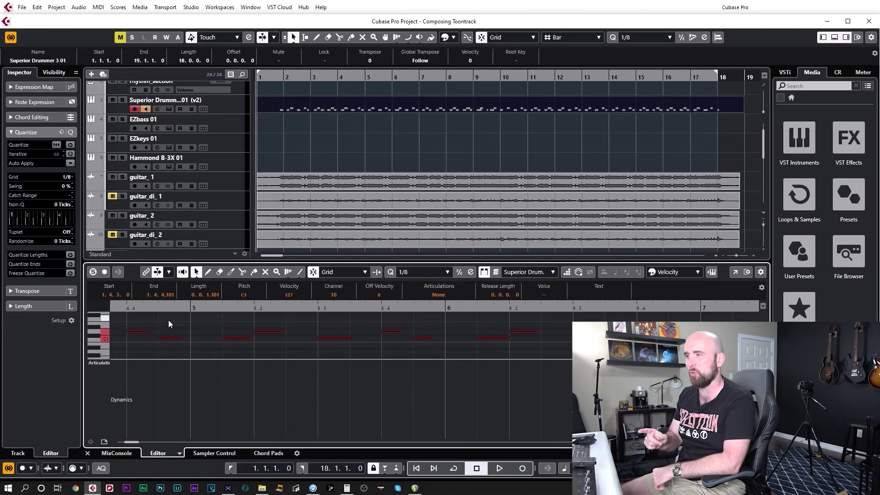
Play back the quantized drums and overdub a second drum pass into the same part from bar 1 to the riff's end.
key("space")
key("space")
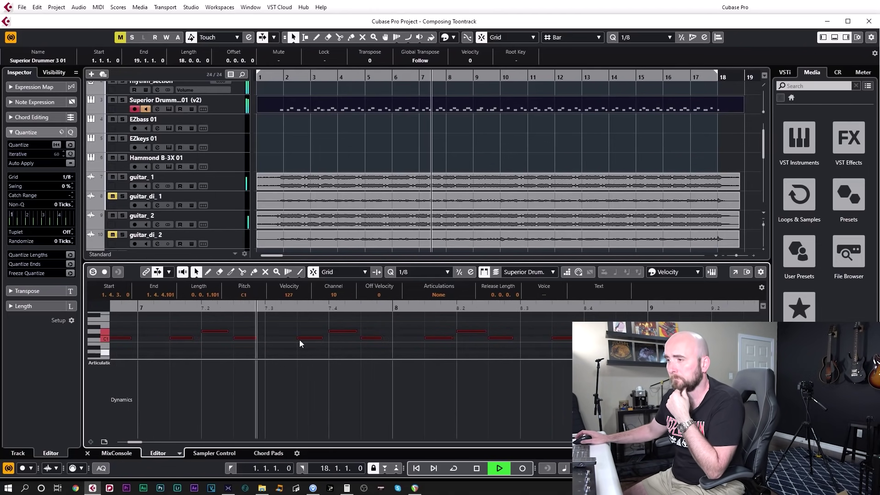
key("space")
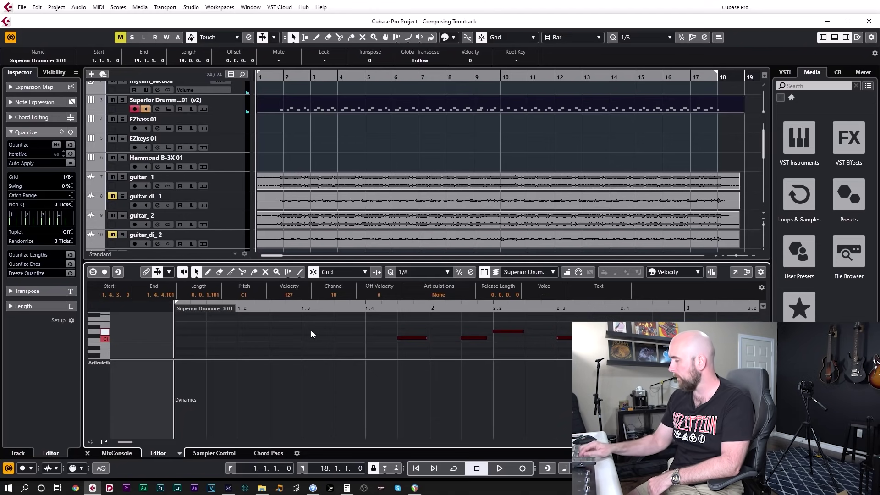
key("KP_Multiply")
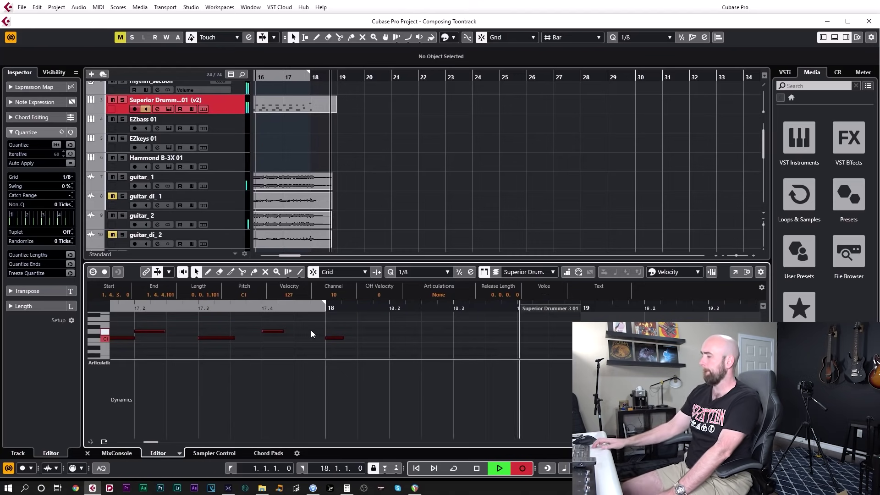
key("space")
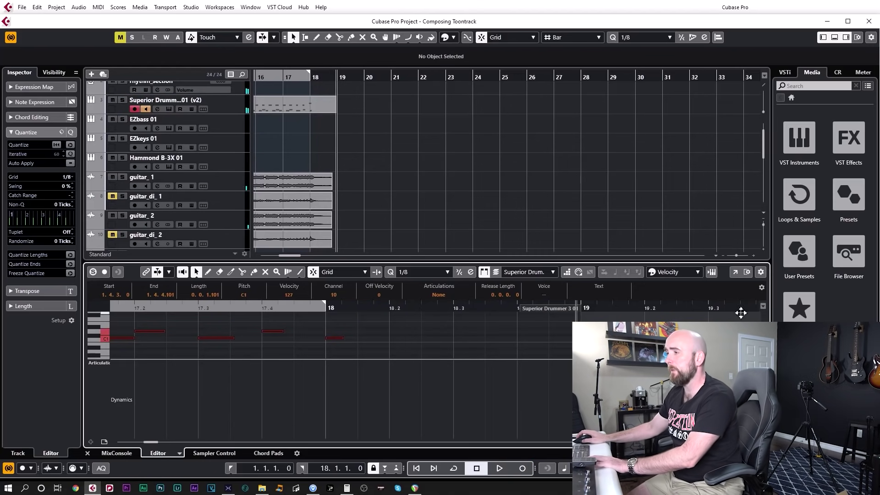
Open the drum part in a separate Key Editor window, quantize the overdubbed hi-hat and cymbal notes to 1/8, and close the window.
left_click(736, 272)
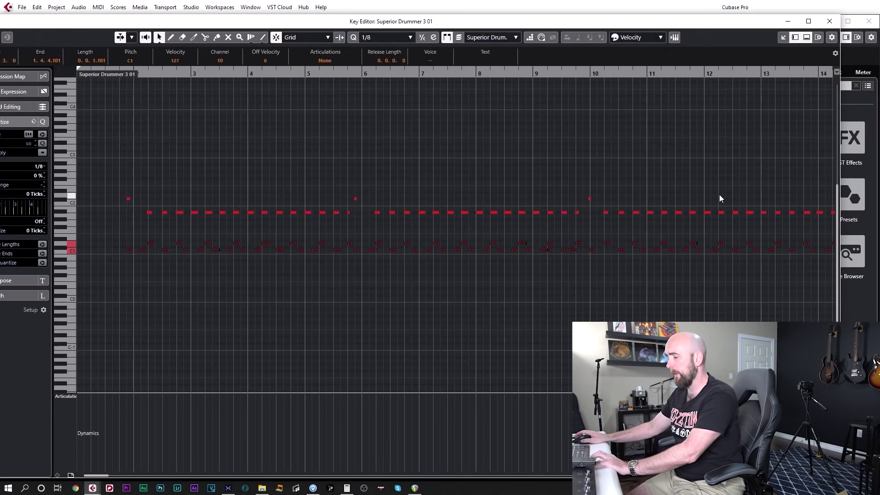
key("g")
key("g")
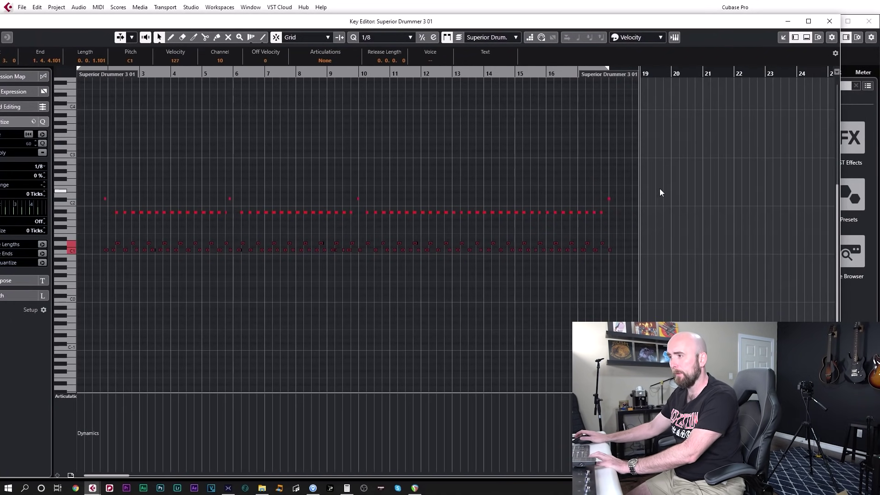
left_click_drag(617, 178, 89, 225)
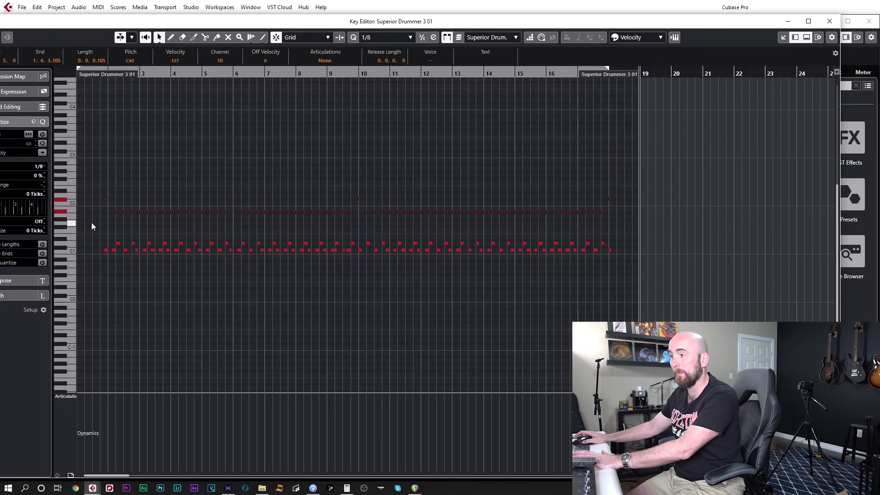
left_click(829, 21)
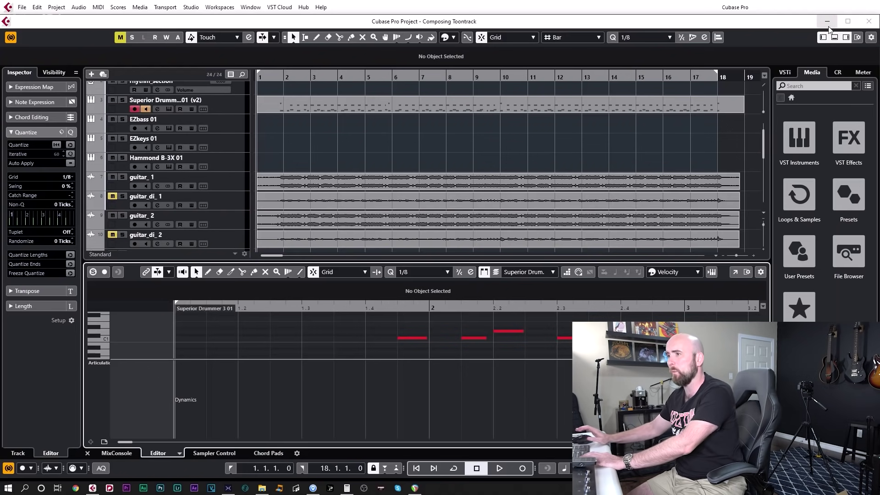
Play back the quantized drum part with the guitars while viewing the levels in the MixConsole.
key("space")
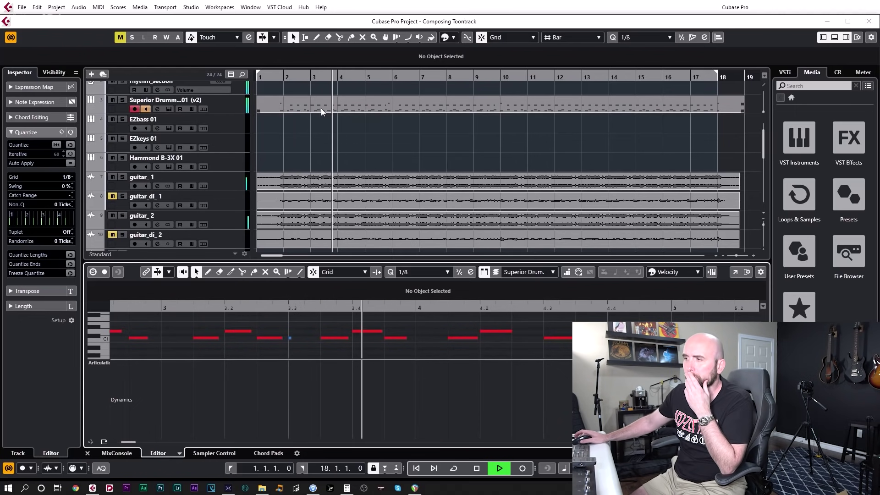
left_click(119, 453)
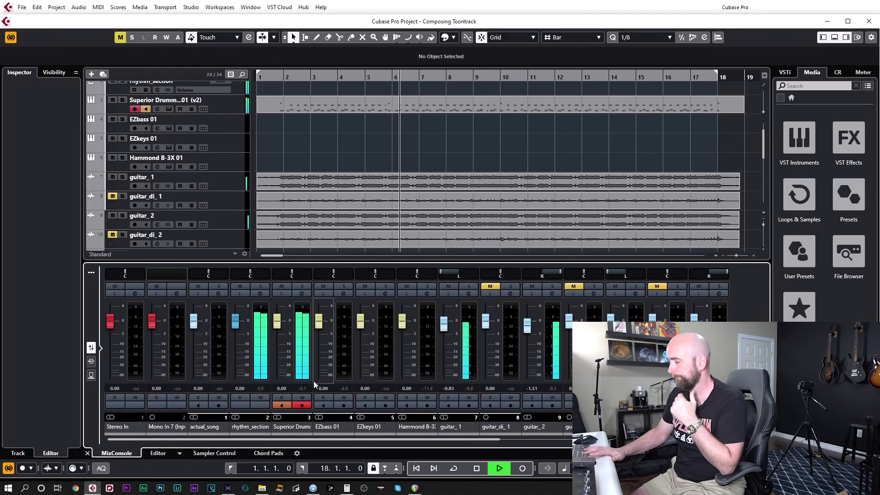
key("space")
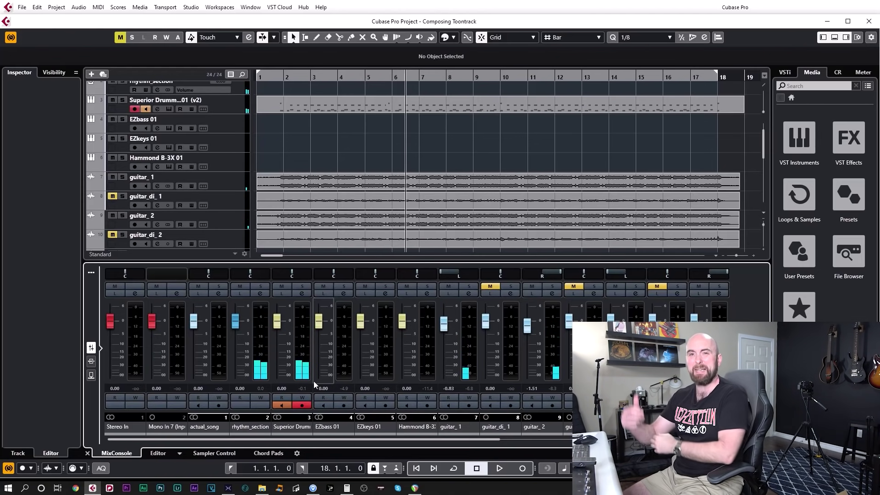
Trim the drum part's start to bar 2 and use the part for a Tap2Find similar-groove search in Superior Drummer 3.
left_click(276, 106)
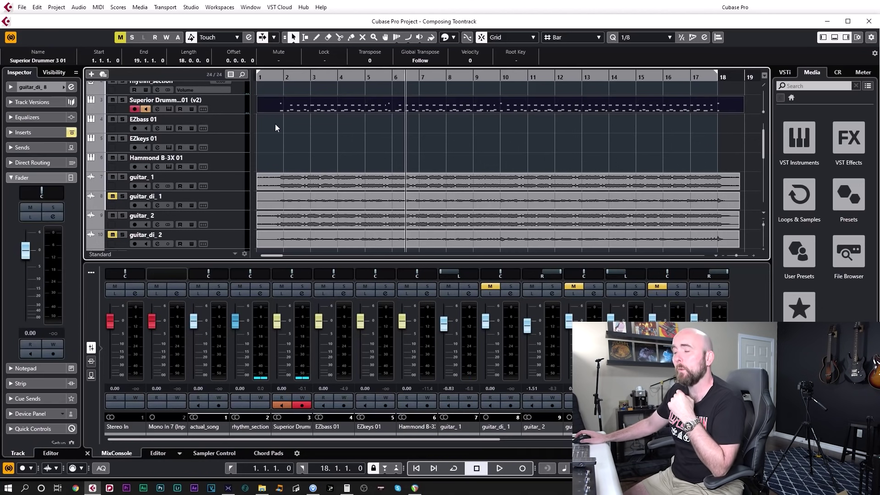
left_click_drag(260, 110, 281, 114)
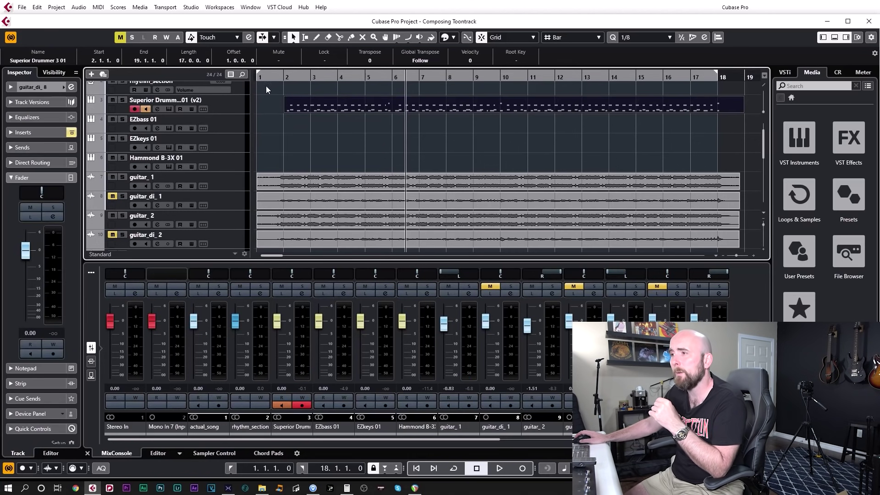
left_click(169, 108)
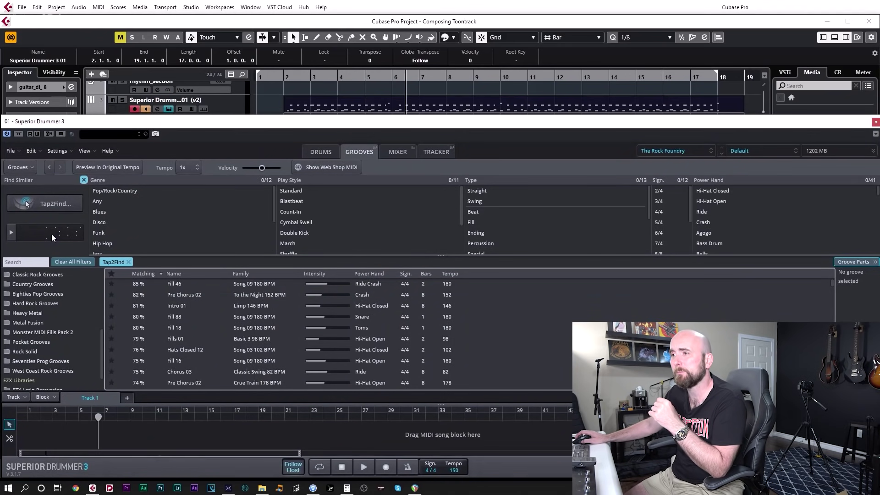
left_click_drag(408, 103, 58, 235)
left_click(10, 233)
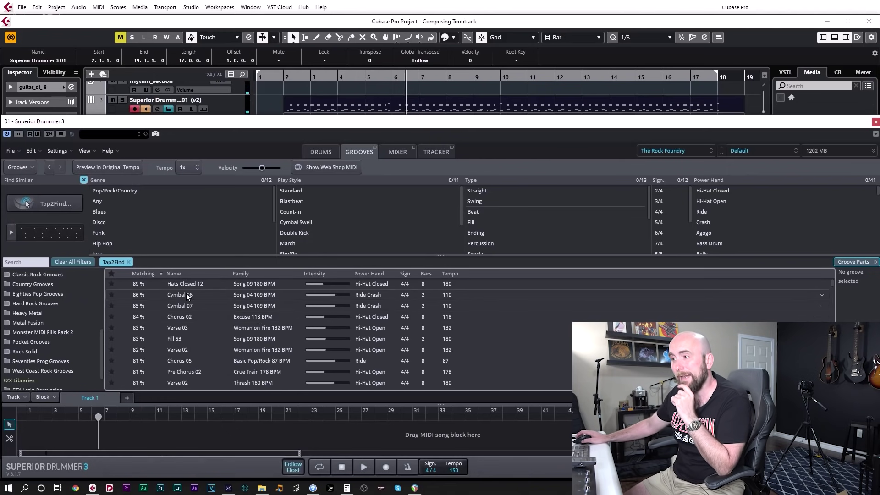
Preview the matching groove Hats Closed 12 and show its containing folder in the groove browser.
left_click(123, 284)
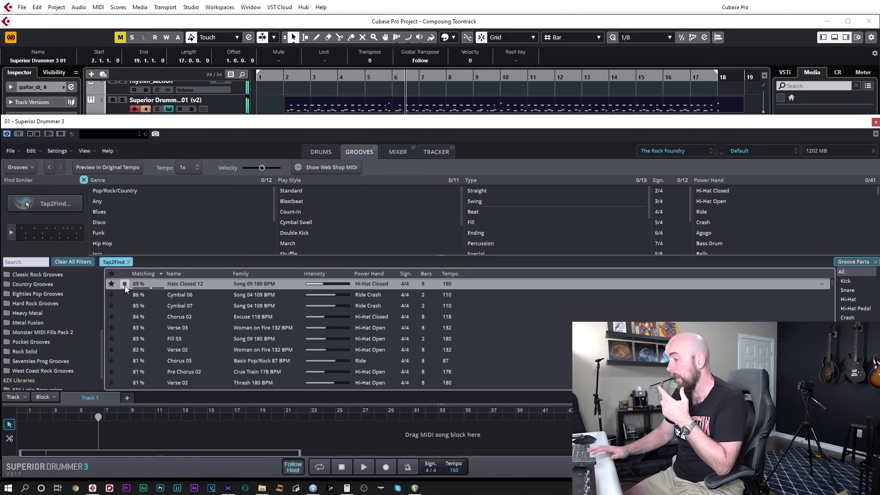
left_click(124, 284)
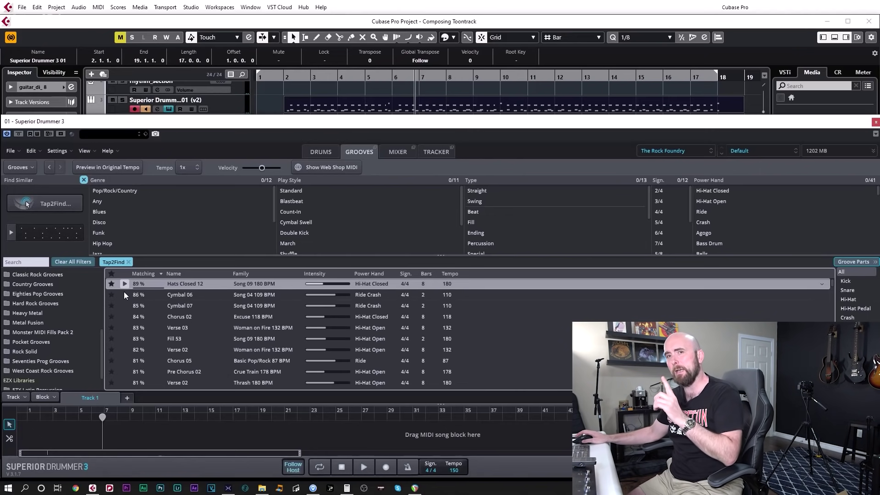
right_click(196, 287)
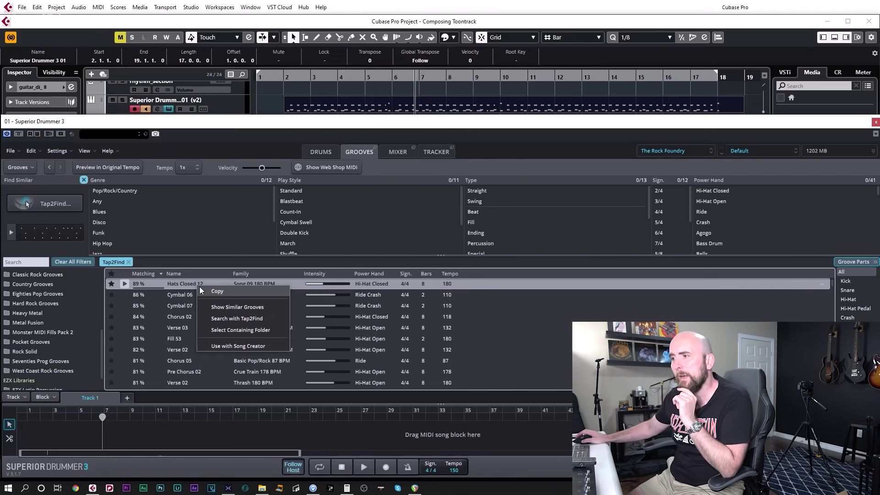
left_click(216, 331)
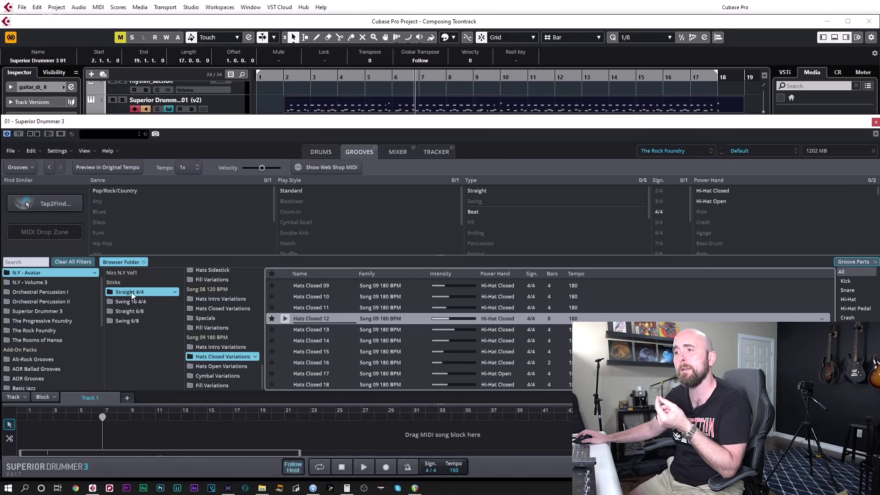
Audition the neighbouring Song 09 180 BPM grooves Hats Closed 05, 07, 08, 09 and 10.
scroll(69, 313, "up", 1)
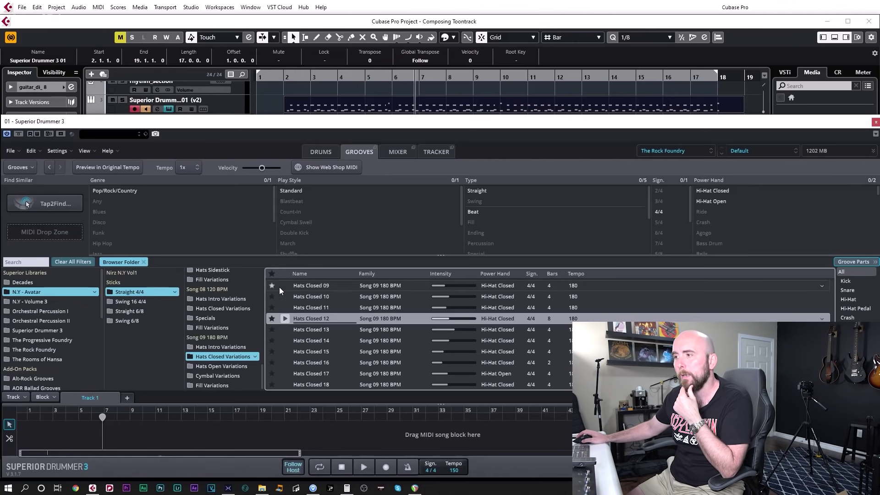
scroll(326, 355, "up", 4)
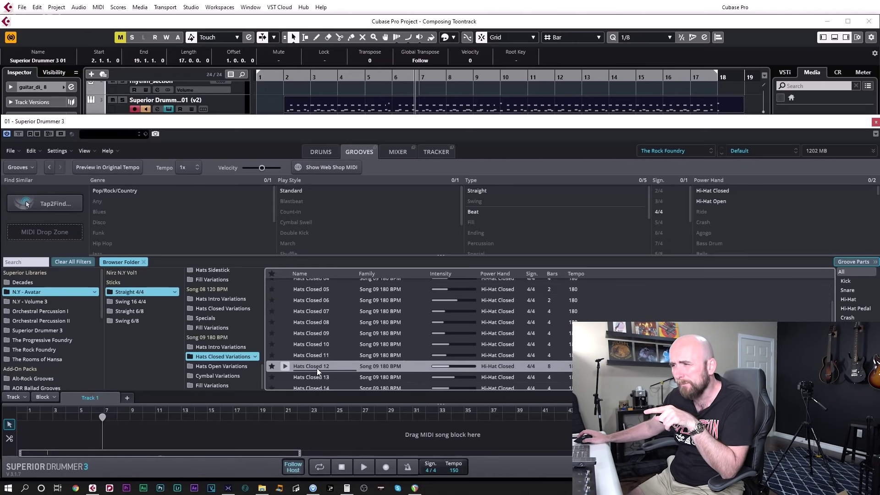
left_click(285, 289)
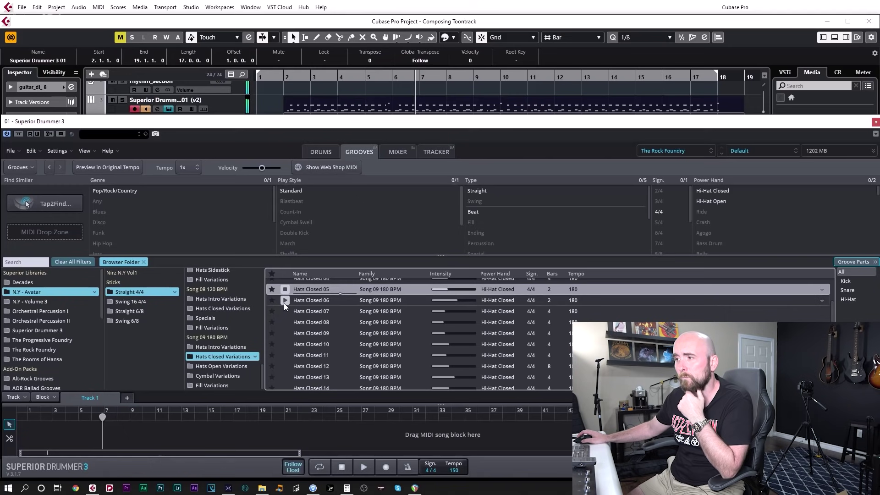
left_click(285, 312)
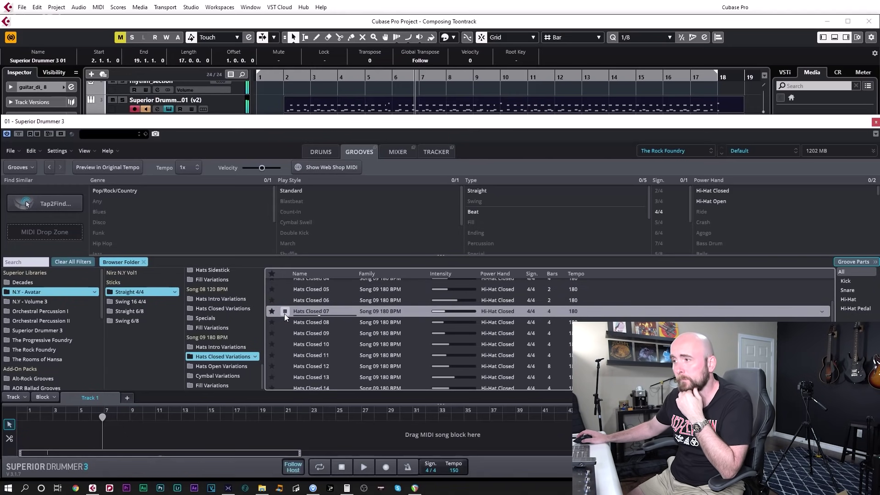
left_click(285, 321)
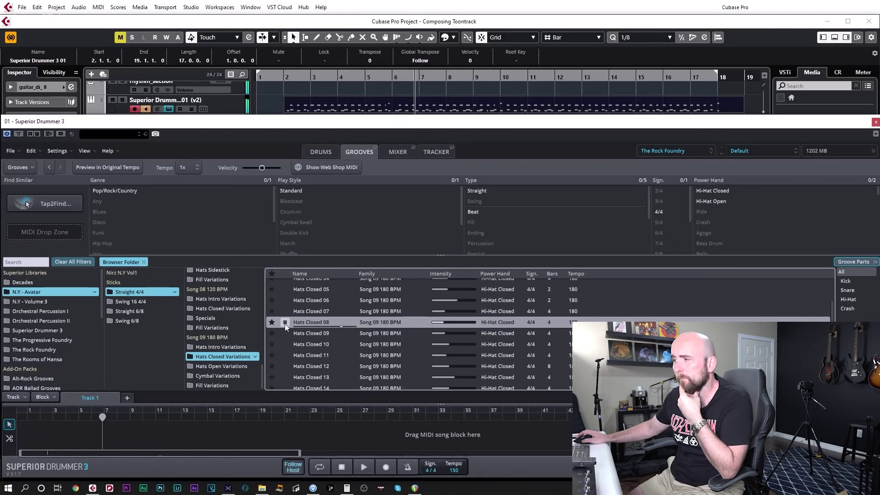
left_click(285, 333)
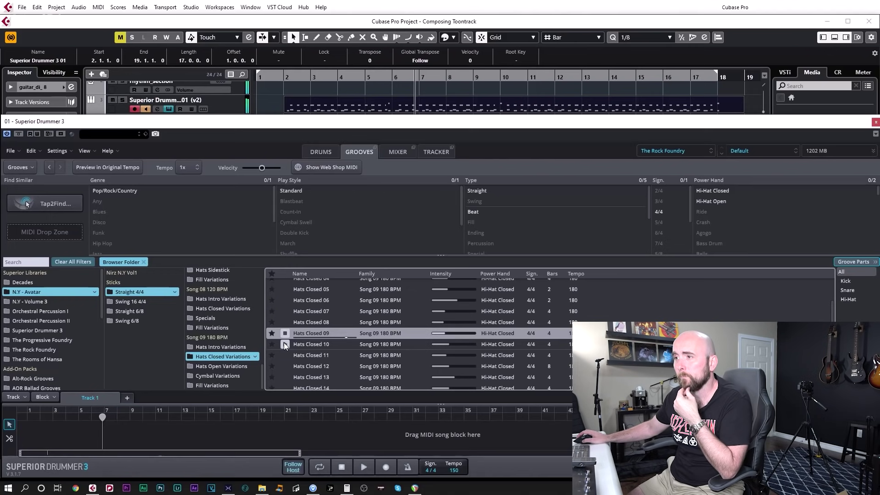
left_click(284, 343)
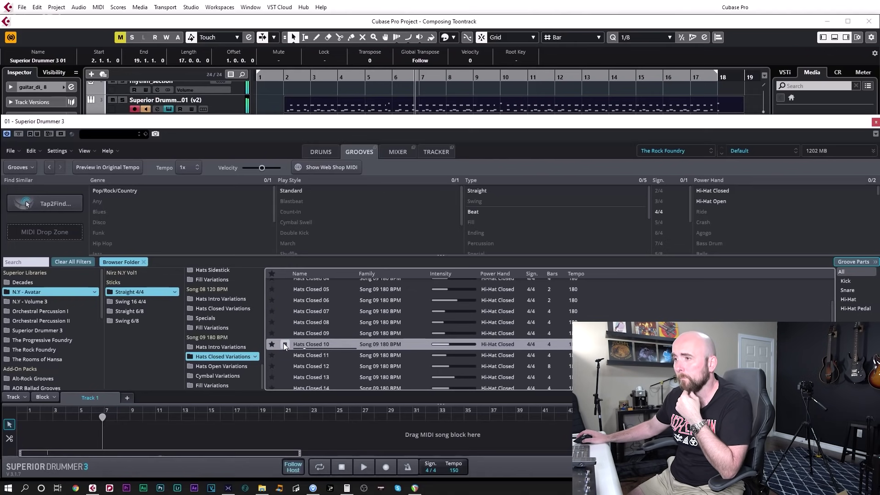
Place the Hats Closed 10 groove at bar 2 of Superior Drummer's song track and open the block's Find options.
scroll(301, 356, "down", 1)
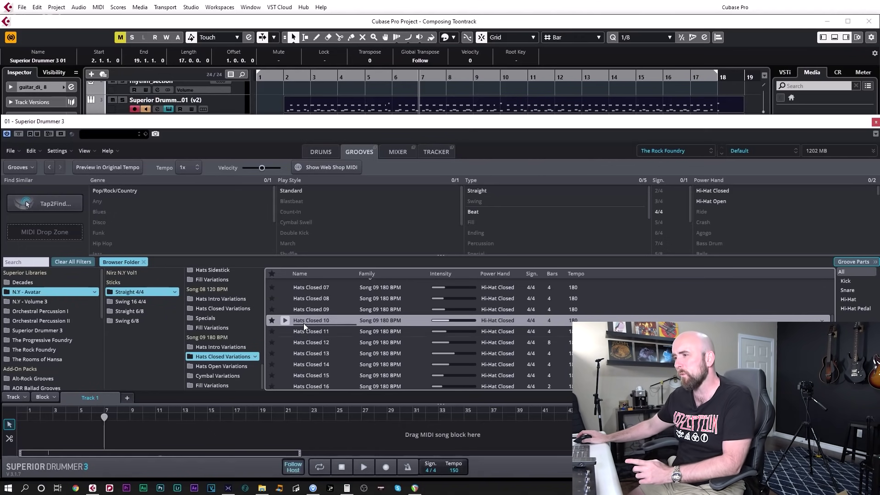
left_click_drag(310, 320, 40, 431)
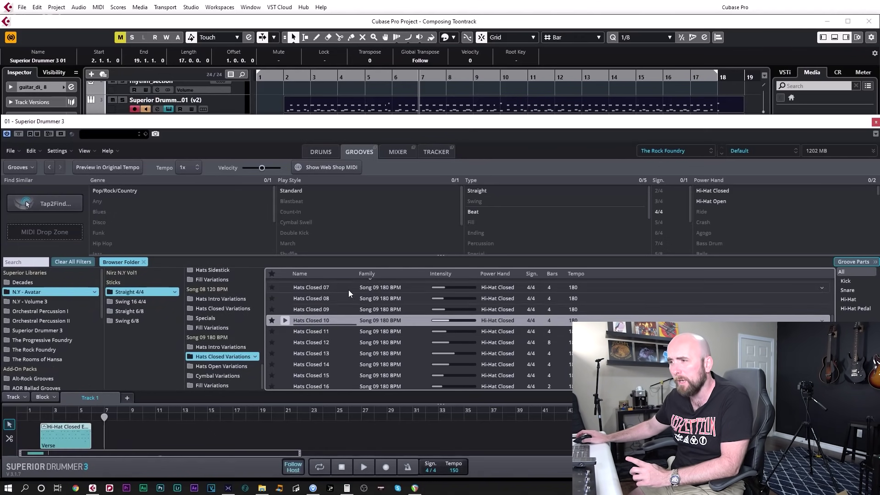
right_click(76, 448)
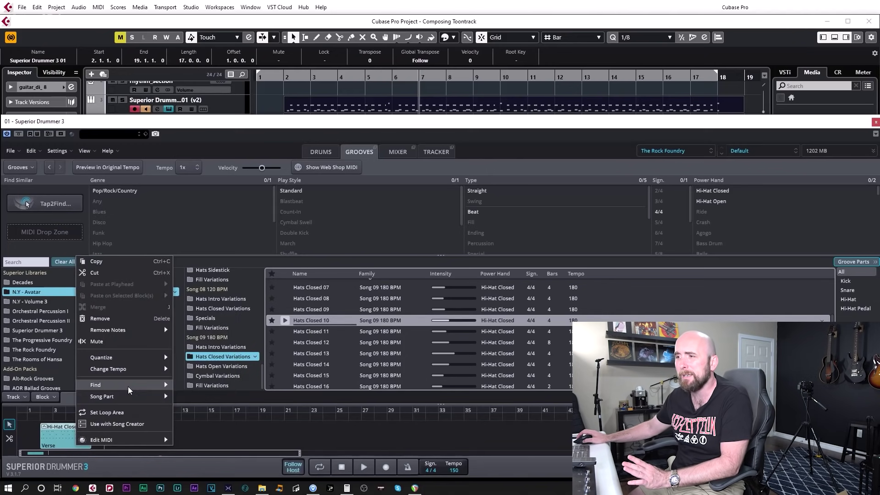
mouse_move(131, 387)
left_click(232, 385)
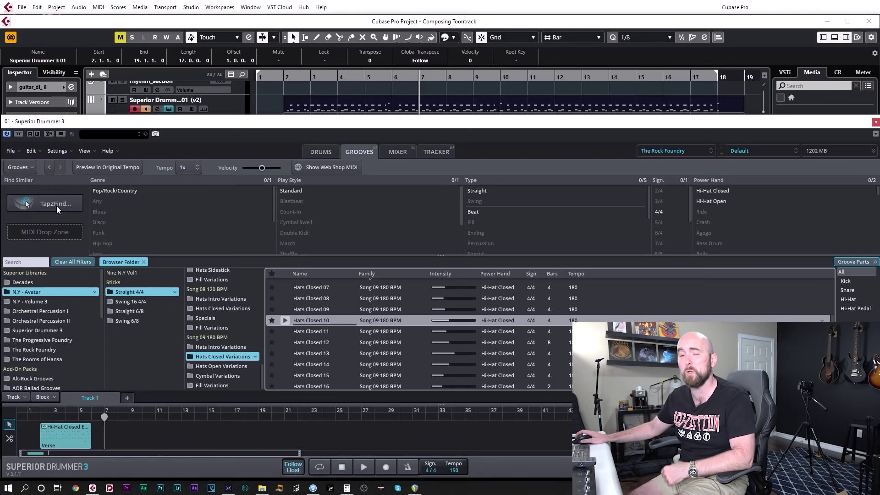
Delete the recorded drum part from the Superior Drummer track in the Cubase project.
left_click(472, 92)
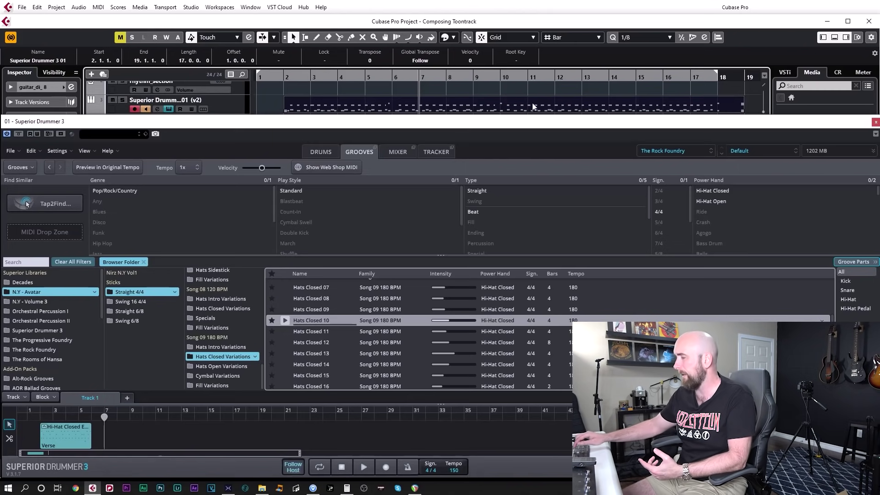
key("Delete")
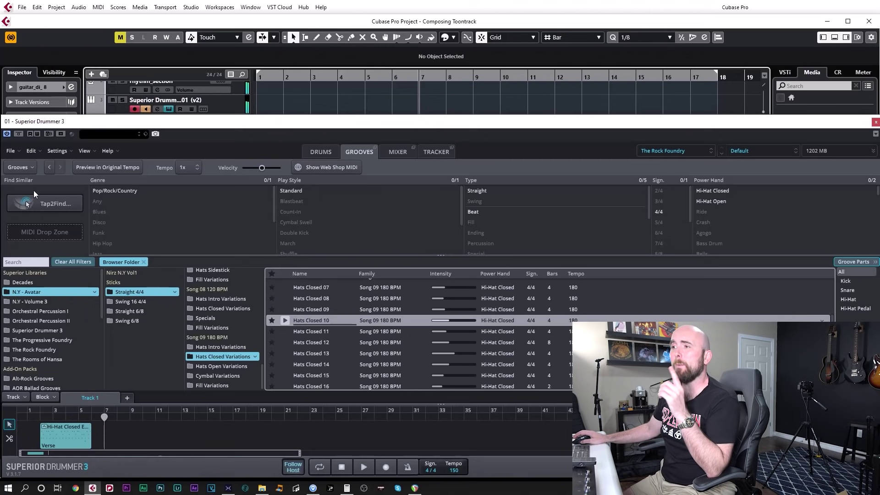
Record a drum pattern in Tap2Find with 1/8 quantize, show the matching grooves, and remove the Browser Folder filter.
left_click(39, 204)
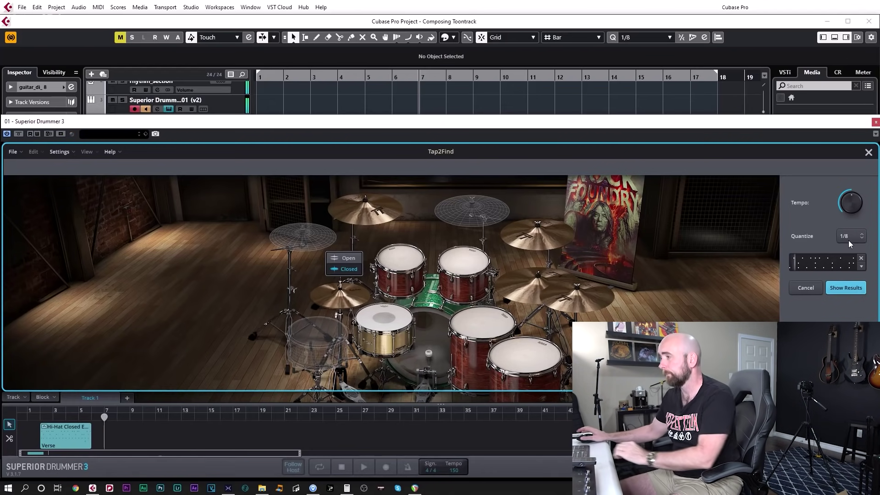
left_click(835, 284)
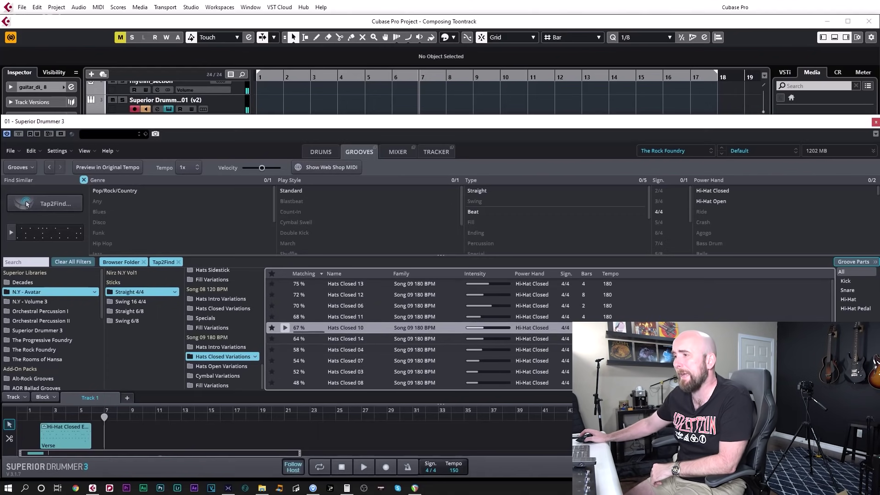
left_click(143, 261)
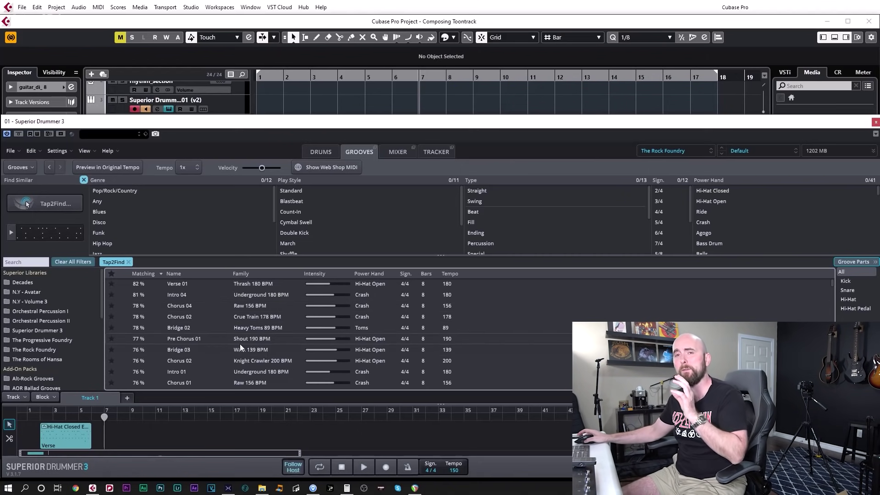
Preview the Verse 01 groove from the Thrash 180 BPM family and check the song block's editing options.
left_click(126, 284)
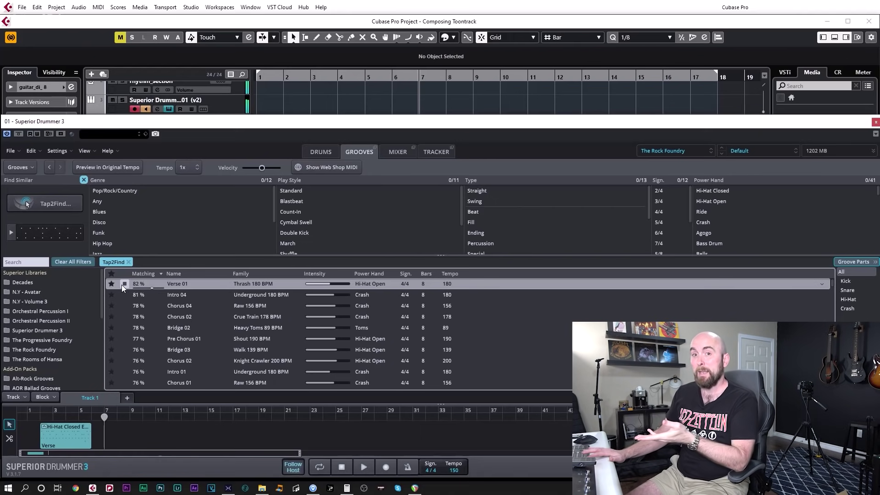
left_click(122, 285)
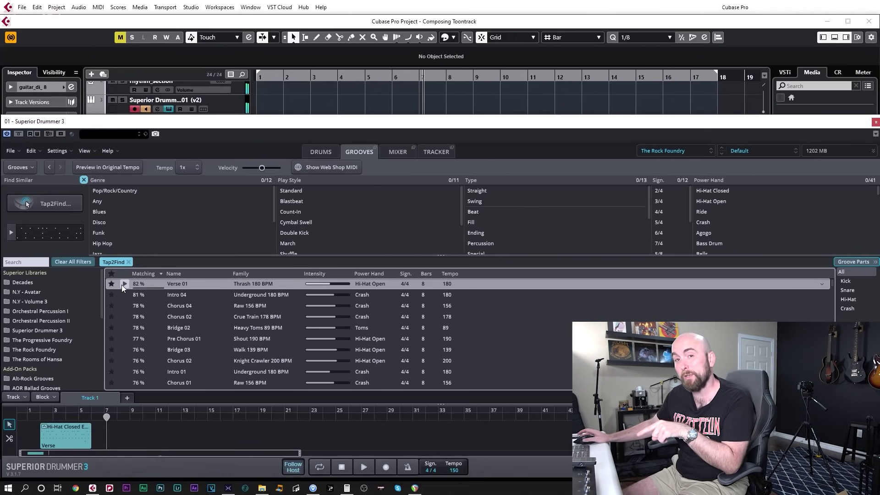
right_click(81, 434)
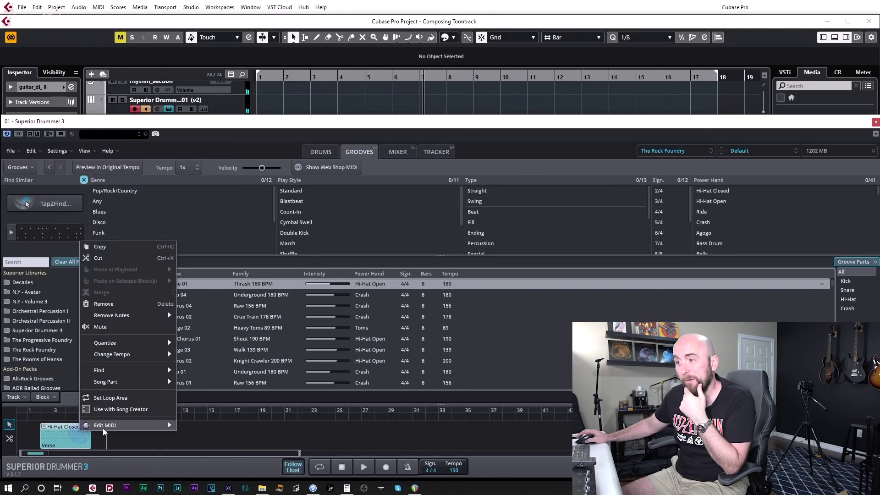
key("Escape")
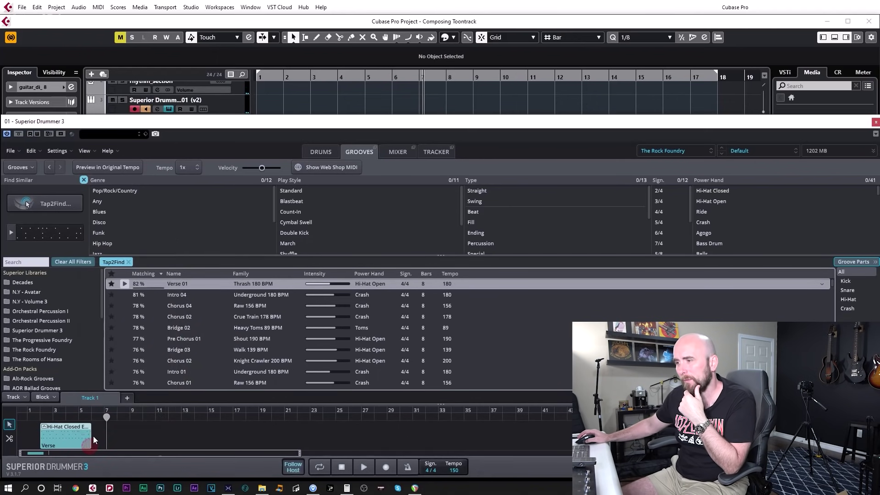
Replace the song track block with the Thrash 180 BPM Verse 01 groove at bar 2 and show its containing folder in the grooves browser.
key("Delete")
left_click_drag(185, 284, 45, 434)
right_click(60, 436)
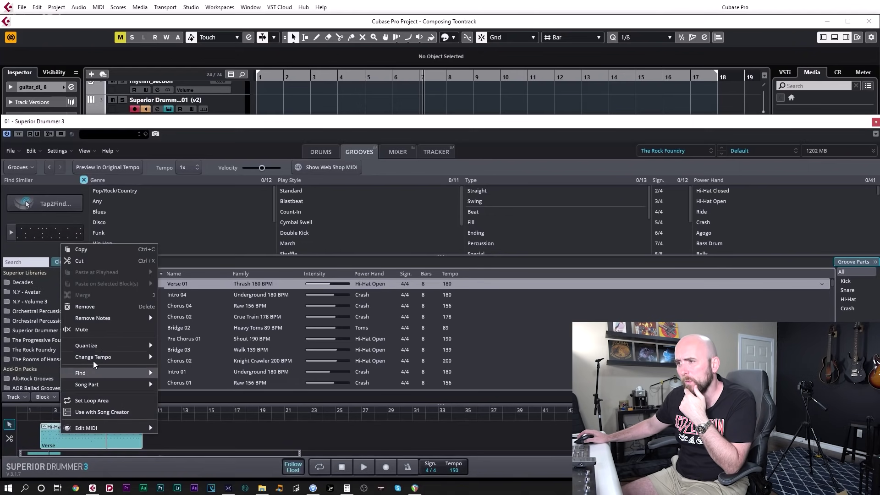
mouse_move(114, 373)
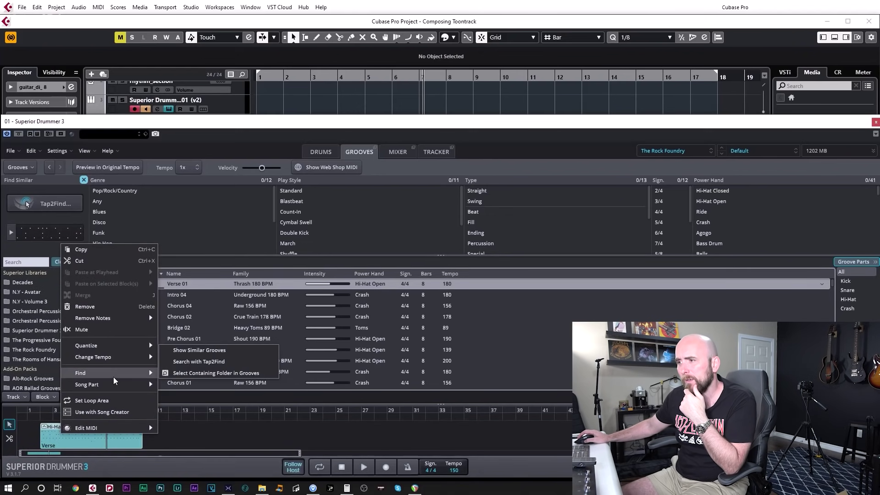
left_click(178, 373)
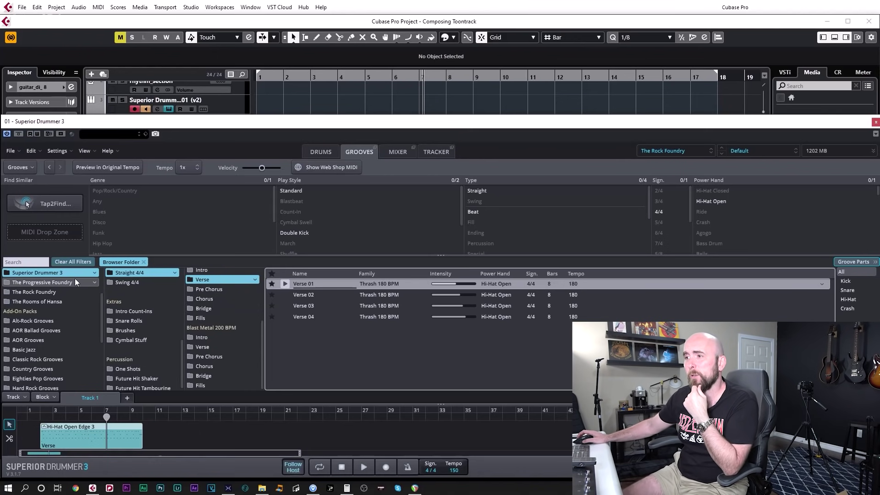
scroll(142, 302, "up", 2)
scroll(149, 322, "up", 5)
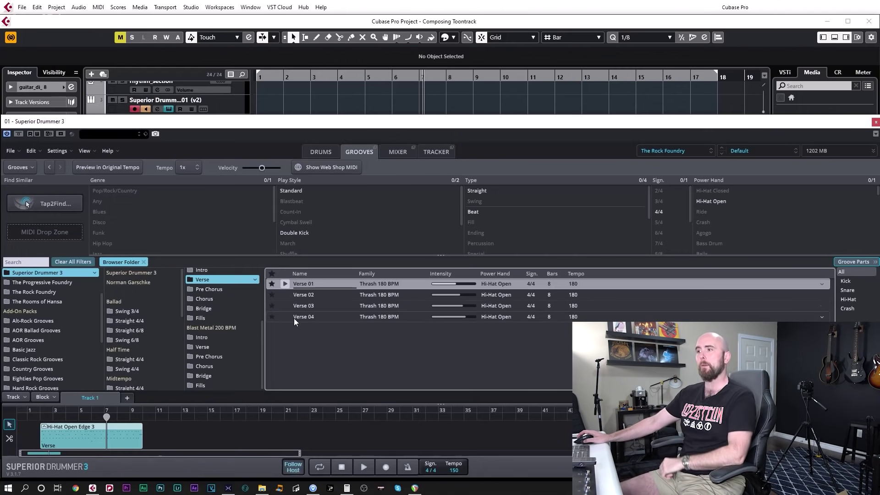
Preview the Verse 01 and Verse 02 grooves of the Thrash 180 BPM family.
left_click(285, 284)
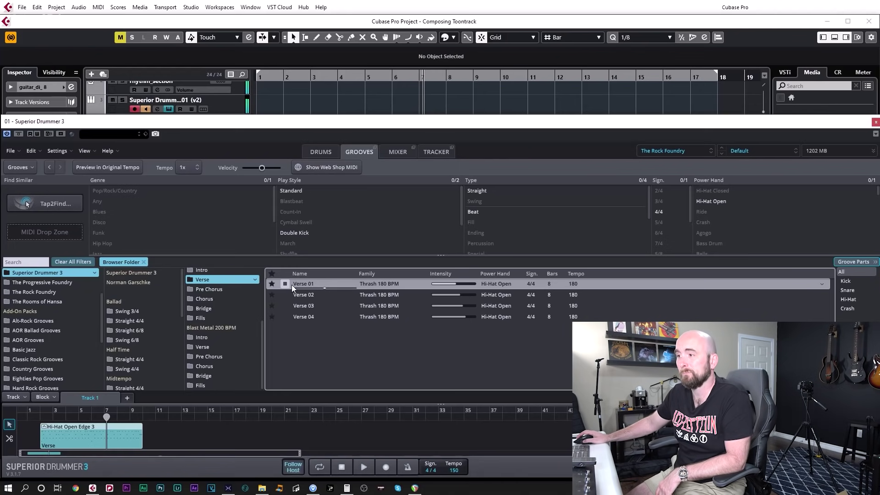
left_click(286, 294)
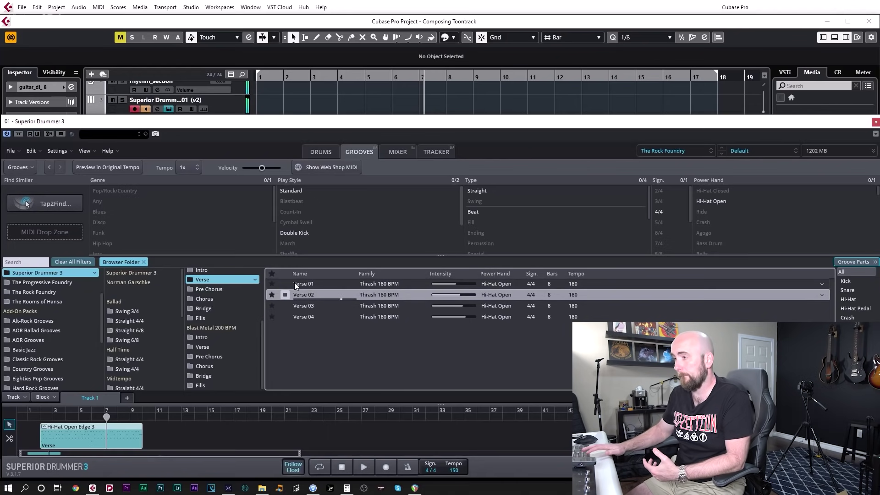
left_click(285, 296)
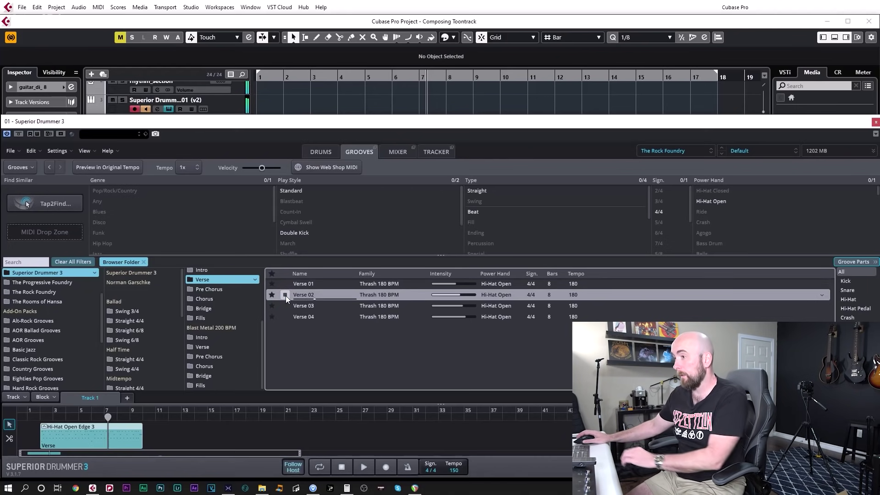
left_click(285, 296)
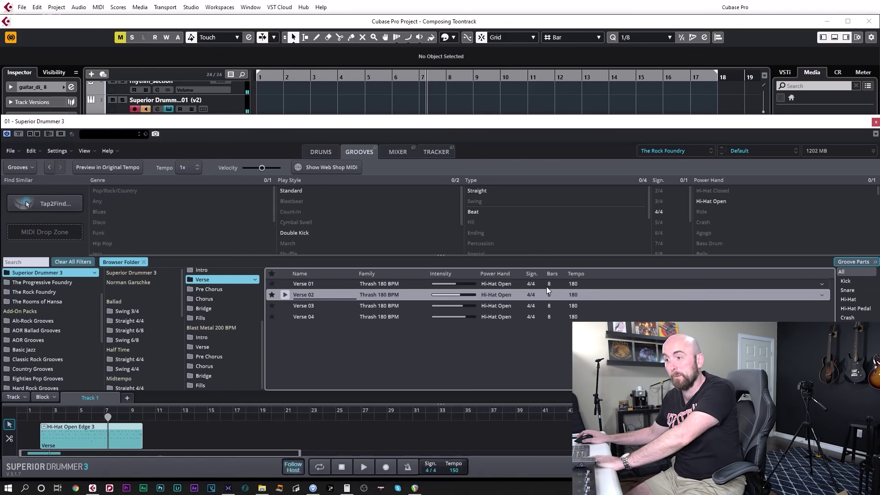
Open the song track's verse block in the Grid Editor and play it through from the start.
left_click_drag(308, 285, 95, 440)
double_click(95, 440)
key("space")
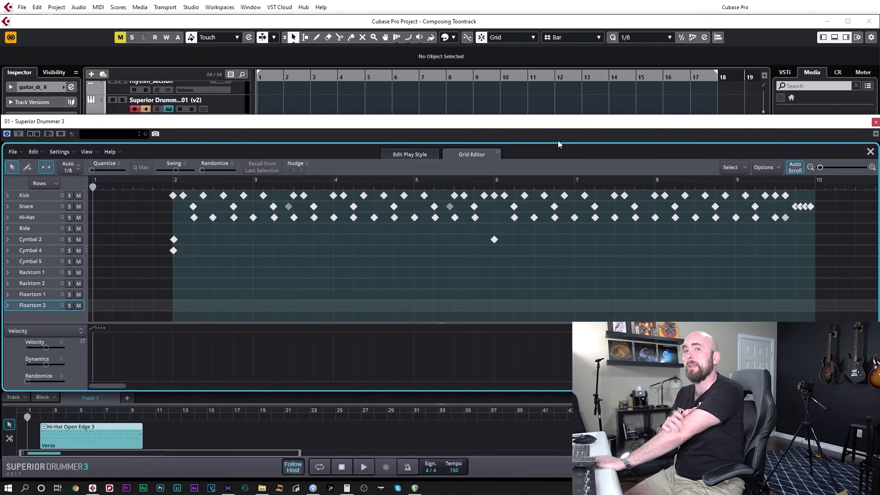
key("space")
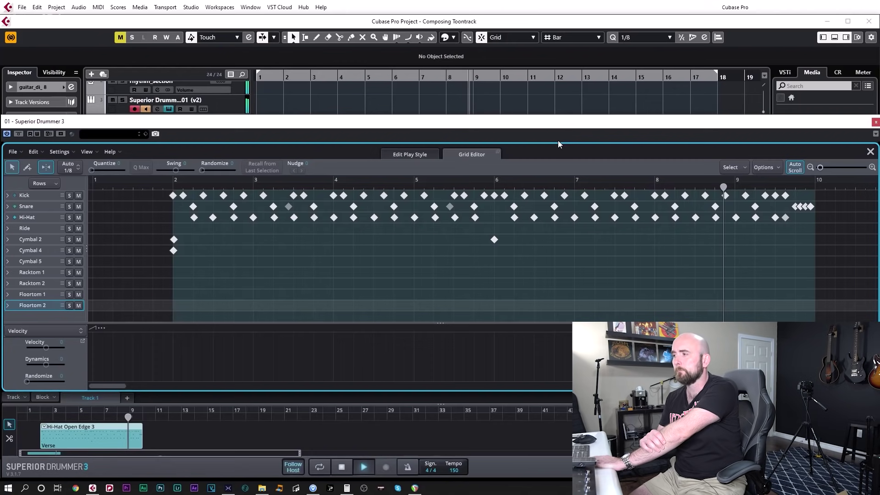
key("space")
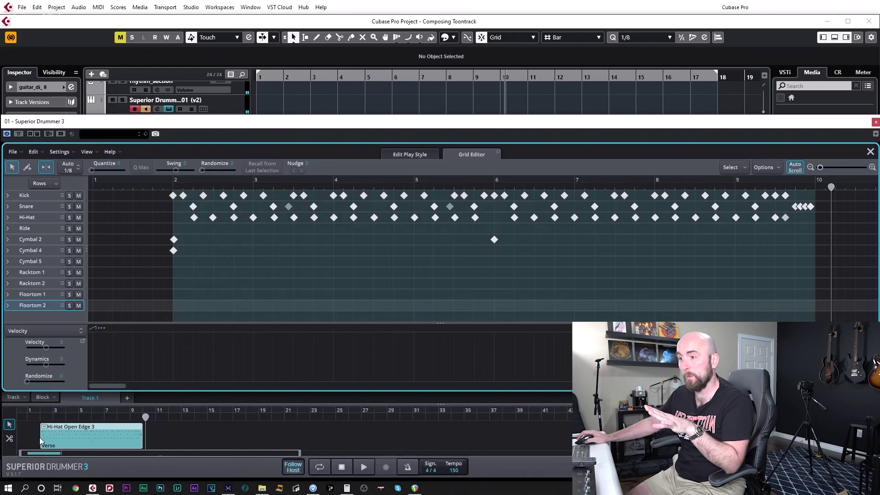
Extend the verse block's start to bar 1, remove the opening Cymbal 4 hit, and return the playhead to the start.
left_click_drag(39, 438, 27, 438)
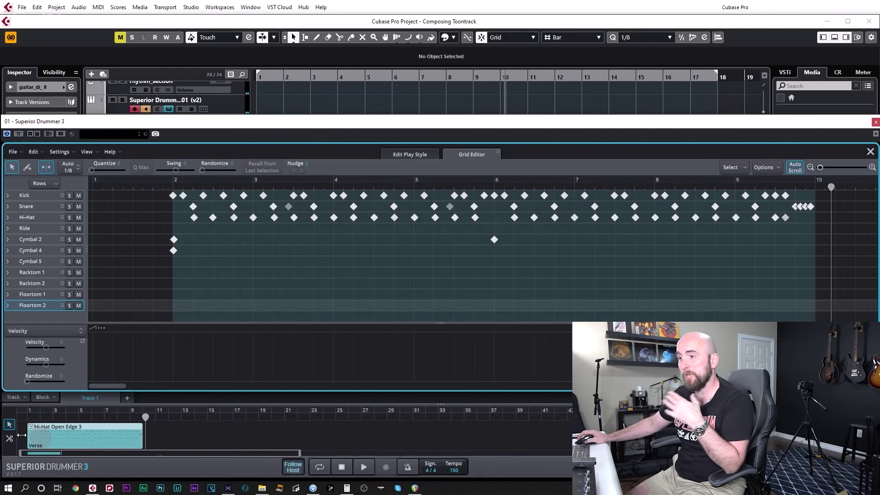
double_click(93, 250)
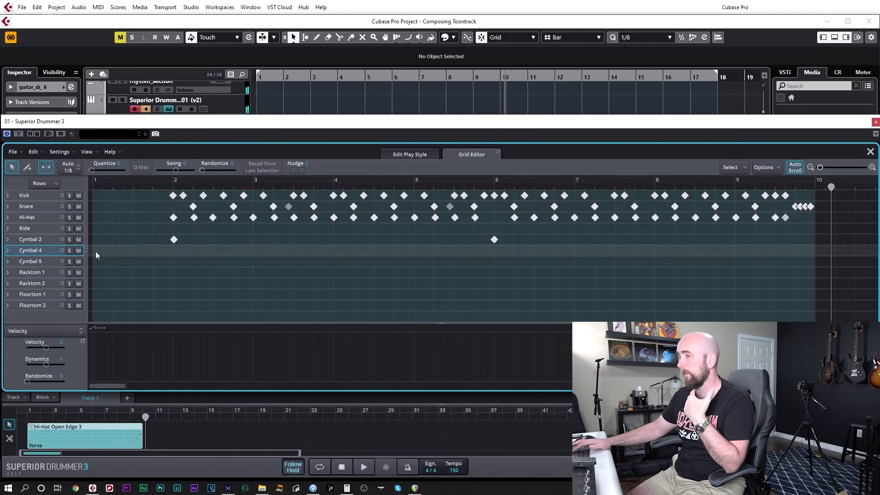
key("Home")
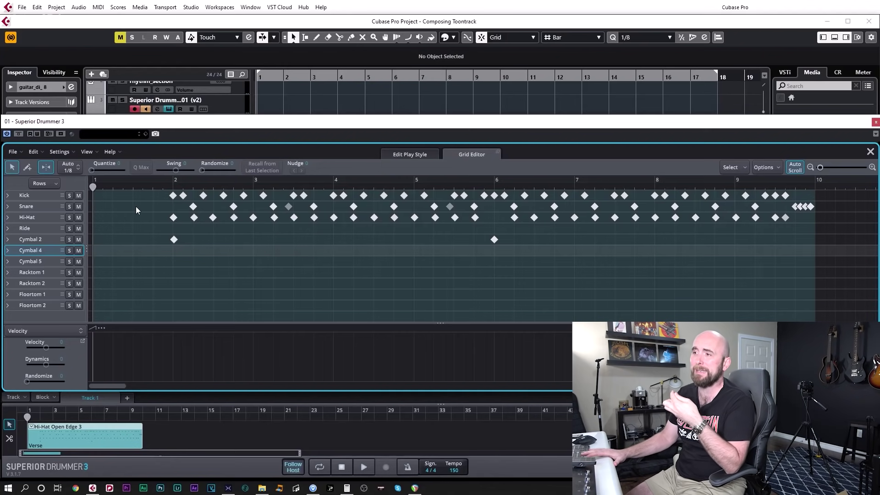
Try deleting the hi-hat hit at bar 2 and moving its kick and Cymbal 2 hits an eighth note earlier, and play the result.
scroll(145, 245, "up", 3)
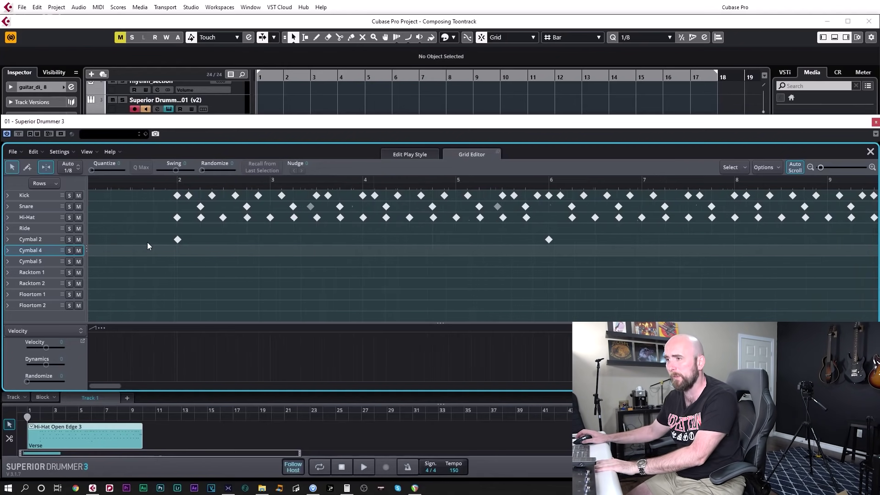
scroll(145, 246, "up", 2)
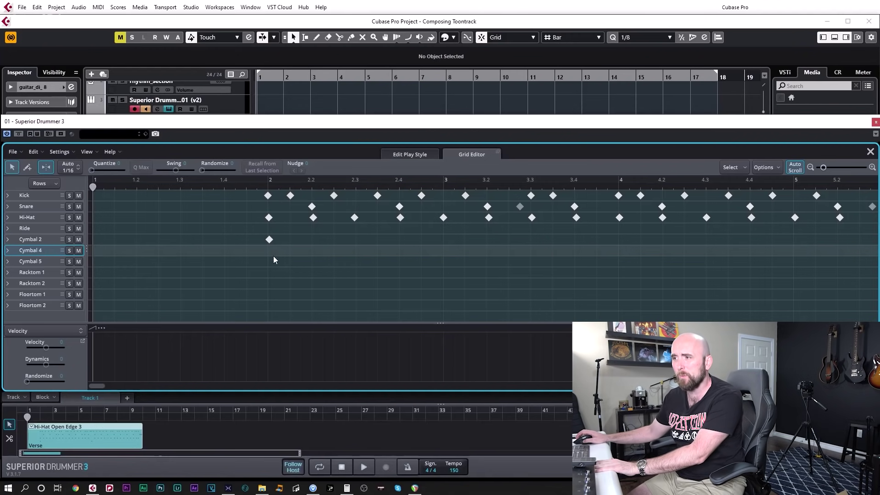
left_click(268, 217)
key("Delete")
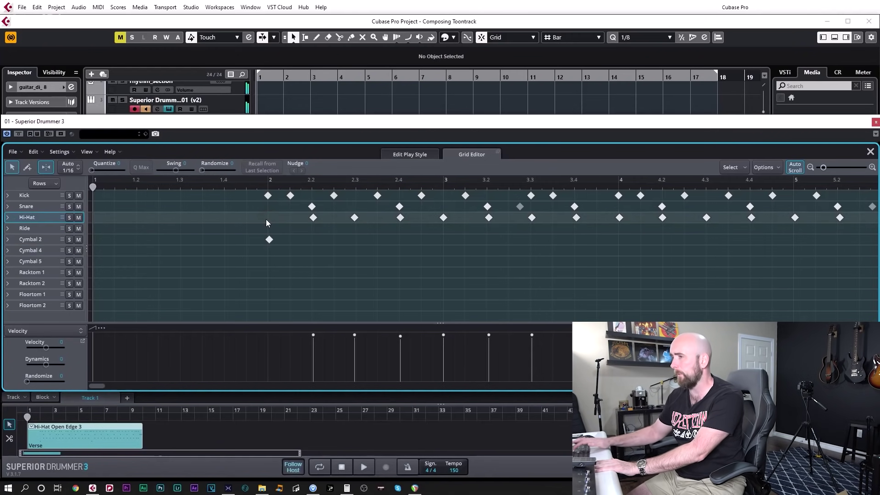
left_click_drag(269, 196, 247, 196)
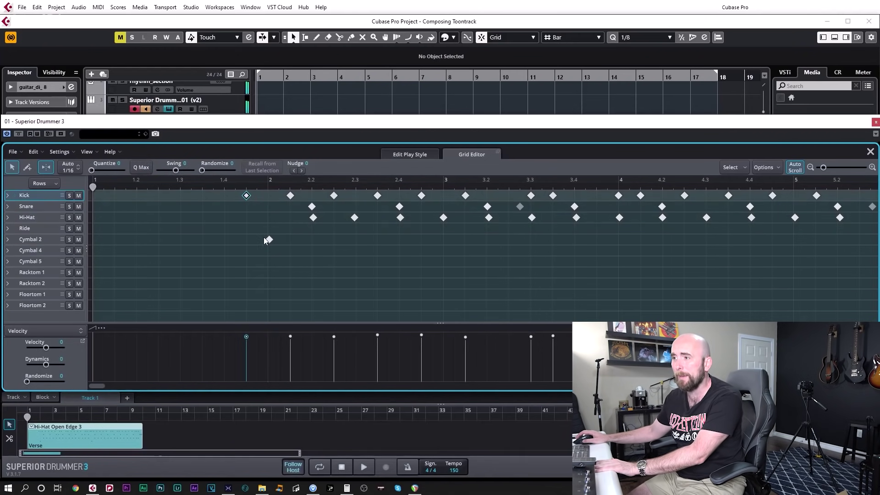
left_click(267, 239)
left_click_drag(269, 239, 246, 240)
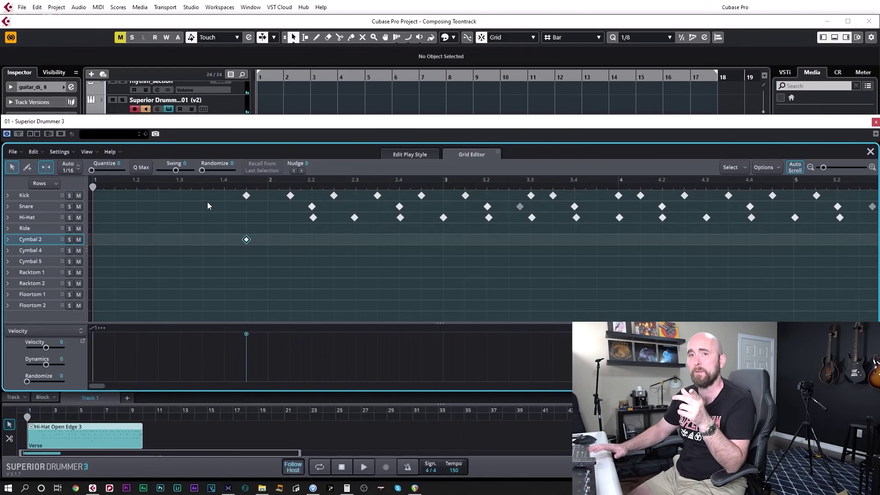
key("space")
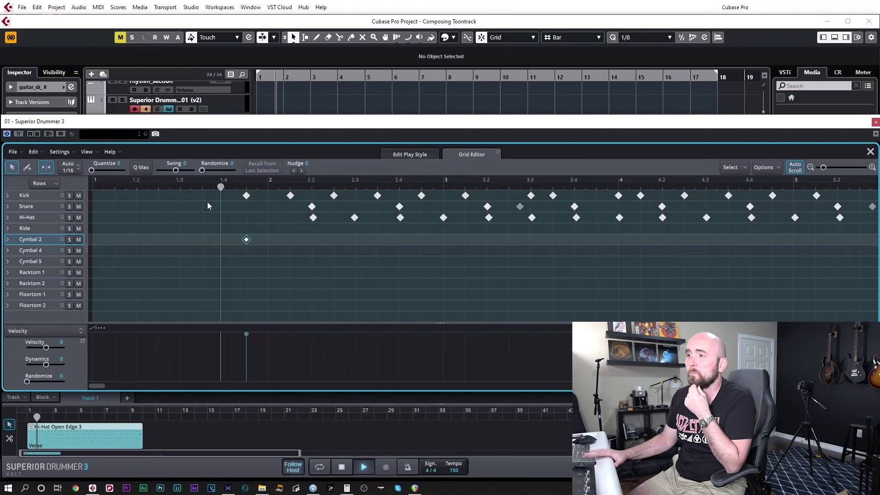
key("space")
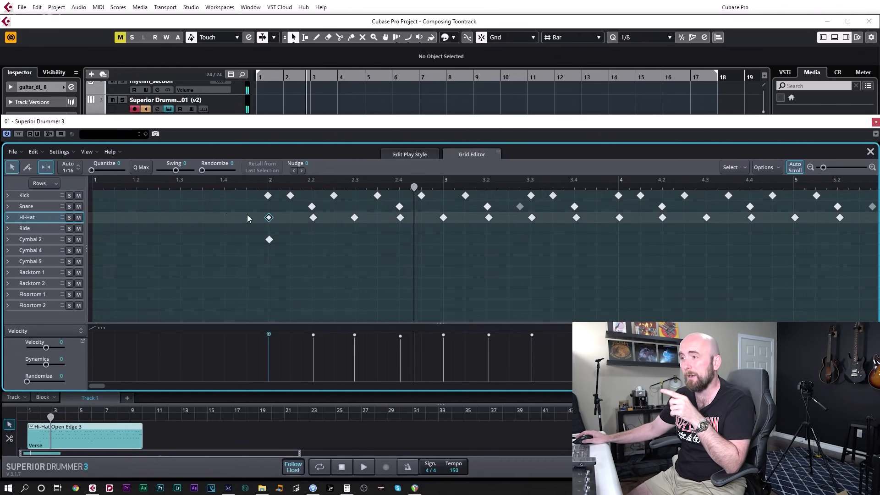
With the bar 2 hi-hat hit restored, place the kick and Cymbal 2 hits an eighth note before bar 2 and play from the start.
key("ctrl+z")
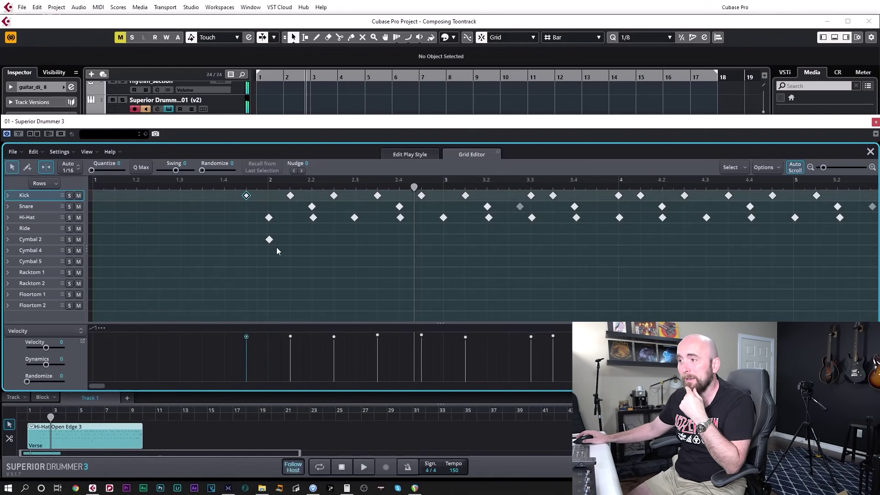
key("ctrl+z")
key("Home")
key("space")
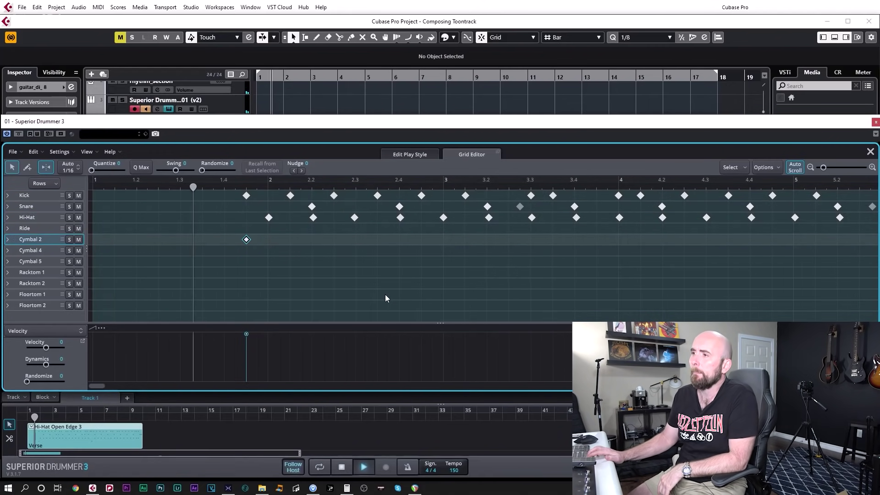
key("space")
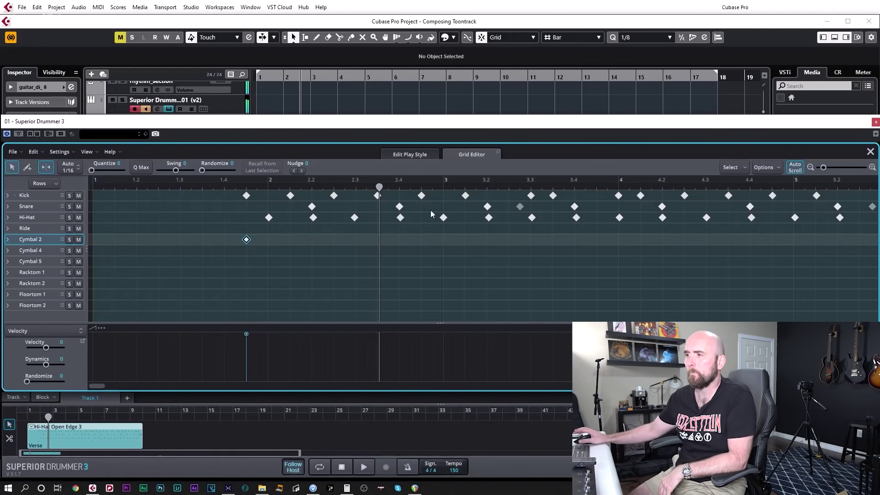
Delete the hi-hat hit at bar 2 and play the groove up to about bar 6.
left_click(268, 217)
key("Delete")
key("space")
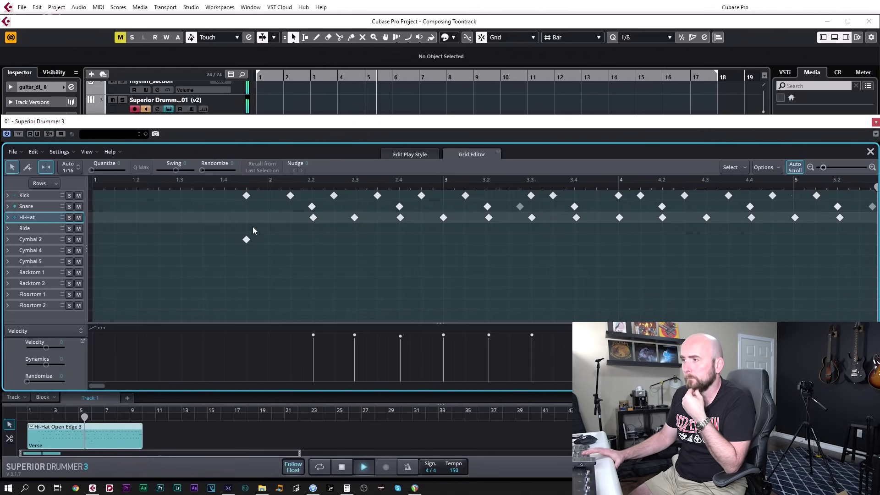
key("space")
scroll(370, 219, "left", 10)
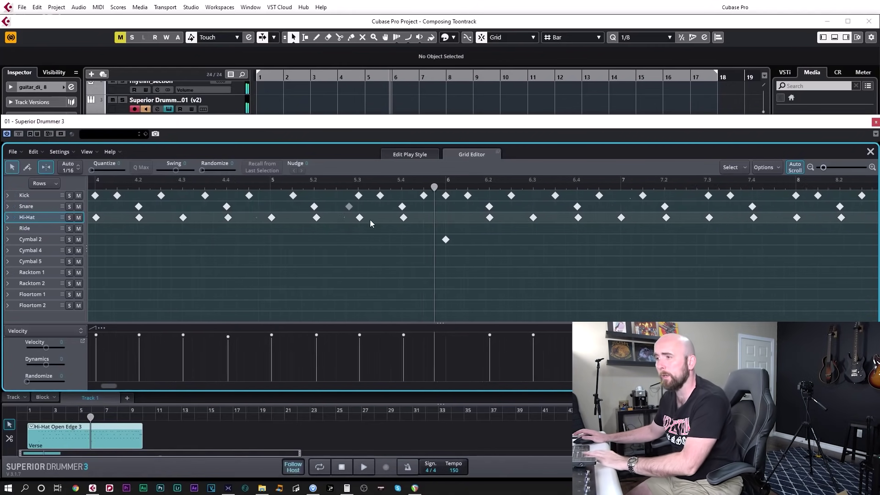
Play the groove from the start and delete the kick hit between beats 2.2 and 2.3.
key("Home")
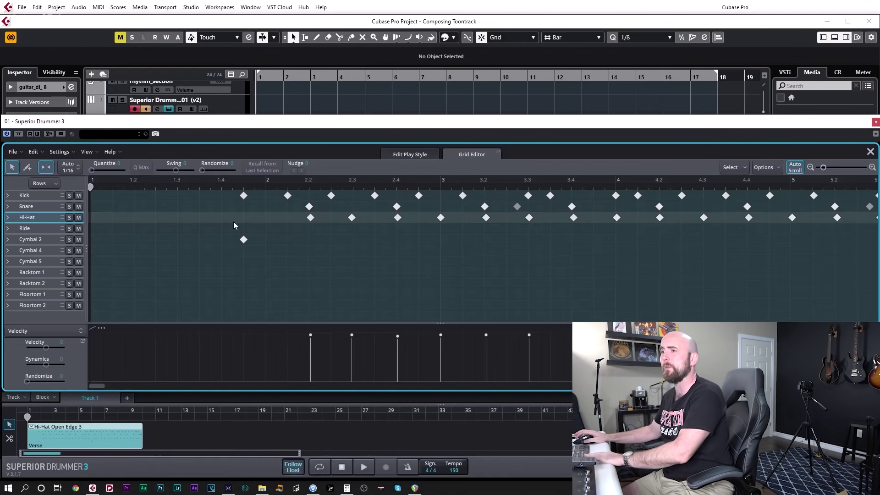
key("space")
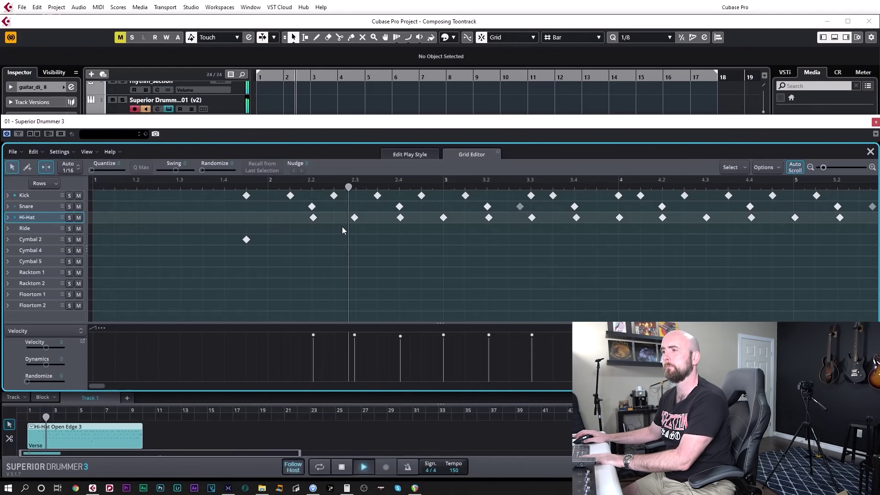
left_click(335, 197)
key("Delete")
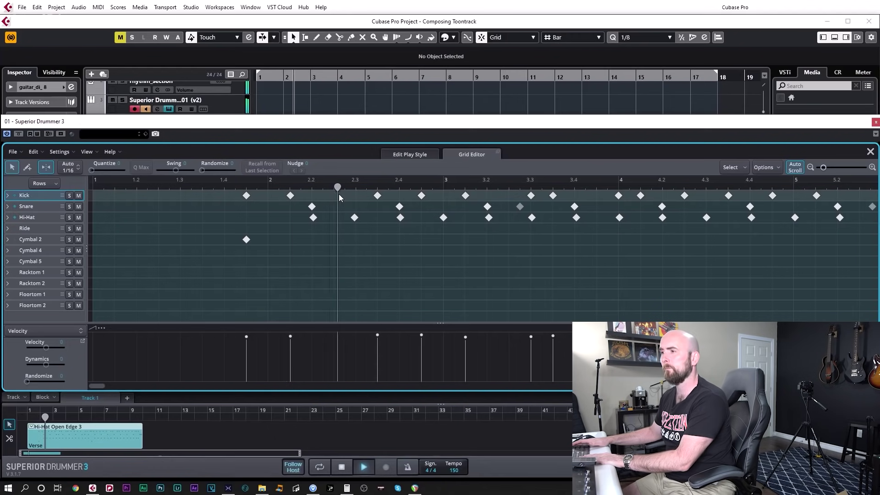
key("space")
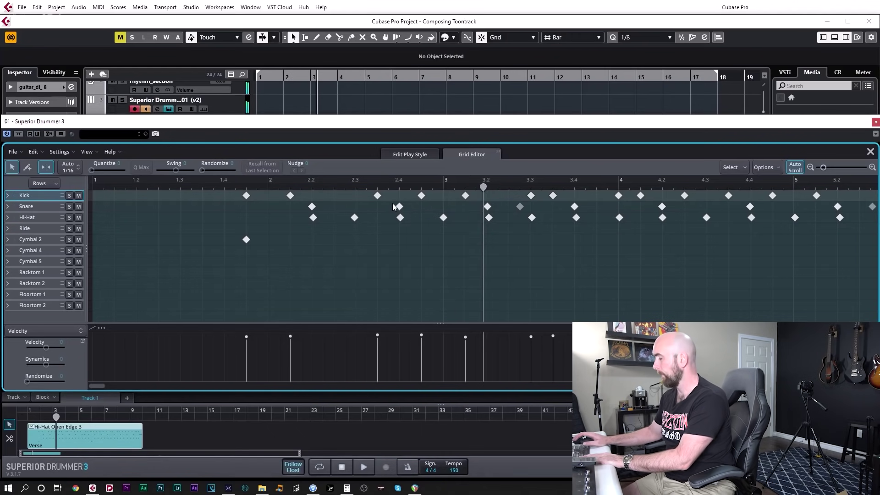
key("space")
key("space")
Move the kick hit at bar 4 an eighth note earlier and delete the kick hit between beats 4.2 and 4.3.
left_click_drag(619, 196, 601, 198)
key("space")
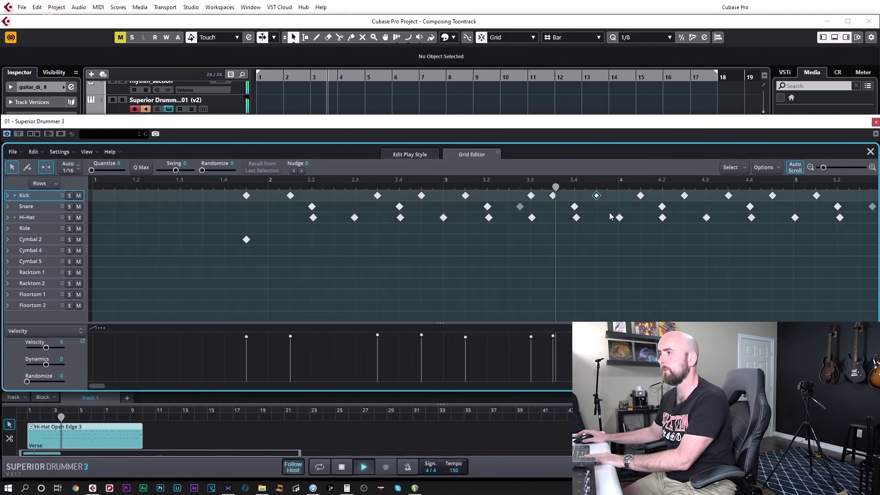
key("space")
double_click(626, 195)
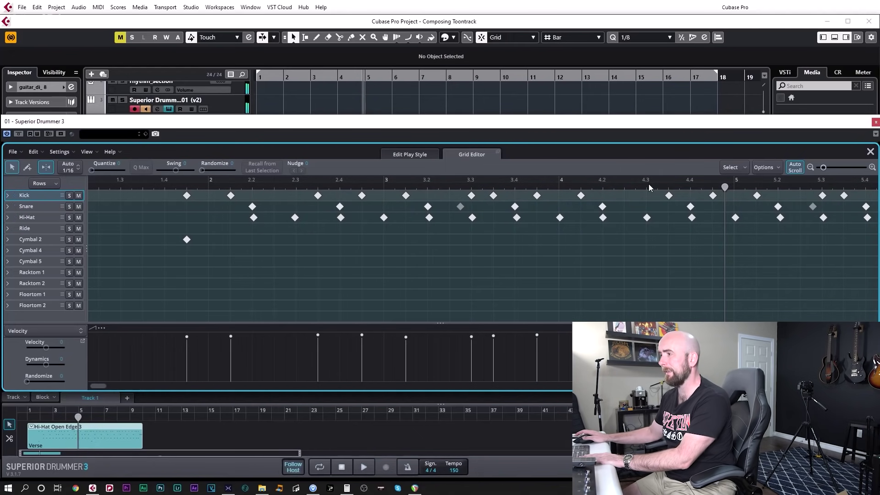
Play the groove past bar 6, delete the kick hit at bar 6 and move the Cymbal 2 hit there an eighth note earlier.
key("space")
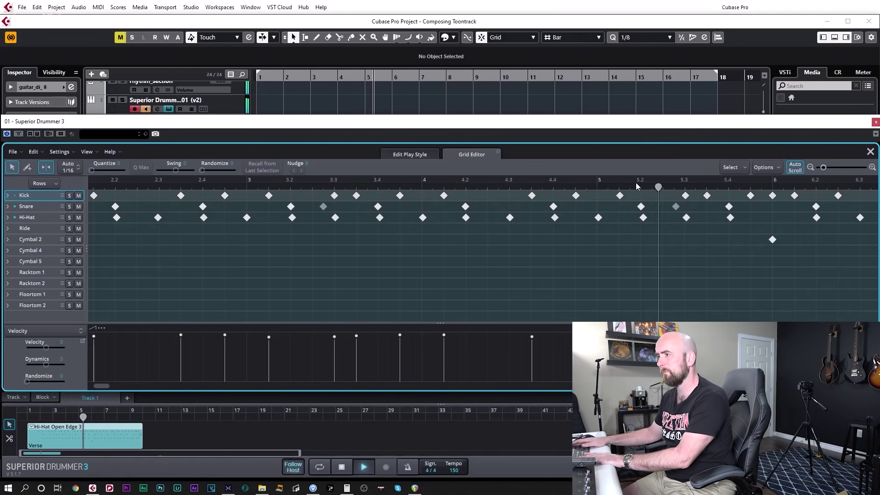
key("space")
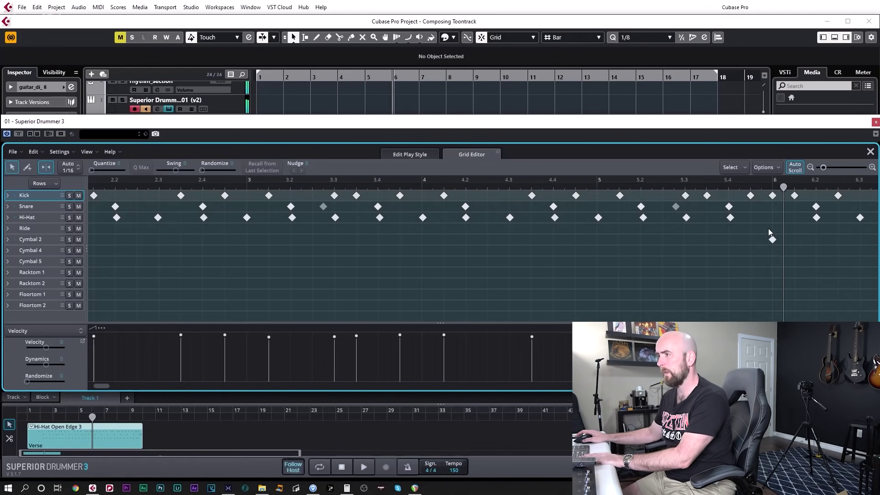
left_click(773, 196)
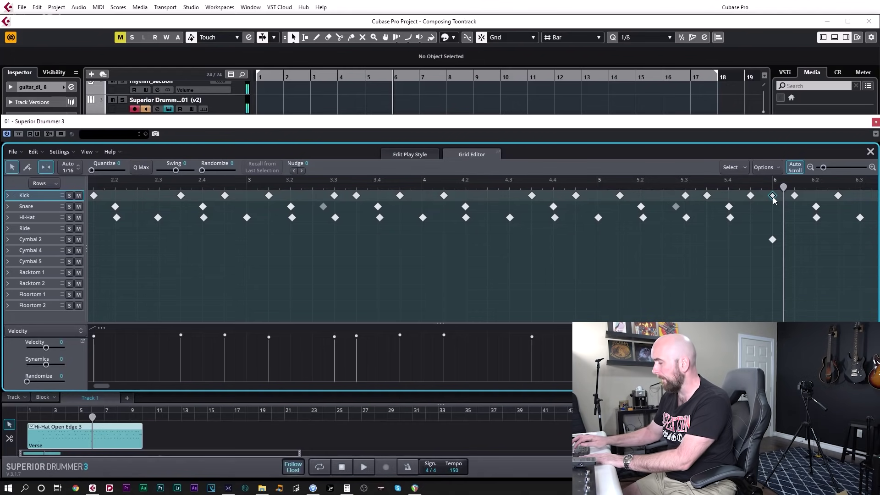
left_click_drag(773, 238, 751, 239)
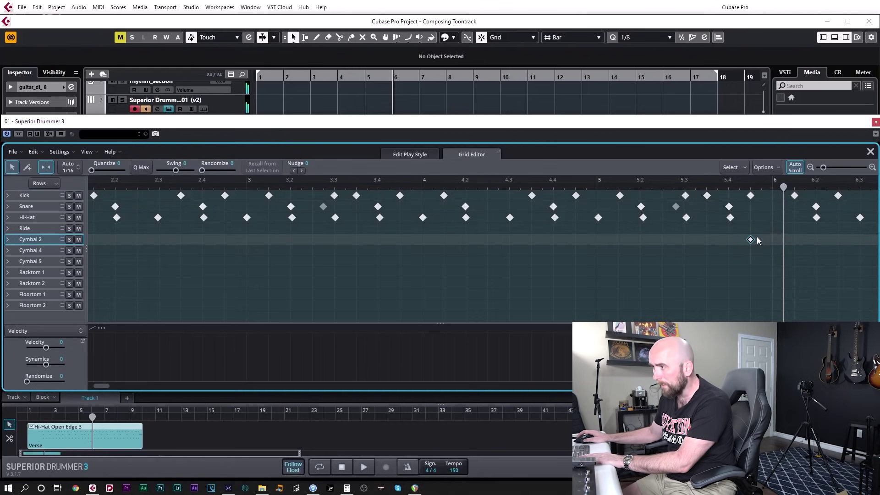
scroll(775, 248, "right", 1)
Play the groove across bar 6 and delete the kick hit between beats 6.2 and 6.3.
key("space")
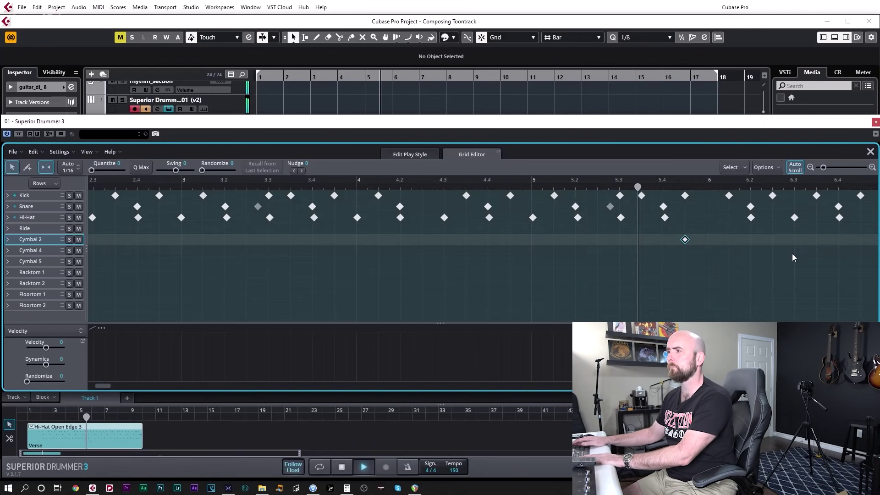
key("space")
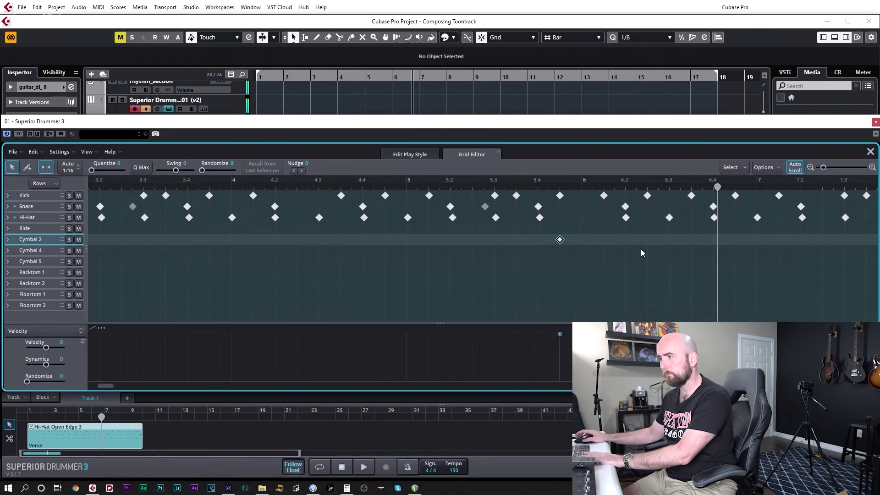
left_click(647, 196)
key("Delete")
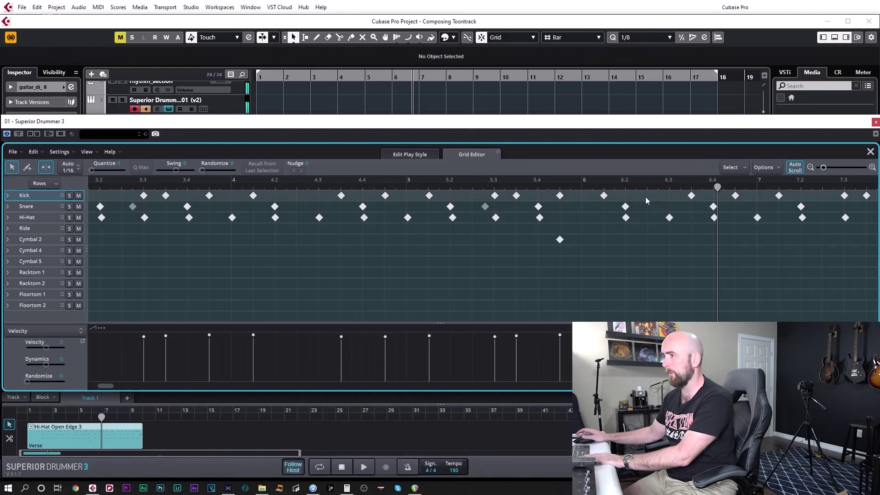
Play the groove past bar 8, move the kick hit at bar 8 an eighth note earlier and play to the block's end.
scroll(720, 211, "right", 3)
key("space")
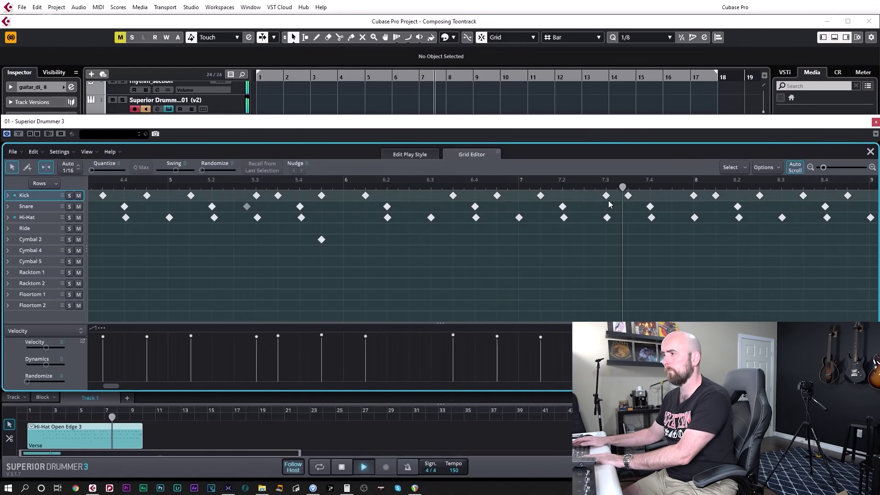
key("space")
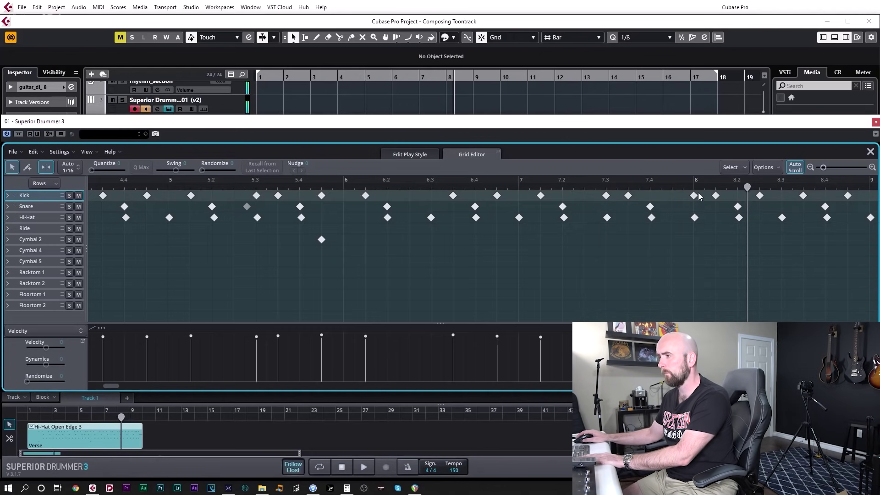
key("space")
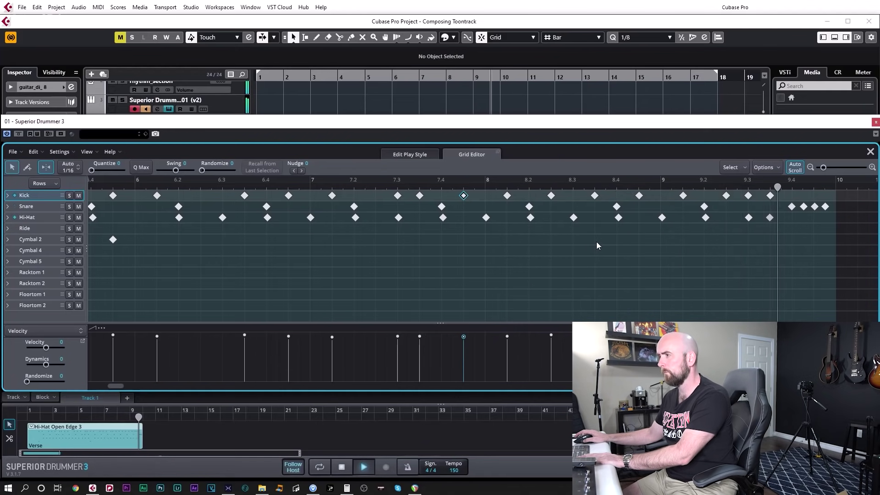
key("space")
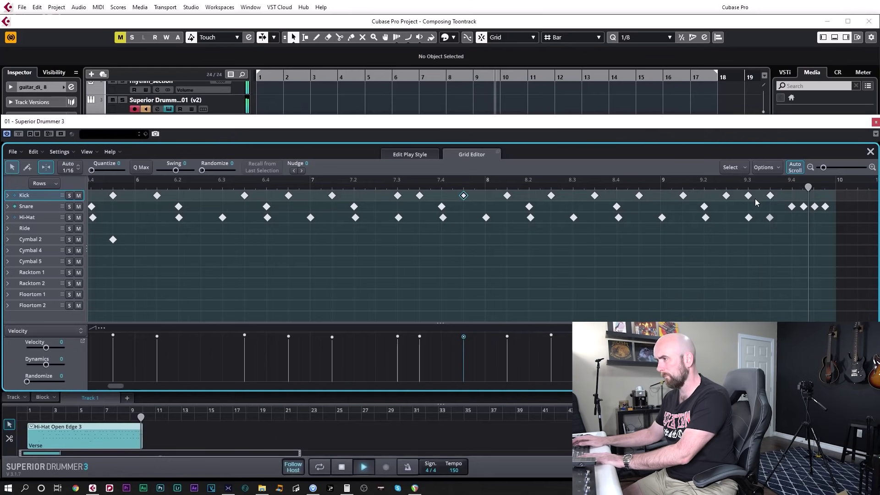
scroll(779, 232, "right", 2)
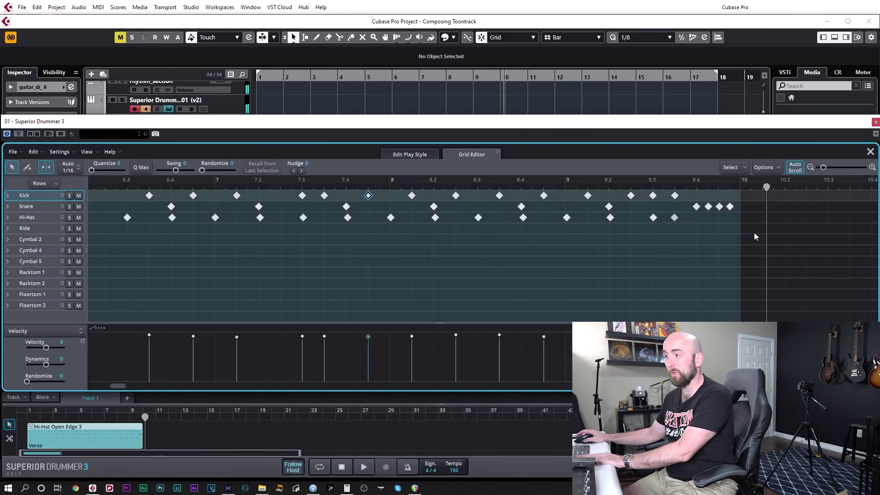
Paste a copy of the groove block behind the original, with its first bar trimmed off, so it starts at bar 10.
left_click(125, 437)
right_click(127, 436)
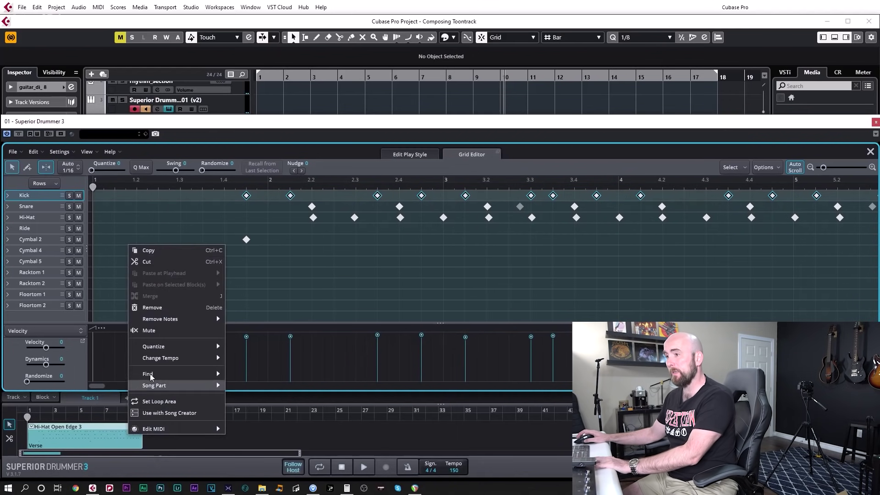
left_click(160, 252)
left_click(147, 417)
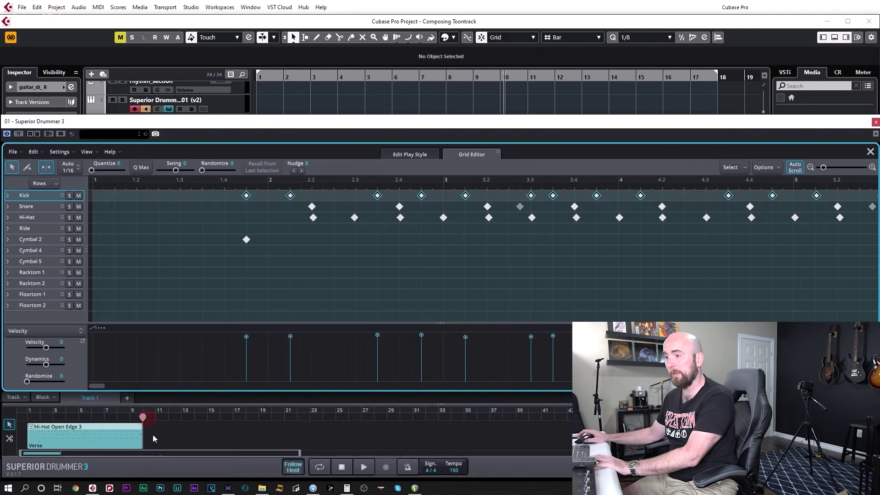
right_click(154, 434)
mouse_move(174, 442)
left_click(259, 373)
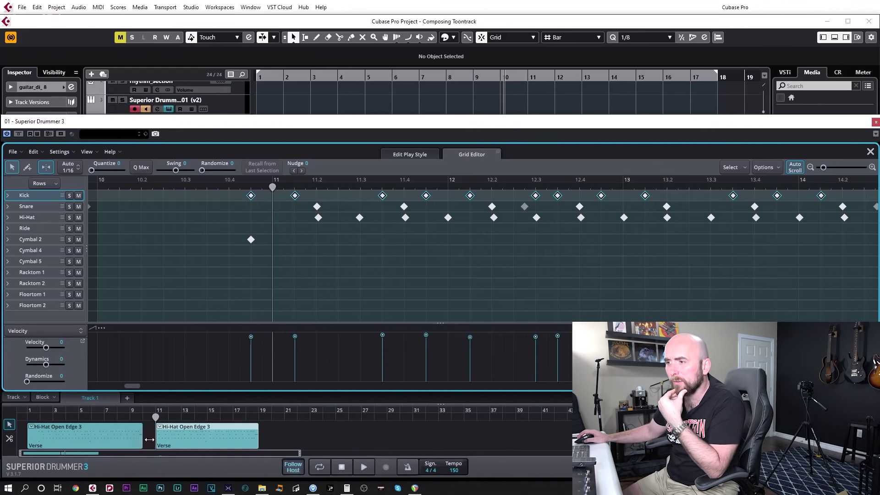
left_click_drag(169, 436, 162, 436)
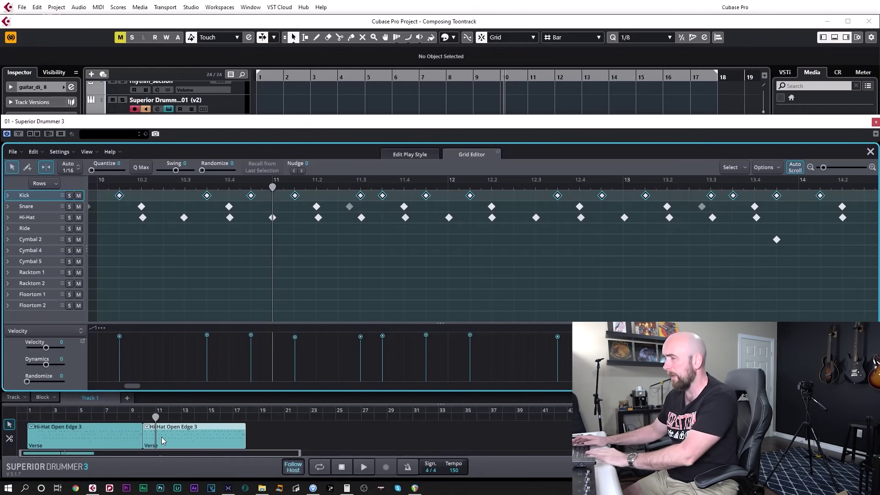
Play across the block join, add a kick and a Cymbal 5 hit at bar 10, and play the second block through.
key("space")
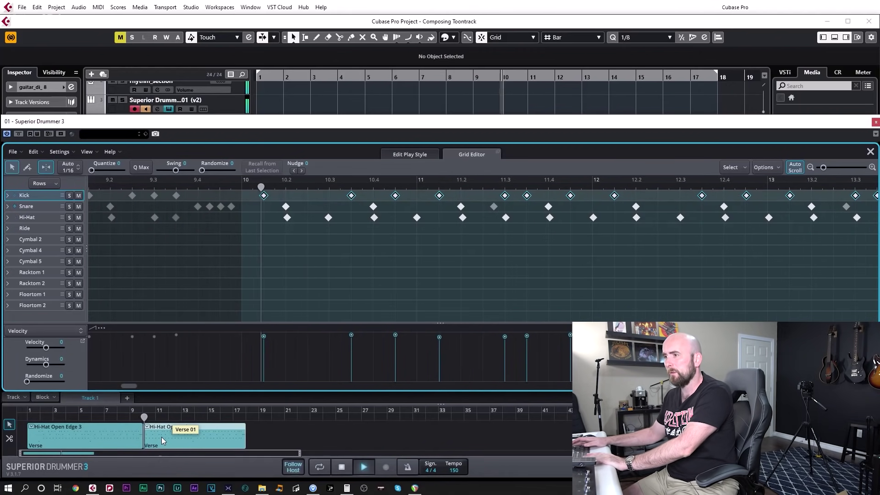
key("space")
key("space")
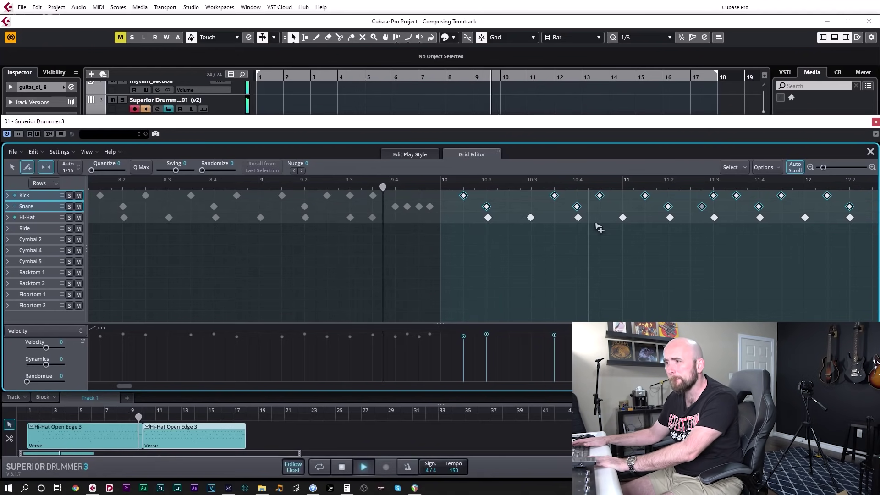
key("space")
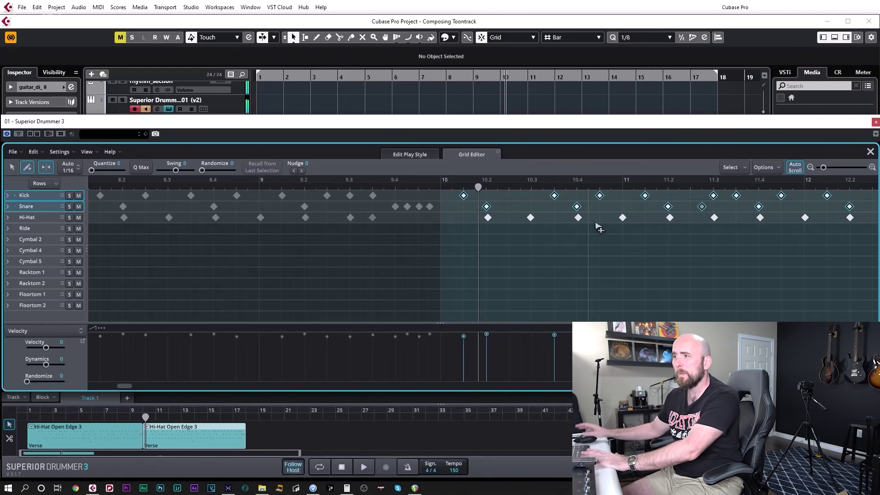
left_click(447, 196)
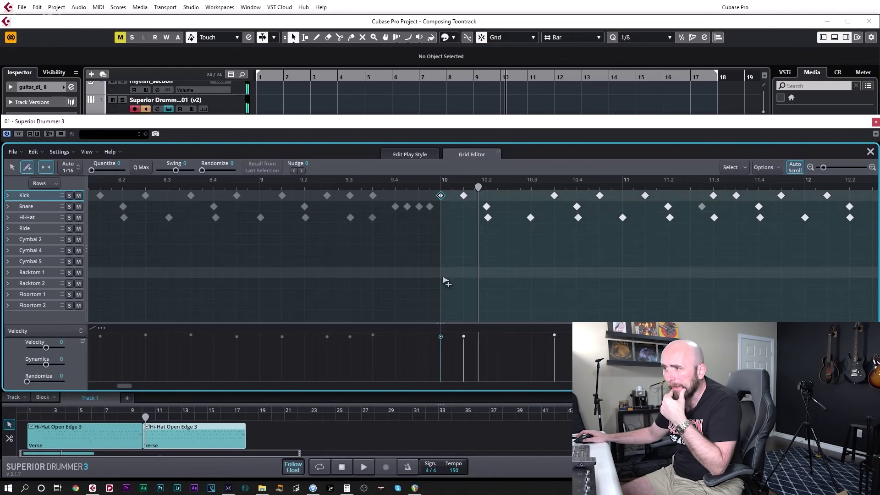
left_click(442, 262)
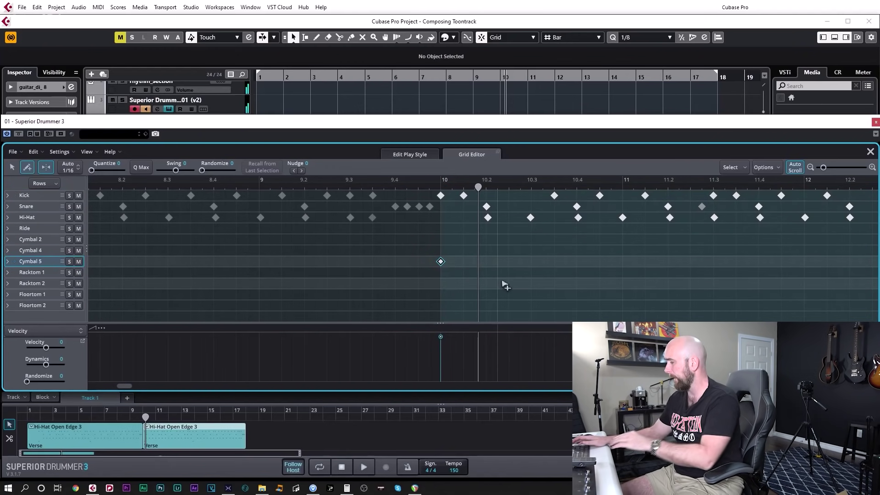
key("space")
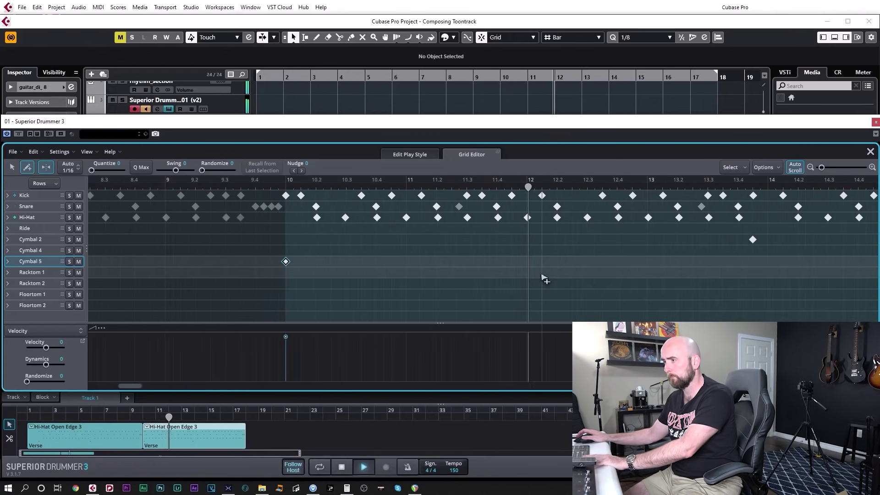
scroll(546, 280, "down", 5)
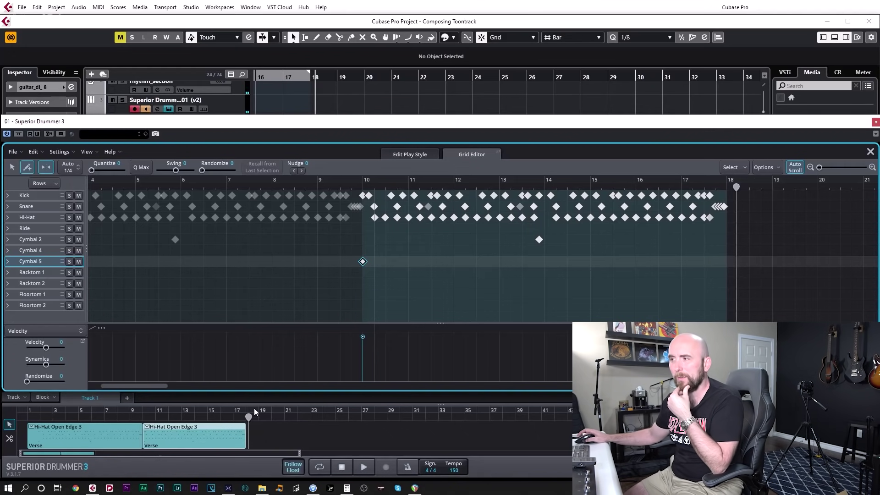
Close the grid editor and open the Fills folder of Thrash 180 BPM in the groove browser.
left_click(871, 153)
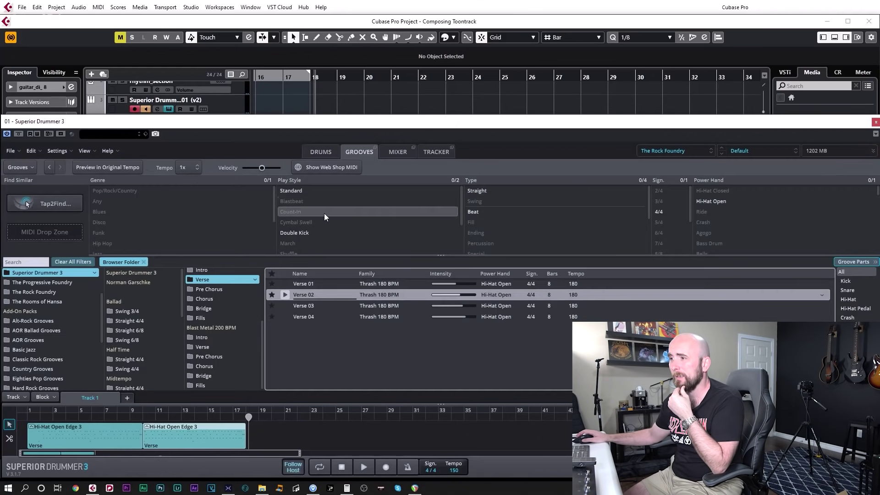
scroll(214, 293, "up", 3)
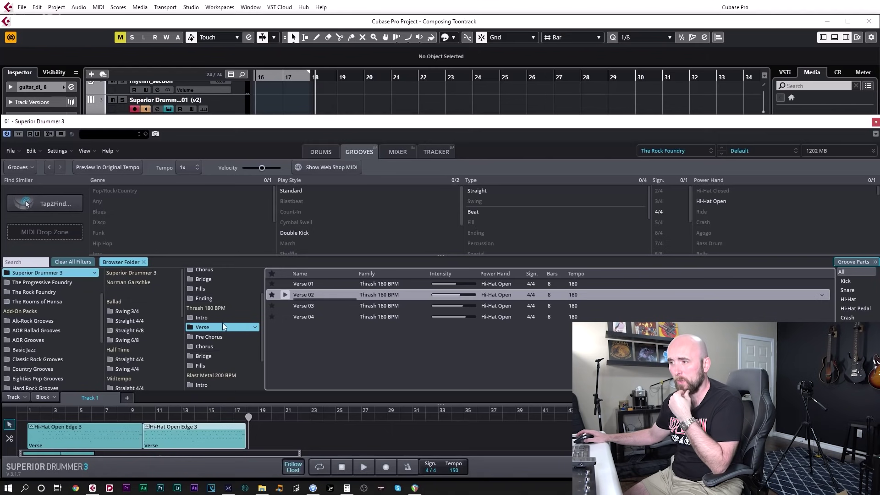
scroll(230, 337, "down", 2)
left_click(204, 341)
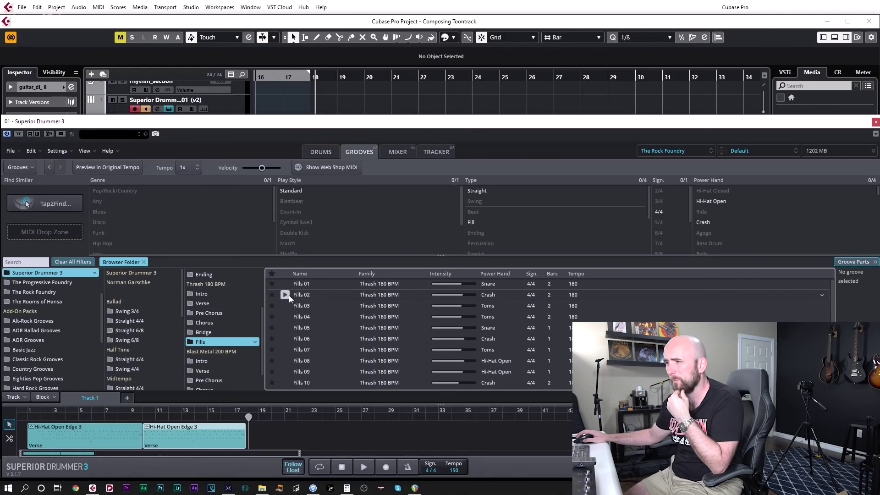
Audition the Thrash 180 BPM fills: Fills 05, 07, 08, 01, 02, 03, 12 and 11.
left_click(285, 328)
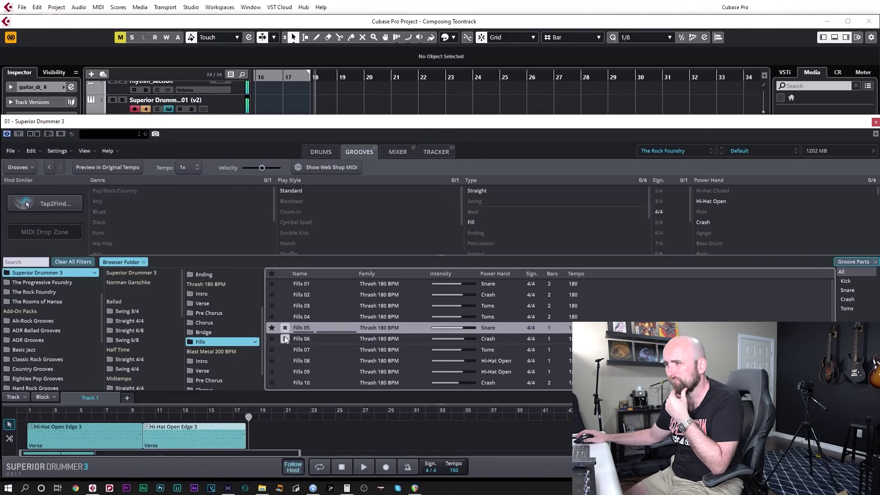
left_click(285, 350)
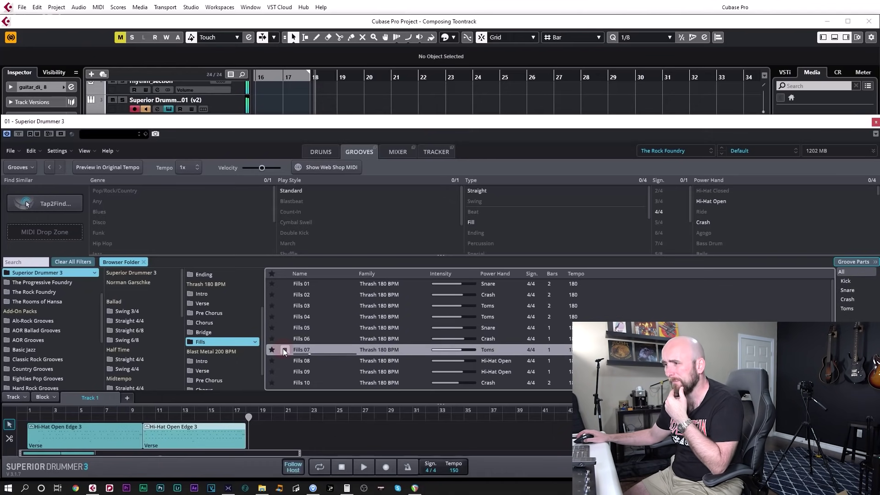
left_click(286, 361)
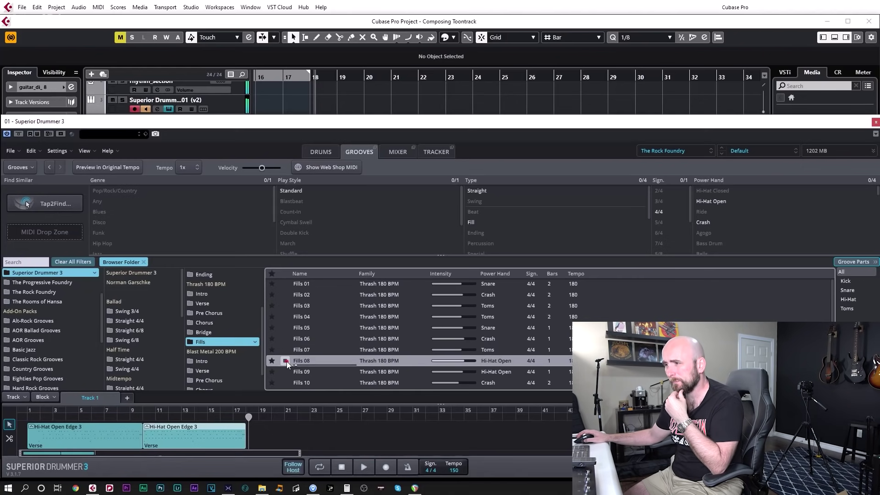
left_click(286, 284)
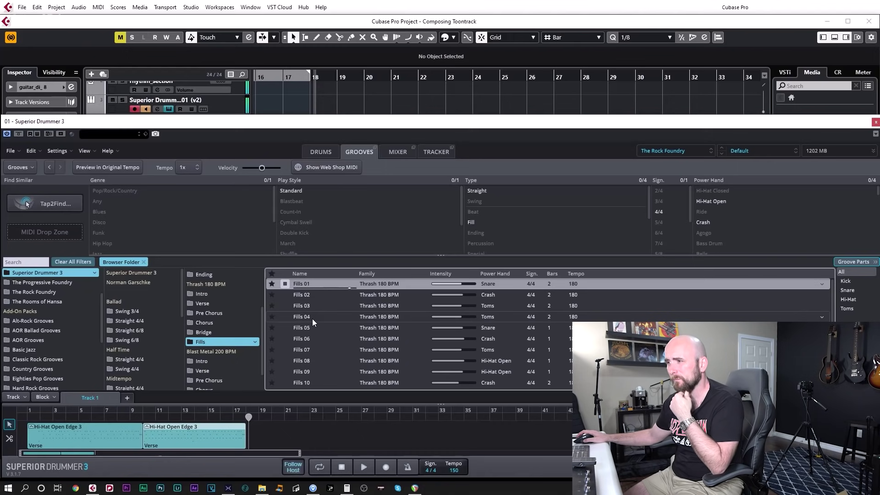
left_click(284, 296)
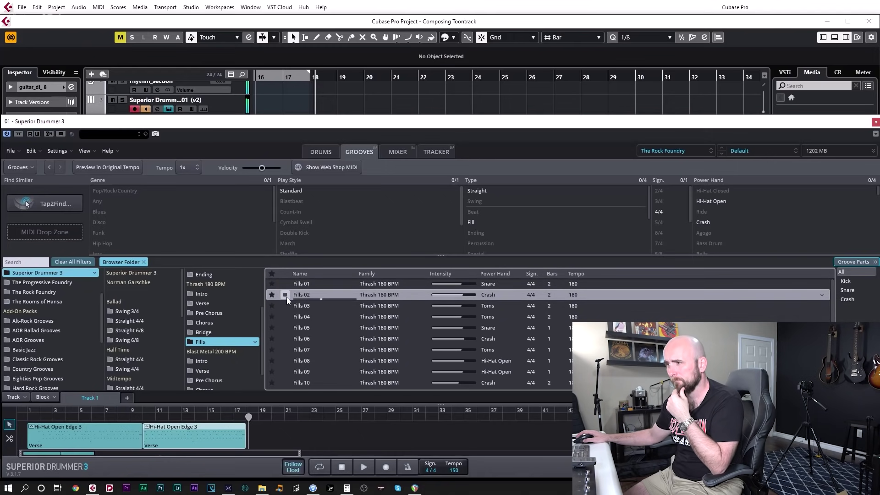
left_click(286, 306)
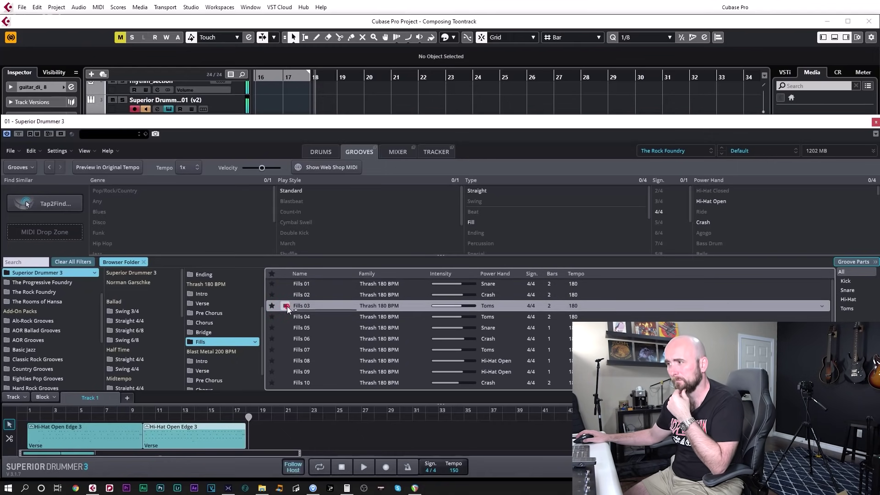
scroll(338, 333, "down", 2)
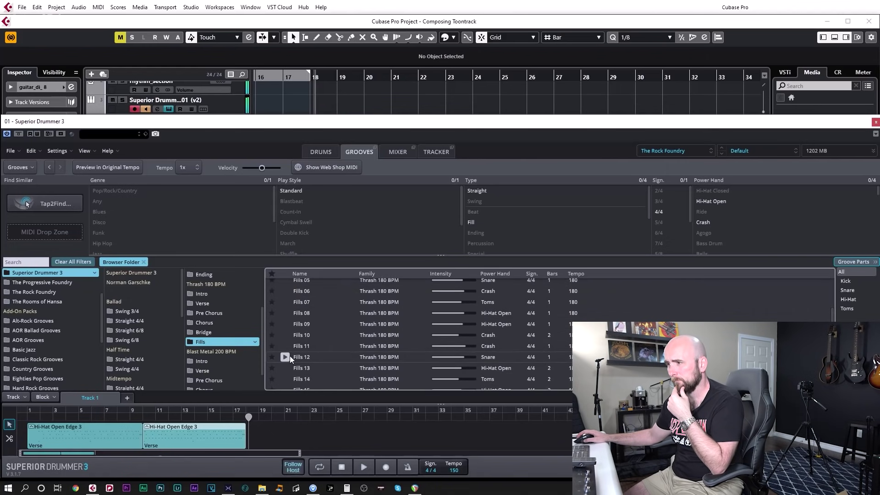
left_click(290, 357)
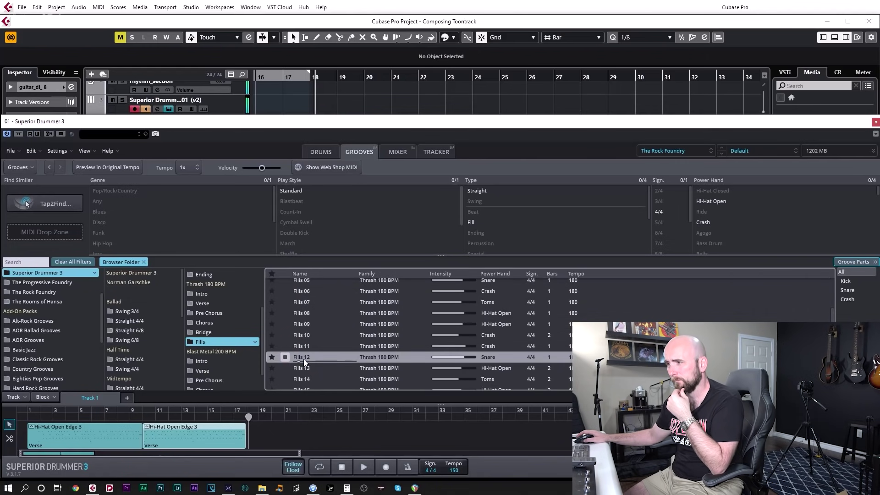
left_click(291, 346)
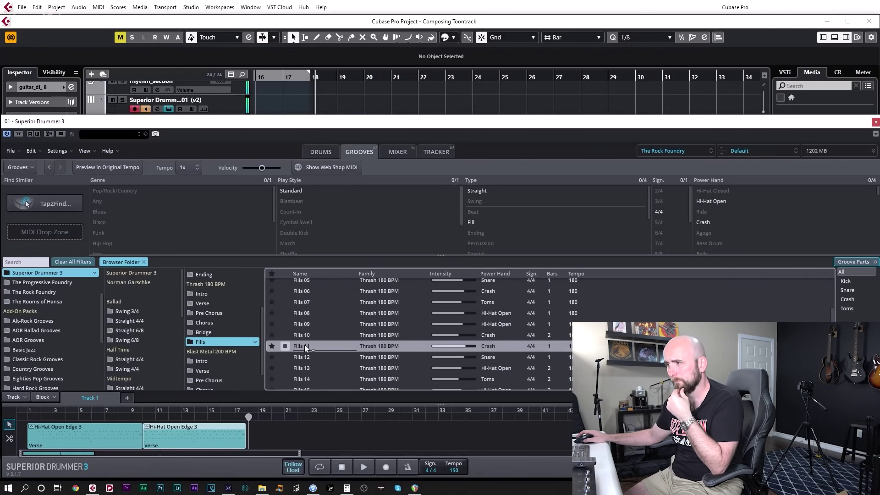
scroll(305, 344, "up", 2)
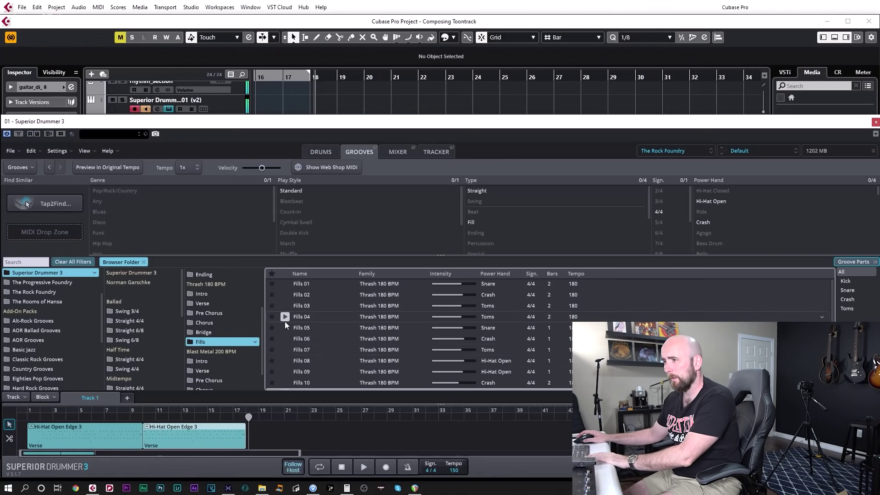
scroll(283, 355, "down", 2)
scroll(303, 330, "up", 2)
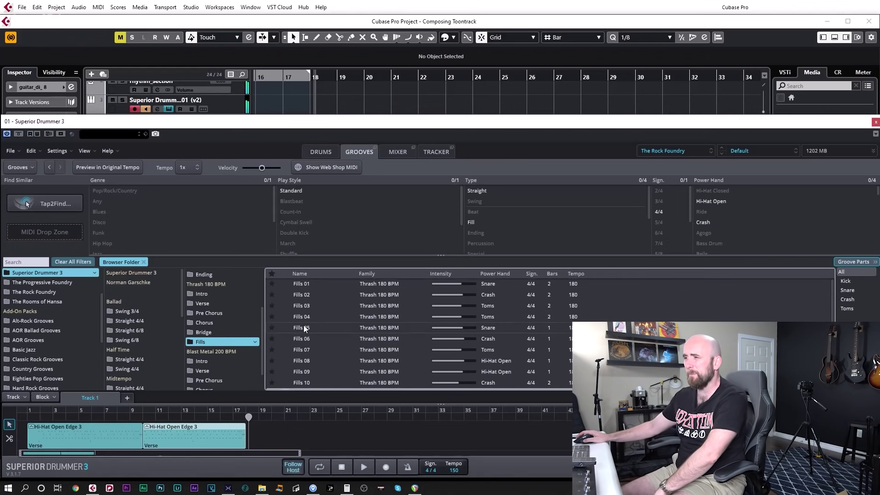
Add Fills 05 to the track, trim off its first half bar and move it directly behind the second groove block.
left_click(286, 328)
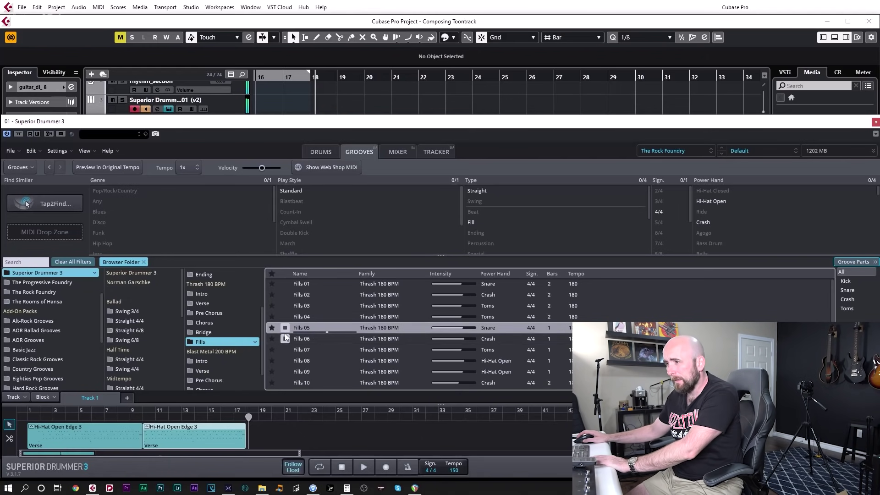
left_click_drag(290, 328, 334, 439)
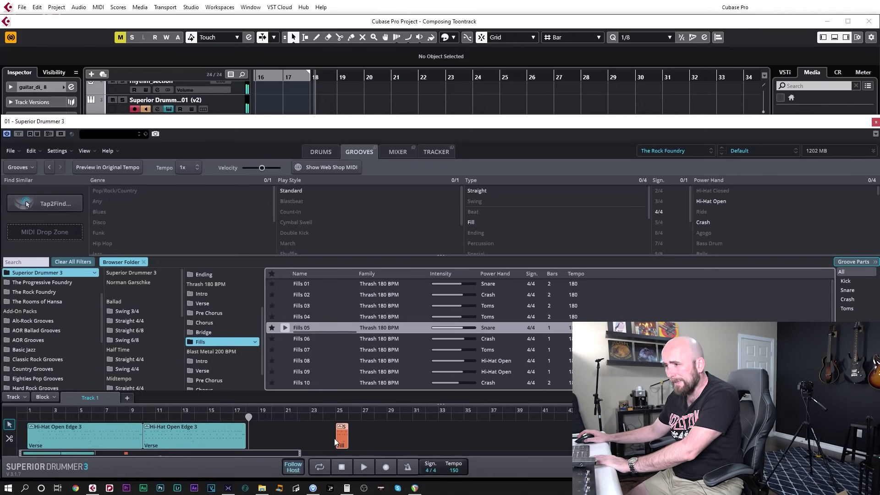
scroll(340, 440, "up", 5)
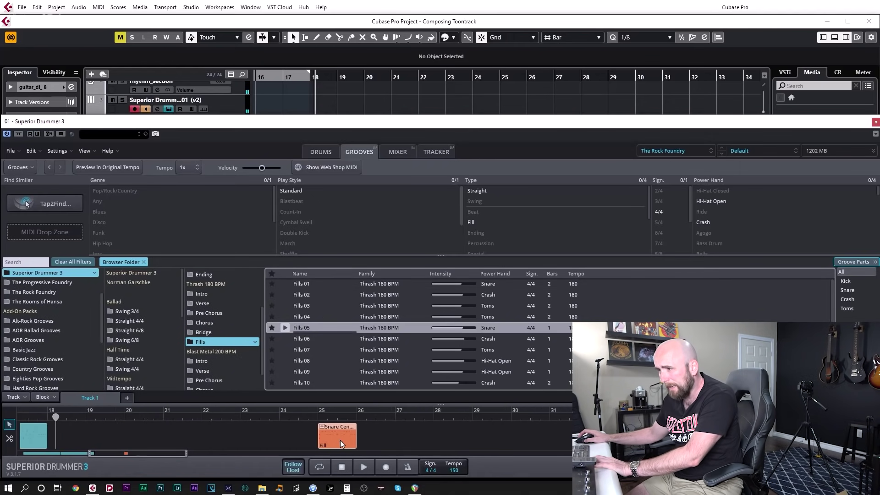
left_click(315, 438)
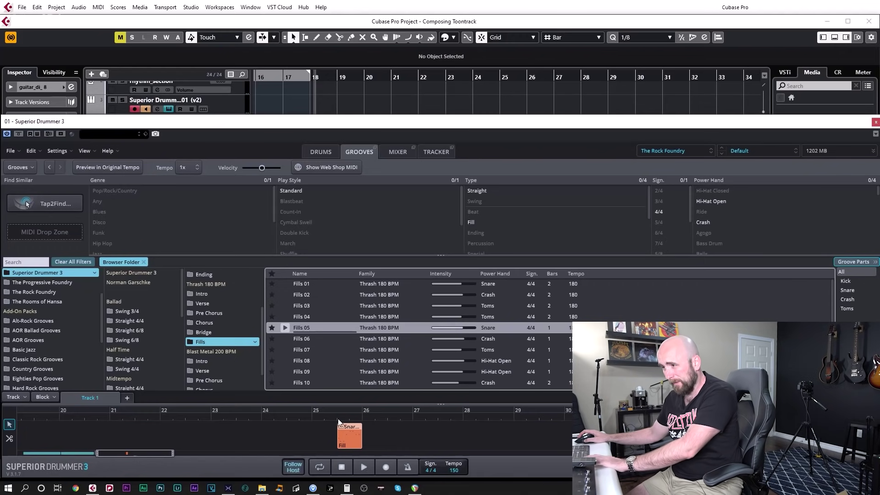
left_click_drag(339, 418, 371, 418)
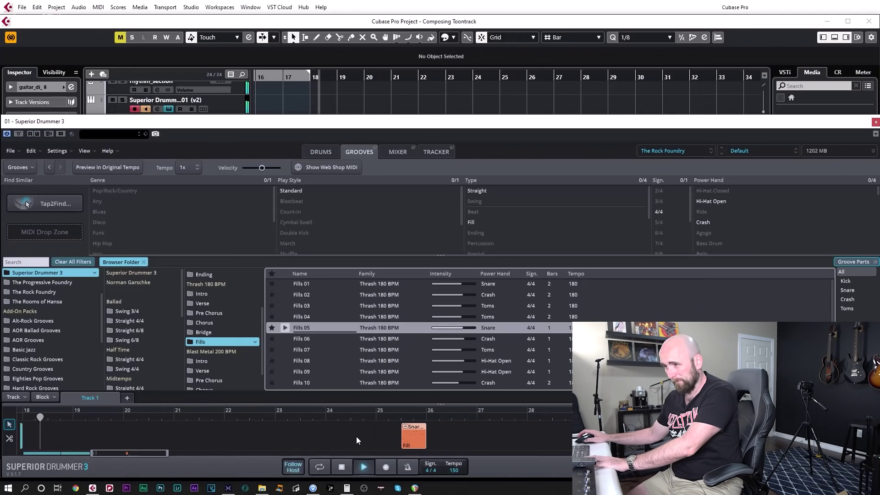
left_click_drag(563, 420, 219, 418)
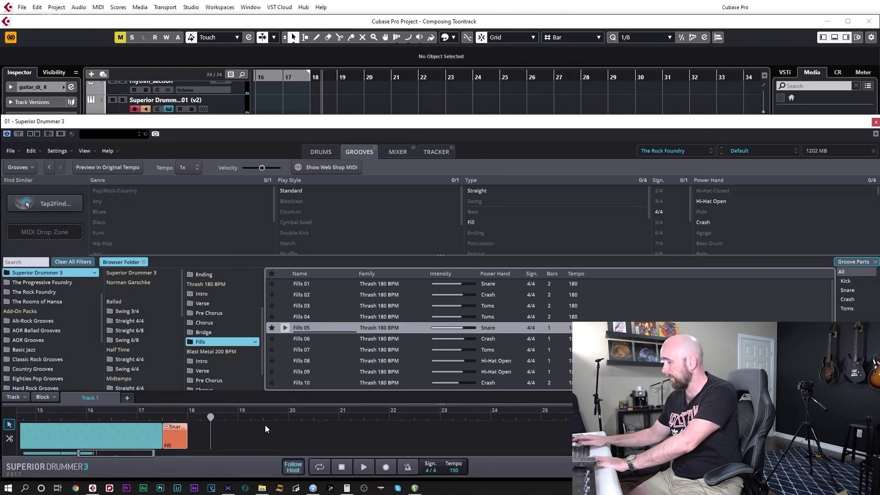
Extend the fill block's end to bar 18.3, add kick and Cymbal 2 hits at bar 18, and play it.
left_click_drag(188, 439, 206, 438)
double_click(198, 441)
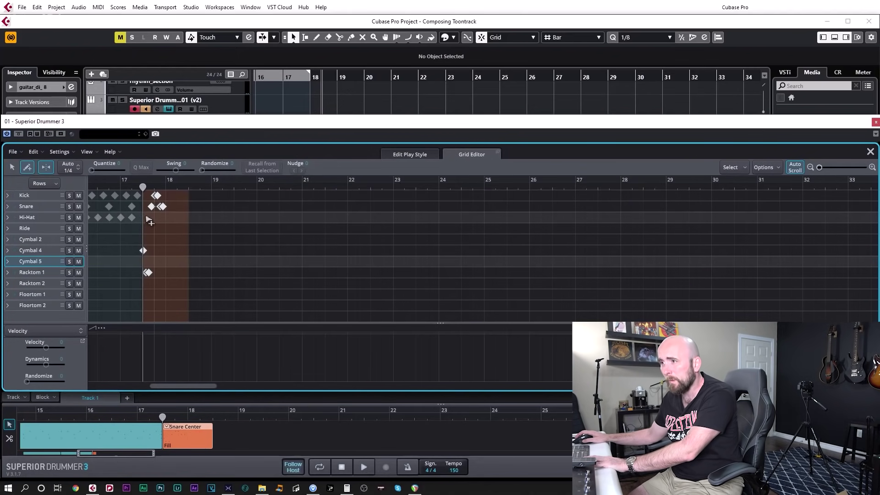
left_click(166, 195)
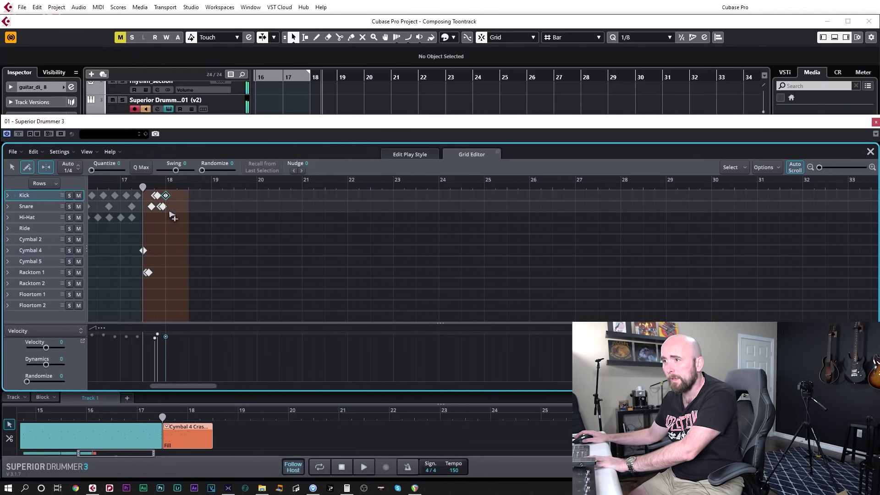
left_click(168, 240)
key("space")
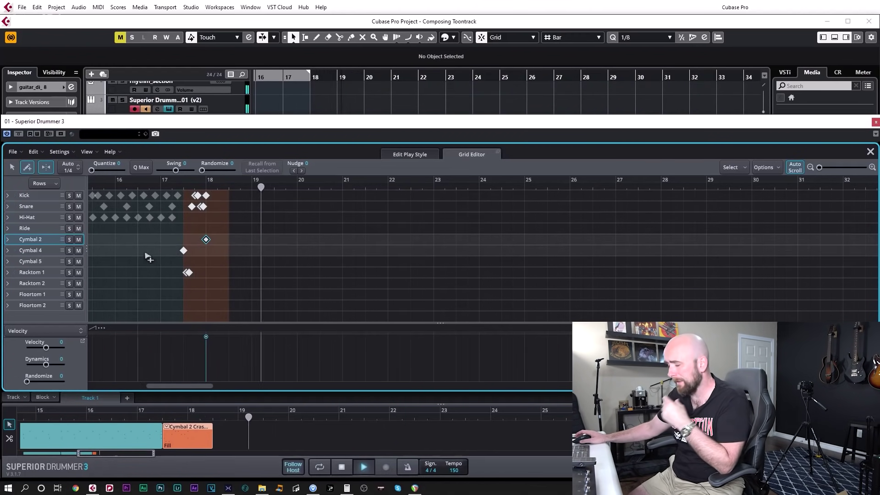
key("space")
key("space")
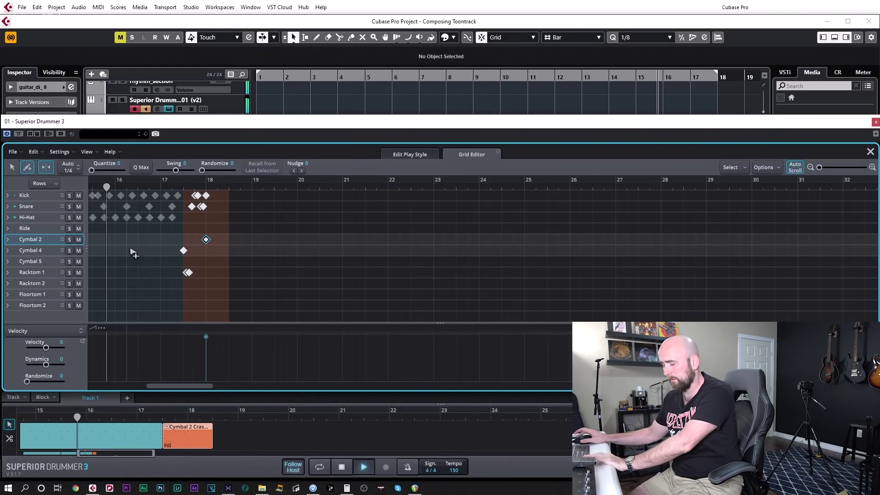
scroll(220, 291, "up", 4)
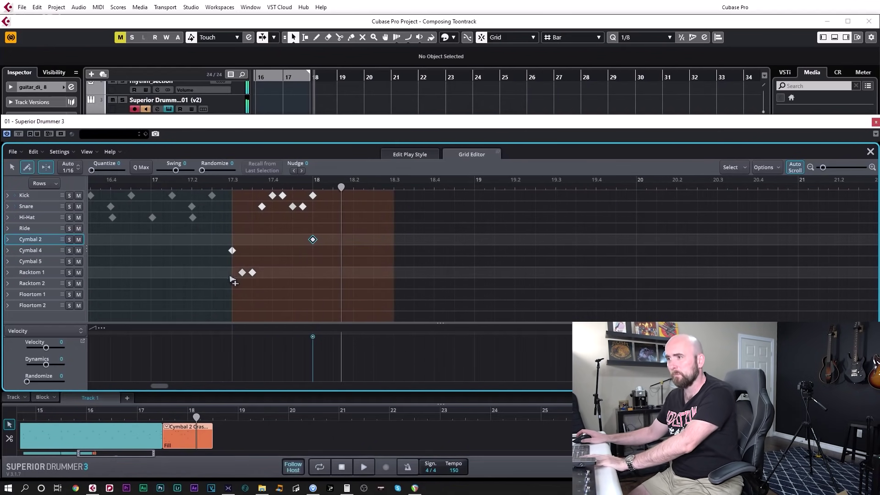
left_click(232, 196)
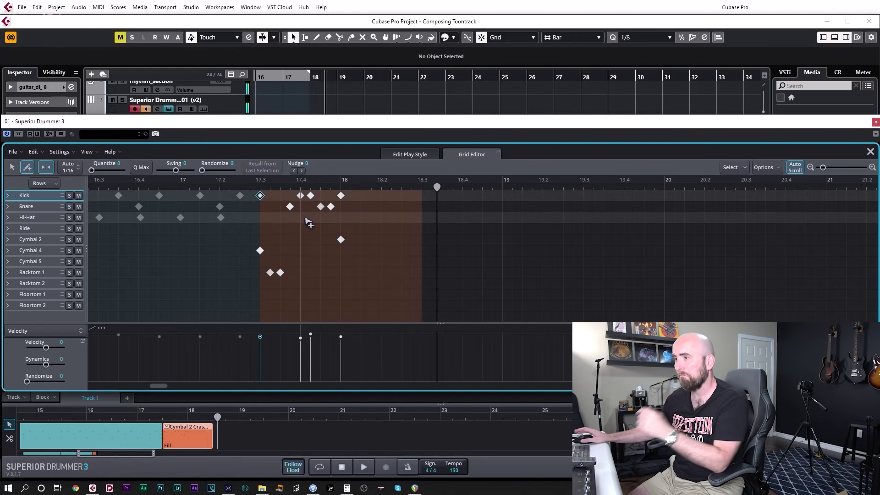
left_click(261, 196)
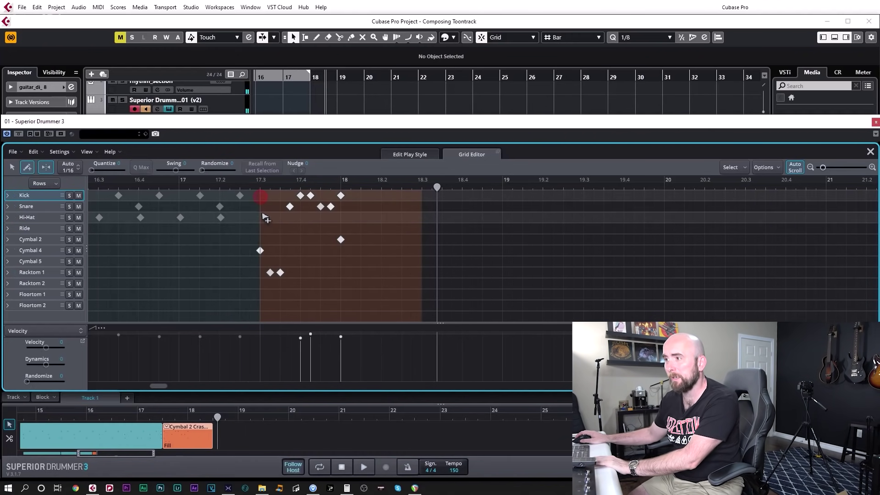
Replace the fill's opening Cymbal 4 and Racktom 1 hits with three sixteenth-note snare hits from bar 17.3, and play the fill.
left_click(268, 210)
left_click(280, 207)
key("KP_Subtract")
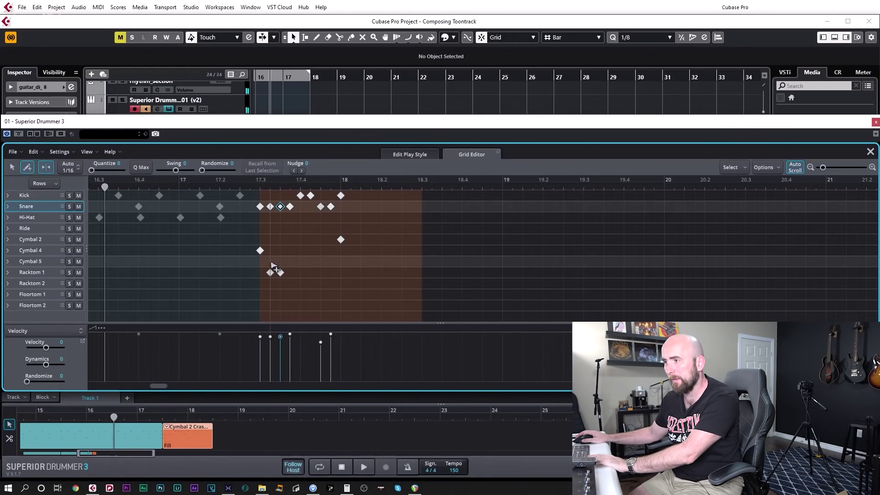
left_click(261, 251)
key("space")
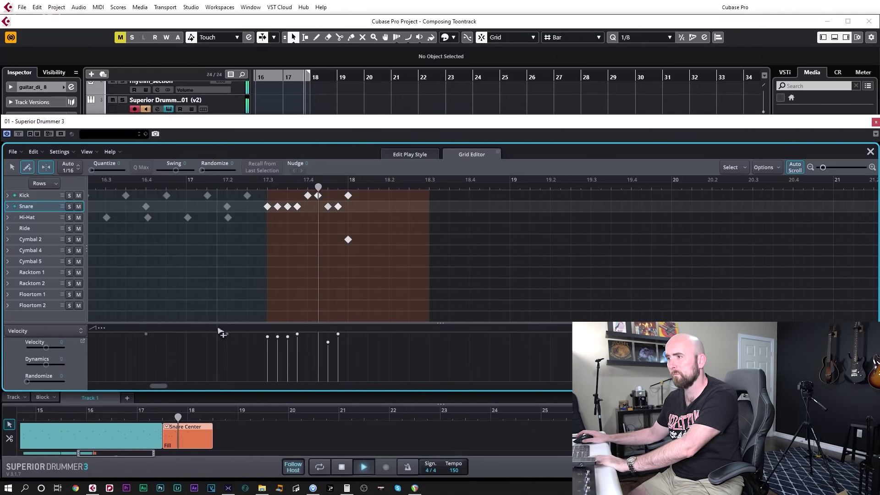
key("space")
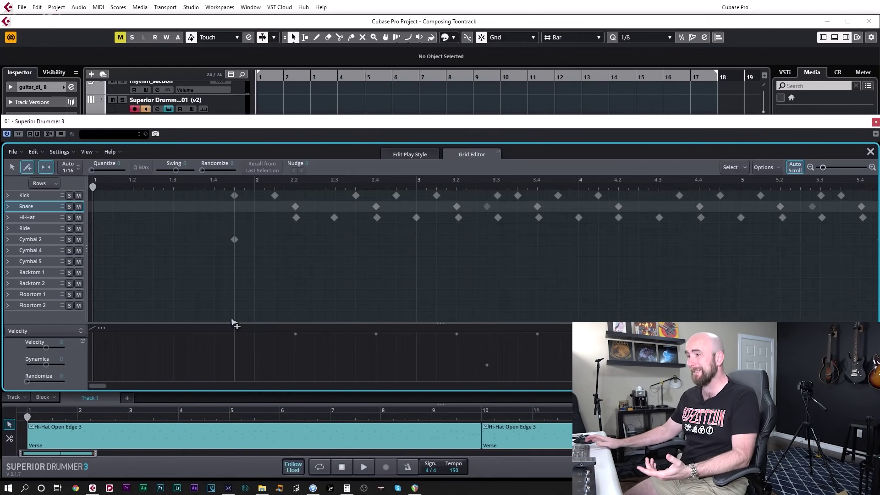
Play the whole drum track from bar 1 through the edited fill.
scroll(481, 298, "down", 5)
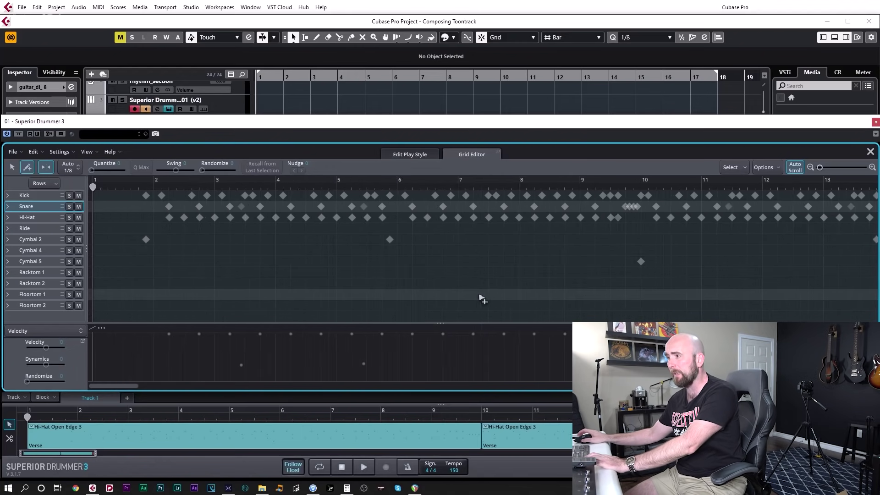
scroll(531, 438, "down", 2)
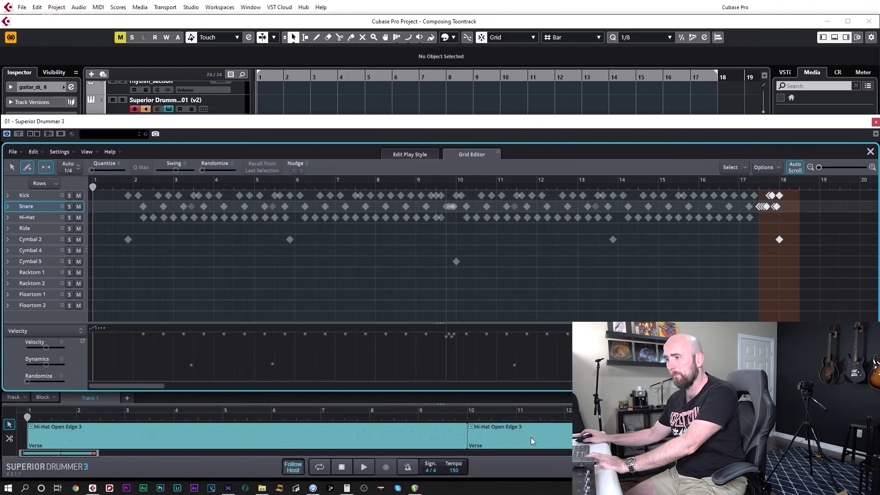
key("space")
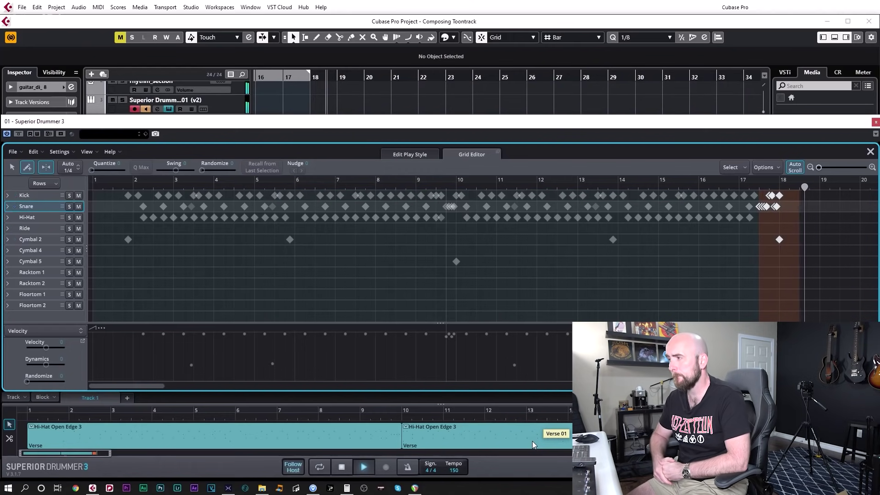
key("space")
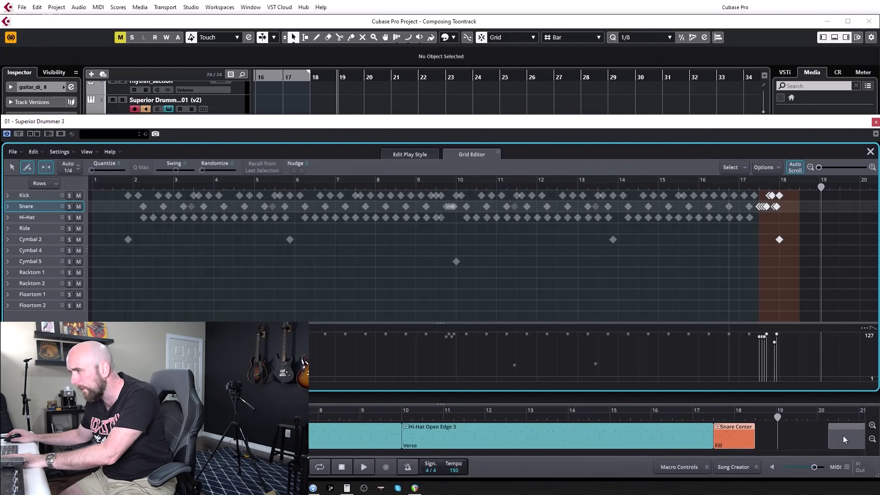
Move the fill block aside to just past bar 20 and put an empty one-bar MIDI block directly behind the second groove block.
left_click_drag(843, 439, 844, 439)
right_click(770, 436)
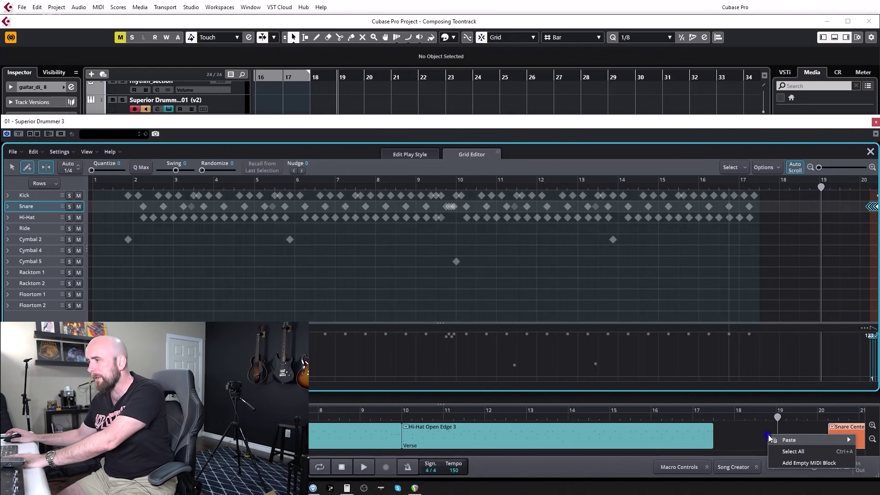
left_click(793, 460)
left_click_drag(738, 444, 738, 443)
Open the empty block in the Grid Editor and add eighth-note kick hits from bar 17.3.
left_click(410, 154)
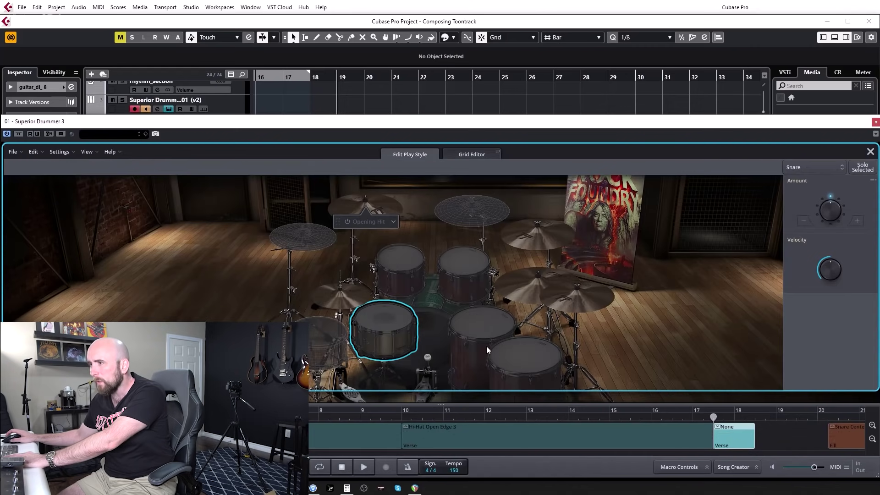
left_click(475, 157)
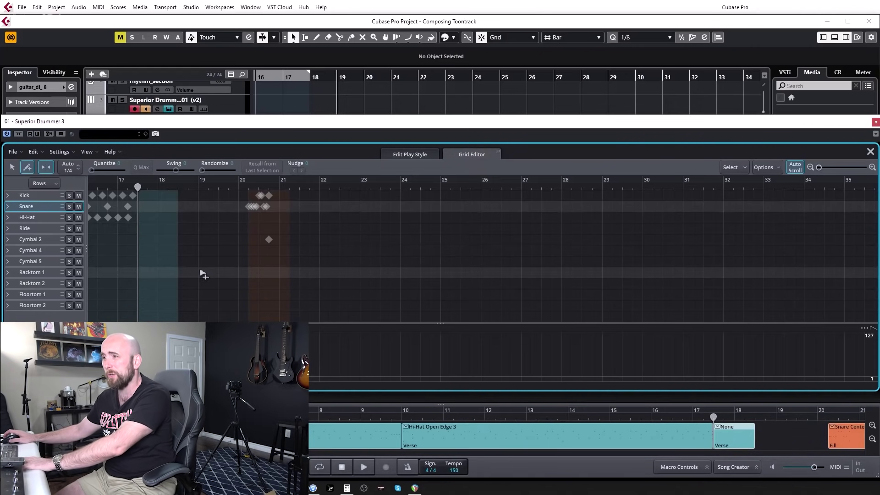
scroll(158, 277, "up", 2)
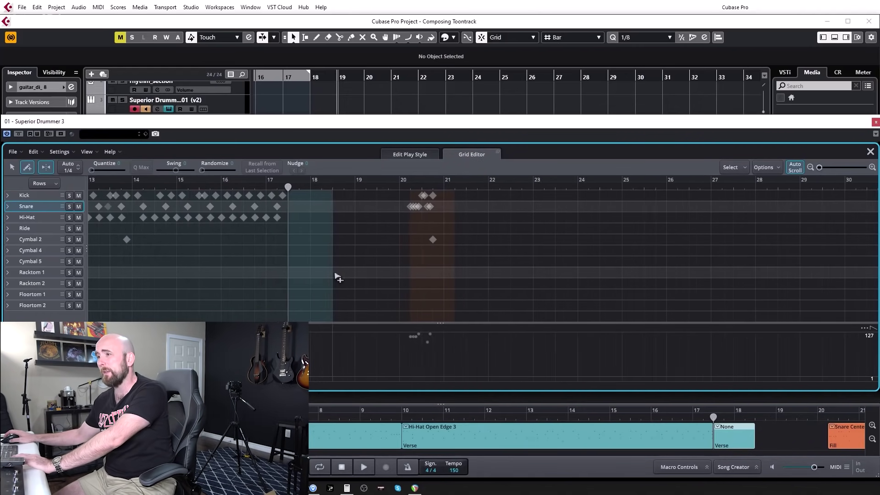
scroll(326, 271, "up", 3)
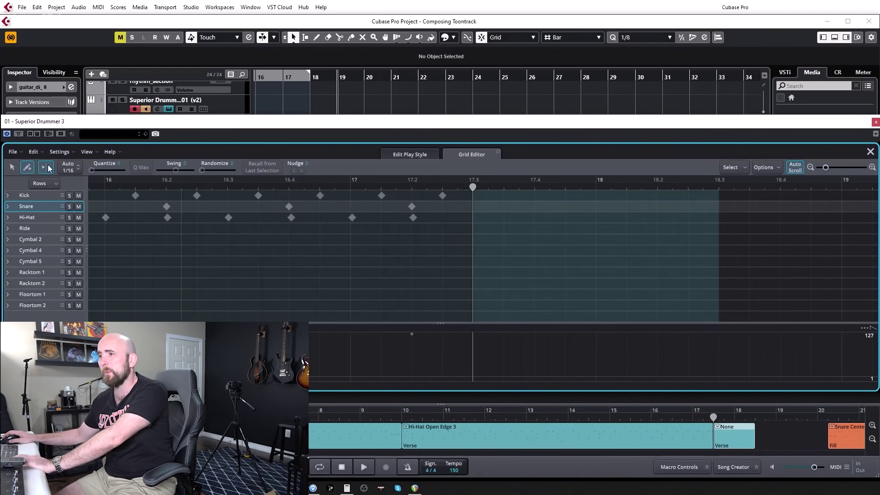
left_click(474, 196)
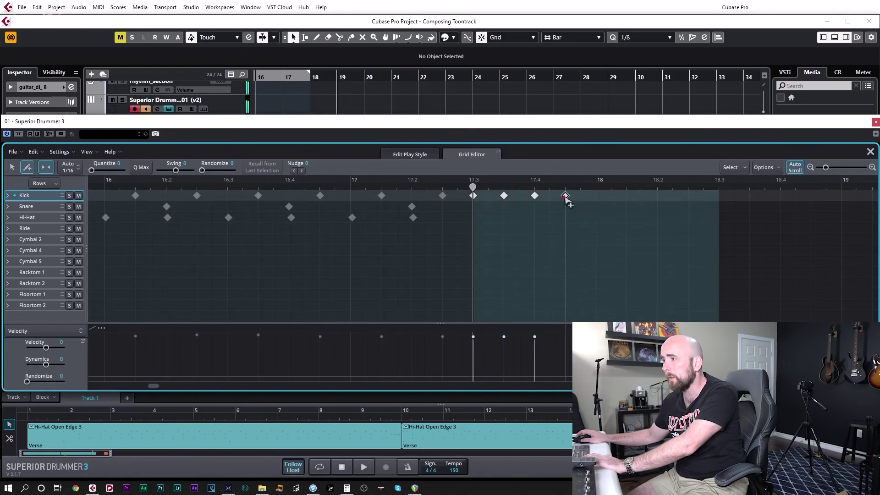
Add a kick hit at bar 18, then ramp up the velocities of the kicks from 17.3 onward and audition them.
left_click(597, 196)
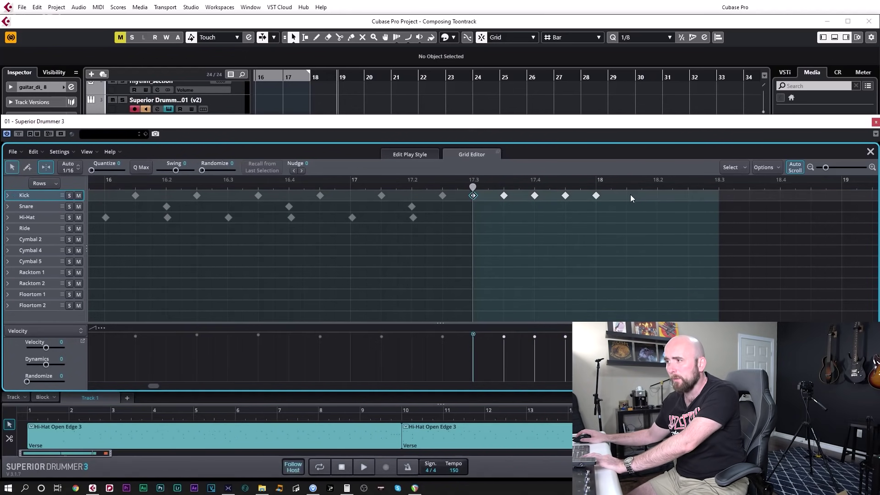
left_click_drag(472, 210, 473, 211)
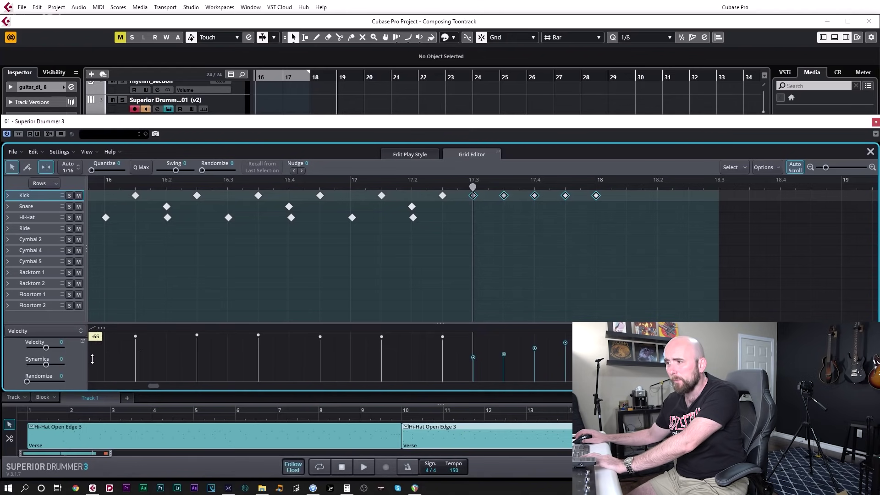
key("space")
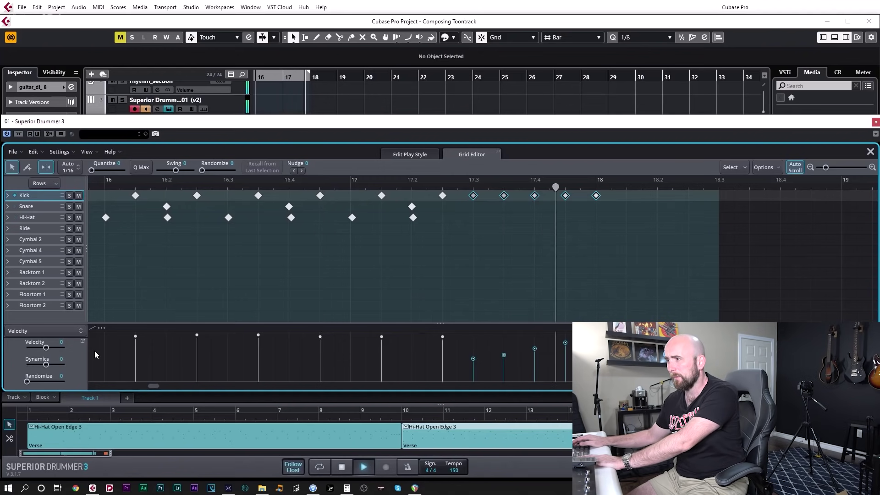
key("space")
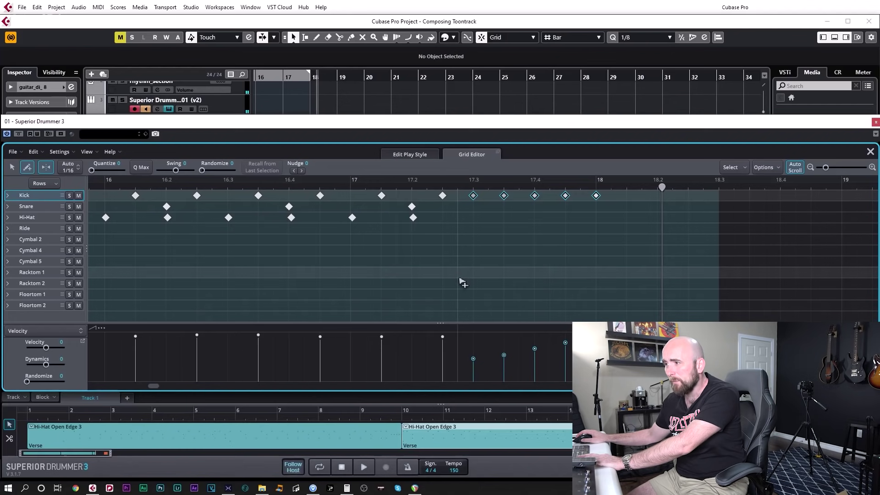
Add four Racktom 2 hits from beat 17.3 with rising velocities, and place matching snare hits at the same positions.
left_click(473, 283)
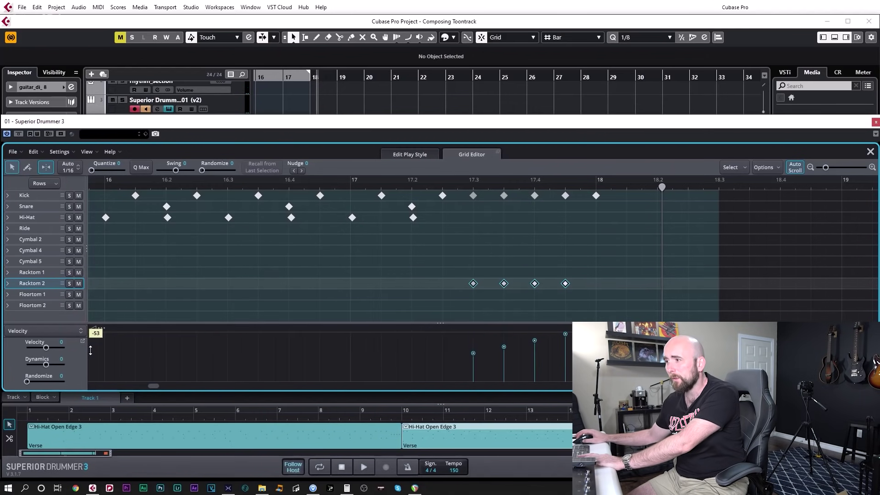
left_click(23, 205)
left_click(27, 168)
left_click(473, 217)
left_click_drag(474, 217, 474, 207)
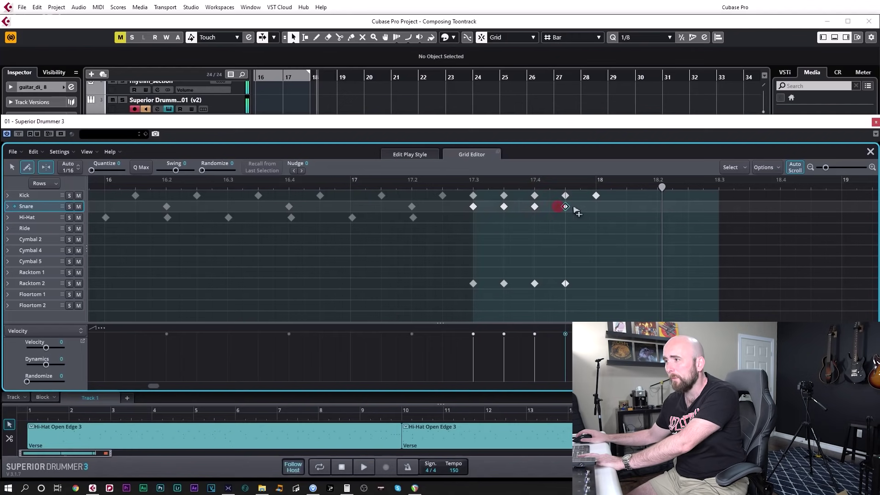
Add a Cymbal 5 hit at bar 18 and ramp up the velocities of the four fill snares, auditioning the fill.
left_click(597, 262)
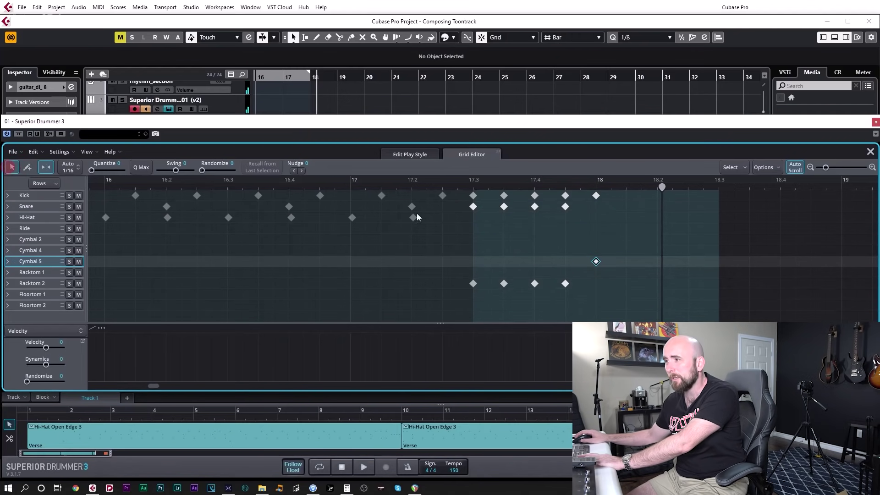
left_click_drag(464, 205, 571, 213)
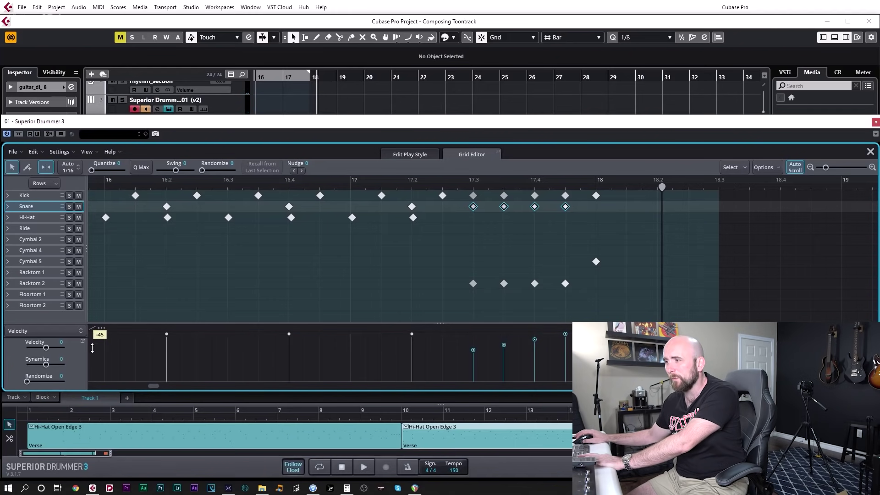
key("space")
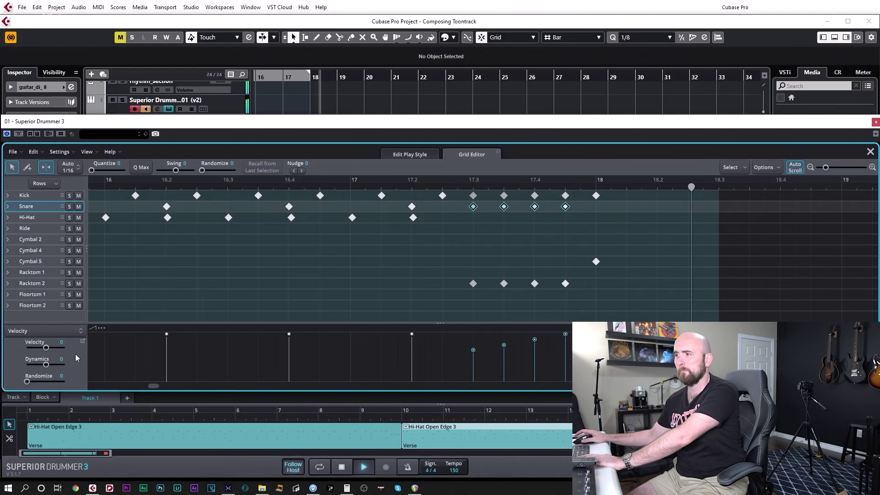
key("space")
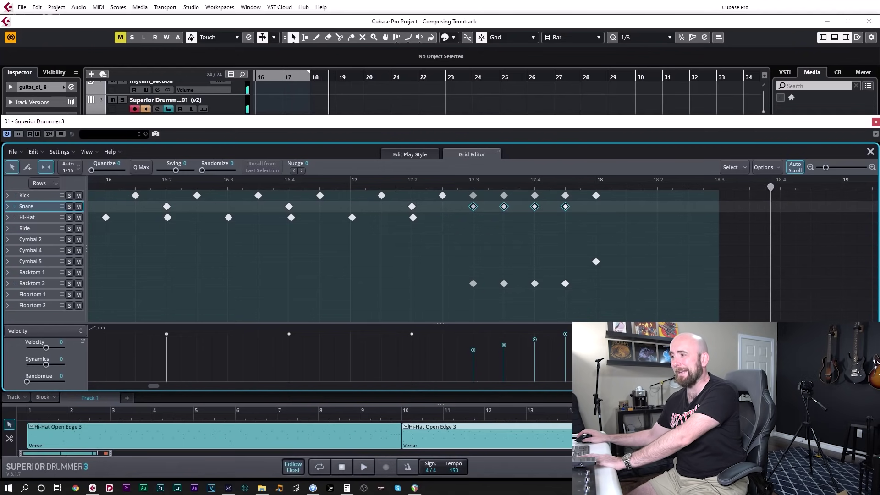
key("space")
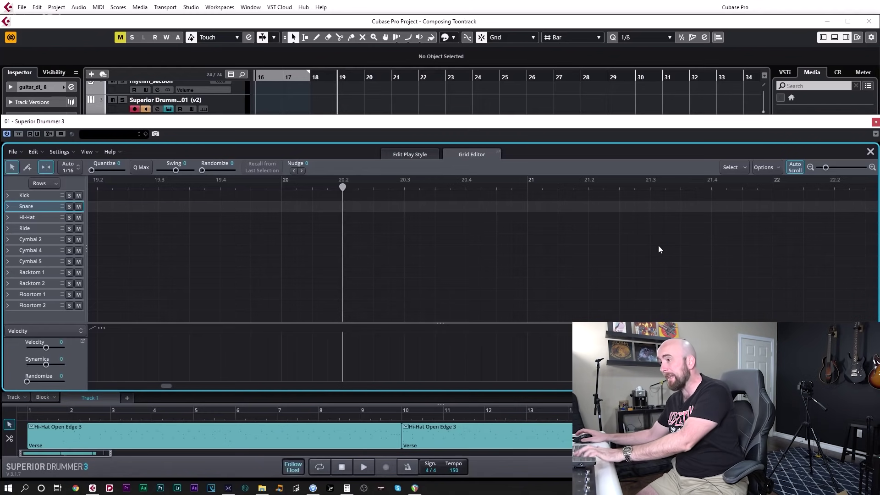
Return to the Cubase project, open the EZbass 01 track's instrument and show the start of its song timeline.
left_click(291, 32)
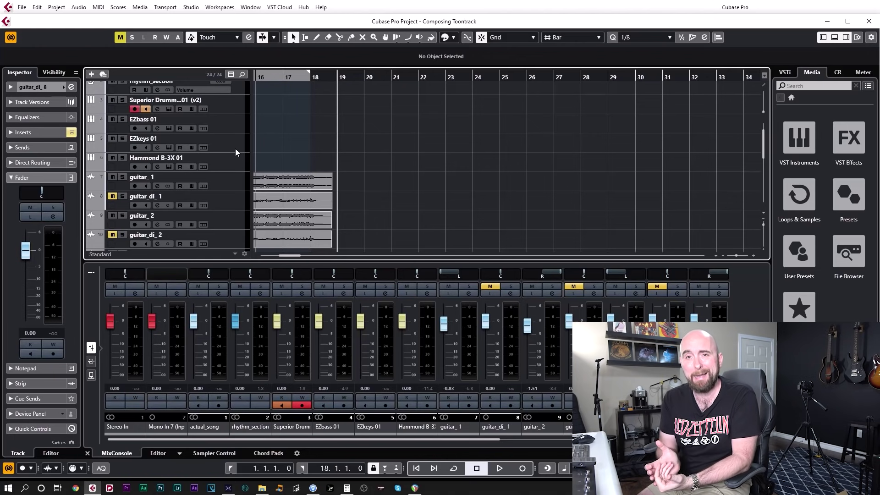
left_click(168, 128)
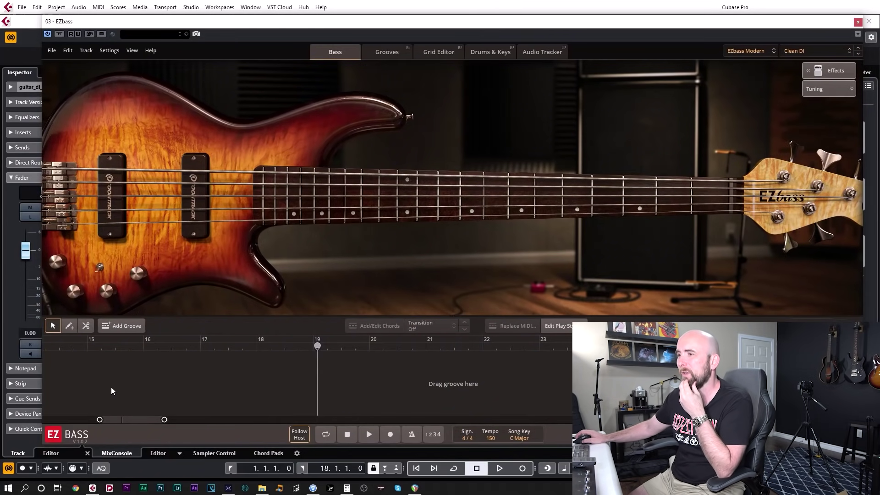
scroll(268, 376, "left", 5)
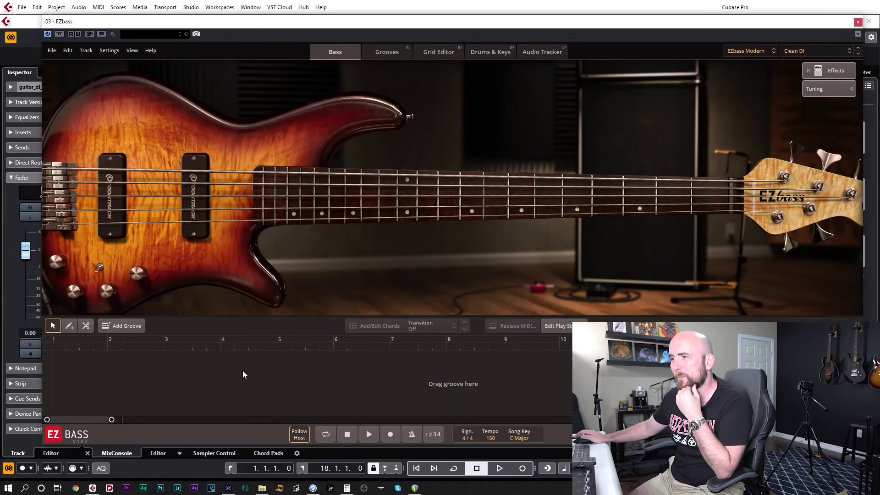
Switch to Guitar Pro with the guitar tab and move its window onto the other monitor.
left_click(313, 488)
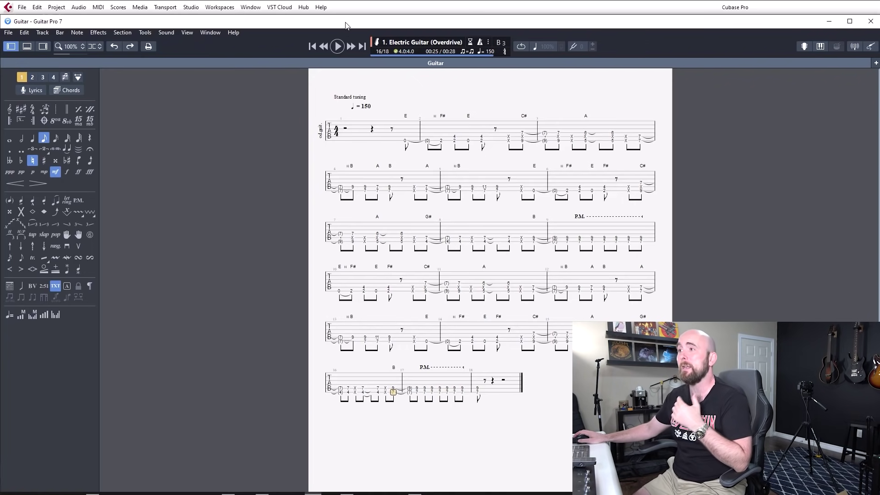
left_click_drag(346, 27, 879, 32)
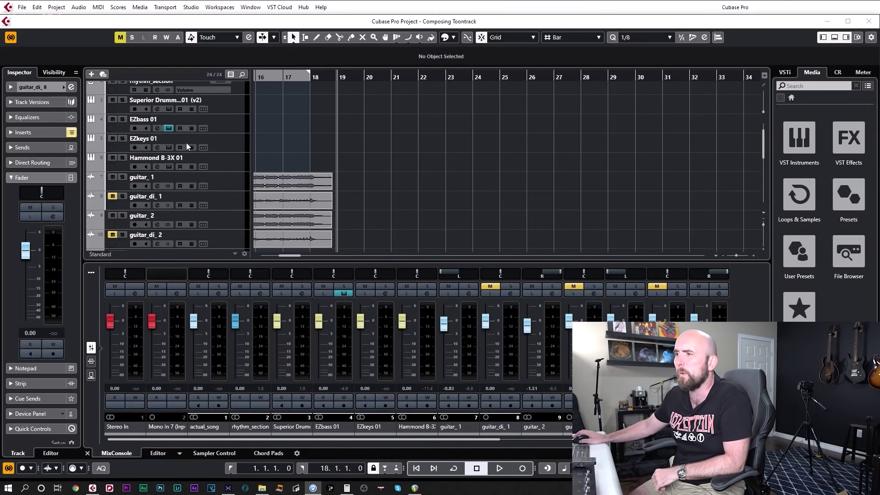
Bring EZbass back up and add a Verse groove to its song track at bar 2.
left_click(437, 42)
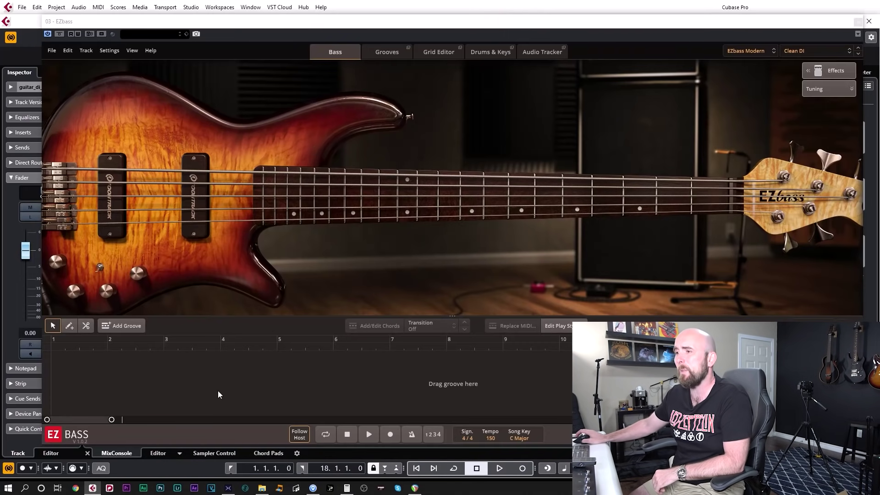
left_click(108, 347)
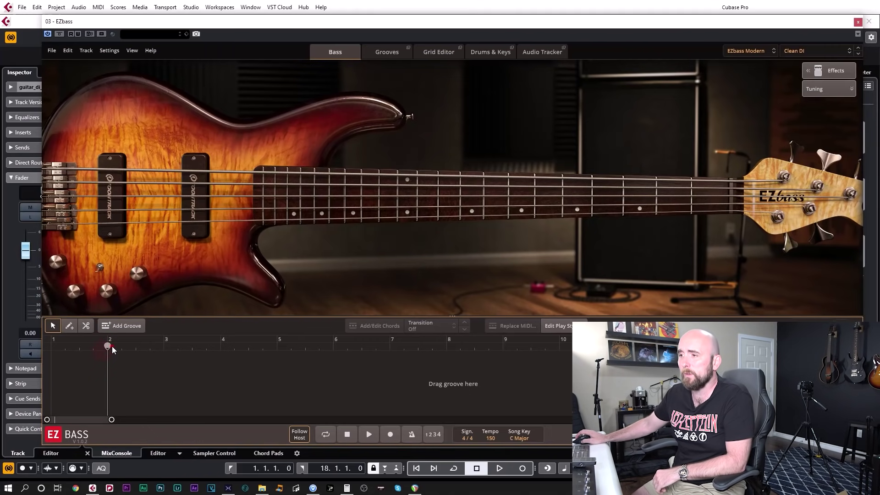
left_click(130, 324)
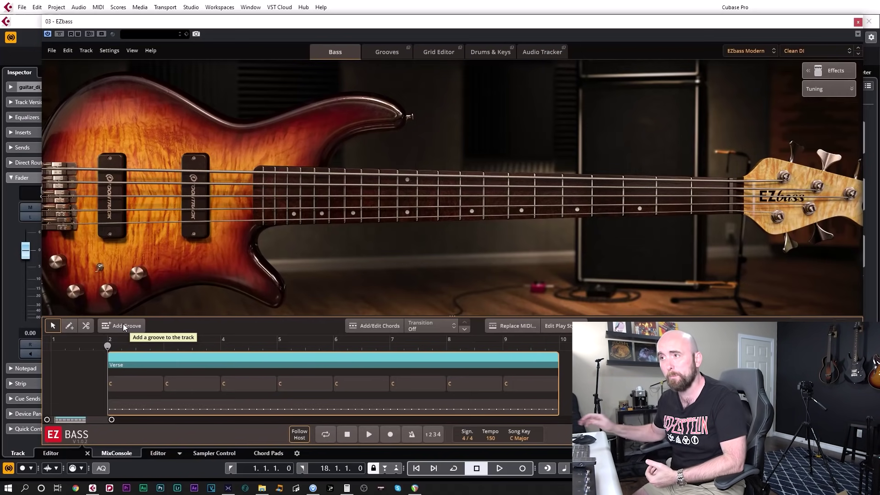
Solo the EZbass 01 track, reopen its instrument and play back the bass groove.
left_click(857, 22)
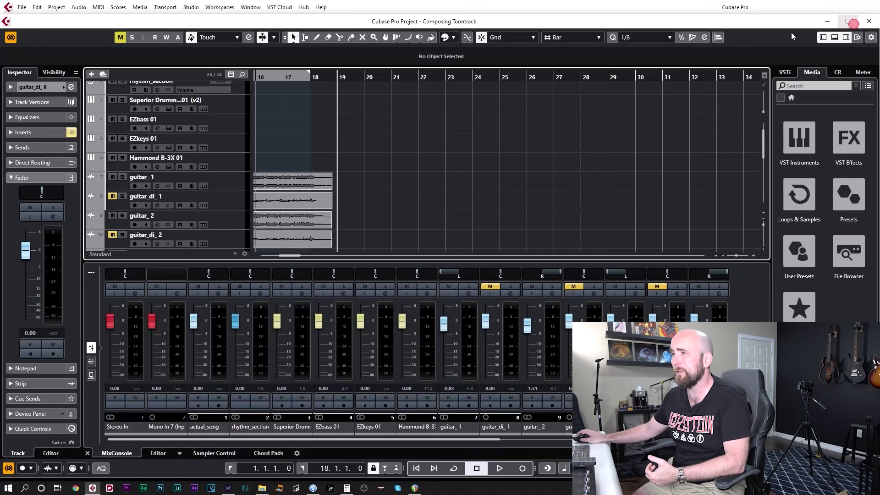
left_click(123, 120)
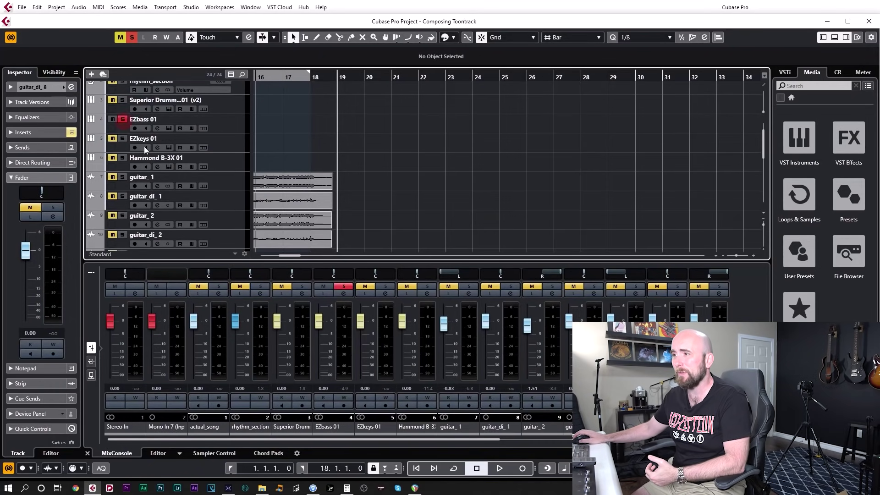
left_click(168, 128)
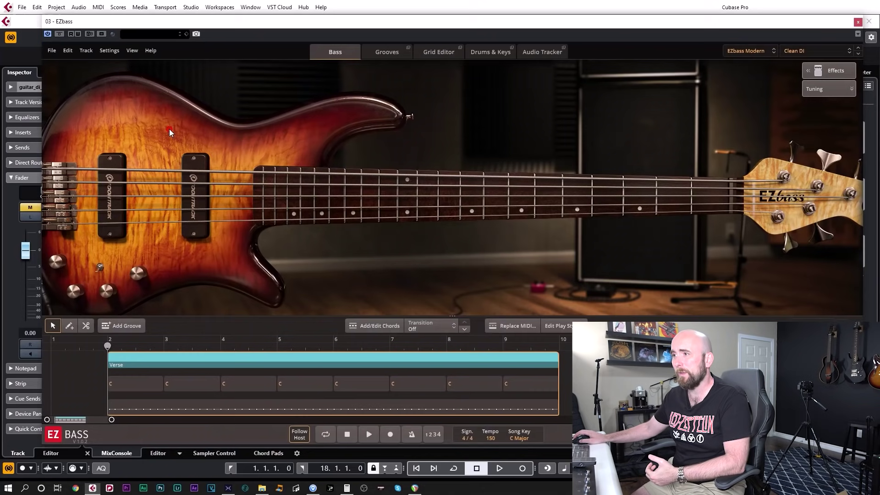
key("space")
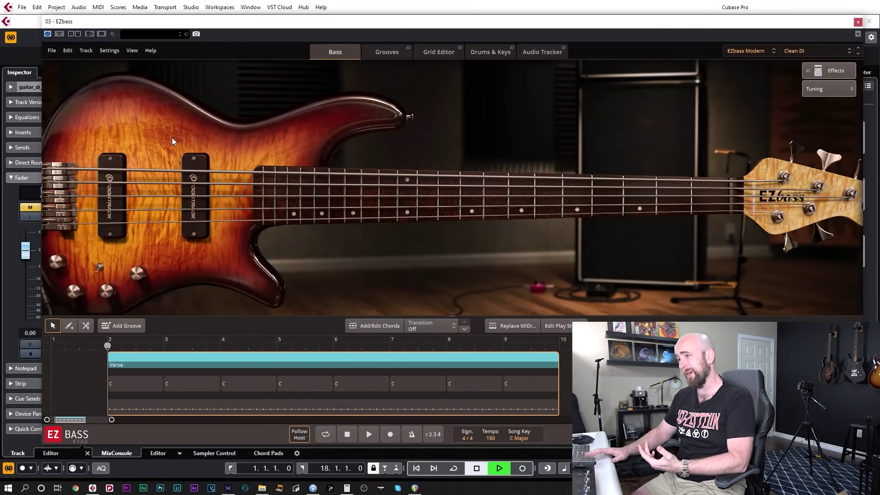
key("space")
key("space")
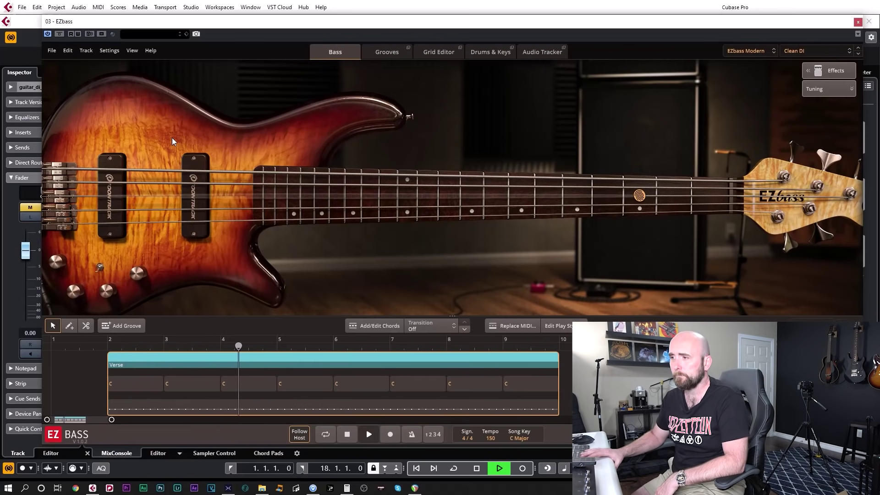
key("space")
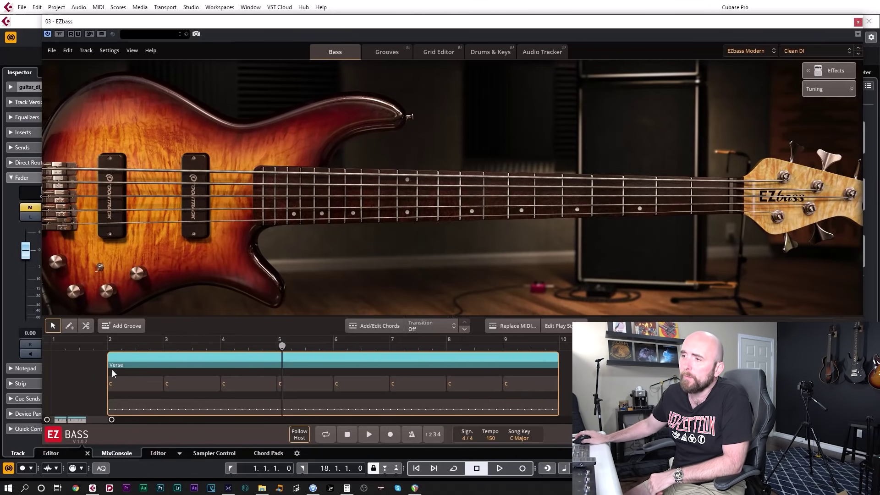
Extend the start of the Verse block, its first C chord and its MIDI part back to beat 1.4.
scroll(74, 369, "up", 5)
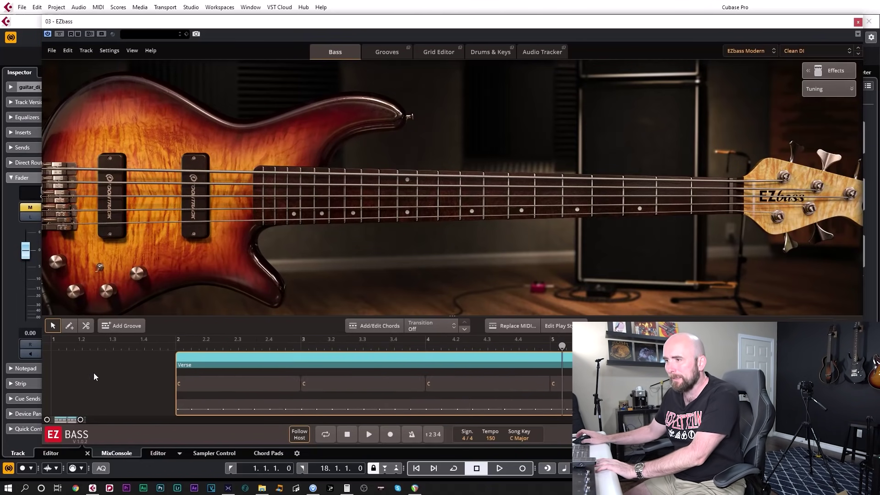
scroll(95, 374, "up", 2)
left_click_drag(253, 385, 203, 384)
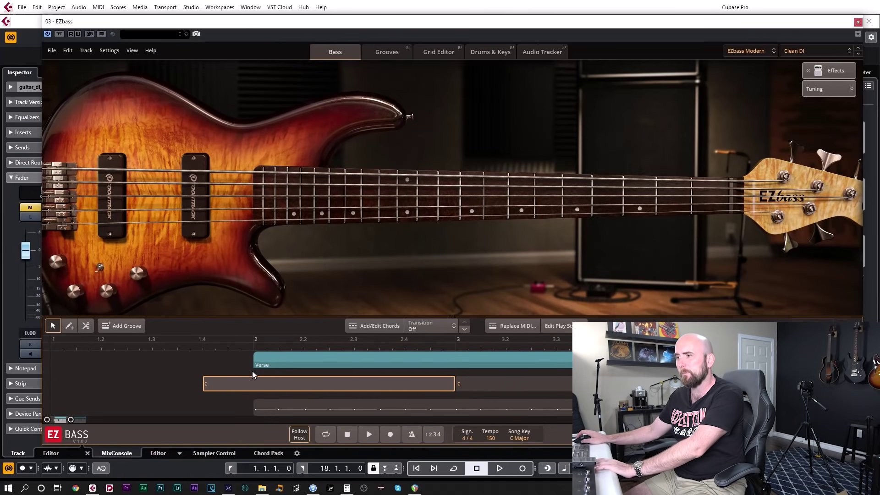
key("ctrl+z")
left_click_drag(255, 389, 204, 385)
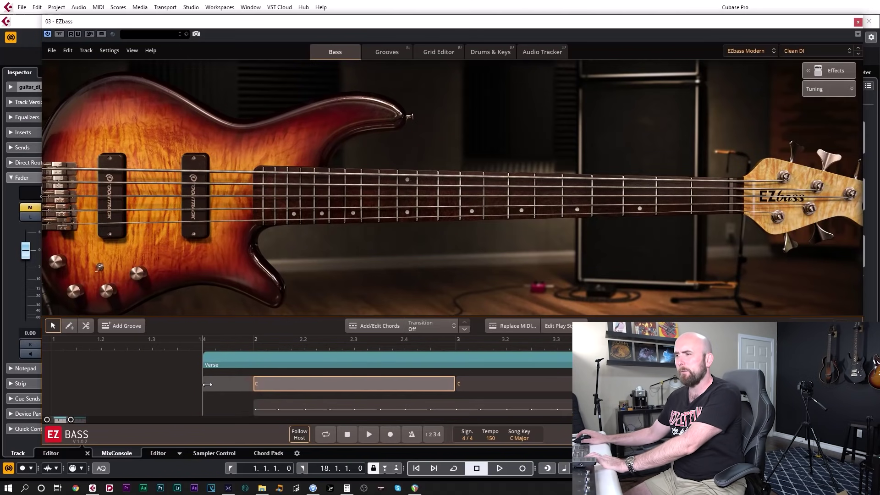
left_click_drag(255, 410, 204, 410)
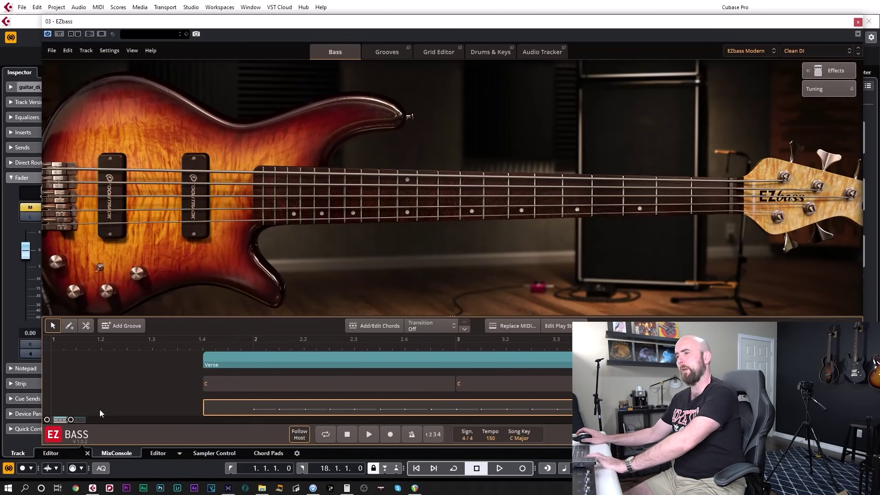
left_click(185, 365)
left_click_drag(228, 408, 227, 408)
left_click(193, 388)
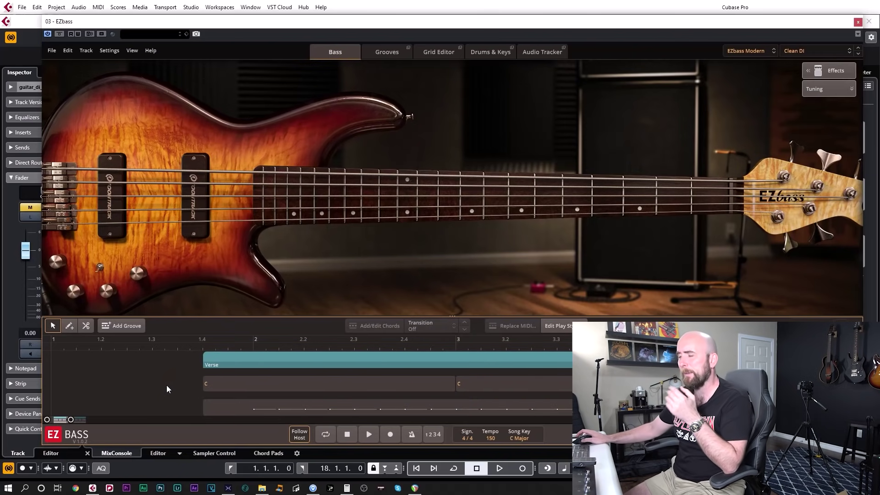
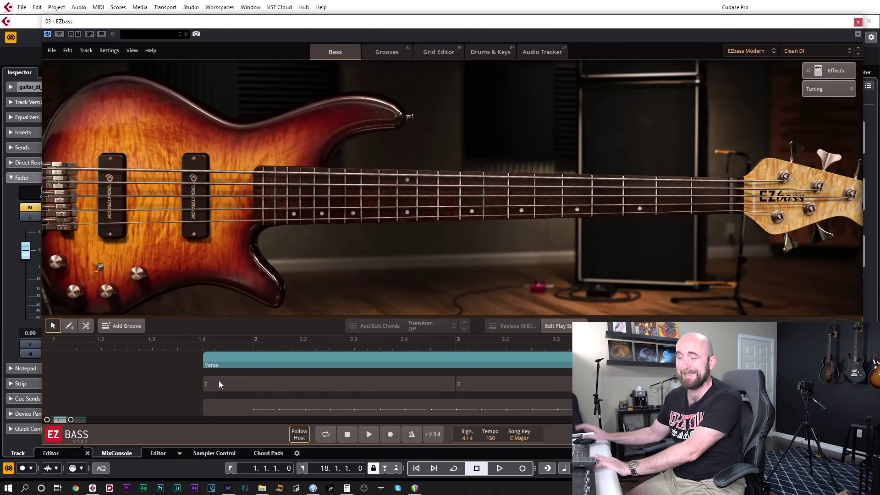
Split the Verse block's C chord at the tab's chord changes from bar 2 to the start of bar 5.
left_click(281, 387)
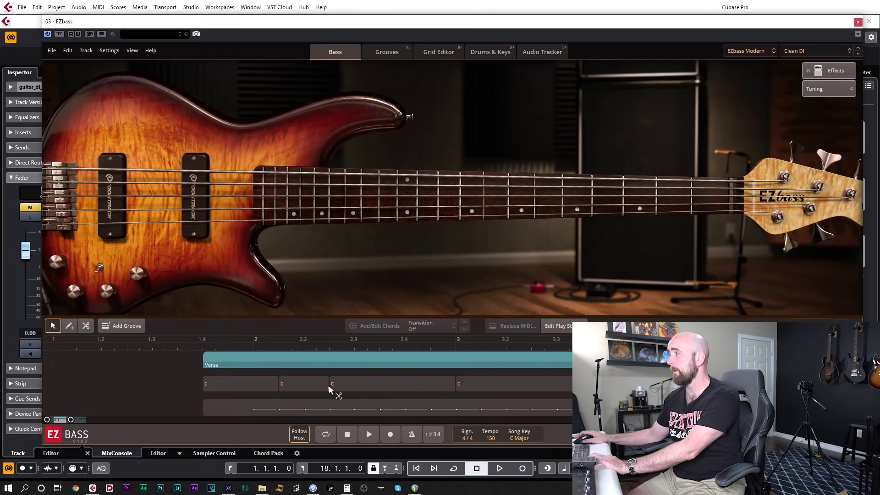
left_click(454, 385)
scroll(435, 387, "right", 3)
scroll(412, 383, "right", 3)
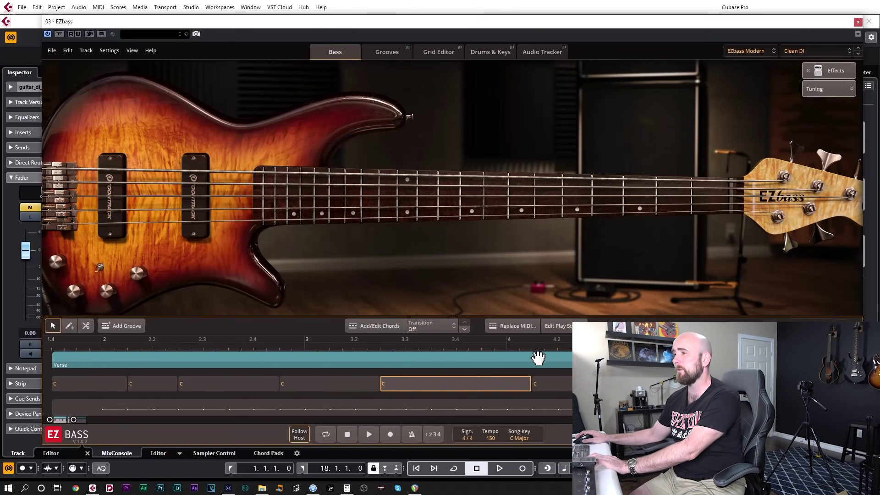
left_click(393, 384)
left_click(418, 384)
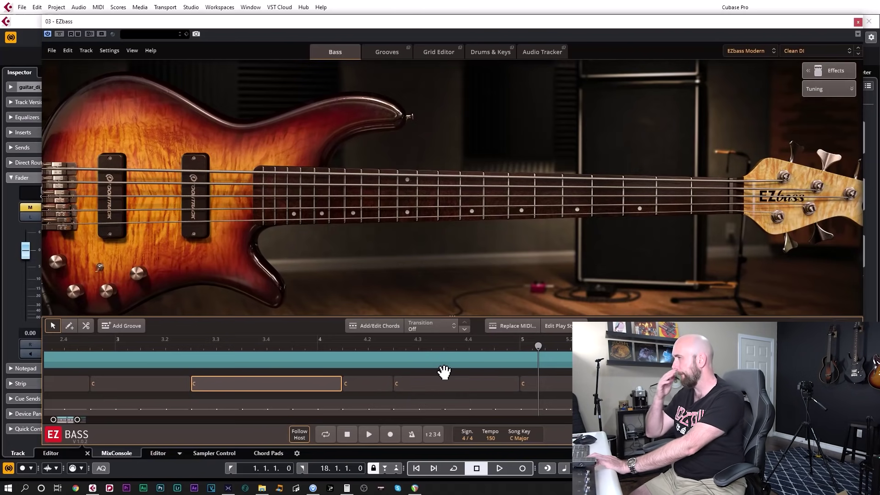
left_click(541, 385)
scroll(540, 386, "right", 2)
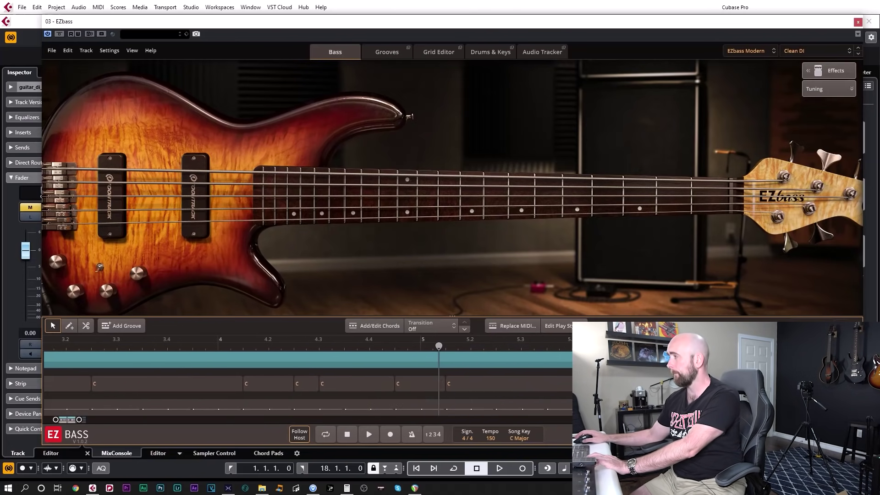
Split the rest of the C chord at the tab's chord changes through bars 5 to 7.
left_click(614, 384)
scroll(550, 384, "right", 2)
scroll(309, 384, "right", 6)
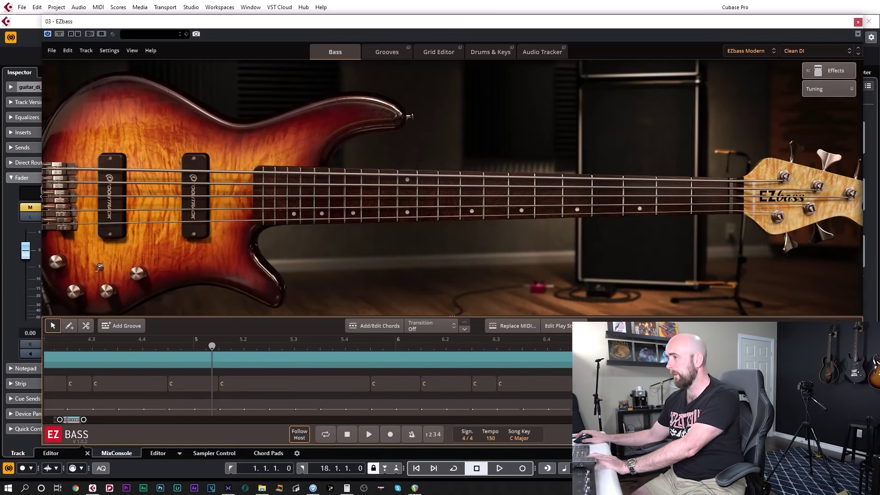
left_click(431, 384)
Open the Verse bass part in the Grid Editor and set its first two chords to E and Gb.
double_click(254, 402)
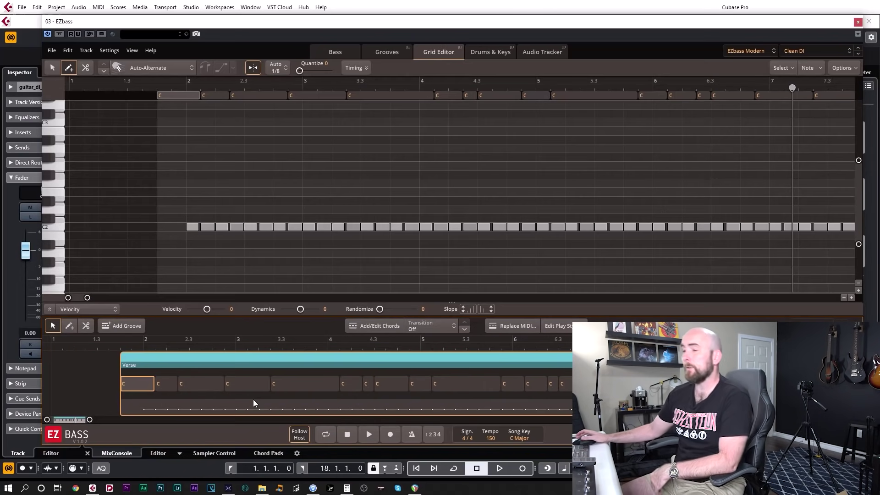
left_click(138, 388)
left_click(171, 344)
left_click(170, 387)
left_click(168, 365)
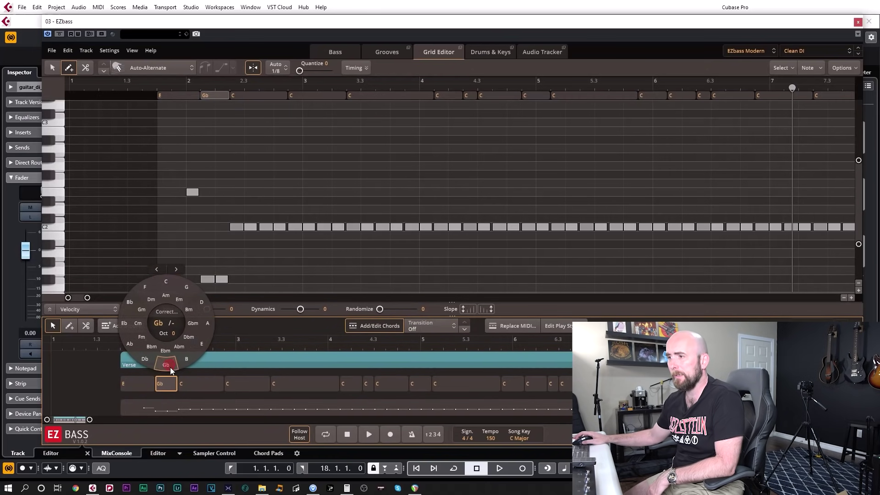
Split the third chord at beat 2.3 and set the two pieces to E and Gb.
left_click(195, 385)
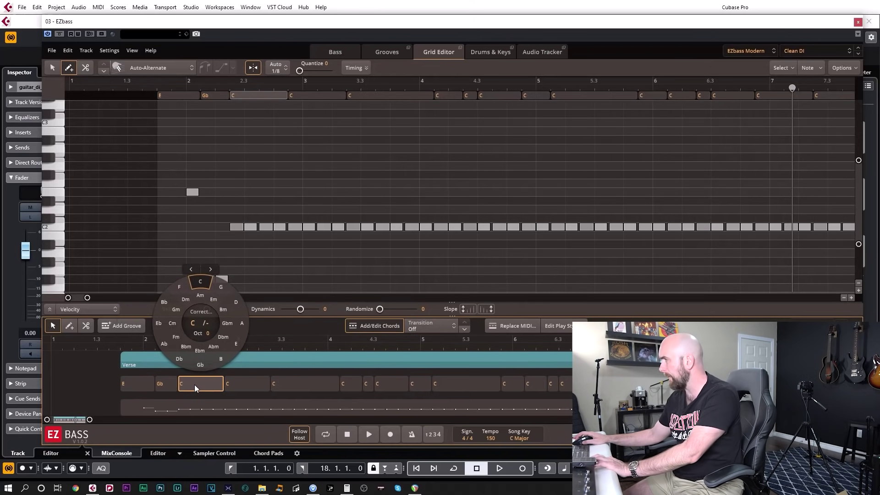
left_click(193, 386, "alt")
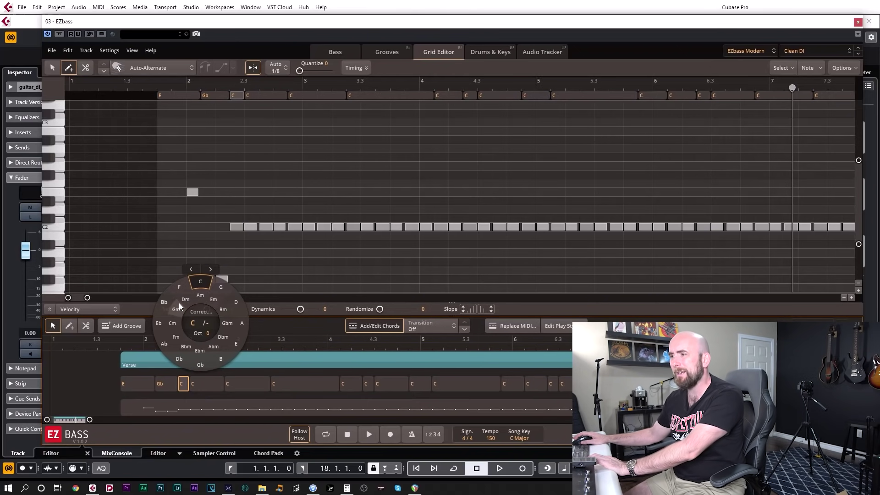
left_click(237, 346)
left_click(211, 384)
left_click(207, 365)
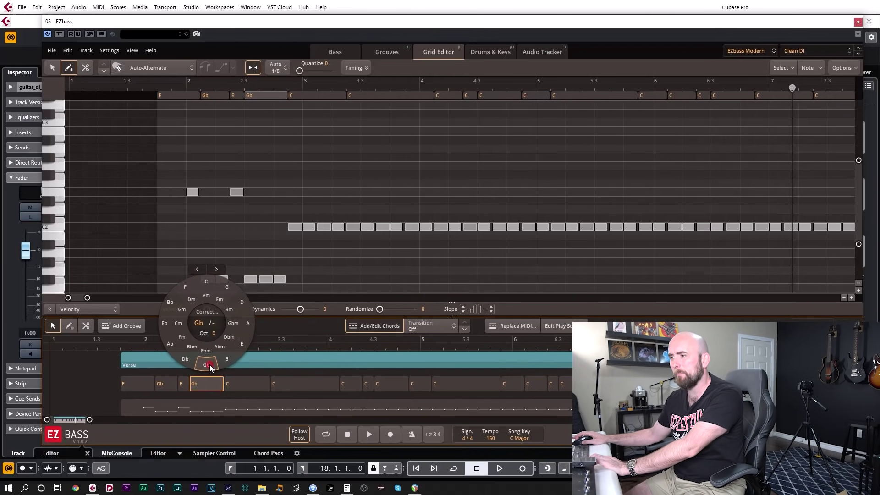
Set the chord leading into bar 3 to Db and the long one following it to A.
left_click(238, 382)
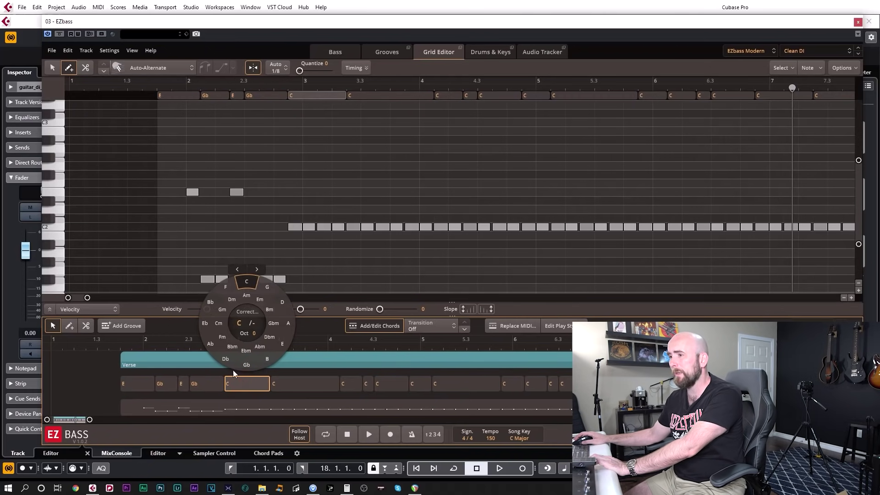
left_click(231, 365)
left_click(282, 386)
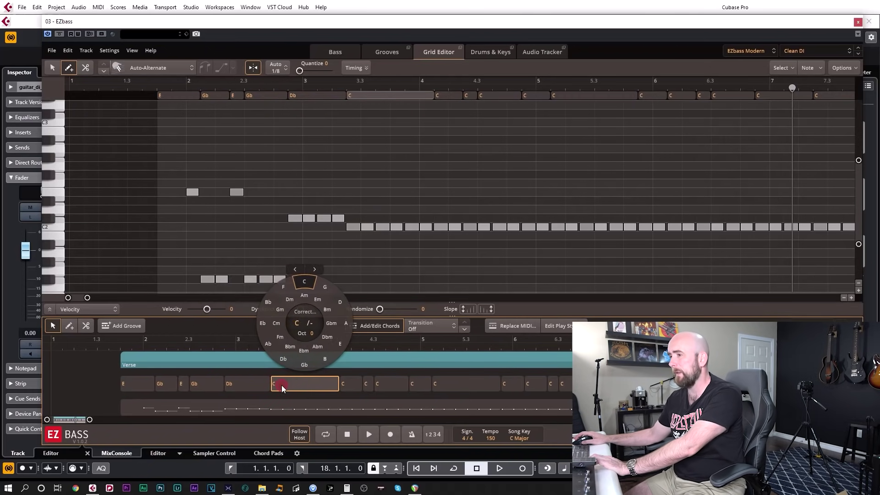
left_click(346, 323)
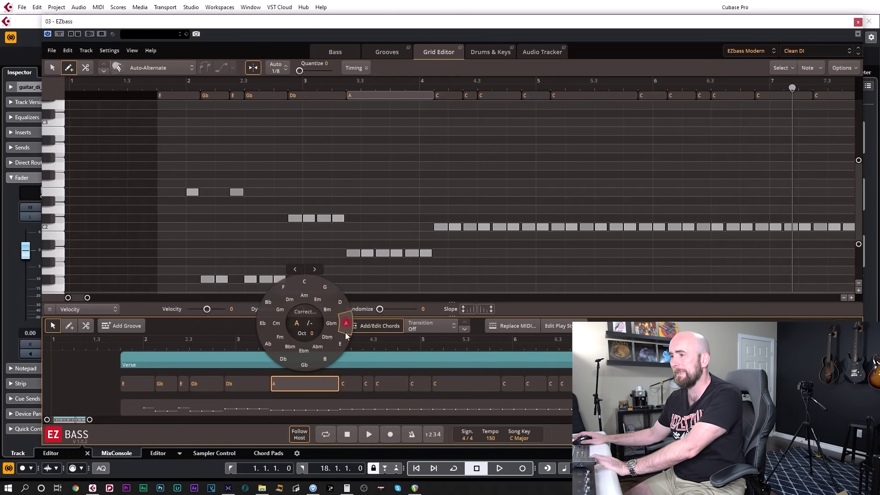
Set the three consecutive chords in bar 4 that follow the long A to B, A and B.
left_click(349, 386)
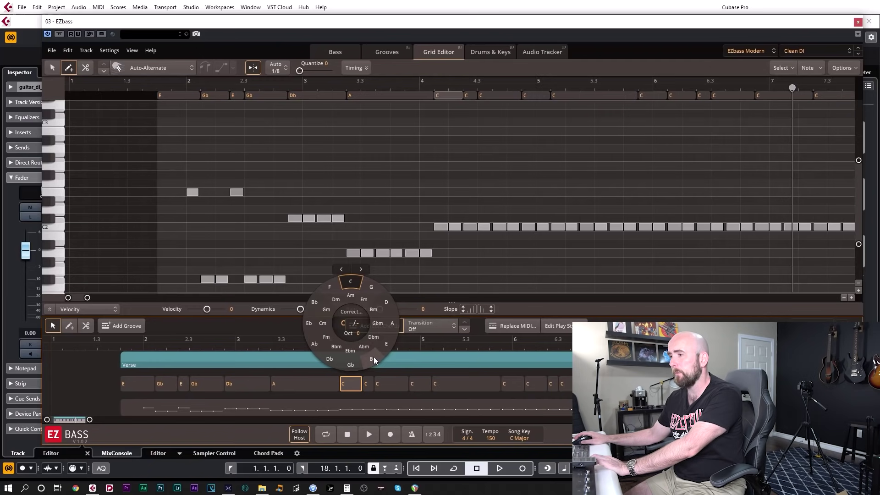
left_click(373, 358)
left_click(370, 387)
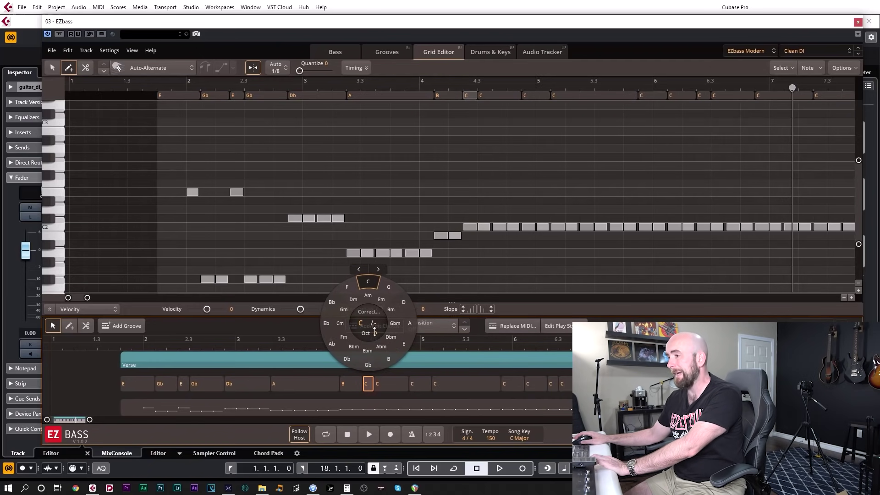
left_click(415, 321)
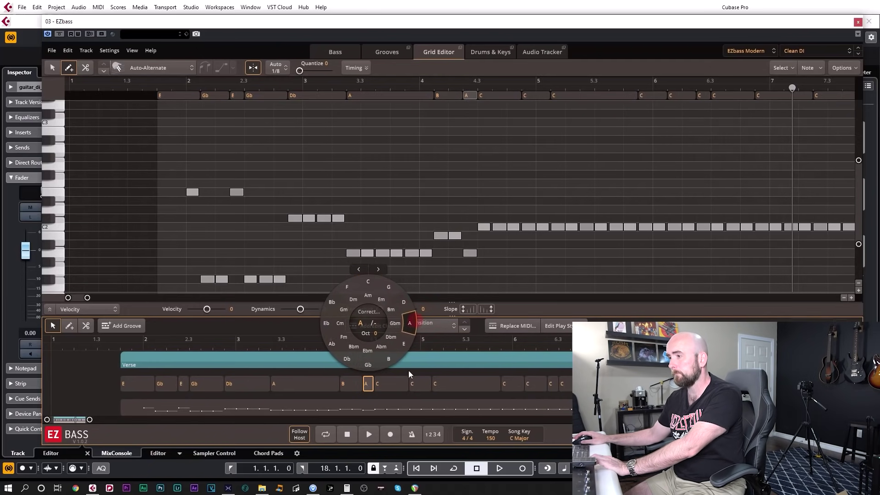
left_click(400, 390)
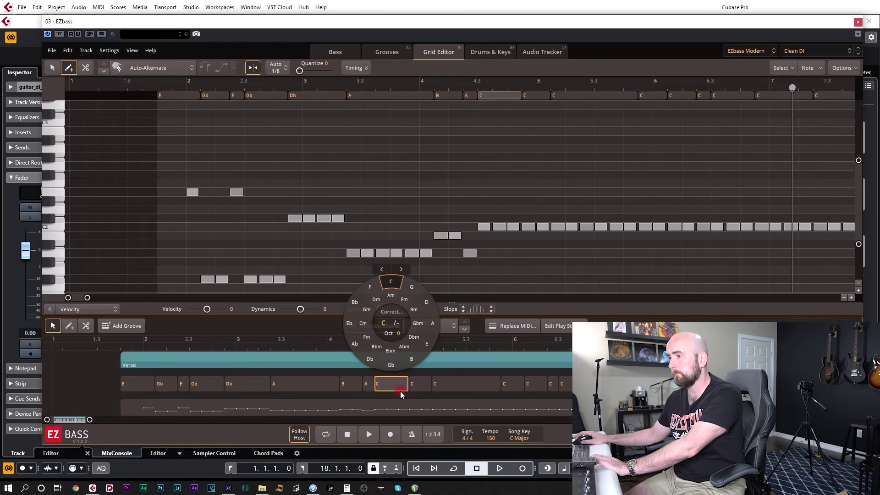
left_click(410, 360)
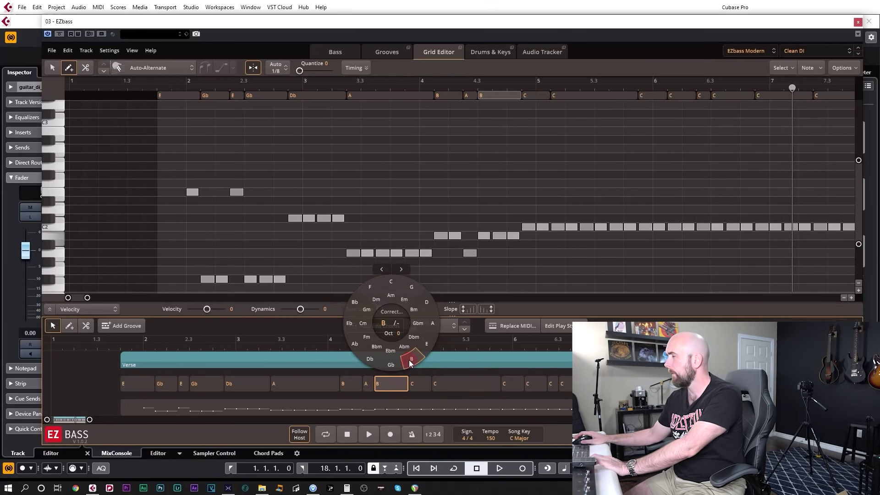
Set the short chord leading into bar 5 to A and the long chord in bar 5 to B.
left_click(422, 384)
left_click(461, 323)
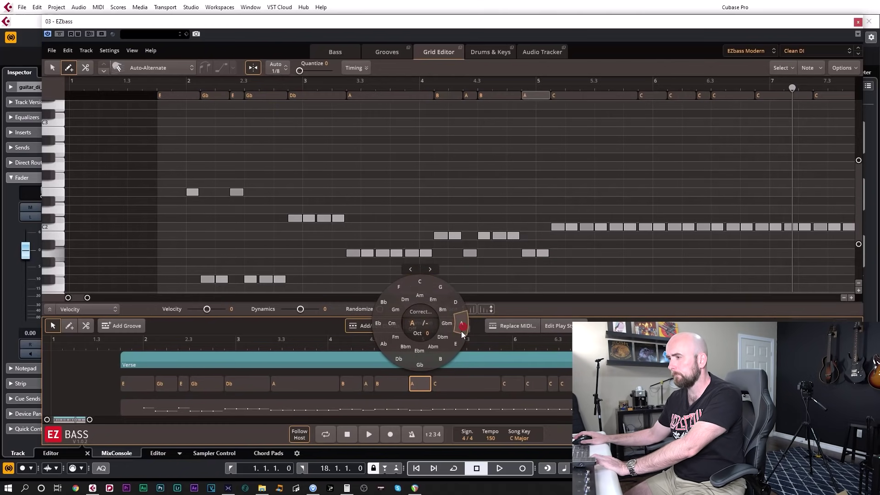
left_click(458, 381)
left_click(487, 360)
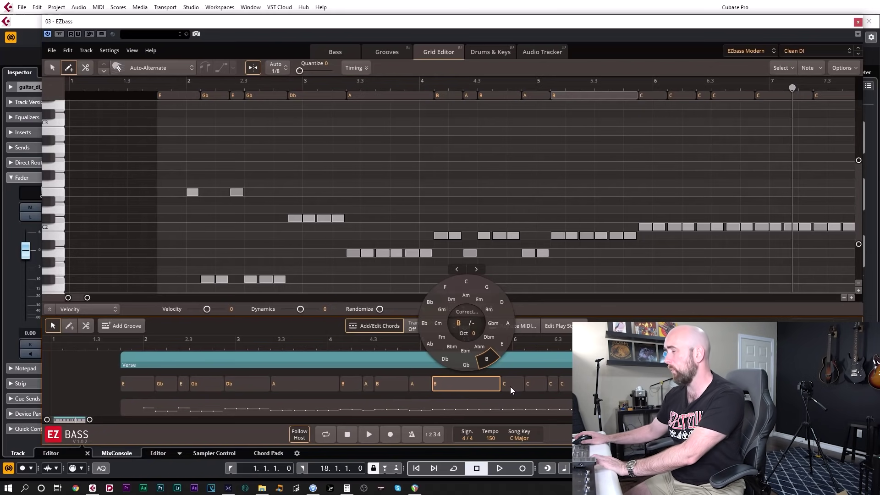
Set the four chords from the end of bar 5 through bar 6 to E, Gb, E and Gb.
left_click(511, 386)
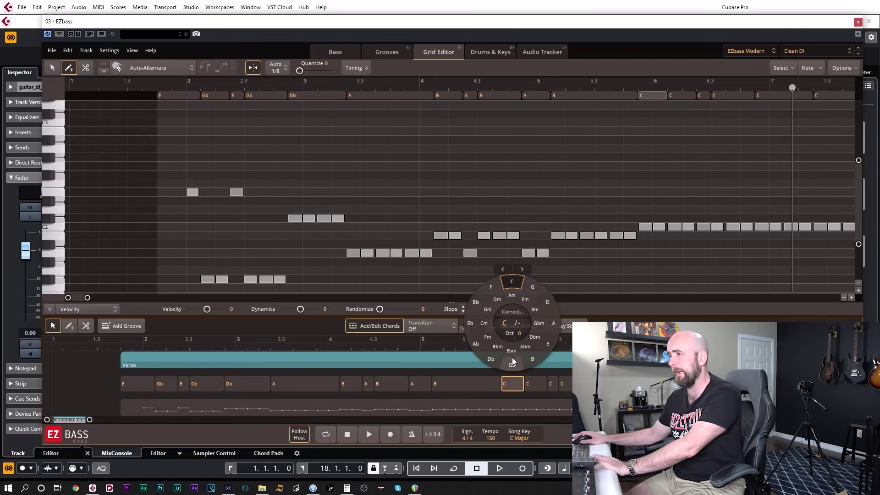
left_click(548, 344)
left_click(532, 384)
left_click(534, 365)
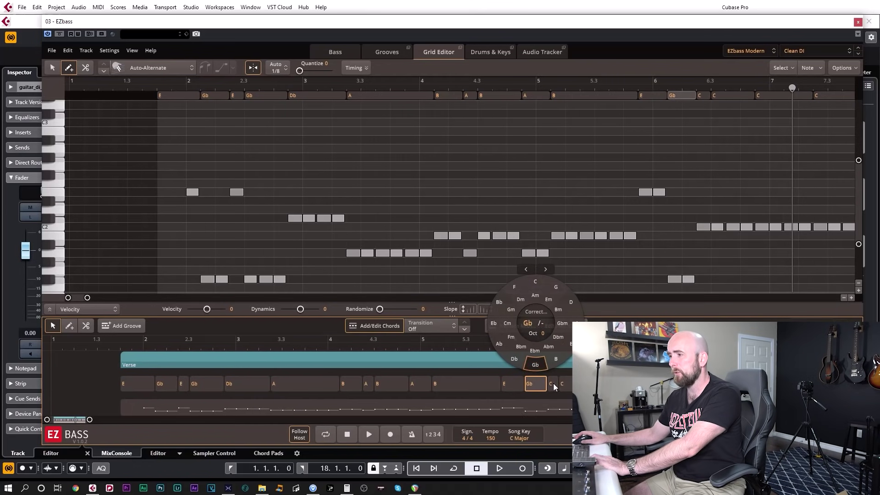
left_click(552, 383)
left_click(588, 344)
left_click(555, 365)
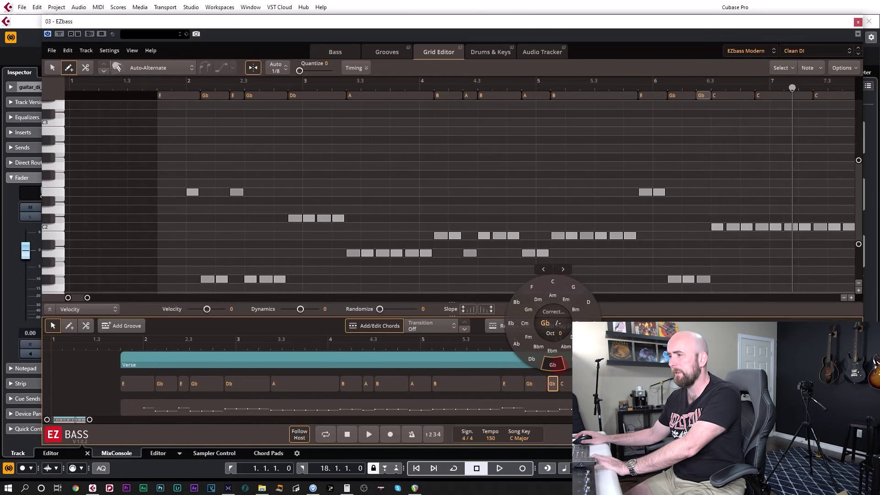
left_click(588, 344)
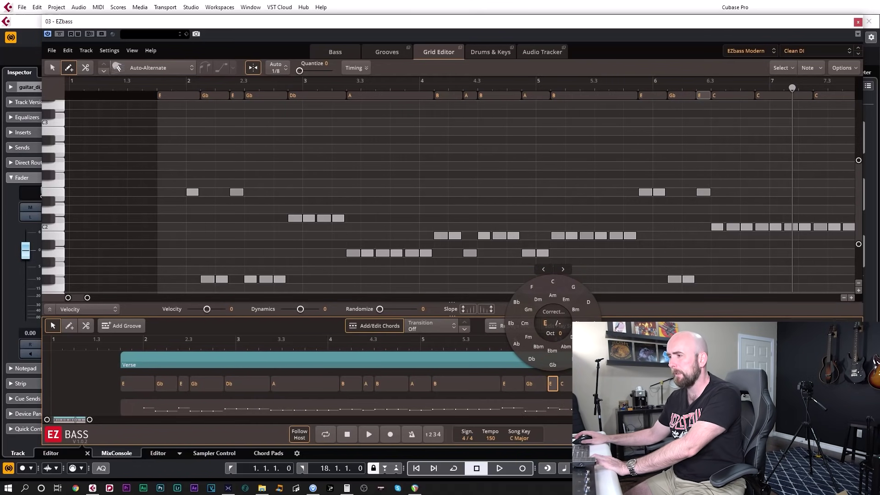
left_click(564, 384)
left_click(576, 365)
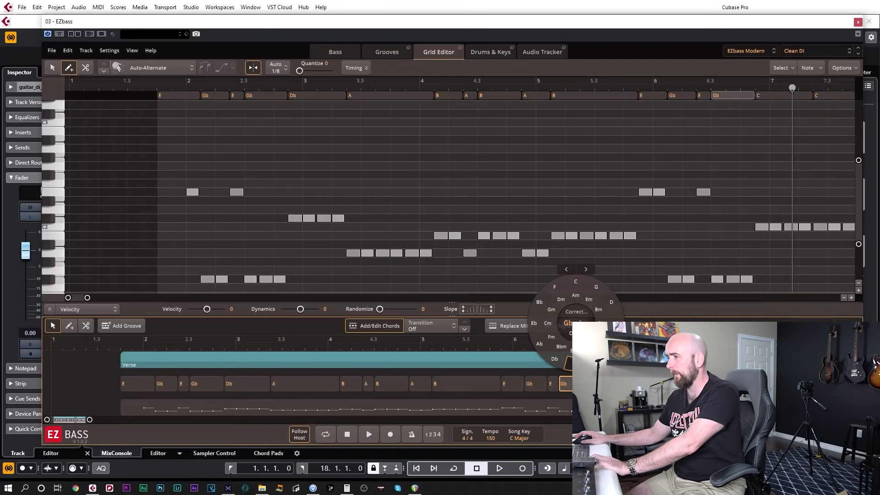
Set the chord leading into bar 7 to Db and the following one to A, then close the chord selector.
left_click(784, 95)
key("Up")
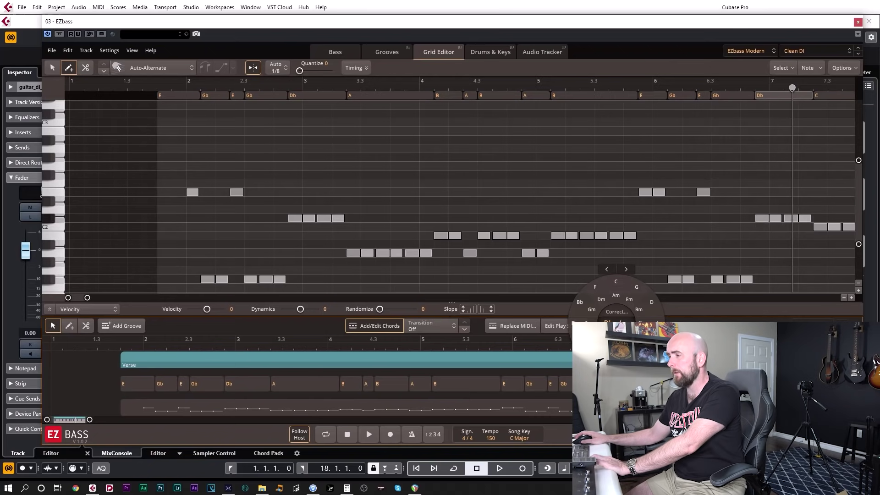
key("Right")
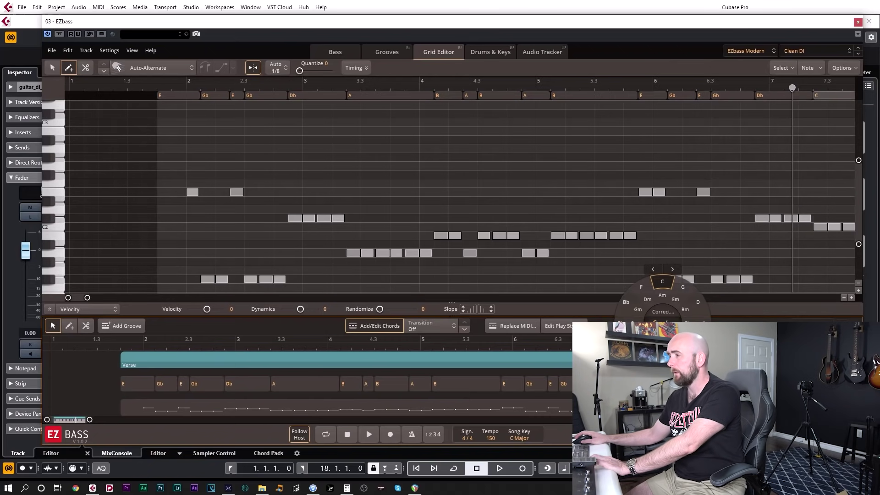
left_click(704, 319)
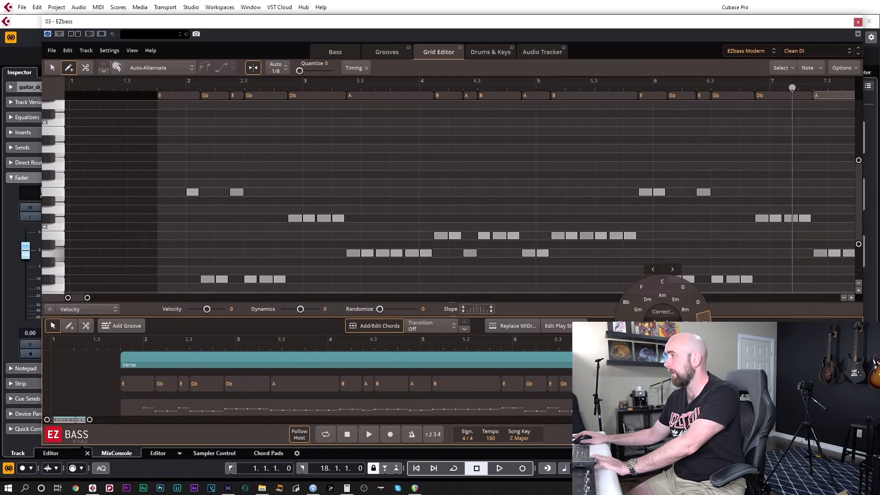
key("Right")
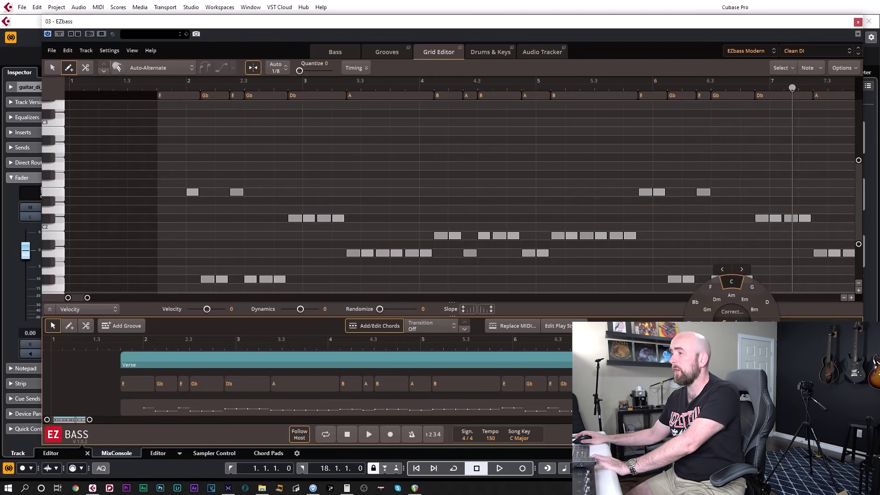
key("Escape")
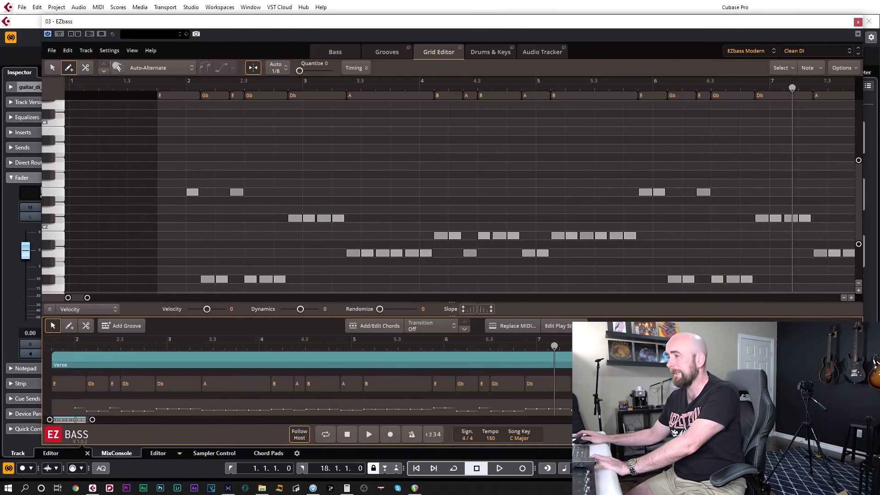
key("Return")
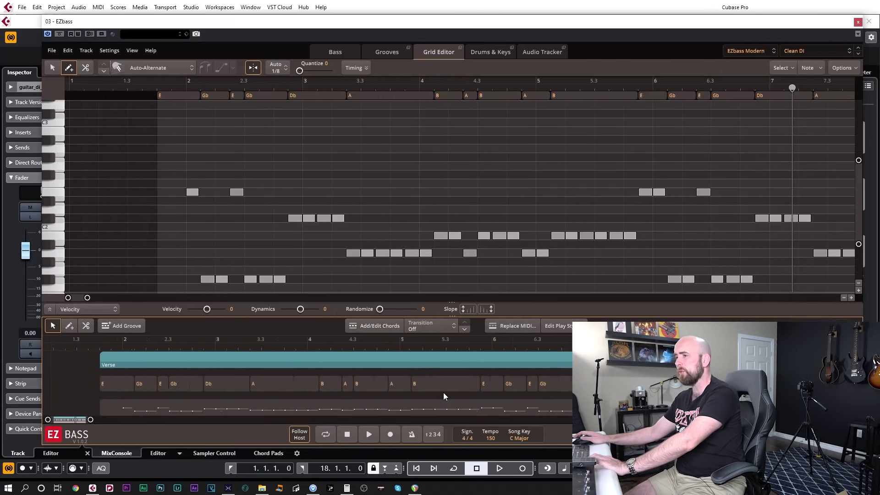
scroll(444, 393, "left", 3)
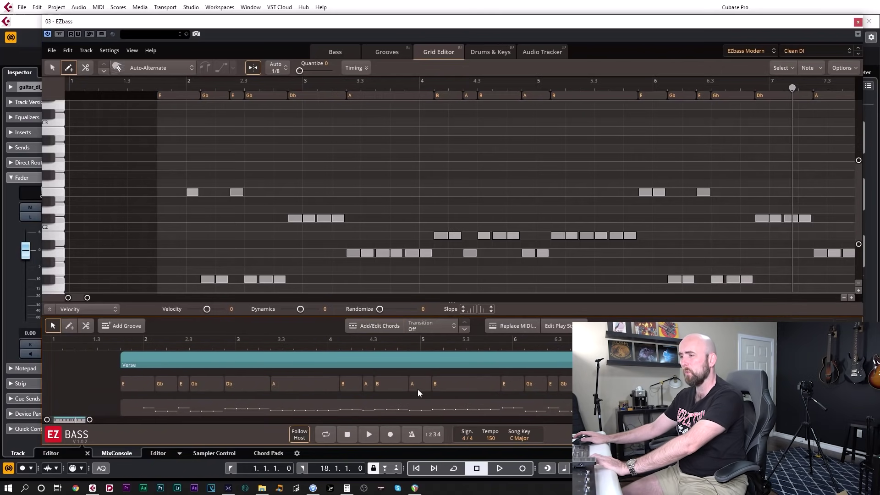
left_click(130, 408)
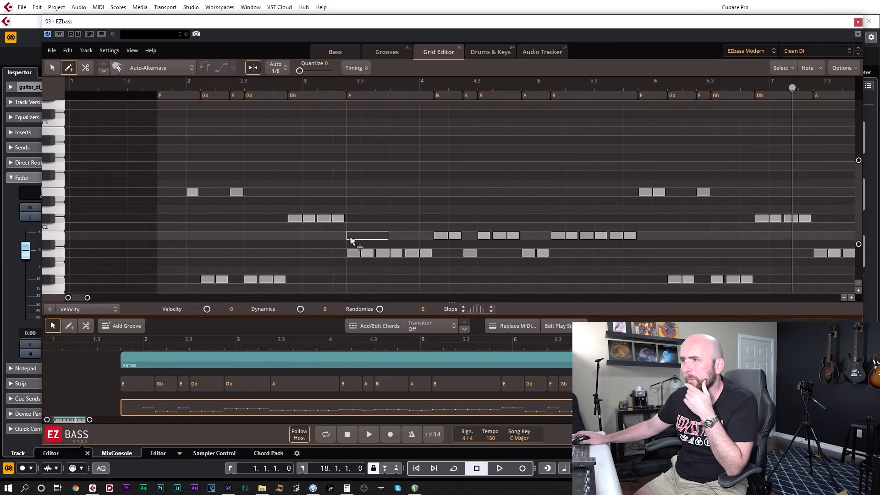
left_click(190, 197)
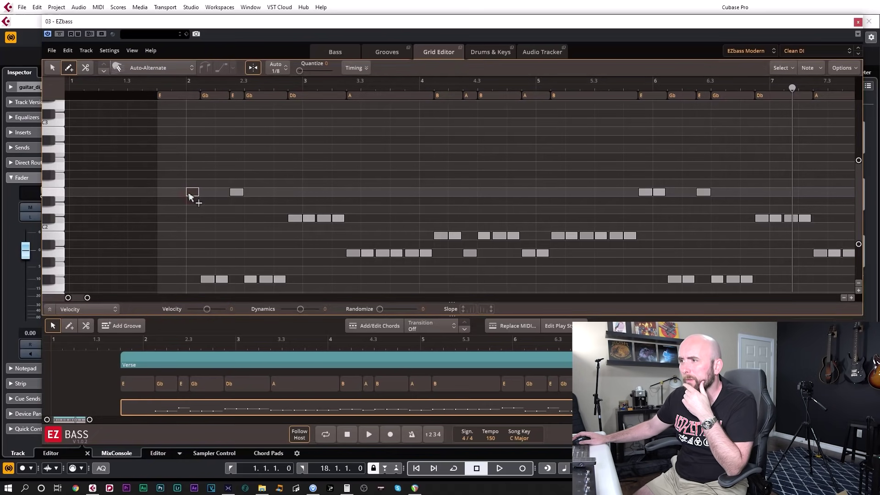
left_click(191, 199)
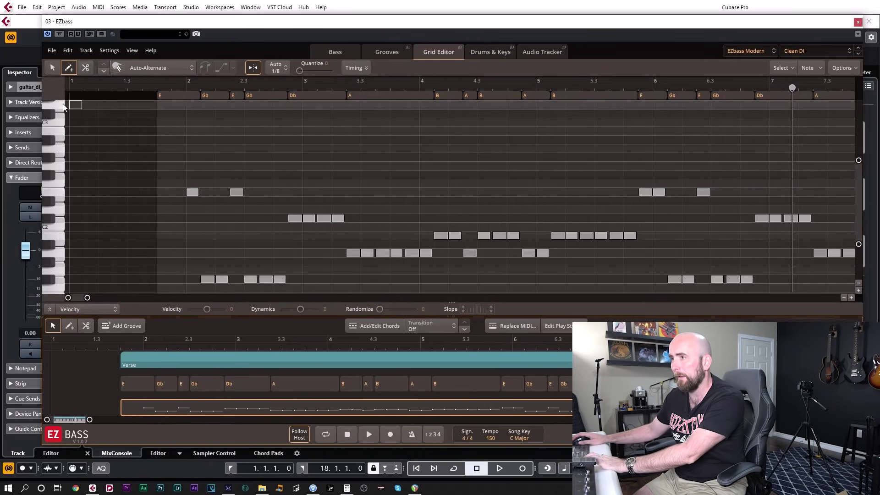
Extend the first E note back to the groove's start at beat 1.4 and play the part from the beginning.
left_click(53, 69)
left_click_drag(189, 196, 165, 197)
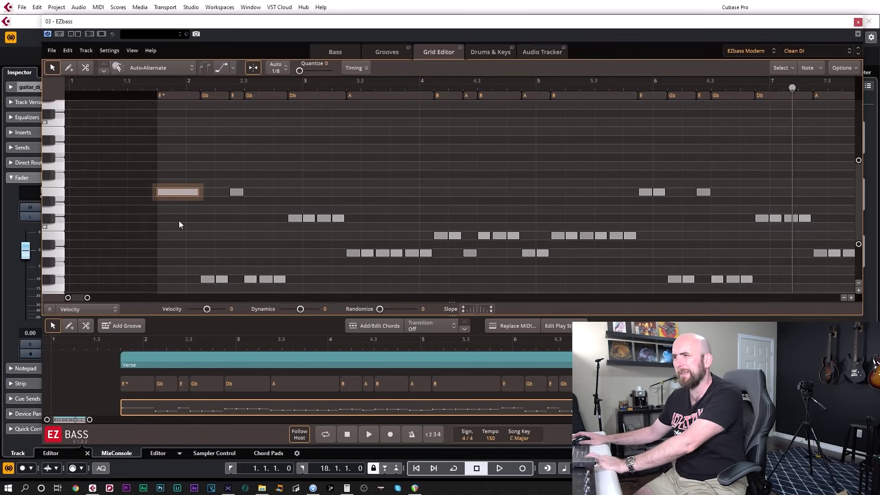
key("Home")
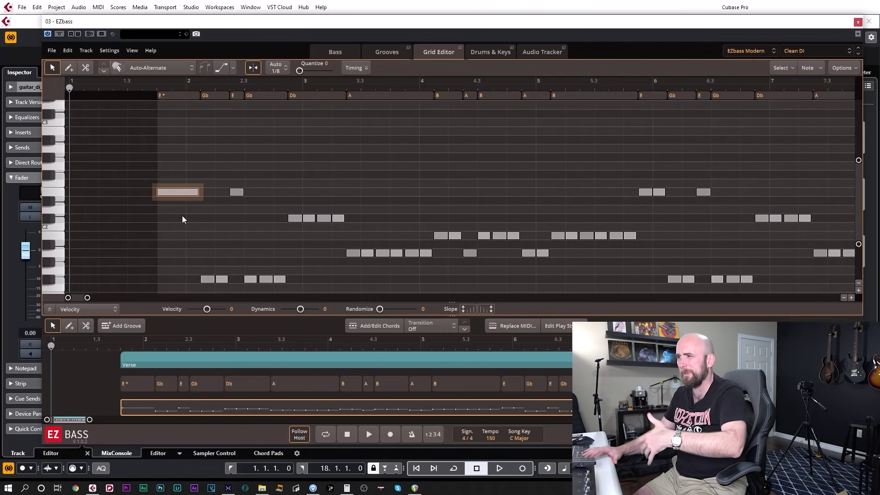
key("space")
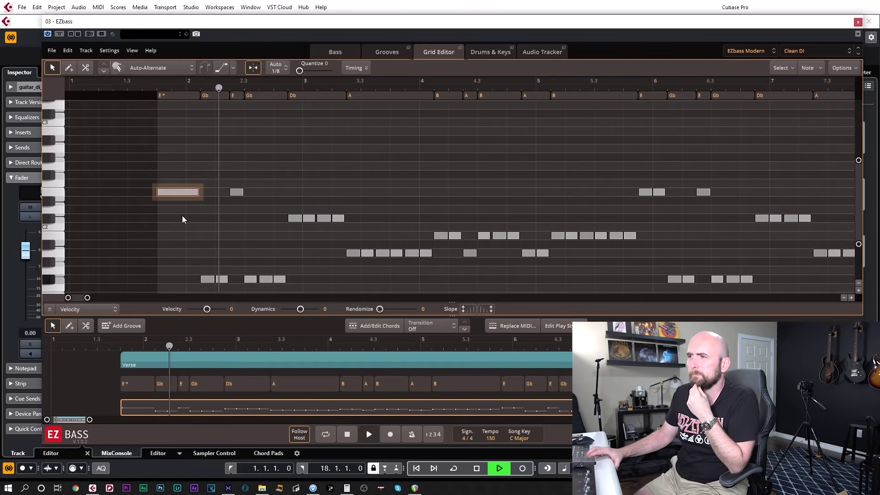
key("space")
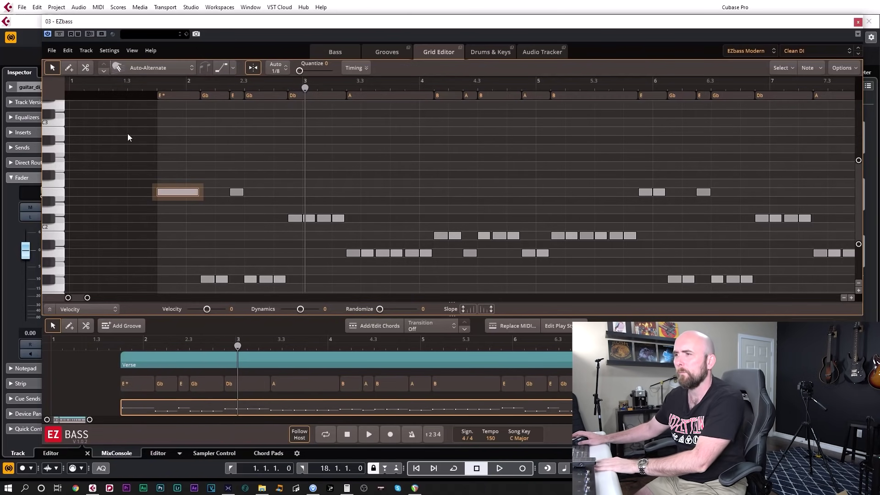
Shorten the first E note so it starts halfway between beat 1.4 and bar 2, keeping its end in place.
scroll(127, 136, "up", 5)
scroll(174, 196, "up", 3)
scroll(170, 202, "down", 3)
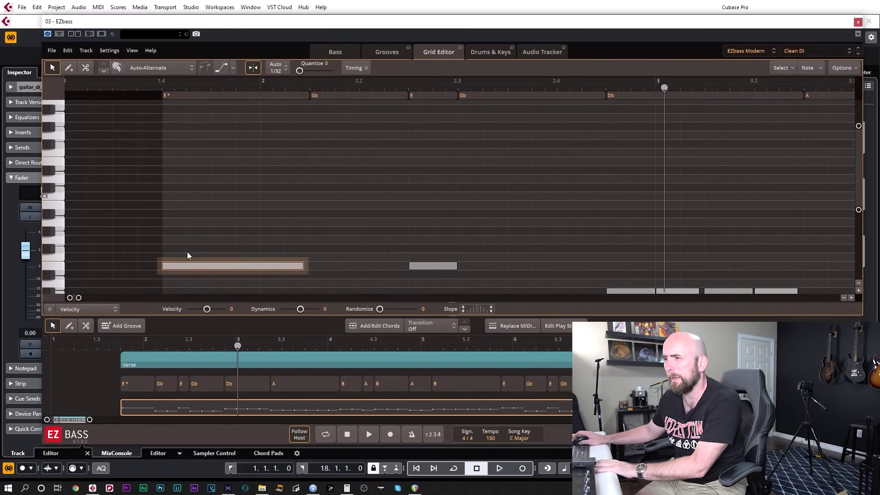
left_click_drag(164, 220, 216, 221)
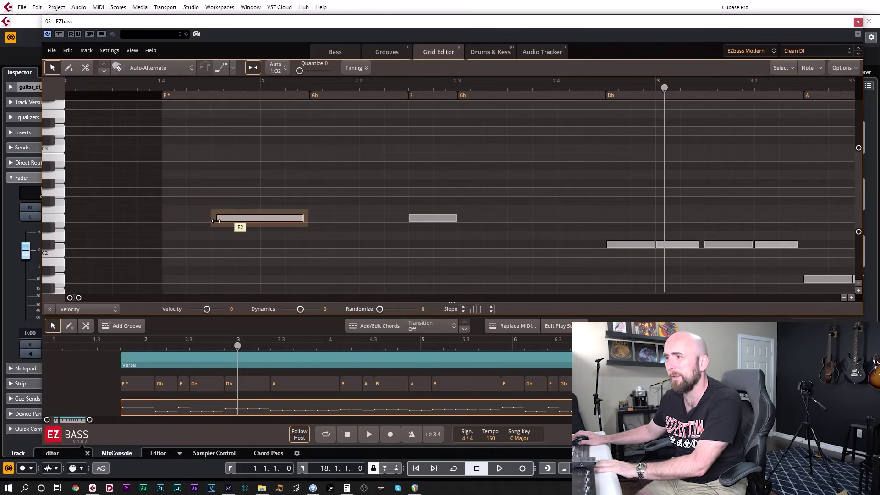
Play the bass part from the beginning past the end of the Verse groove at bar 10.
key("Home")
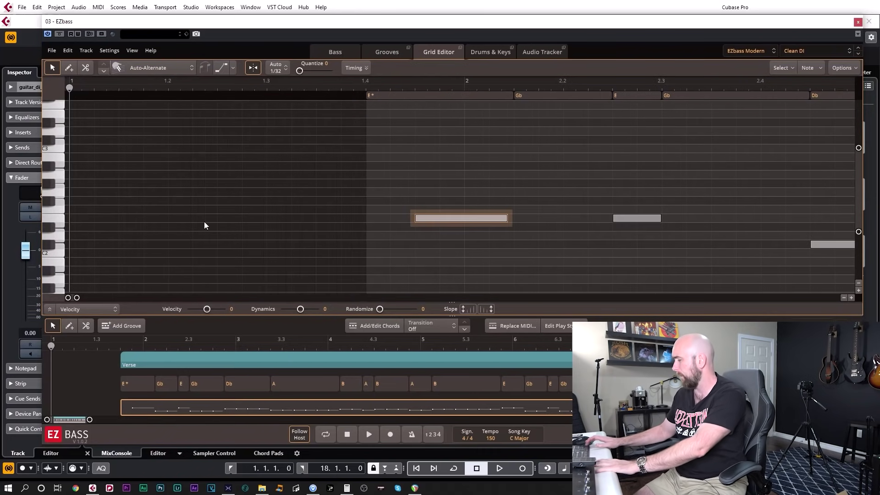
key("space")
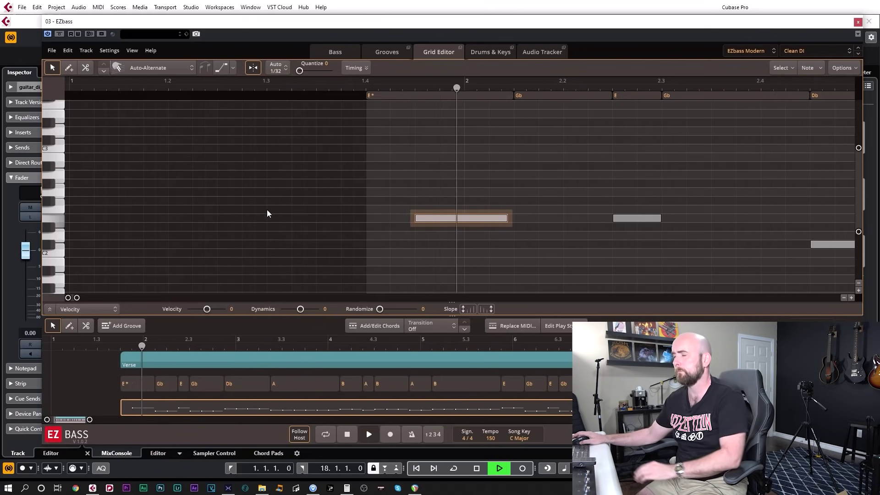
scroll(385, 235, "down", 3)
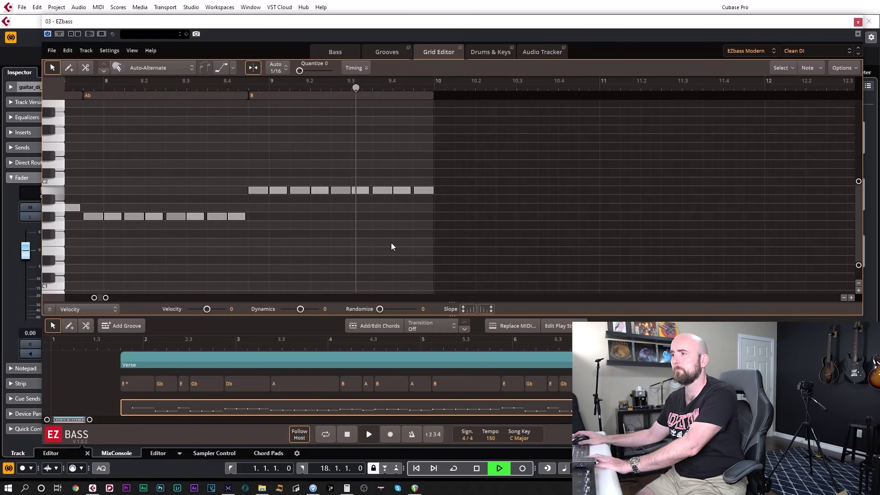
key("space")
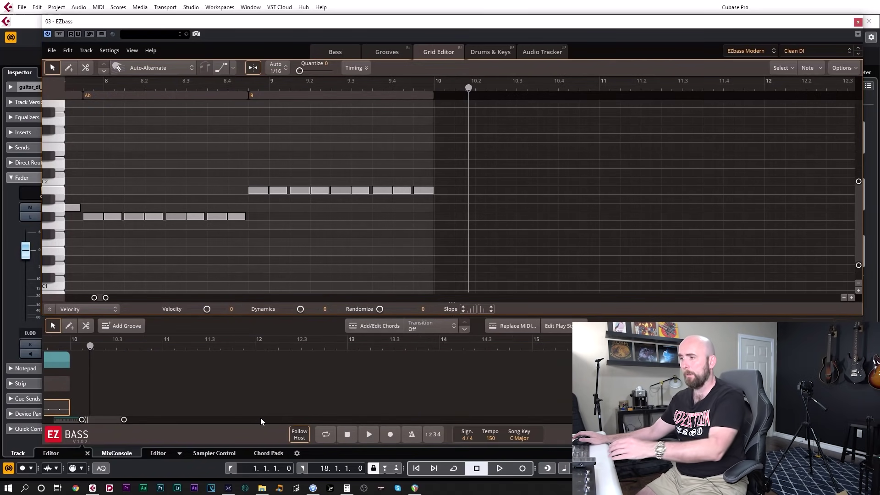
scroll(280, 387, "left", 5)
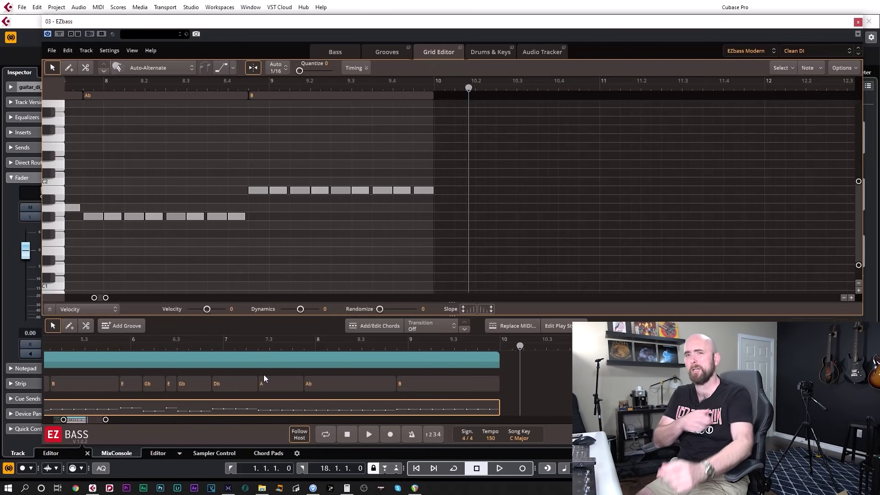
left_click_drag(369, 360, 398, 251)
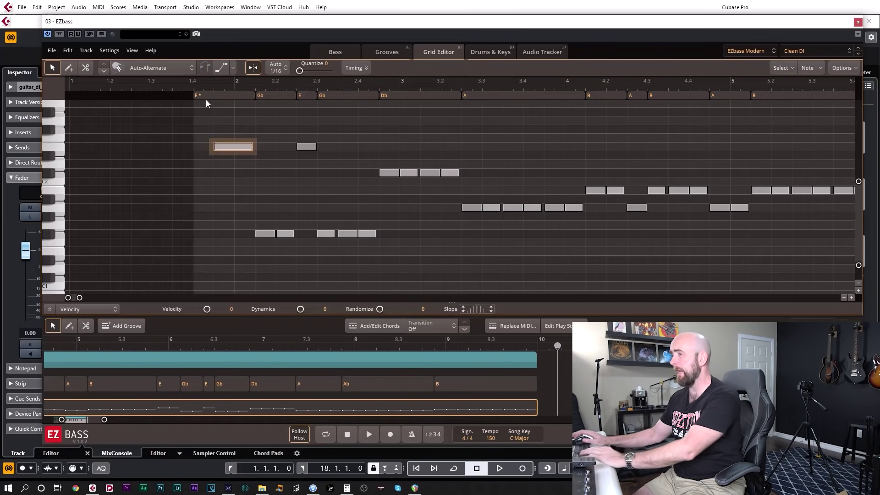
Solo the EZbass 01 and Superior Drummer tracks in the Cubase project and return the playhead to bar 1, with EZbass reopened.
left_click(858, 22)
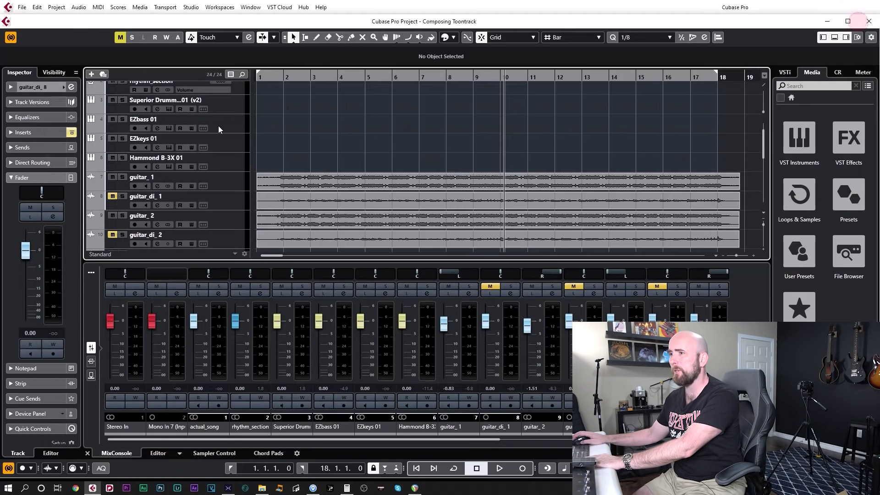
left_click(123, 119)
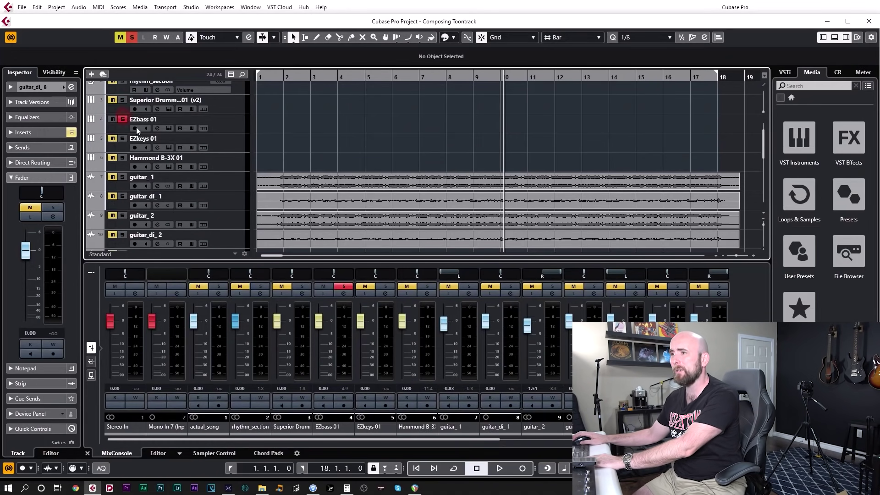
left_click(167, 126)
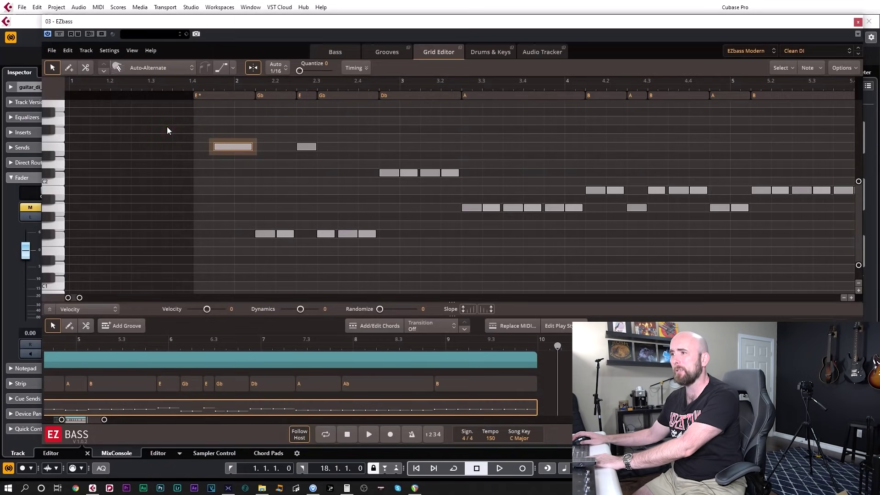
left_click(858, 22)
left_click(123, 100)
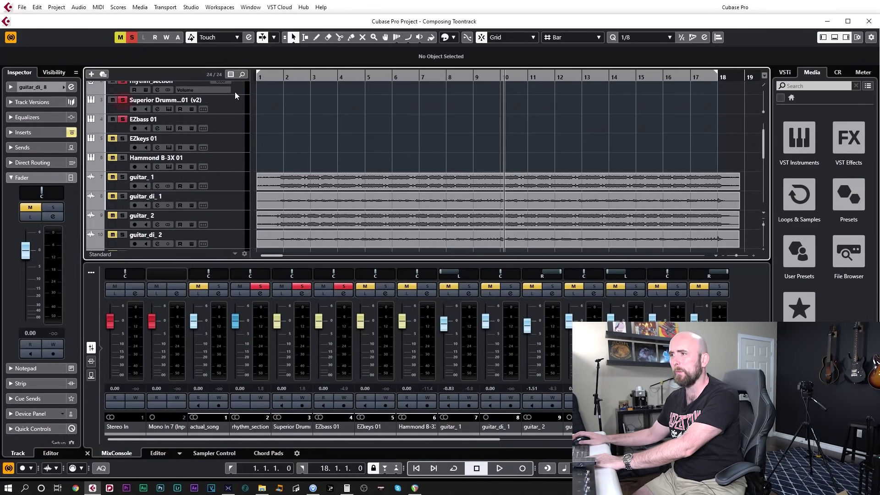
left_click_drag(262, 77, 250, 84)
left_click(165, 129)
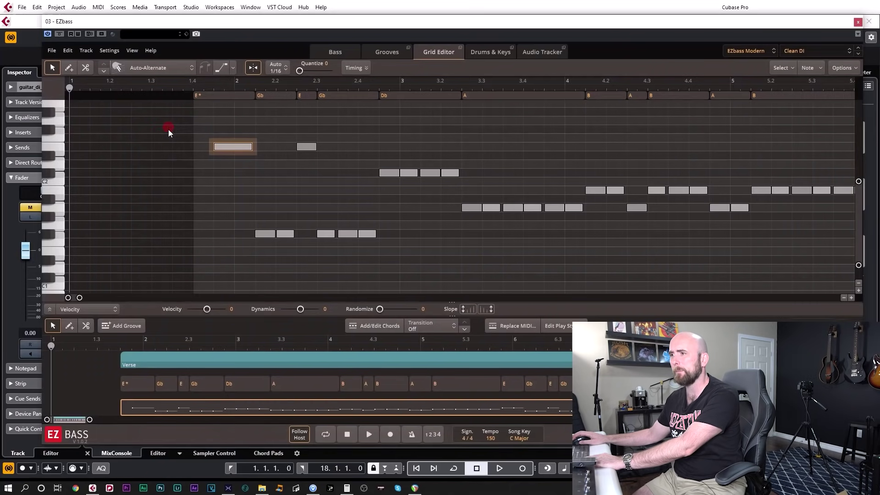
Play the opening and transpose the groove's first two E notes down one octave.
key("space")
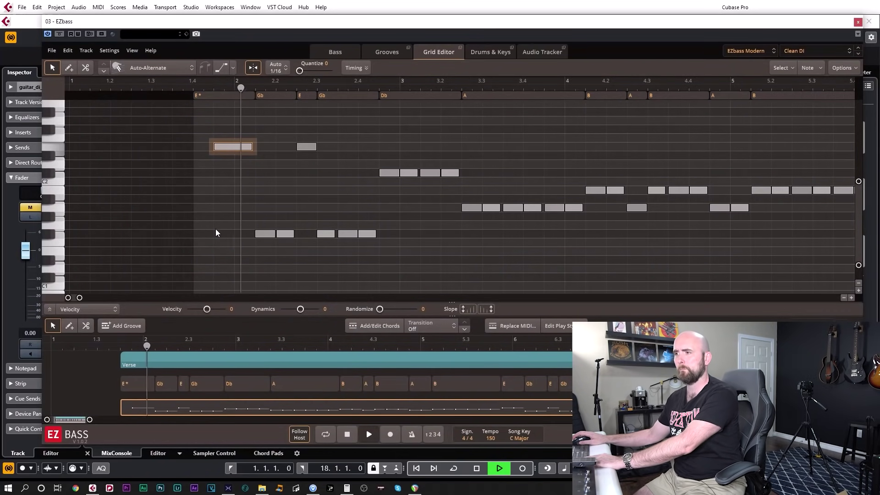
key("space")
left_click_drag(217, 131, 317, 166)
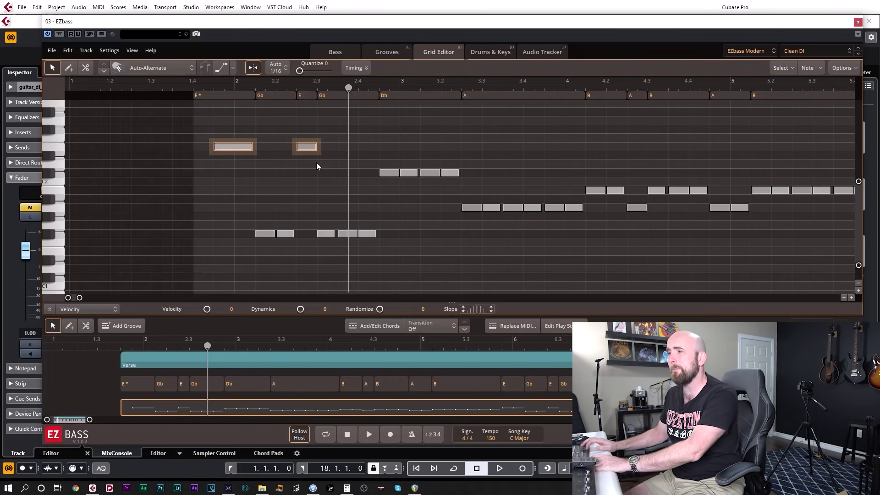
key("shift+Down")
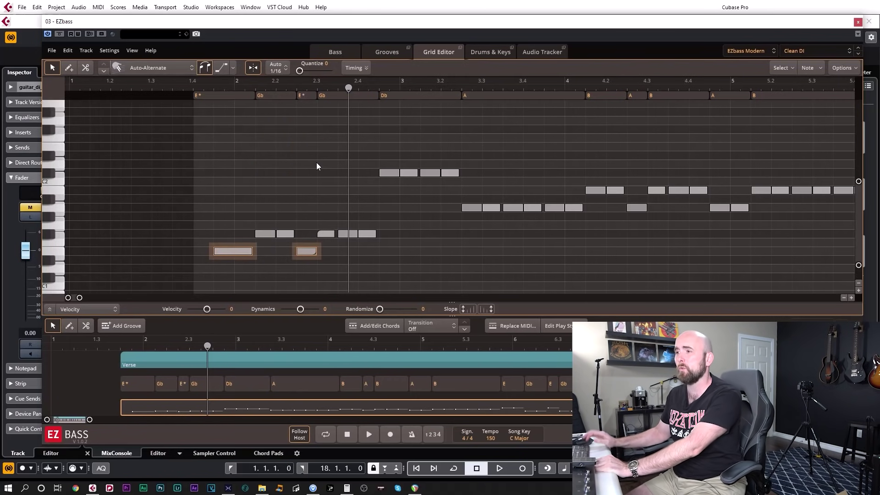
Audition the opening bars and delete the middle one of the three consecutive Gb notes between beat 2.3 and the Db chord.
key("space")
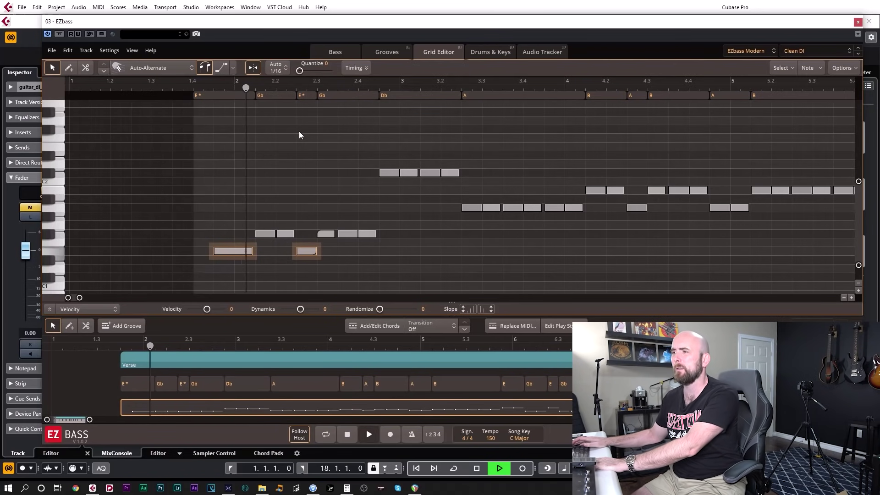
key("space")
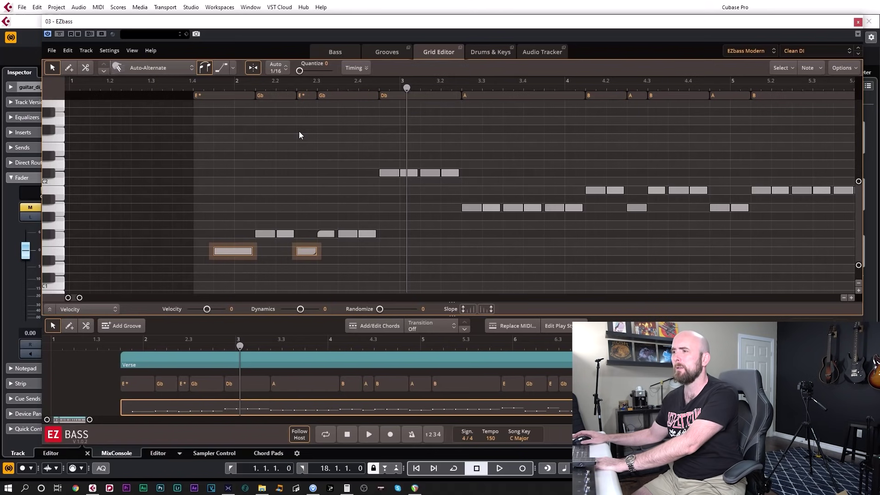
key("space")
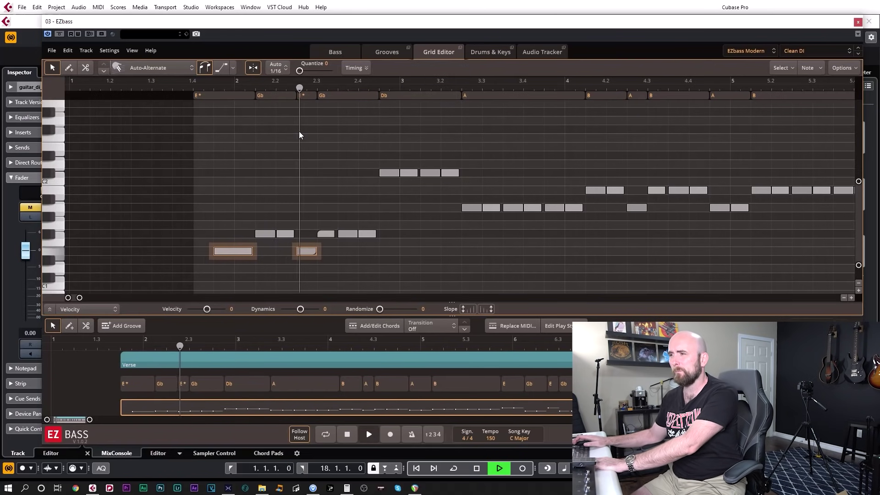
key("space")
left_click(351, 236)
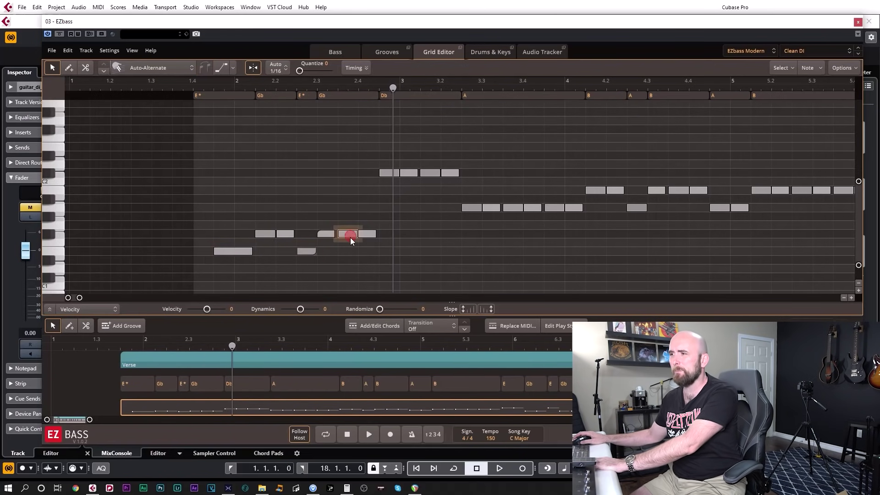
key("Delete")
key("space")
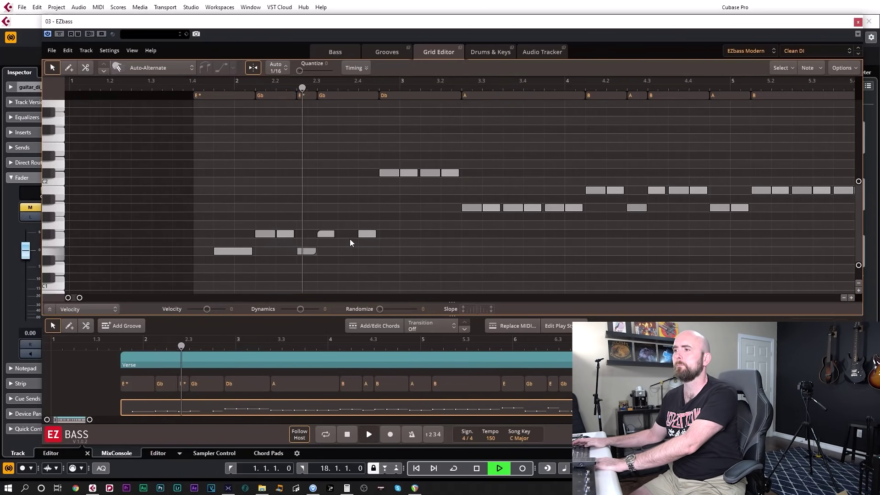
key("space")
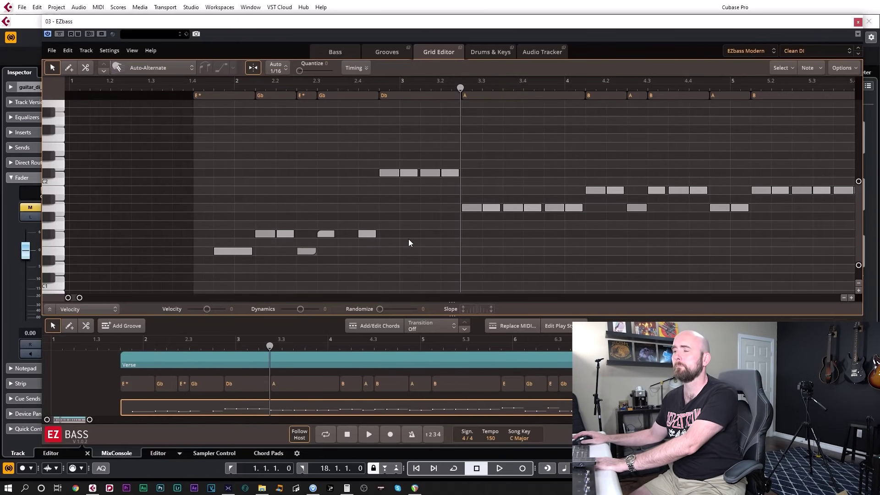
Apply the hammer-on style to the first two E-to-Gb note pairs in the groove and play them back.
key("KP_Subtract")
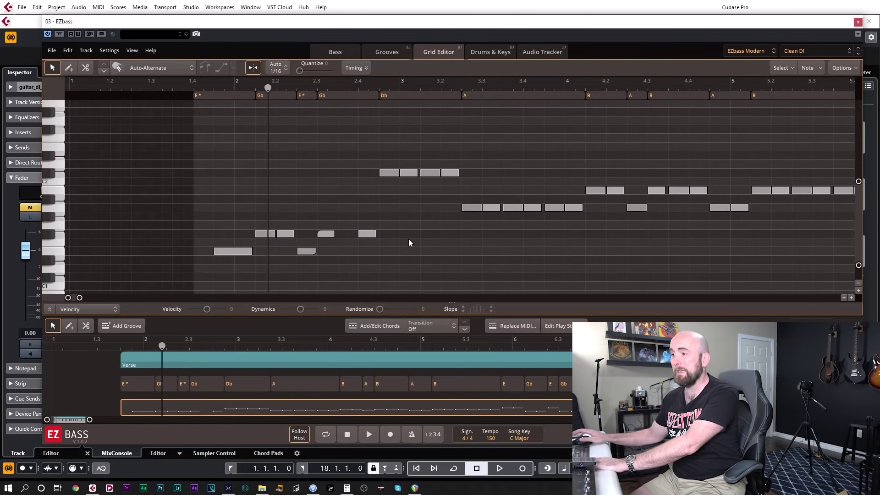
left_click(252, 249)
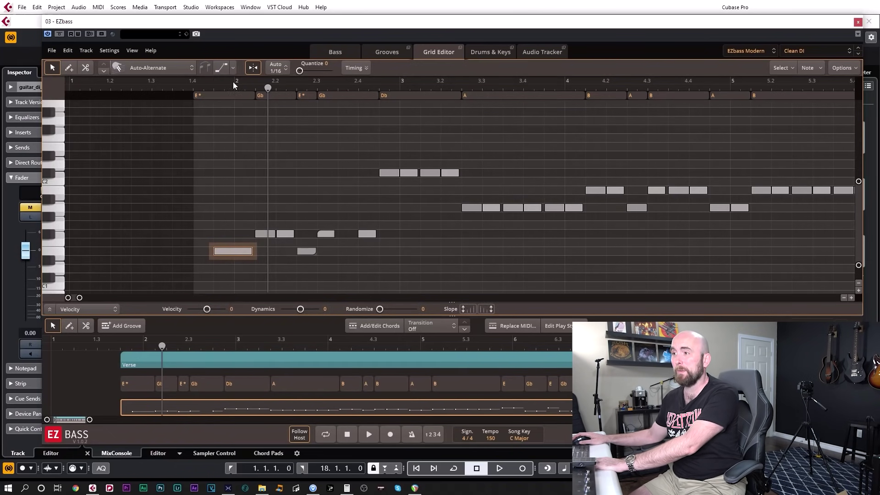
left_click_drag(261, 253, 261, 253)
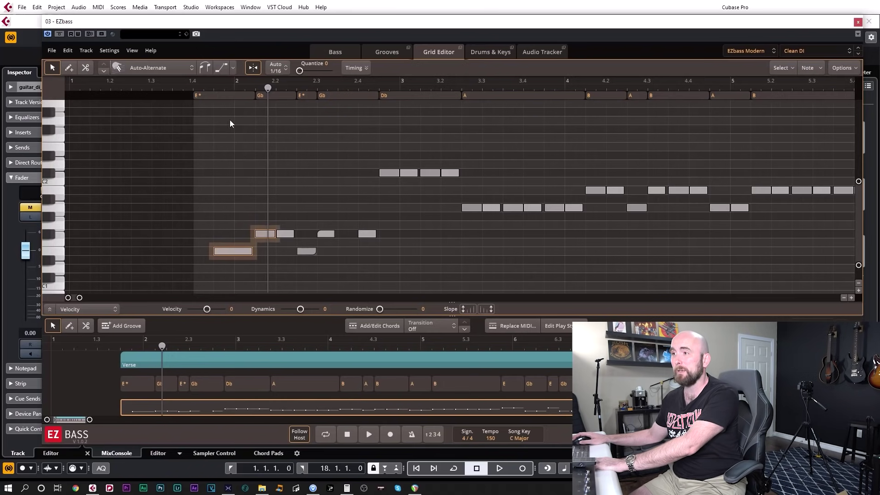
left_click_drag(296, 227, 320, 262)
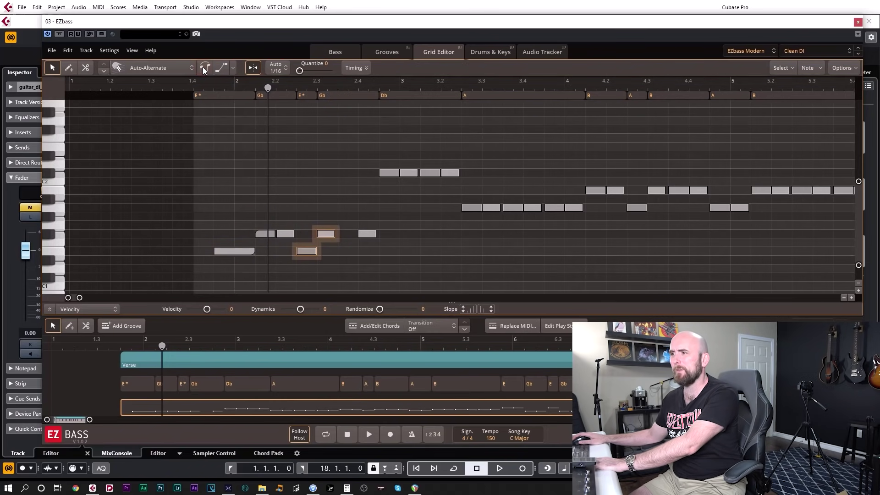
key("space")
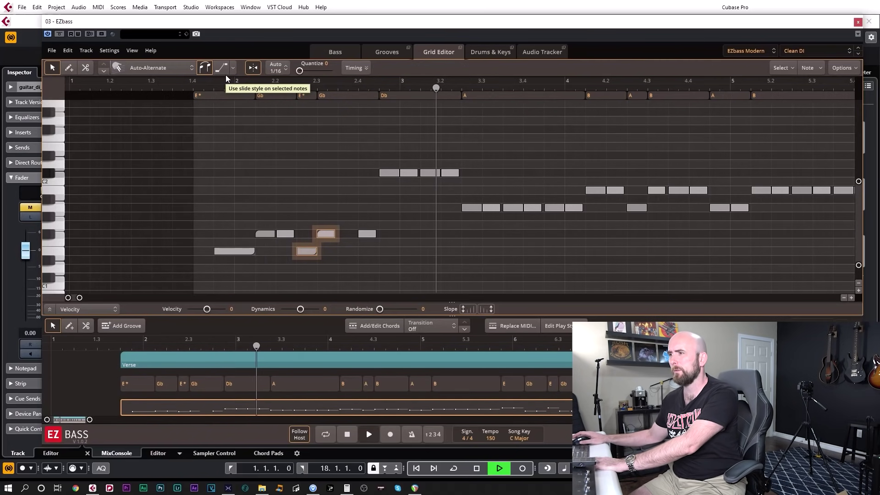
key("space")
Delete the second Db note, at the start of bar 3, and play back the passage.
left_click(413, 176)
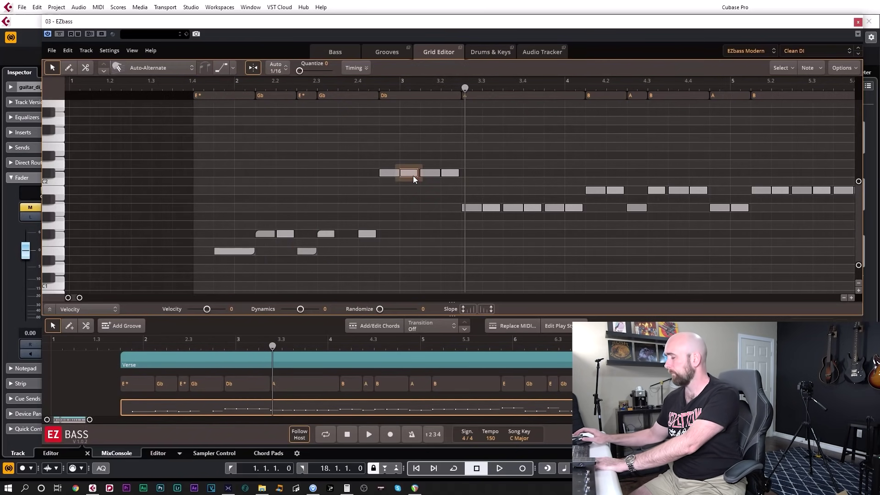
key("Delete")
key("space")
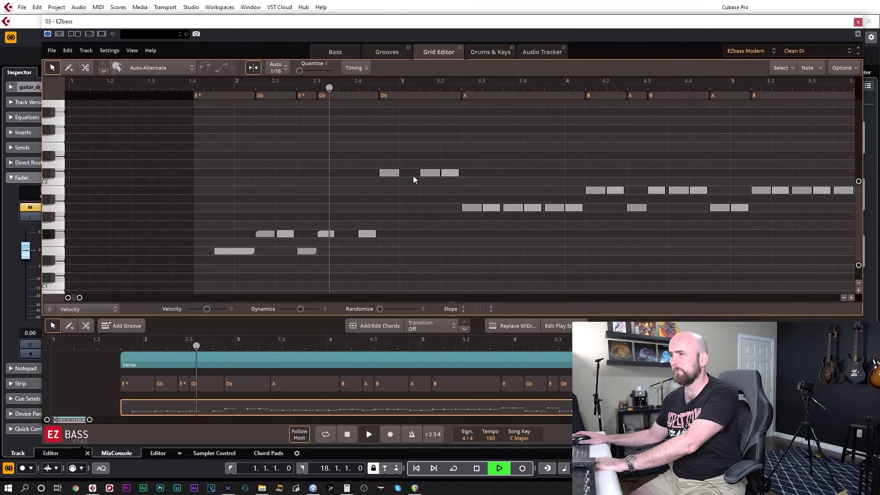
key("space")
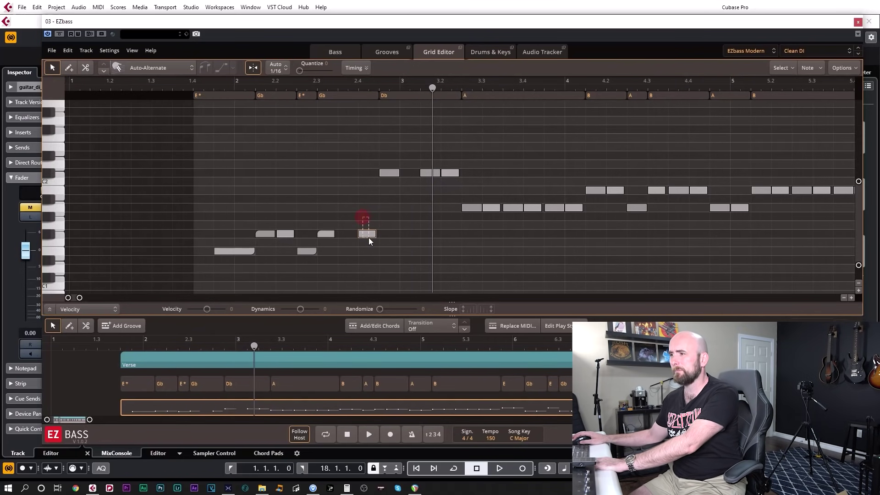
Apply Smooth Slide (Legato) from the Gb note just before bar 3 up to the first Db note and play it back.
left_click_drag(364, 157, 390, 233)
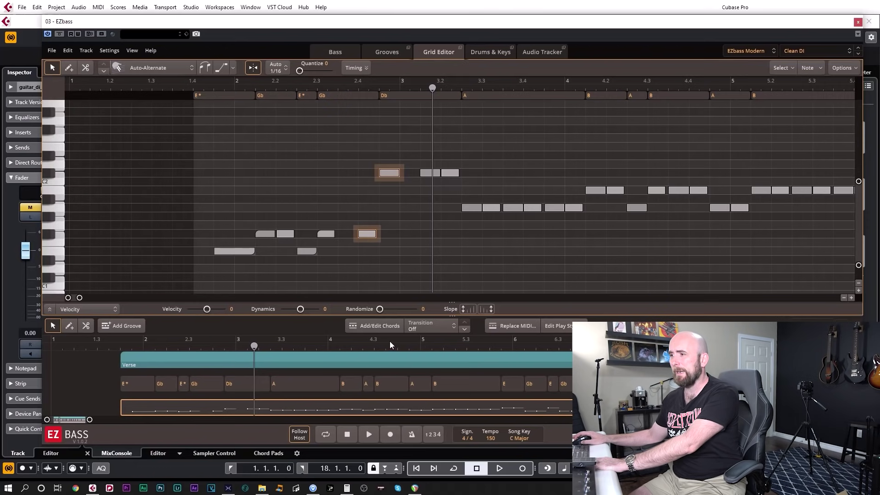
left_click(441, 327)
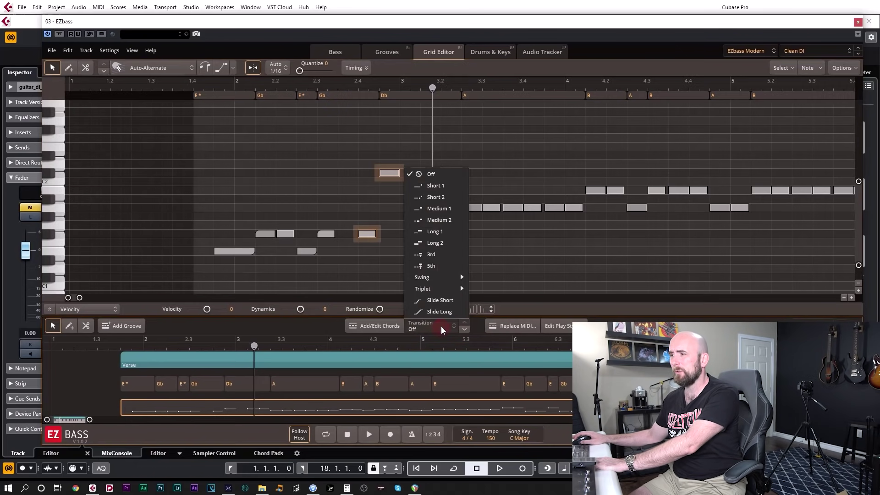
left_click(233, 67)
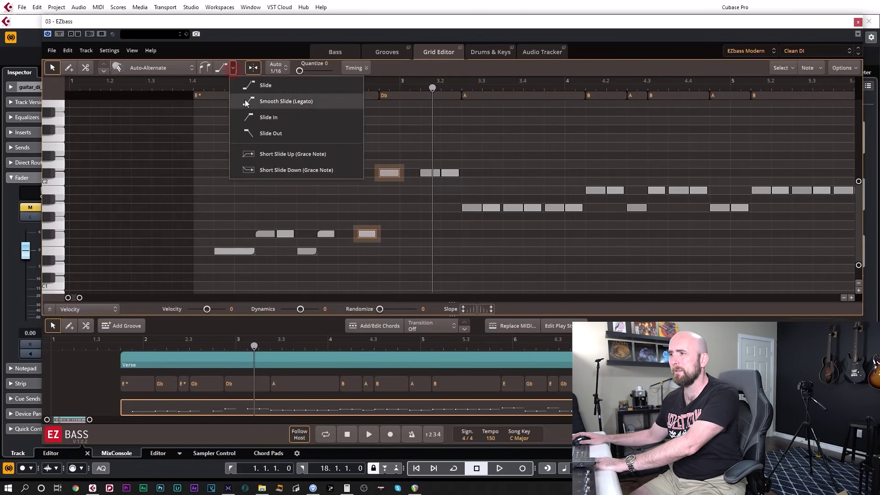
left_click(271, 100)
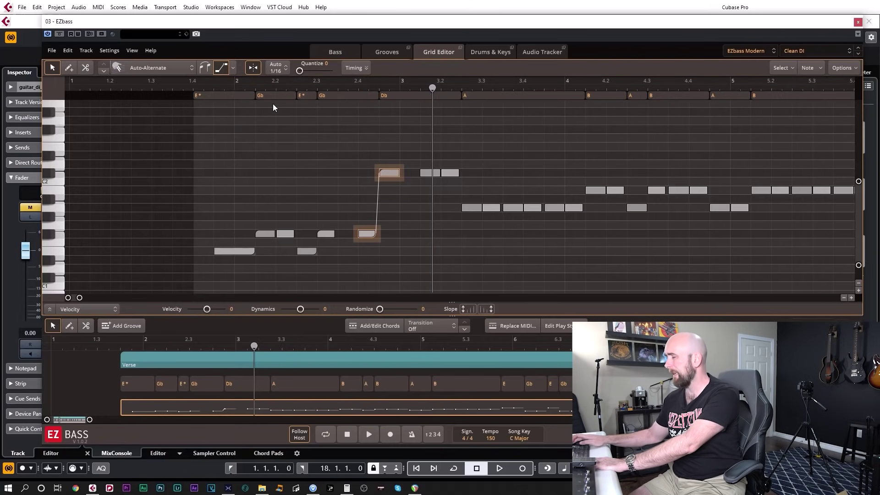
key("space")
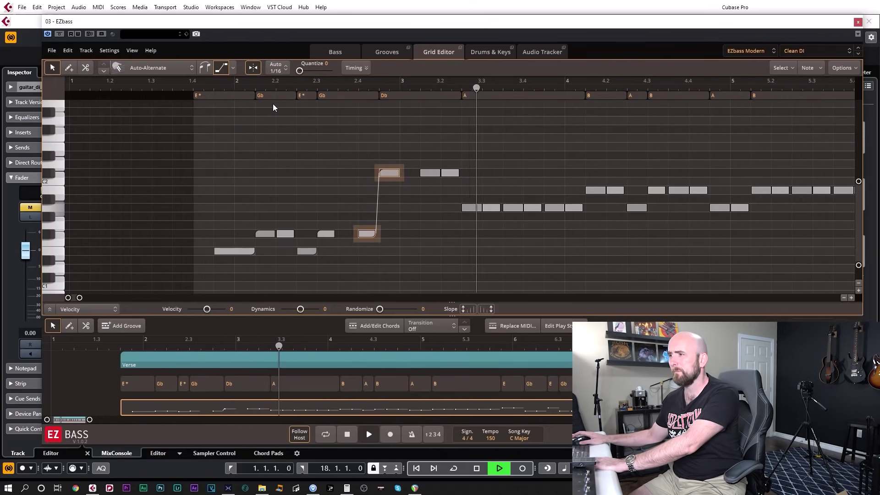
key("space")
Extend the first Db note at bar 3 to the start of the next Db note and play back the passage.
left_click(407, 152)
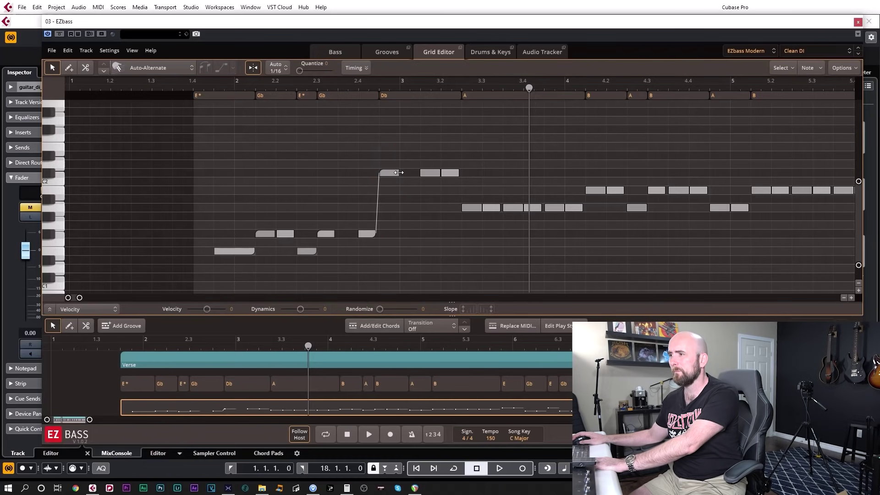
left_click_drag(398, 173, 409, 178)
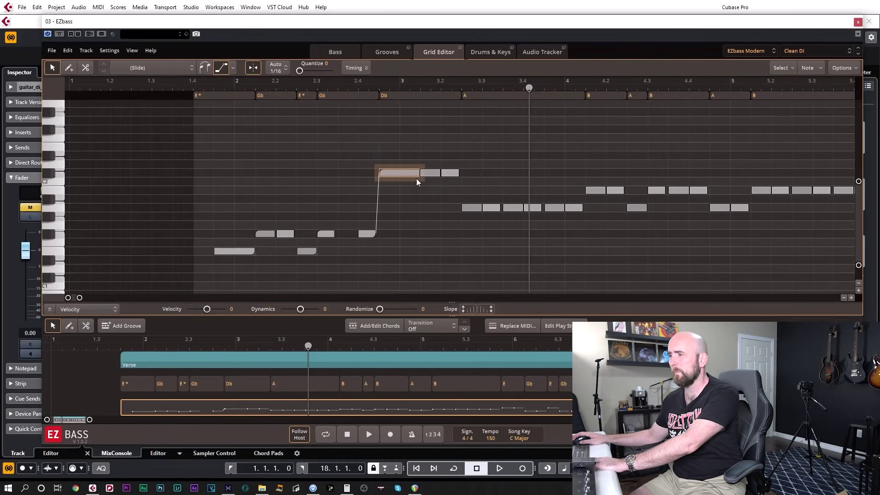
key("space")
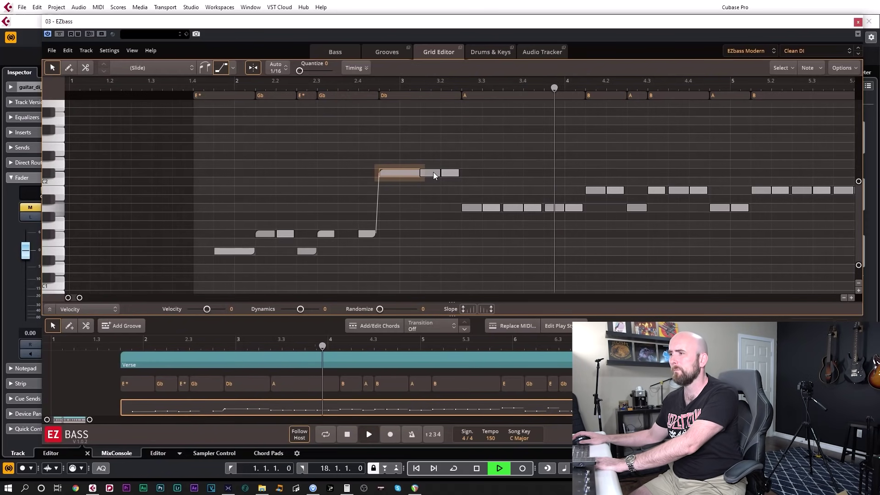
key("space")
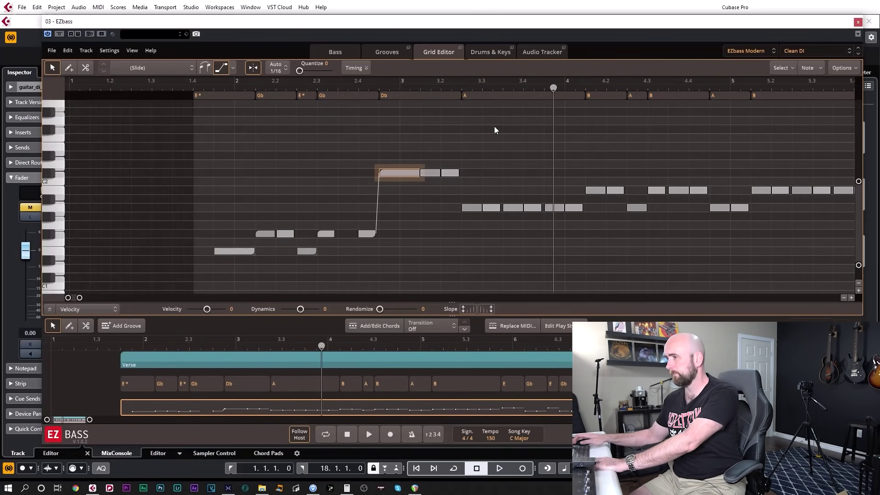
key("space")
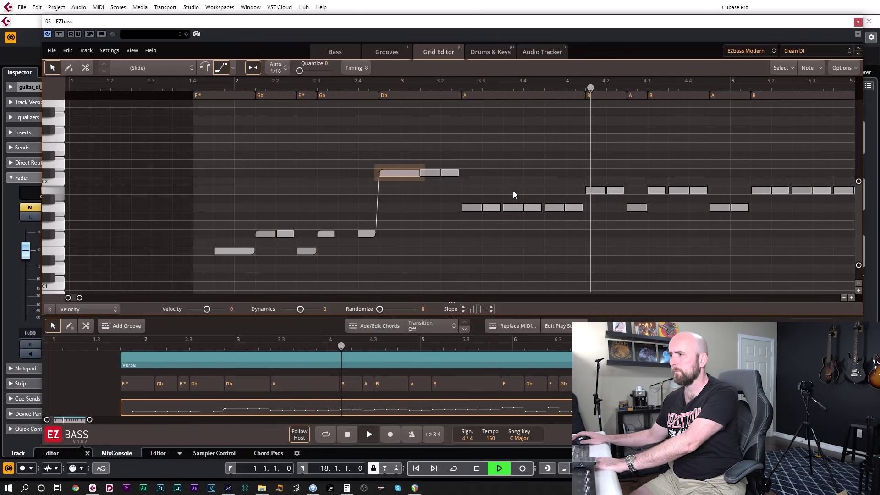
key("space")
Delete the last A note at bar 4, extend the previous A up to the B, and apply a hammer-on between them.
left_click(579, 209)
key("Delete")
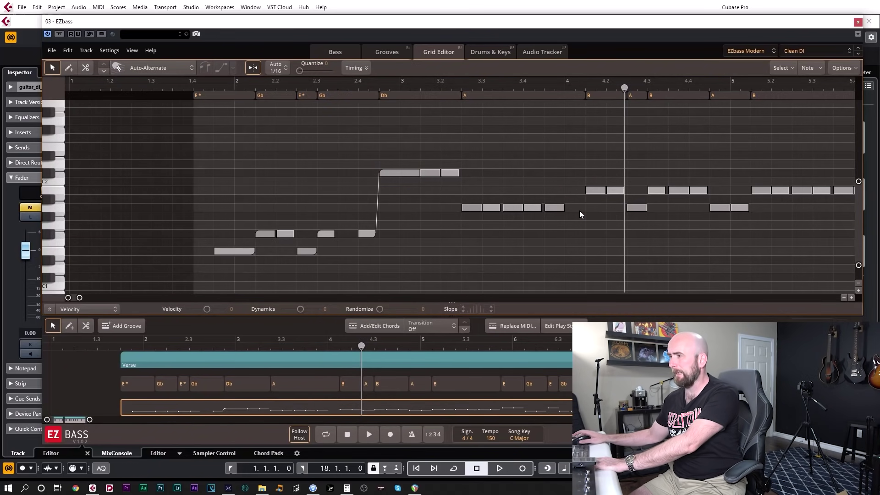
left_click(561, 208)
left_click(579, 188)
left_click_drag(583, 214, 591, 216)
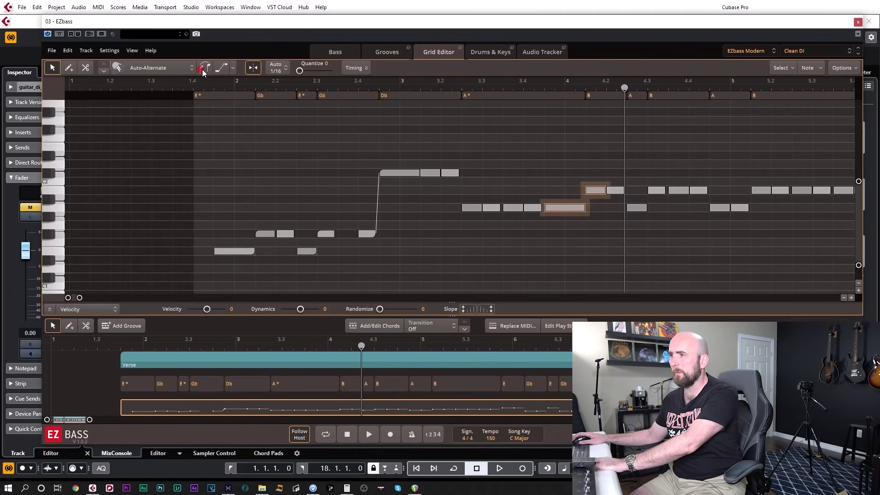
key("space")
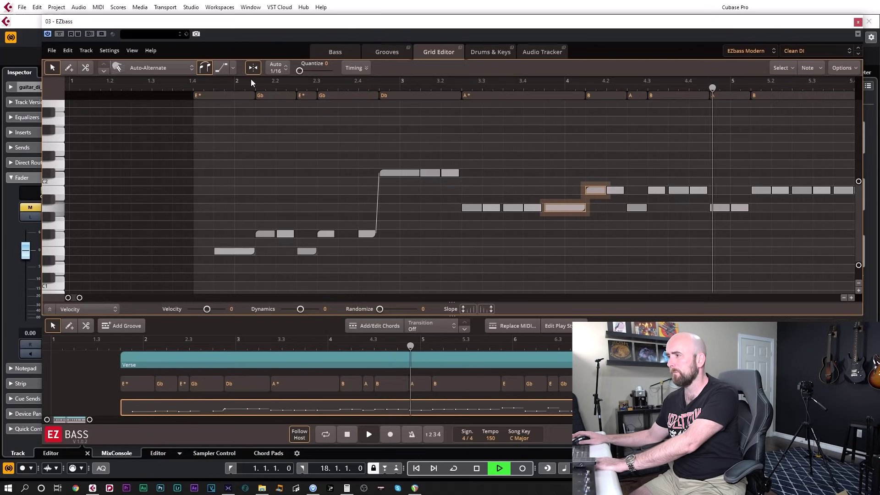
key("space")
Delete the middle one of the three consecutive B notes after beat 4.3 and play back the passage.
left_click(677, 190)
key("Delete")
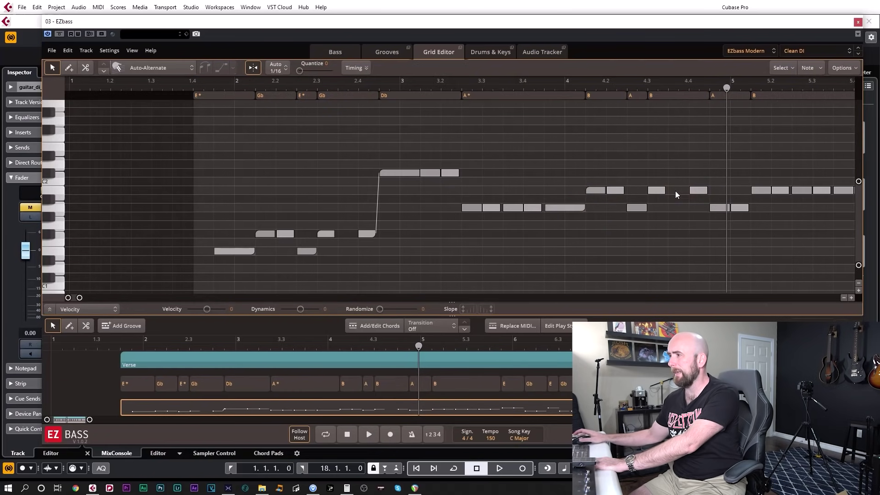
scroll(629, 207, "right", 3)
scroll(356, 243, "right", 1)
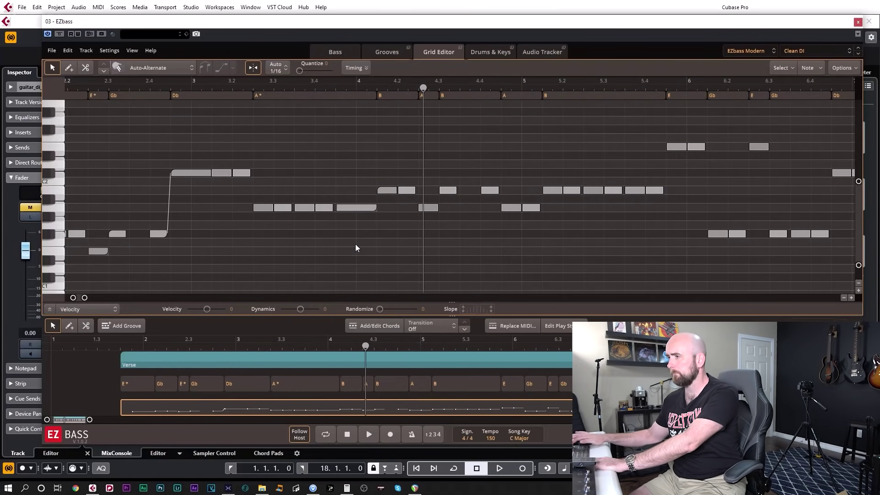
key("space")
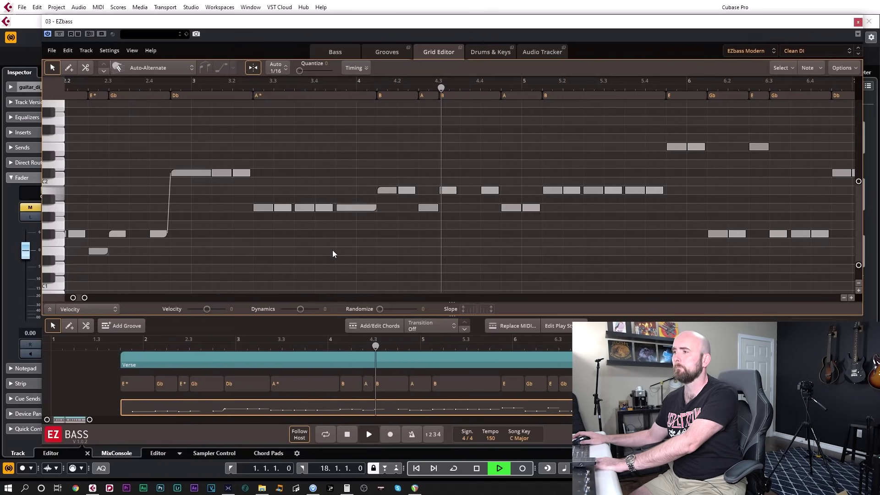
key("space")
Delete the second A note at the start of bar 5 and play back the passage.
left_click(530, 208)
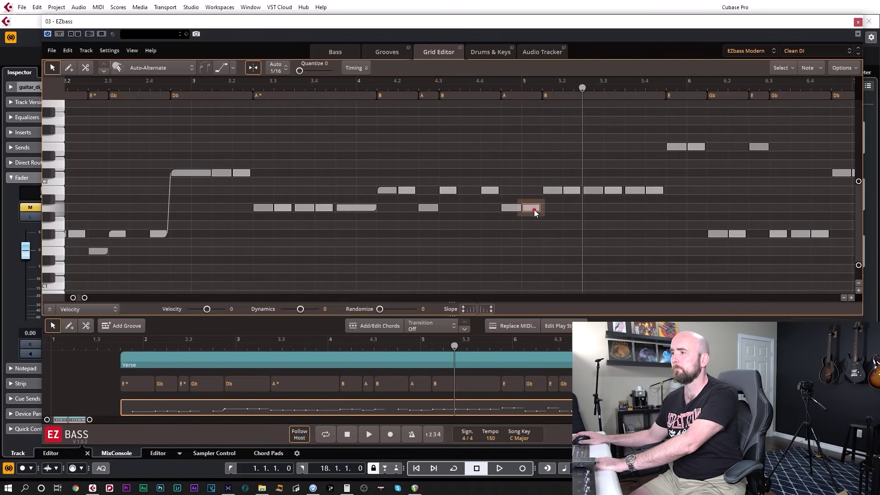
key("Delete")
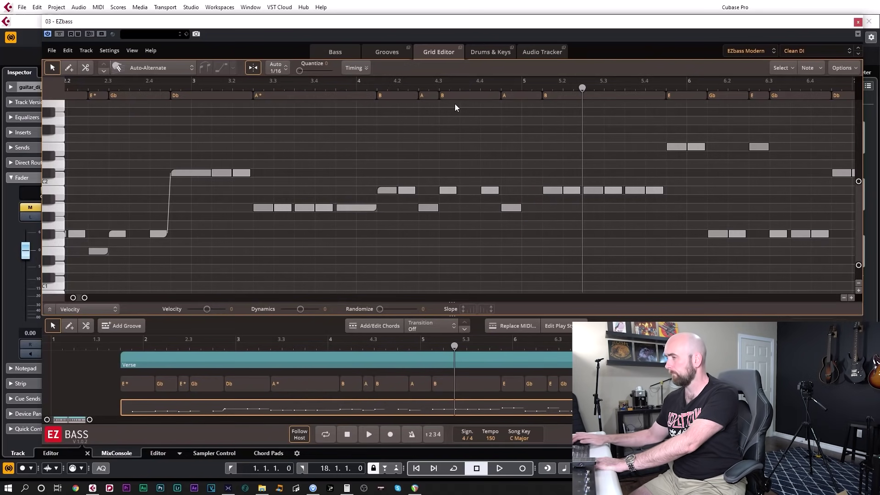
key("space")
key("space")
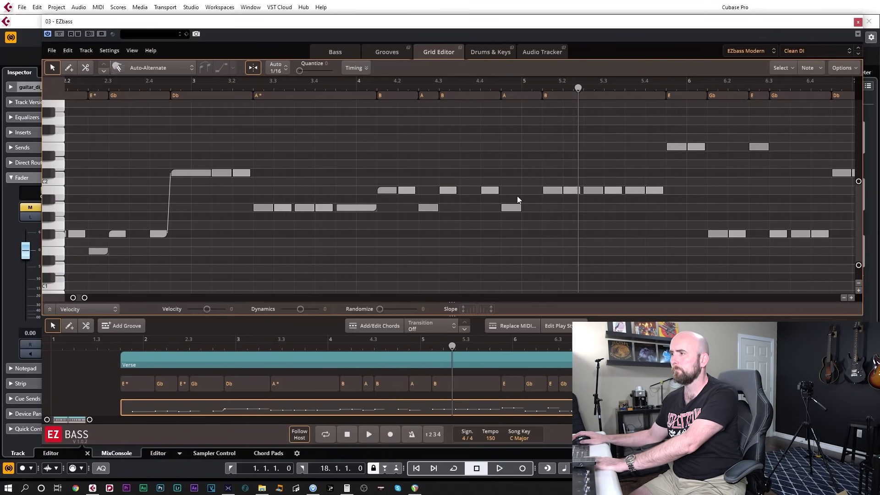
Extend the remaining A note before bar 5 up to the following B, apply a hammer-on to the pair, and play it back.
left_click_drag(520, 208, 537, 212)
left_click_drag(535, 180, 551, 211)
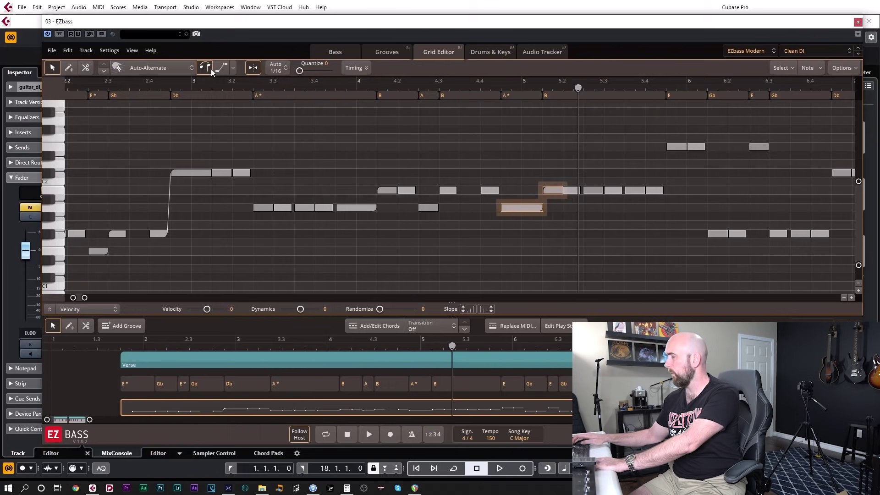
key("space")
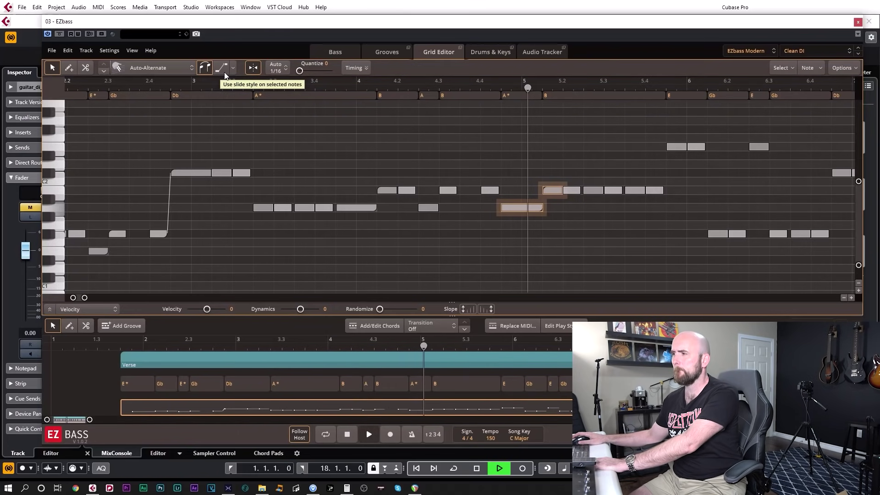
key("space")
key("space")
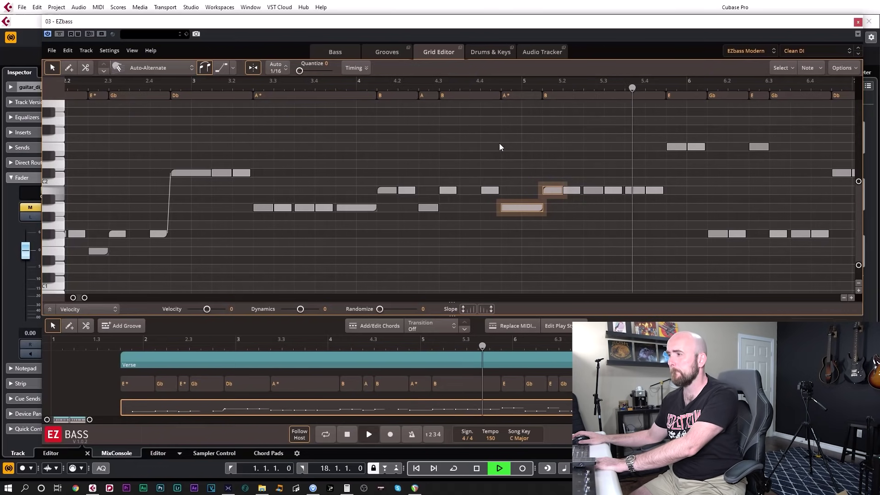
key("space")
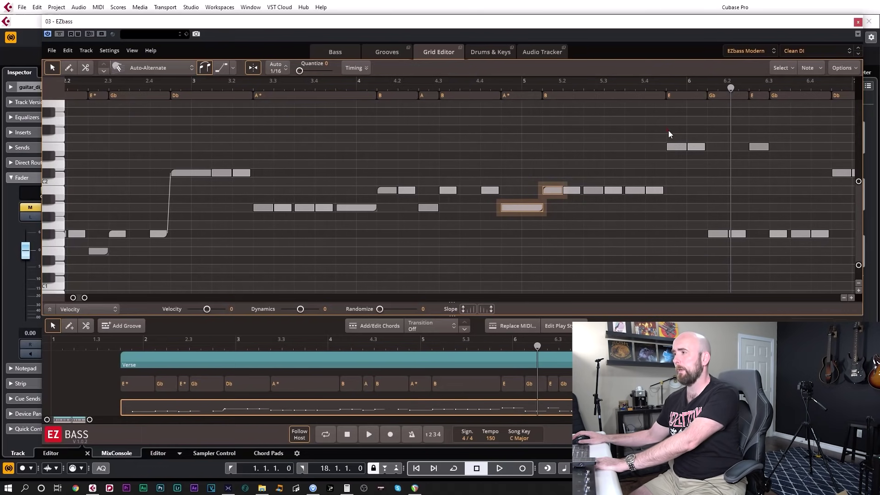
Transpose the three E notes around bar 6 down one octave and apply hammer-ons to both E-to-Gb transitions.
left_click_drag(669, 134, 777, 167)
key("shift+Down")
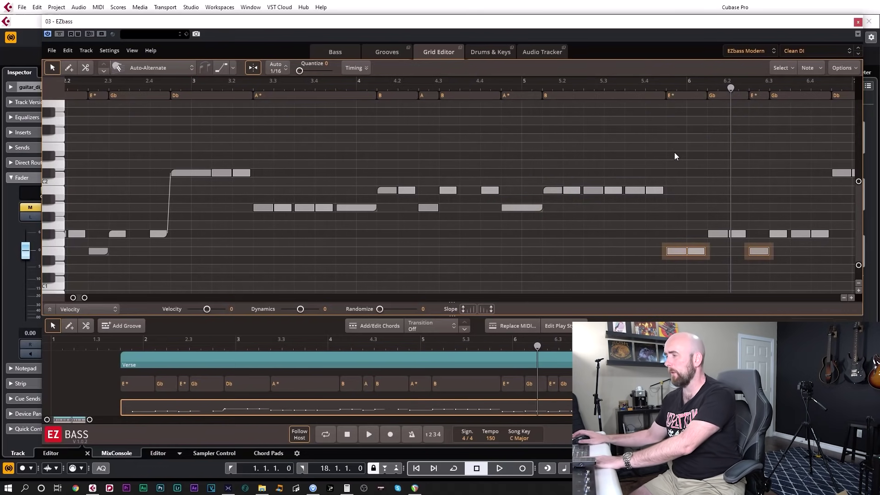
left_click(708, 205)
left_click_drag(709, 257, 709, 259)
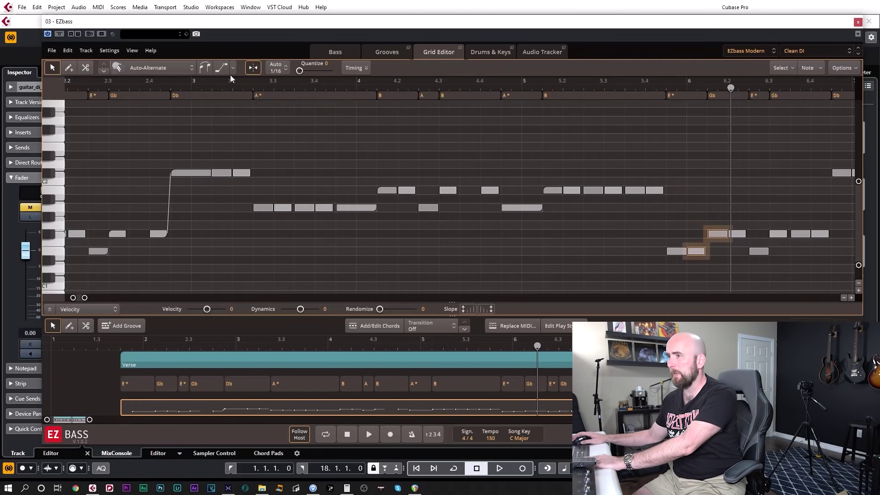
left_click_drag(769, 228, 775, 257)
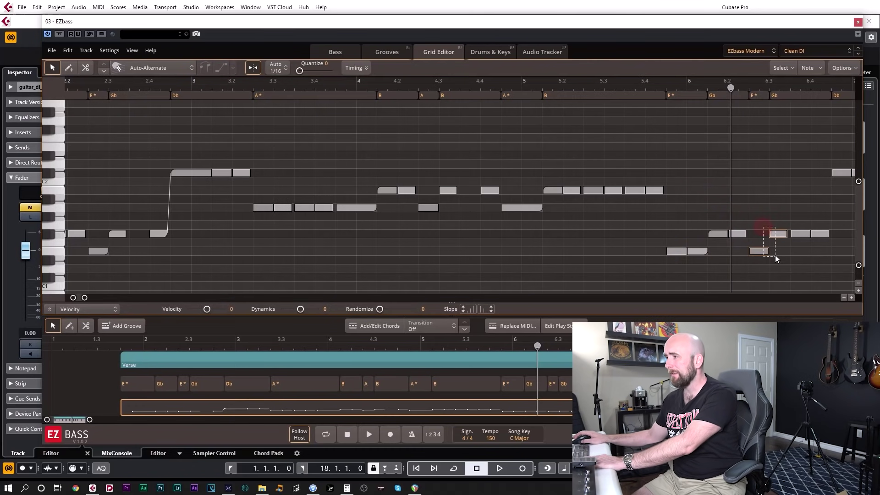
key("space")
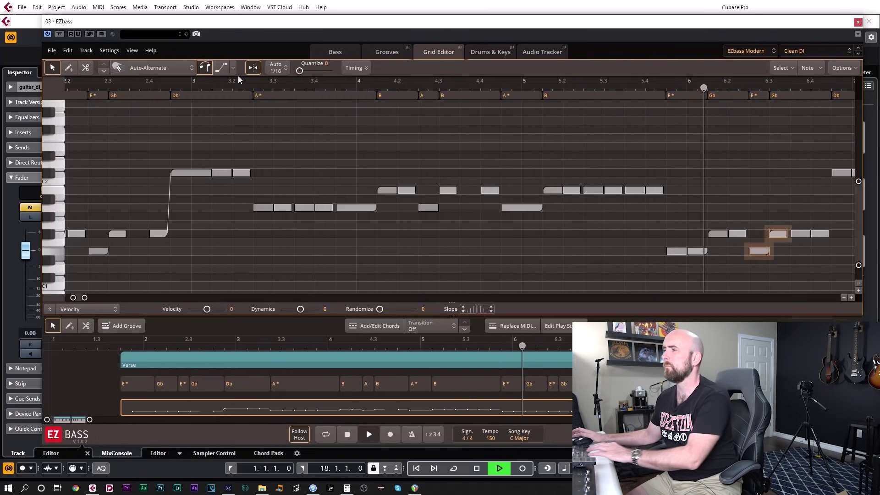
key("space")
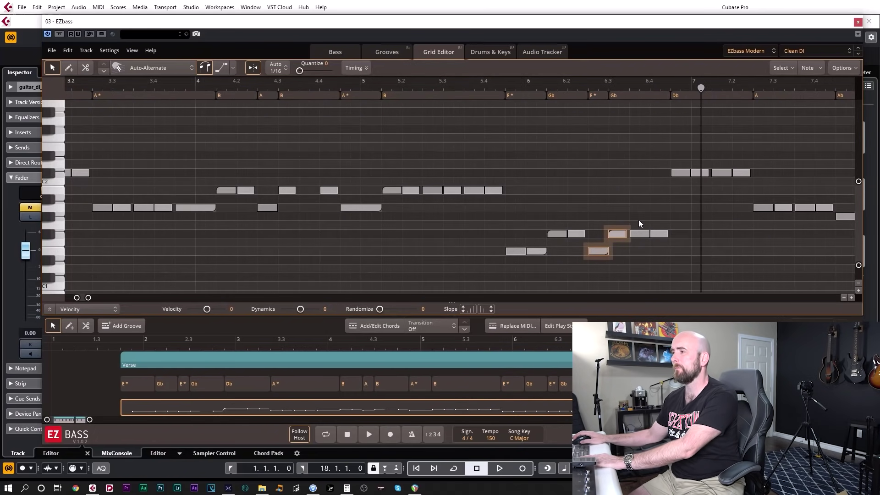
Delete the last Gb note before the Db chord at bar 7 and play back the passage.
left_click(661, 232)
key("Delete")
key("space")
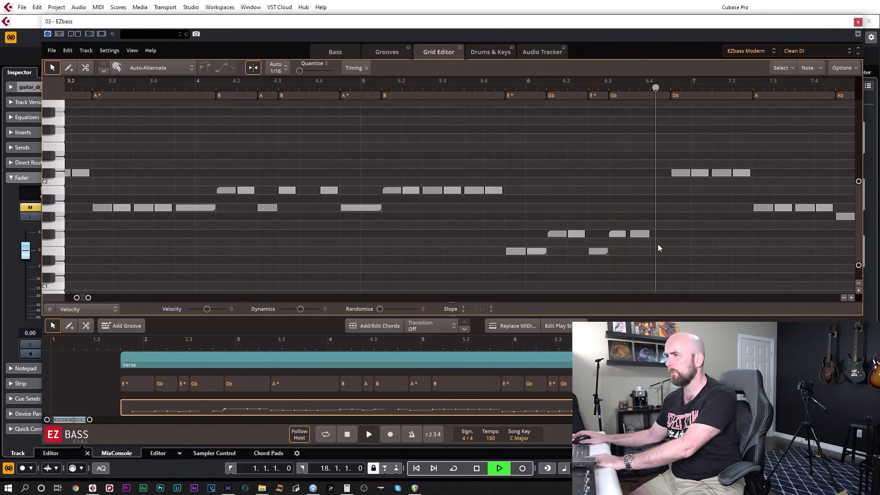
key("space")
Try deleting the third of the four Db notes in bar 7, play it back, and restore the note.
left_click(727, 174)
key("Delete")
key("space")
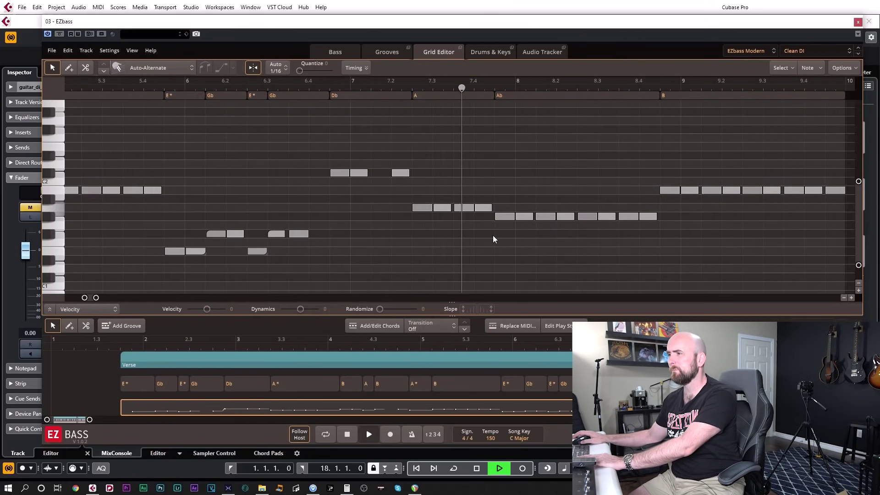
key("space")
double_click(379, 172)
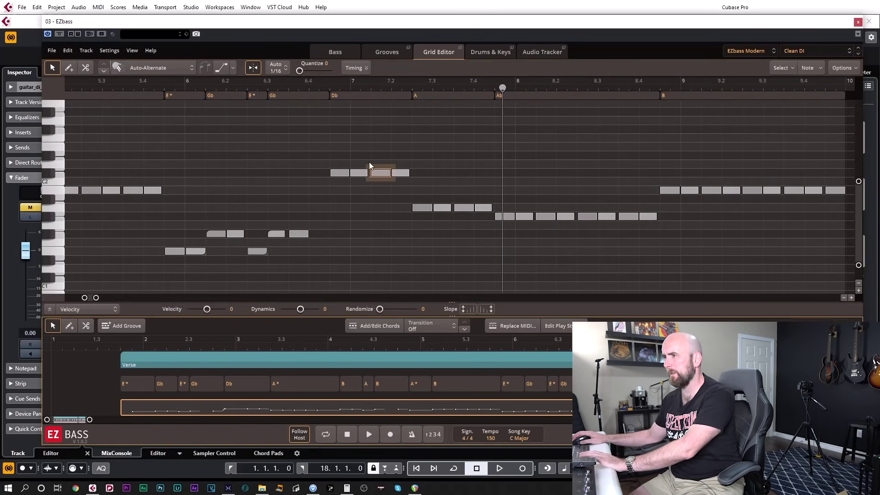
Delete the second Db note at the start of bar 7 and play back the passage.
key("Delete")
key("space")
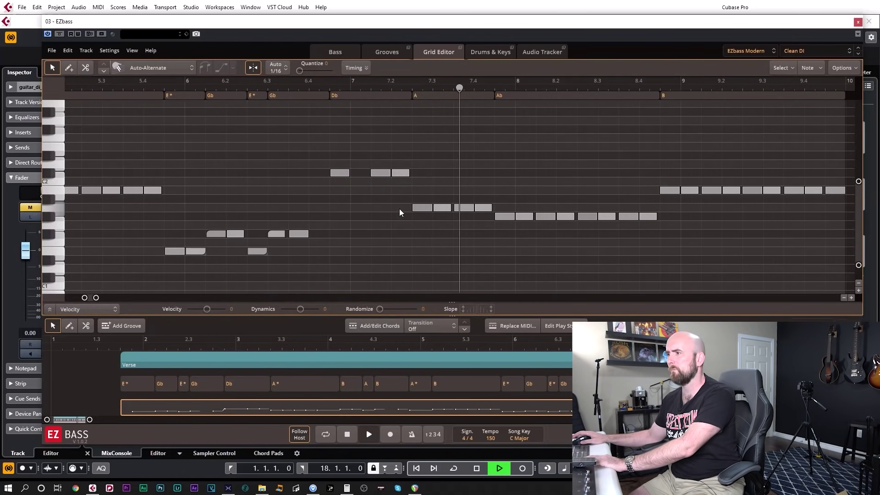
key("space")
Try deleting the second of the four A notes near beat 7.3 and play back the passage.
key("Delete")
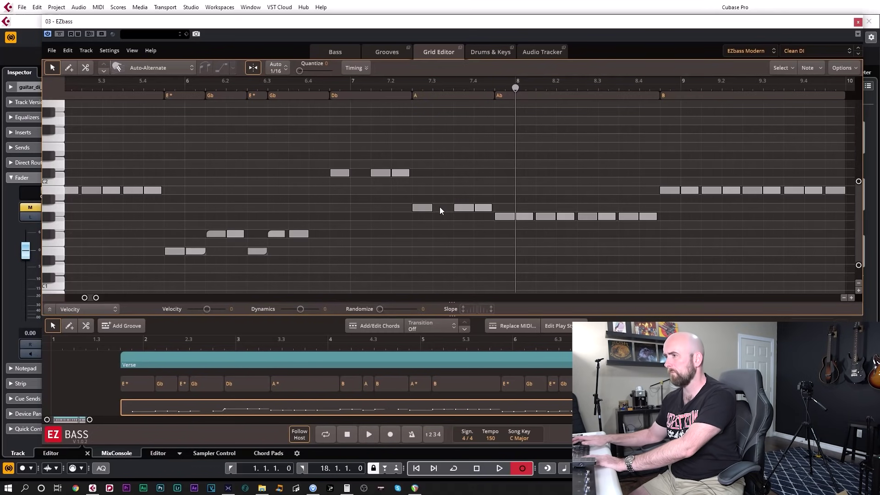
key("space")
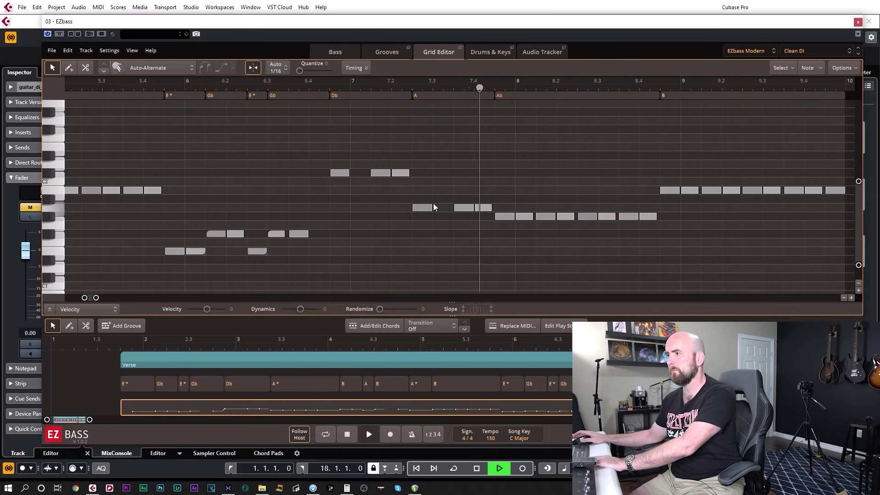
key("space")
Restore the second A note near beat 7.3, delete the third A note instead, and play back the passage.
left_click(462, 208)
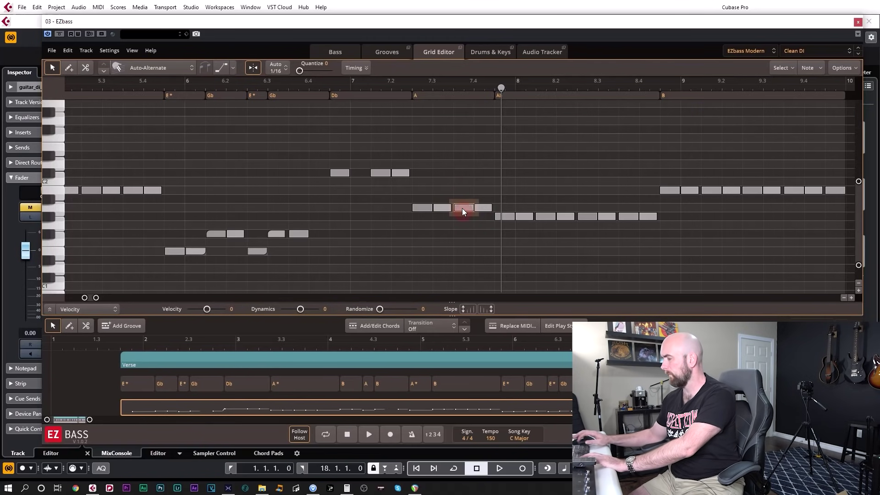
key("ctrl+z")
key("space")
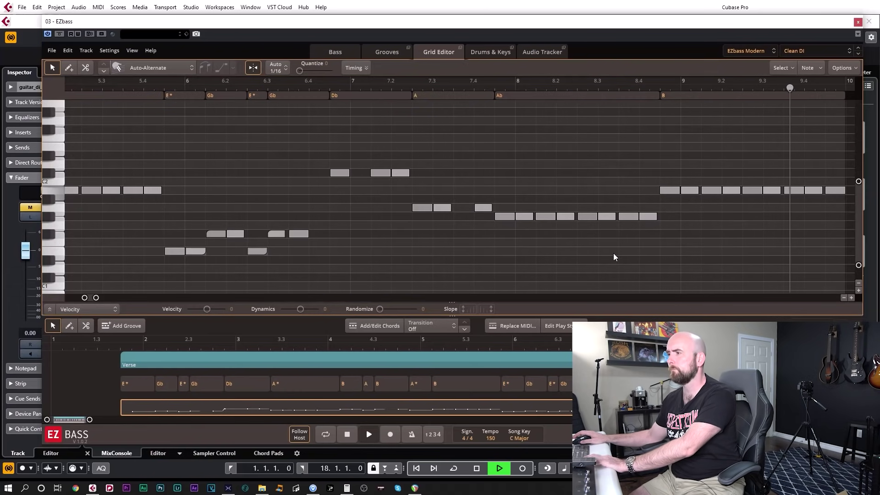
key("space")
Paste a copy of the verse block and butt it against the end of the original at bar 10.
scroll(615, 253, "down", 5)
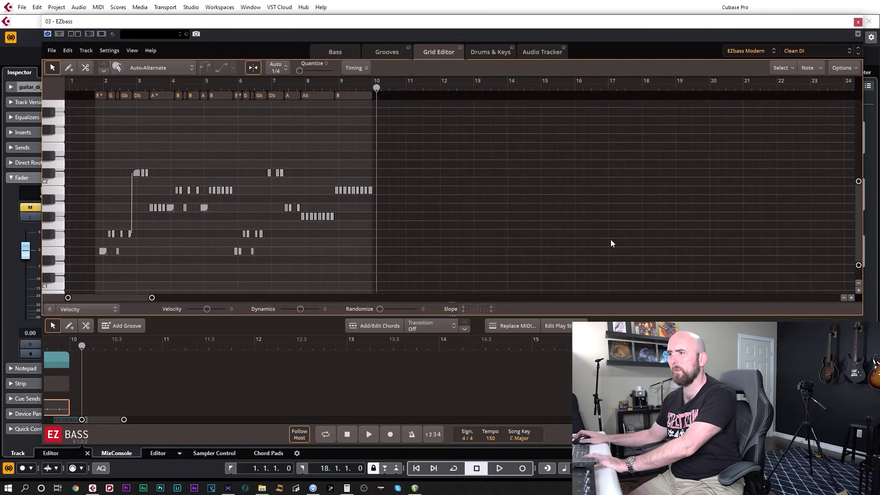
scroll(210, 365, "down", 2)
left_click(309, 84)
key("ctrl+v")
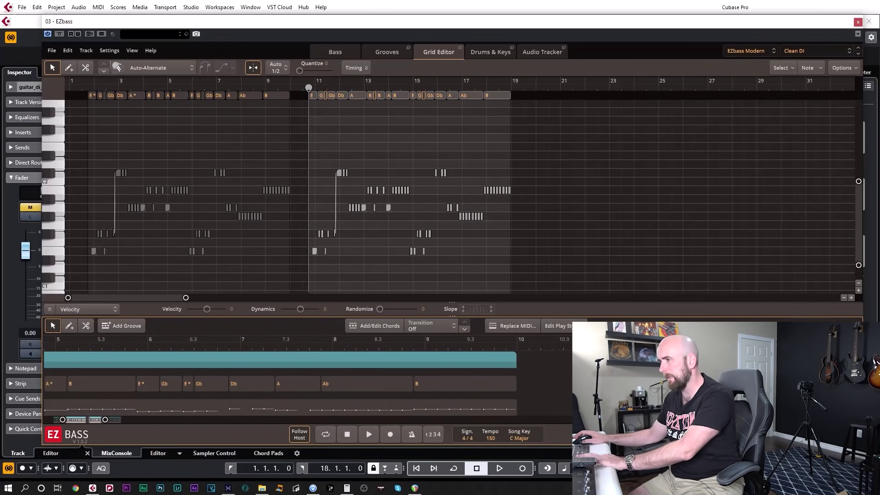
left_click(563, 367)
key("Delete")
left_click_drag(591, 360, 546, 360)
scroll(307, 381, "right", 5)
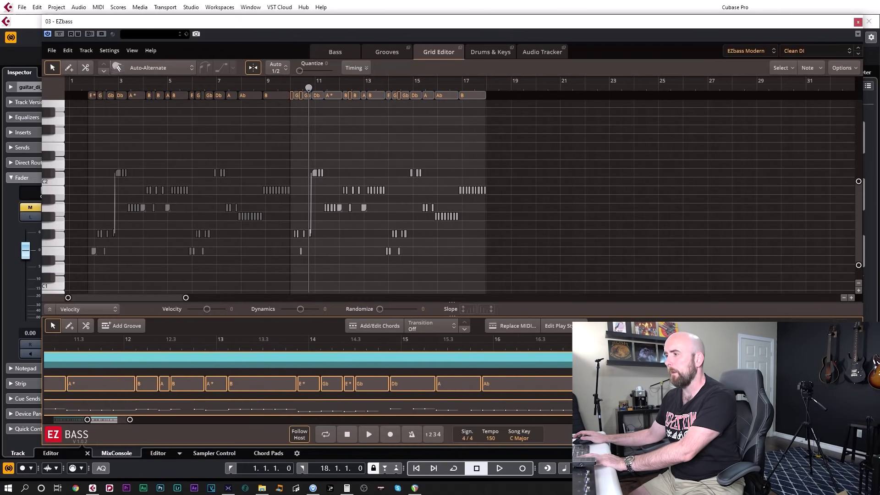
left_click(307, 408)
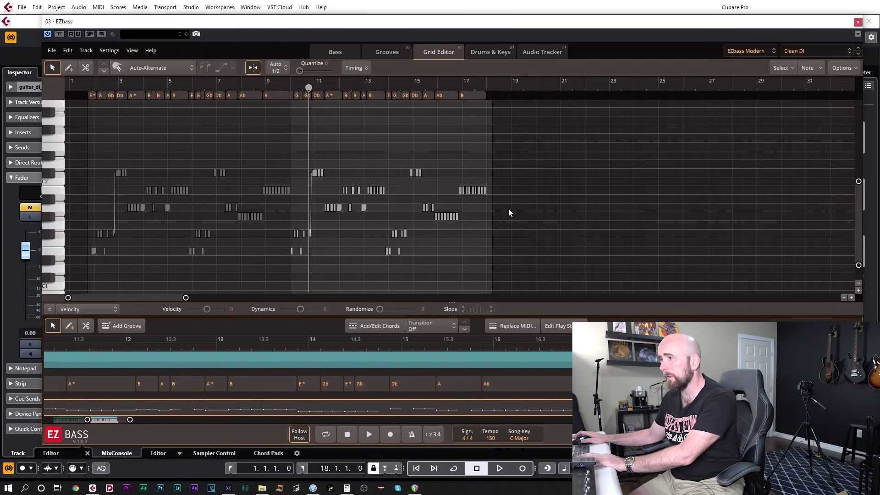
Add one more B note at bar 18 to the end of the second verse.
scroll(497, 210, "up", 8)
right_click(492, 211)
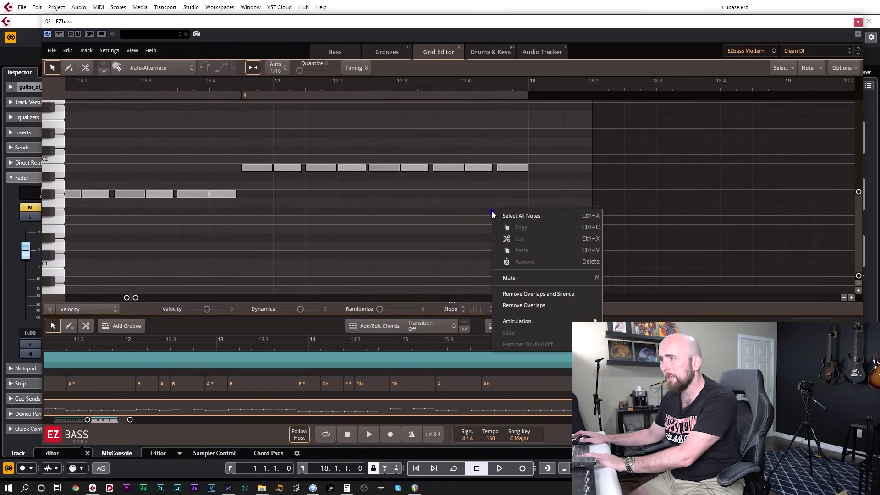
left_click(71, 70)
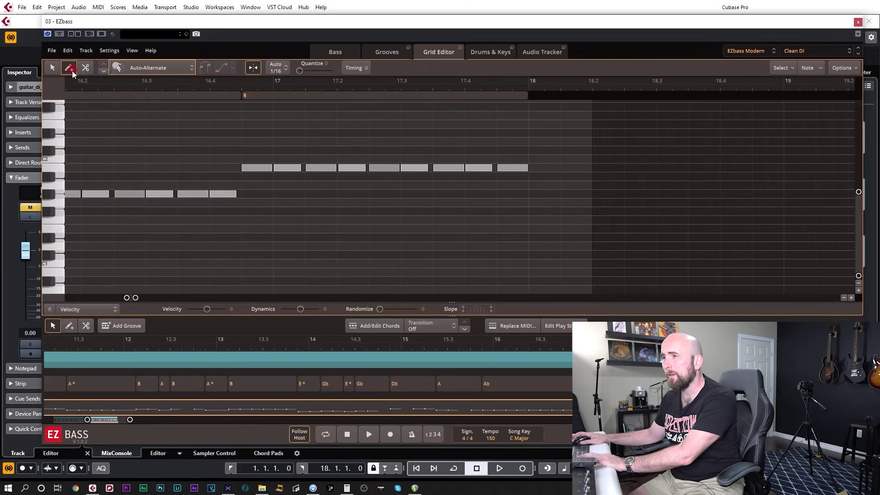
left_click(540, 169)
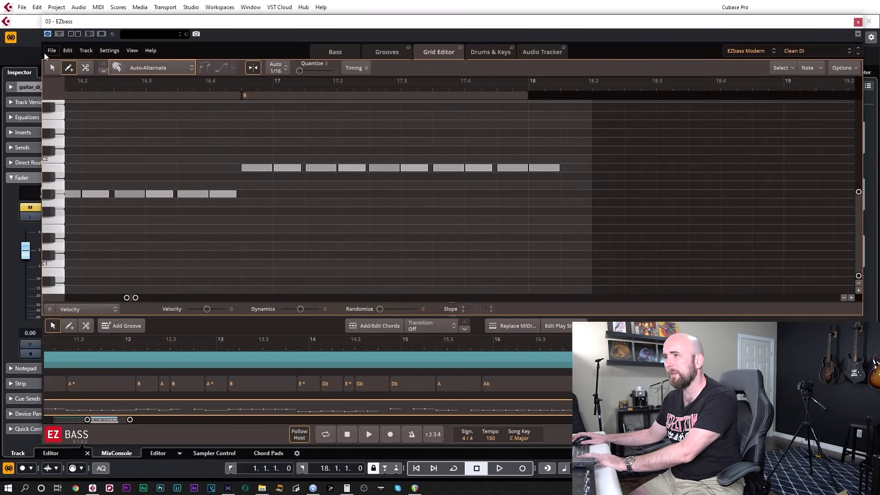
left_click(54, 67)
scroll(537, 197, "up", 3)
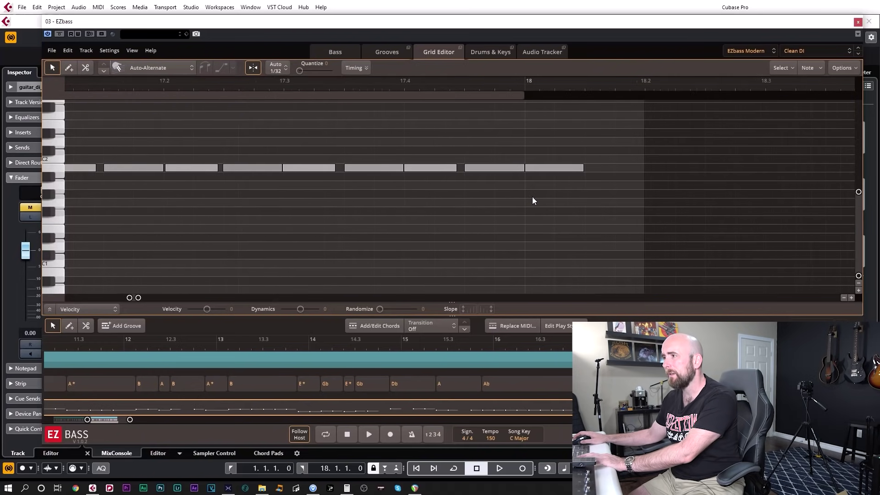
Play back the bass part from bar 1 through the end of both verses.
scroll(532, 197, "down", 2)
scroll(533, 196, "down", 4)
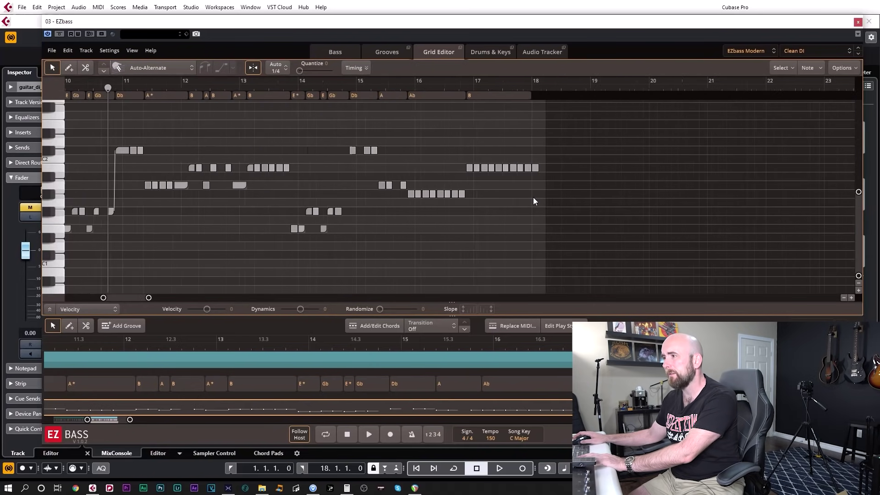
key("space")
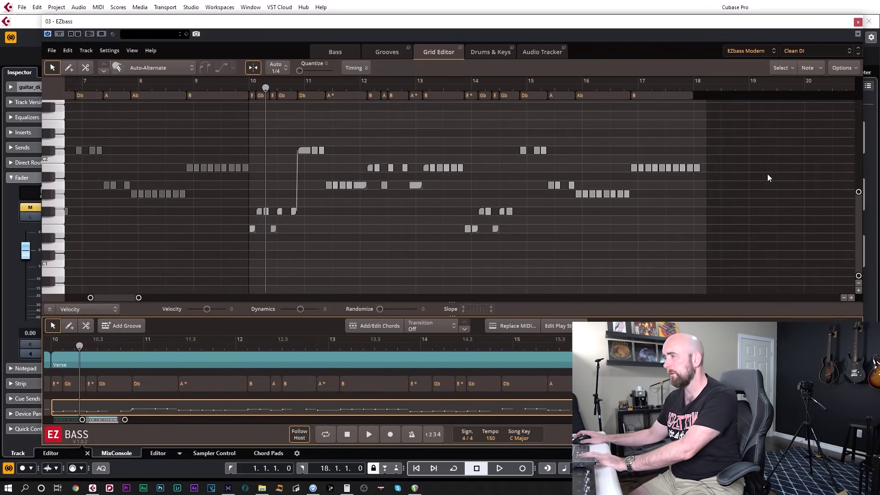
key("space")
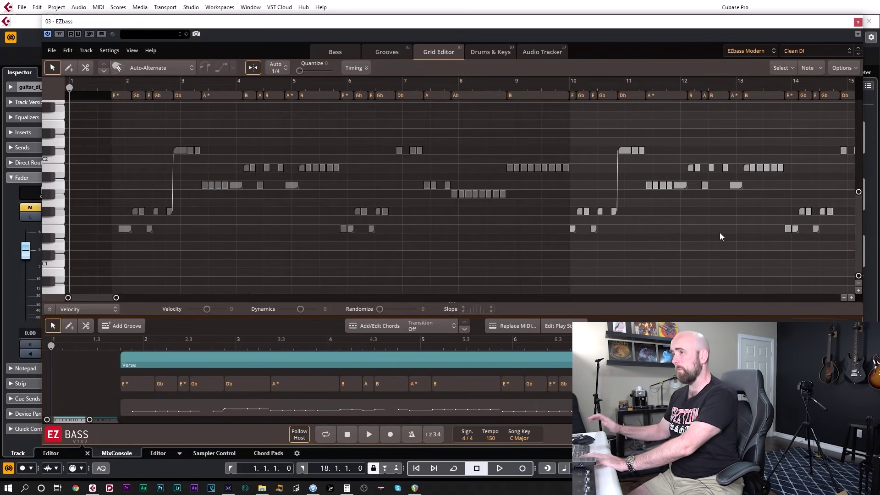
key("space")
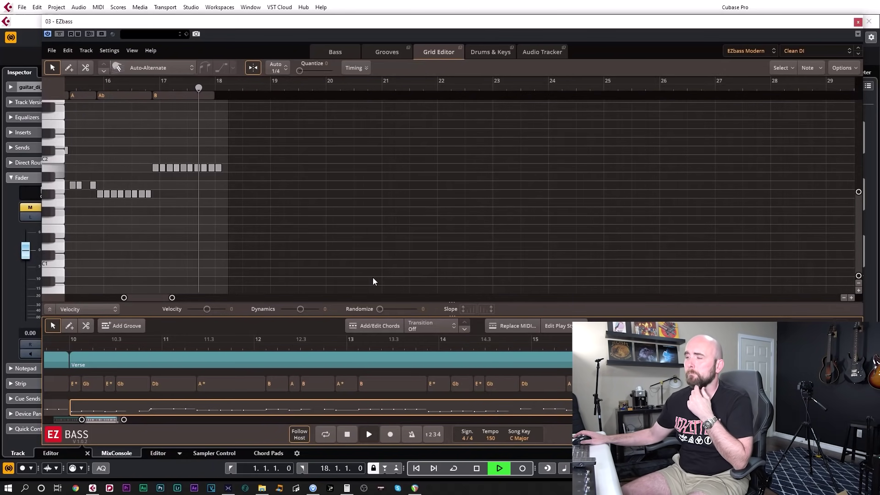
key("space")
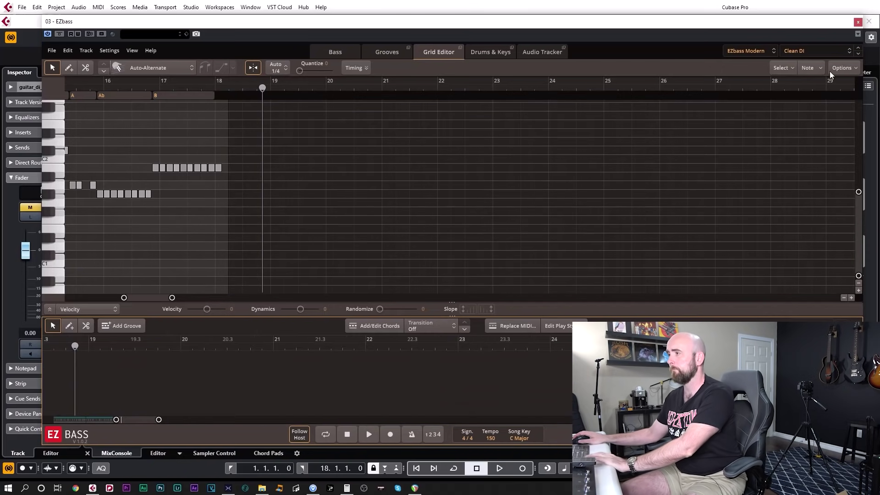
Clear all track solos and raise the EZbass 01 channel level to 1.88 while playing the project from the start.
left_click(859, 23)
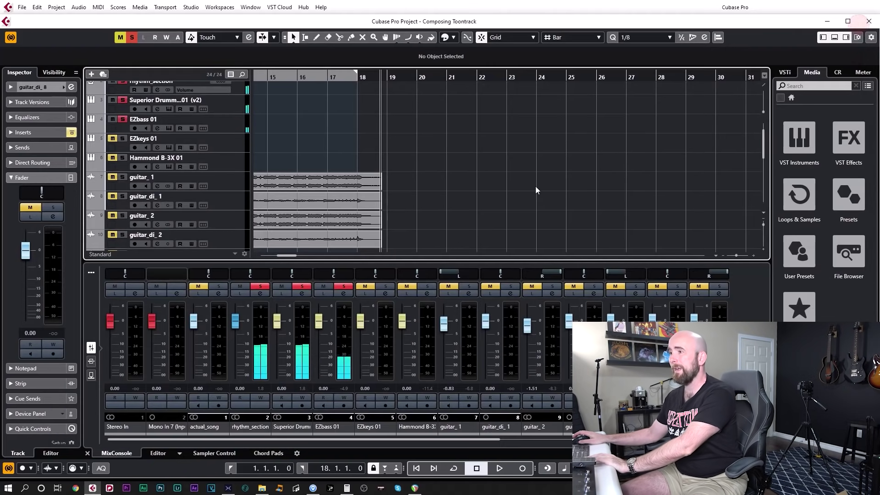
left_click(133, 38)
key("Home")
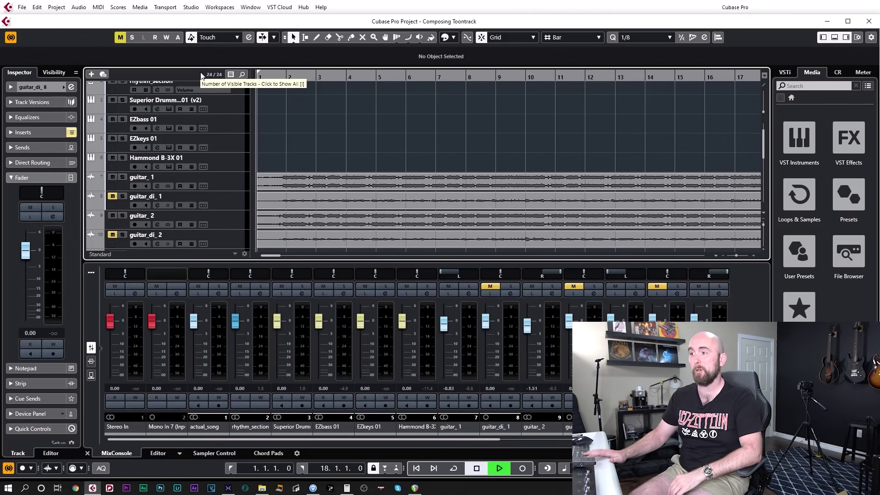
key("space")
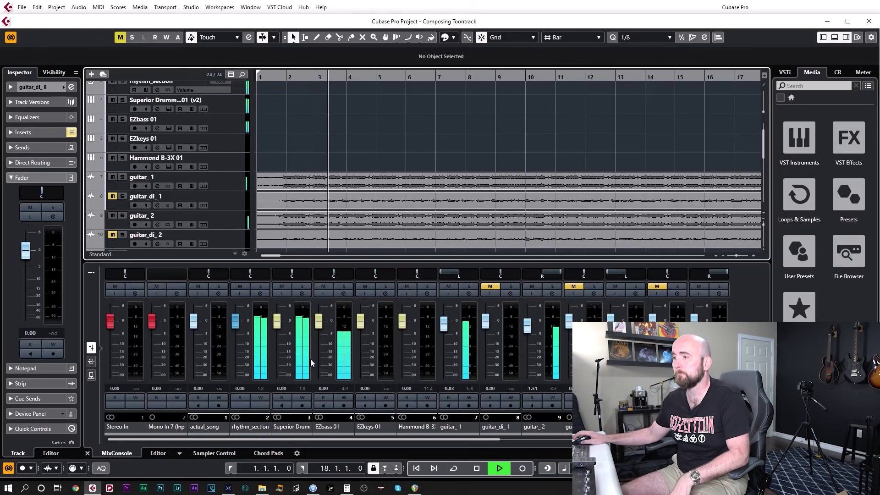
left_click_drag(318, 326, 320, 324)
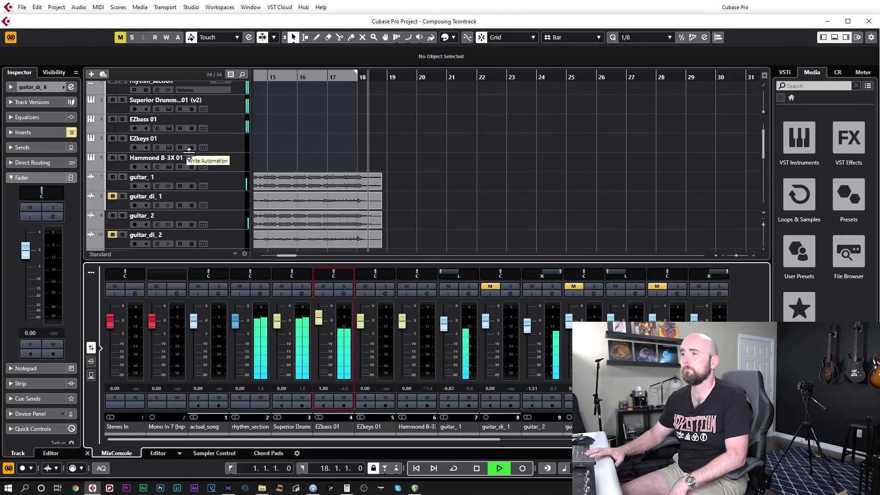
key("space")
Reopen EZbass and remove the slides from the Gb notes up to the Db notes near bars 11 and 3.
left_click(168, 129)
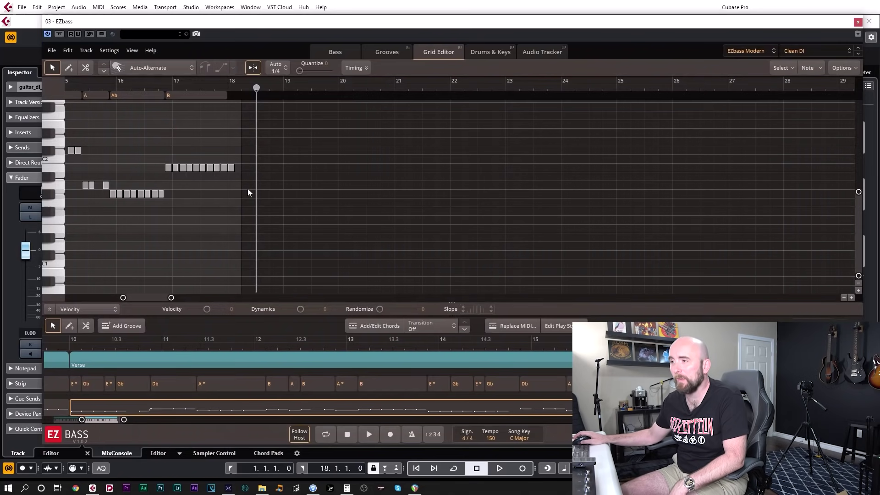
left_click_drag(424, 142, 429, 213)
scroll(302, 170, "left", 5)
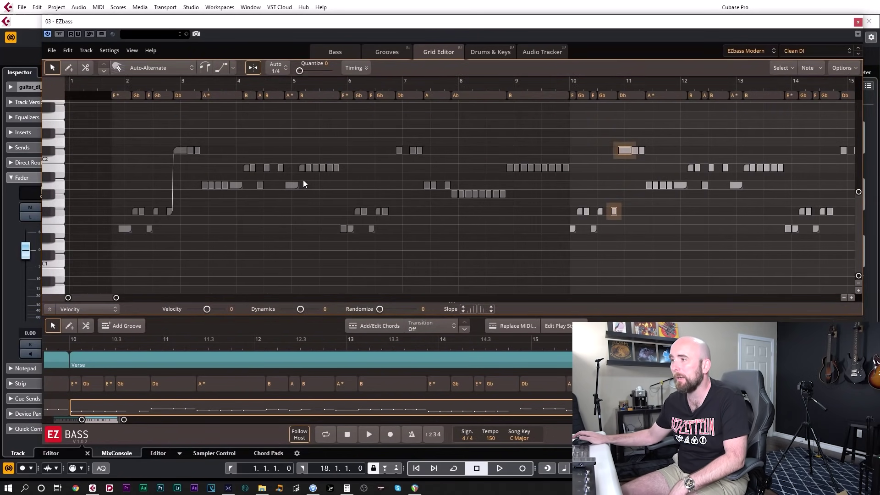
left_click_drag(171, 151, 175, 170)
left_click_drag(182, 214, 182, 216)
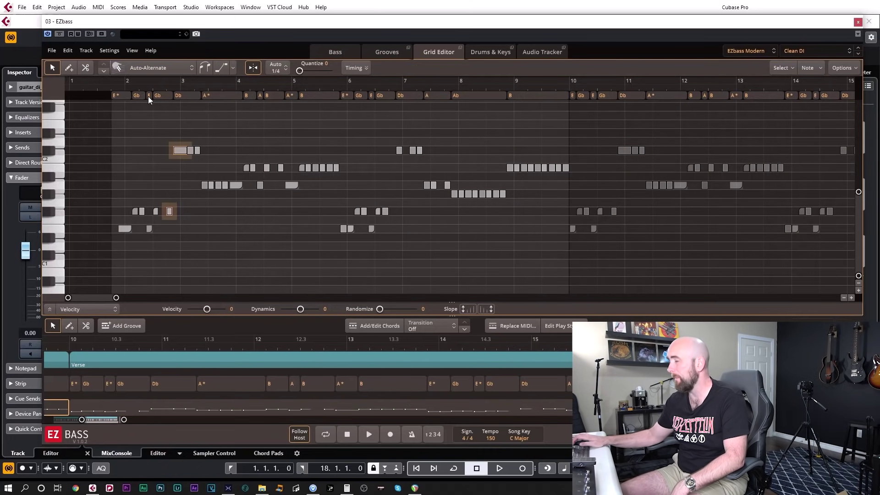
Play back the first verse of the bass part from the beginning into bar 7.
key("End")
key("Home")
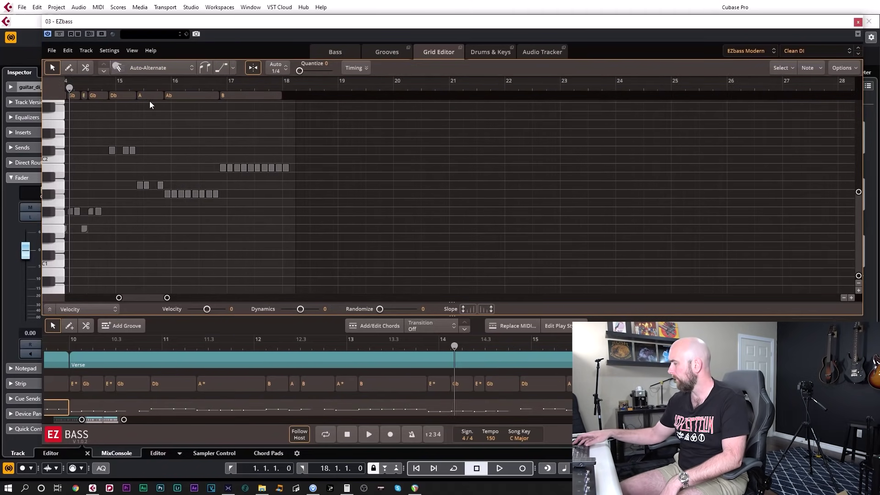
key("space")
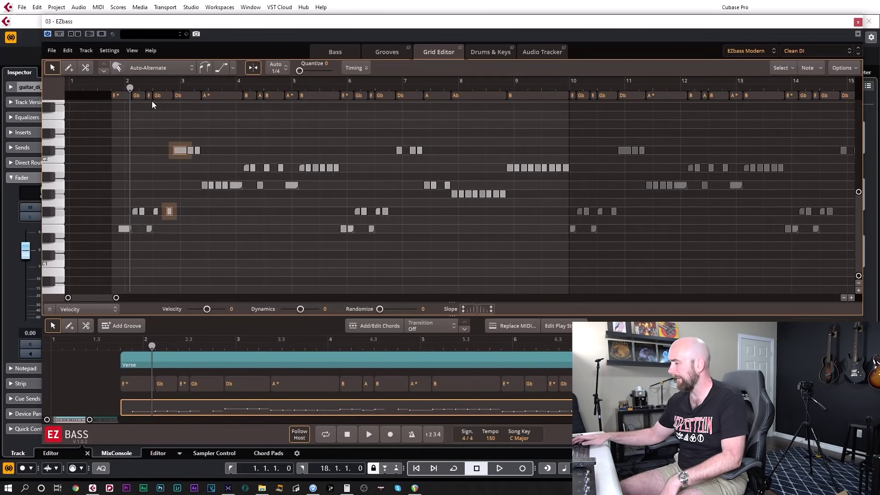
key("space")
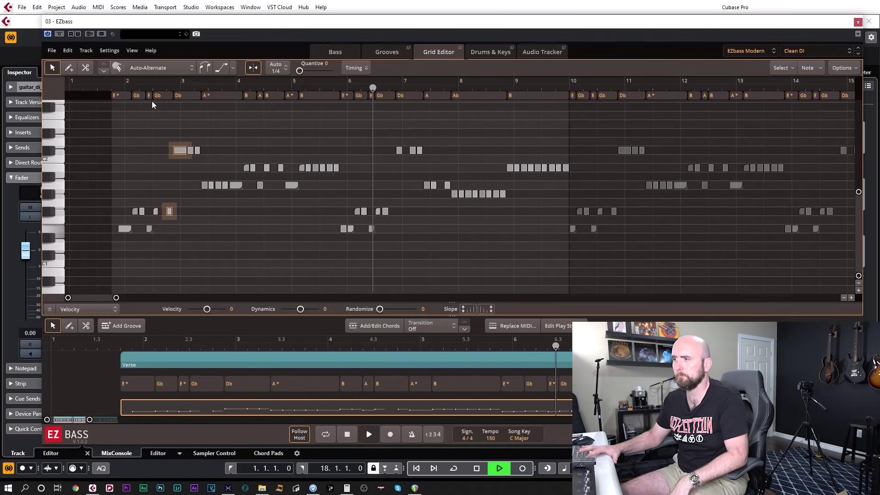
key("space")
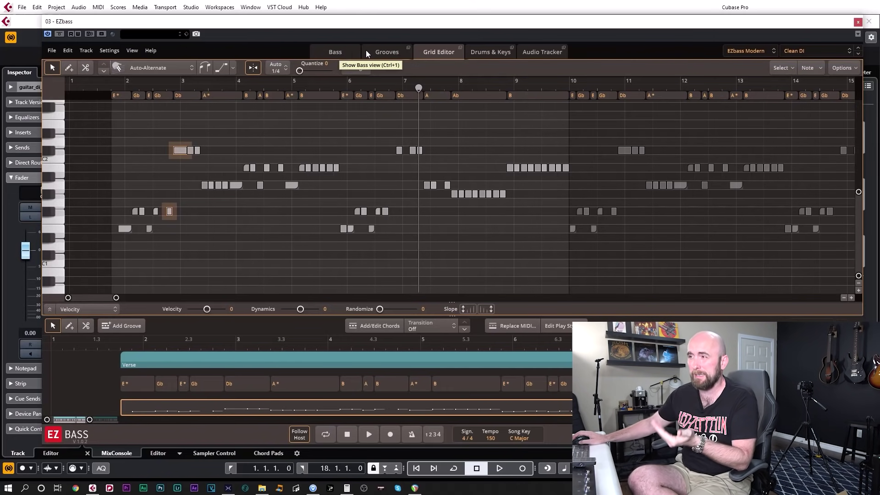
Clear the Tap2Find search from the EZbass groove browser and show the Drums & Keys view.
left_click(394, 51)
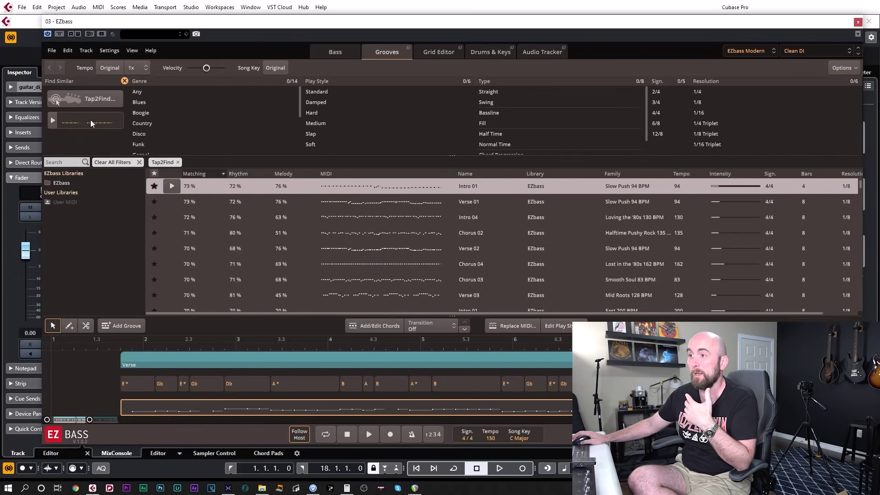
left_click(123, 81)
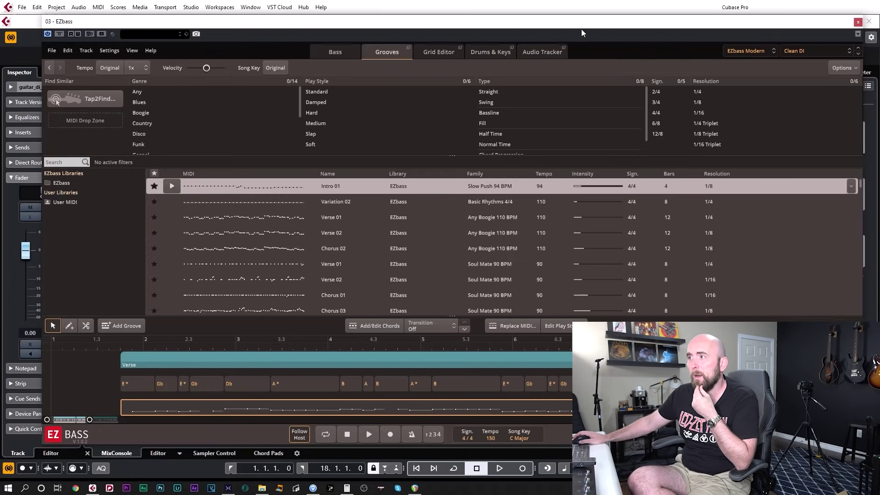
left_click(500, 52)
Open Superior Drummer and arrange its window above the EZbass window so both can be reached.
left_click_drag(515, 28, 498, 229)
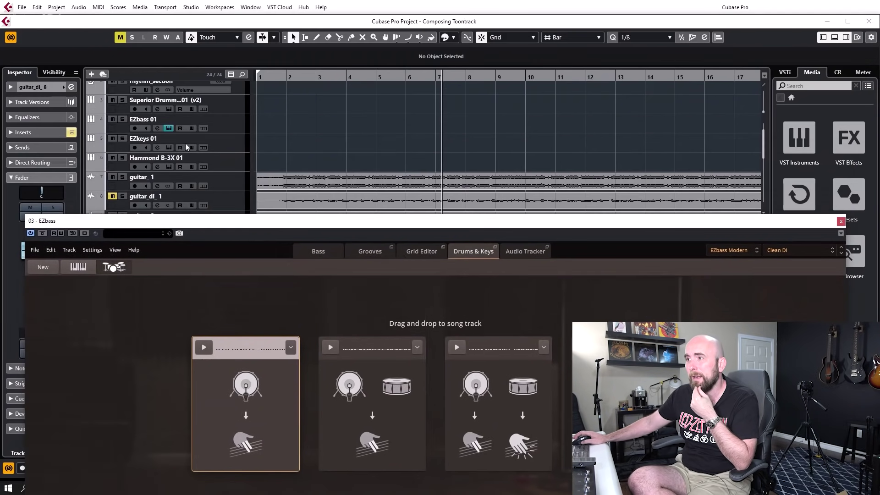
left_click(169, 108)
left_click_drag(255, 123, 252, 2)
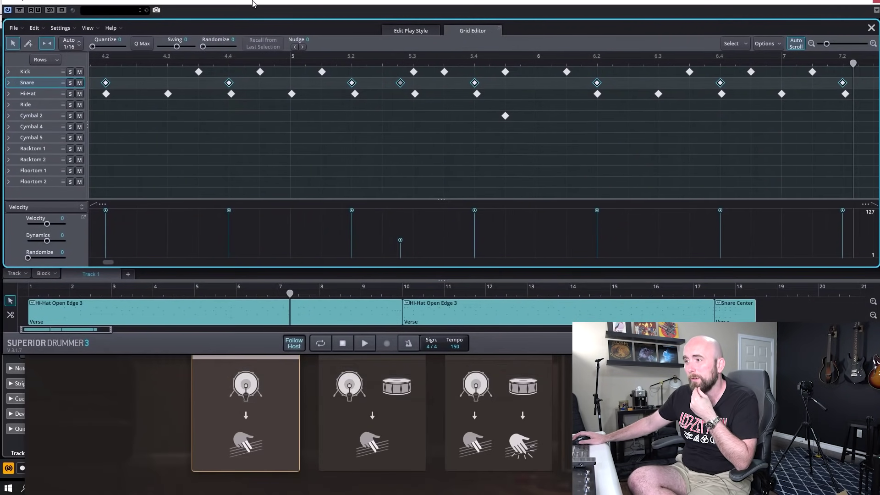
left_click(149, 359)
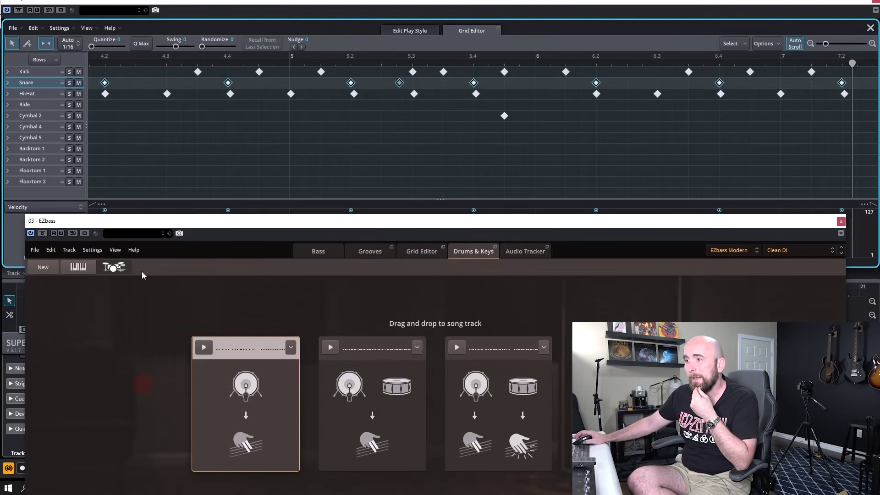
Start a new Drums & Keys conversion and feed it the first verse drum block from Superior Drummer's song track.
left_click(49, 267)
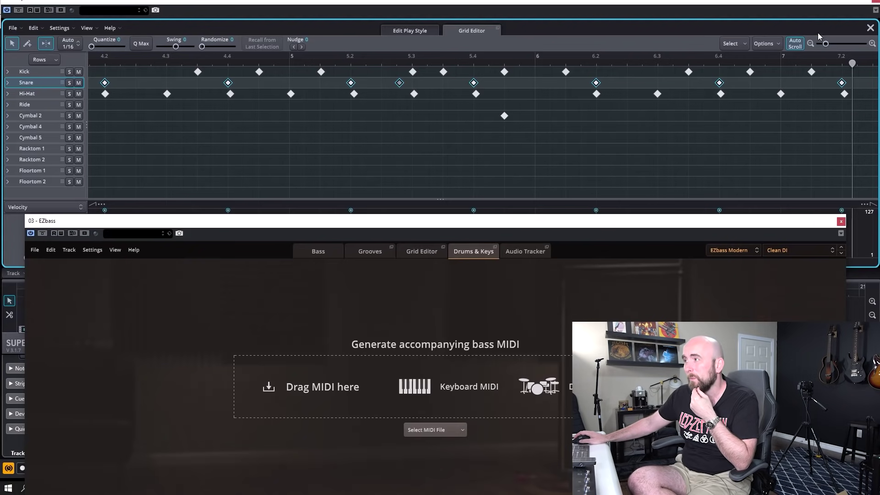
left_click(871, 29)
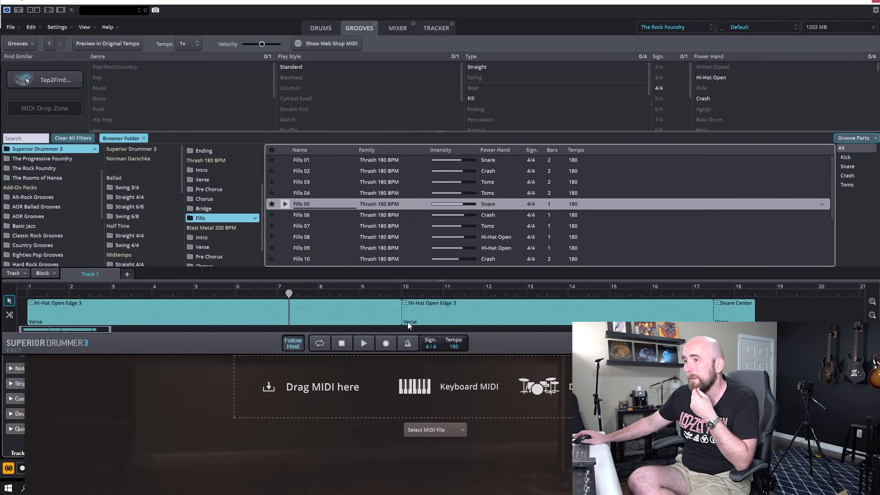
left_click_drag(217, 321, 355, 390)
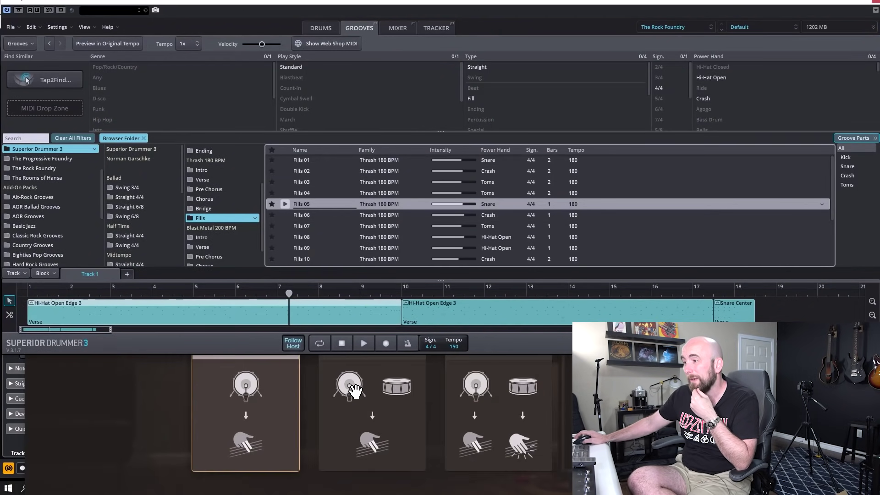
left_click(348, 420)
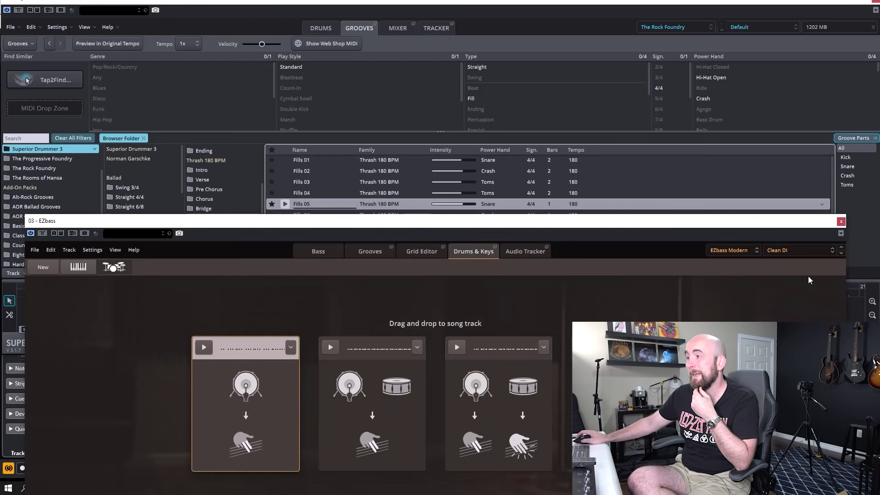
Move the EZbass window up to reveal its song track and preview the kick, kick-and-snare and kick-with-snare-slap bass variants.
left_click_drag(766, 225, 776, 9)
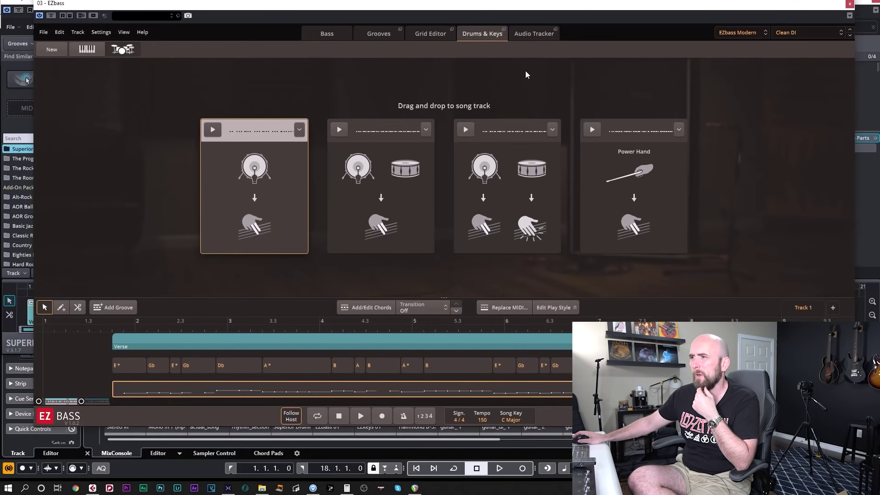
left_click(210, 133)
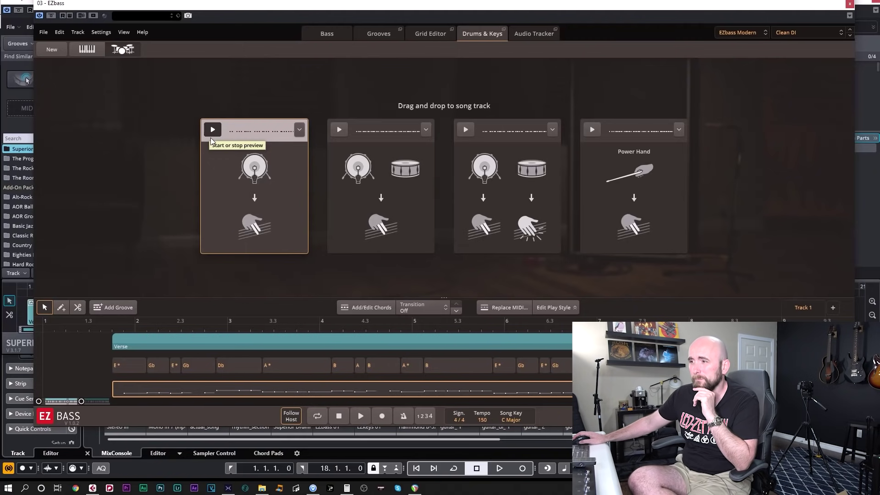
left_click(338, 130)
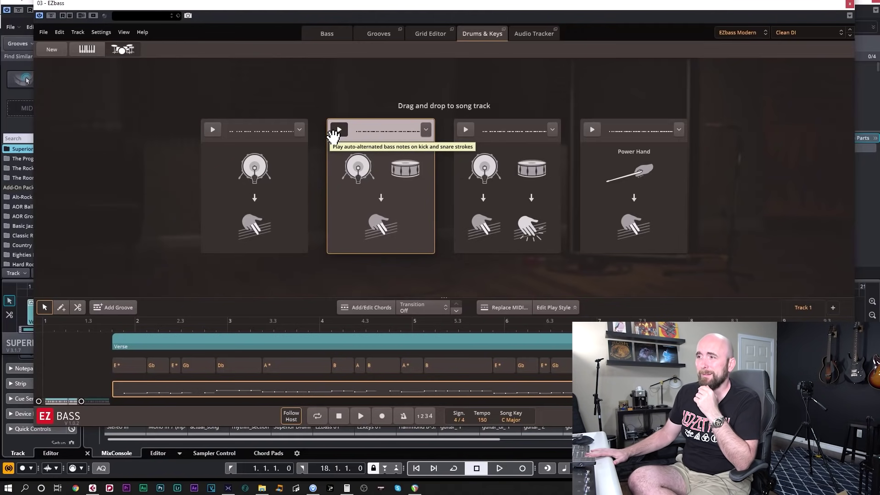
left_click(467, 131)
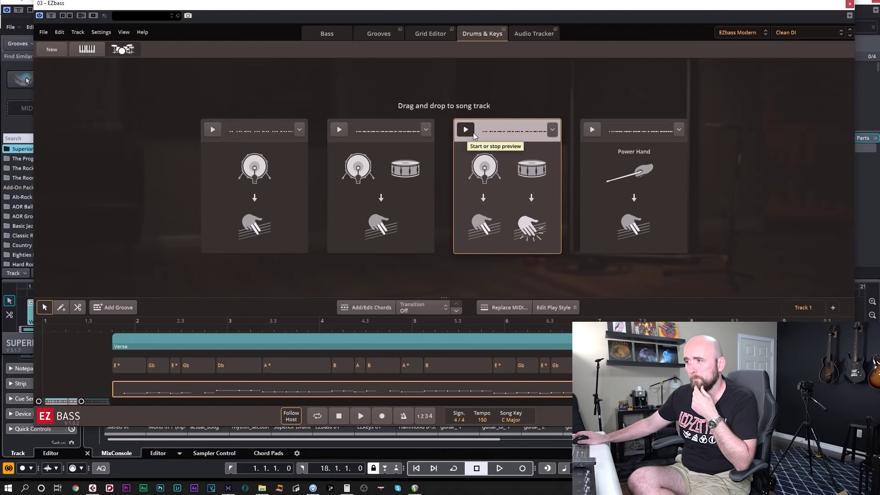
Try replacing the verse block's MIDI with the kick-and-snare slap variant and play it back with the song.
left_click(555, 134)
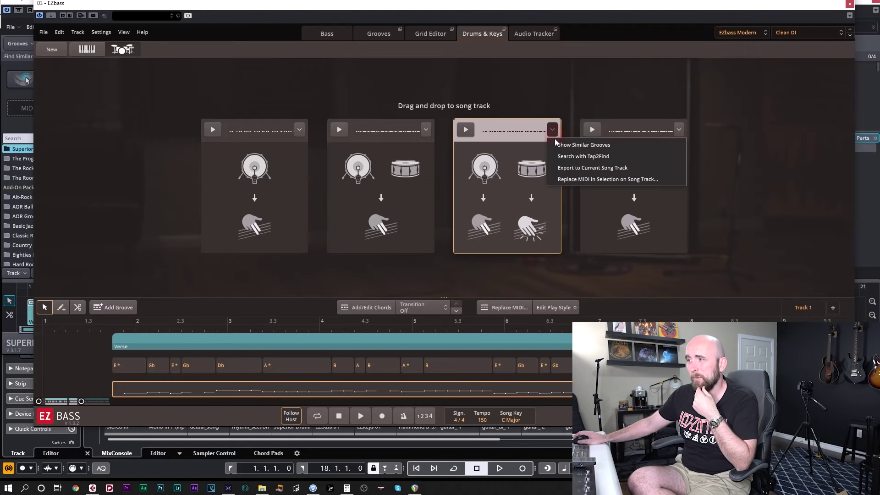
left_click(563, 179)
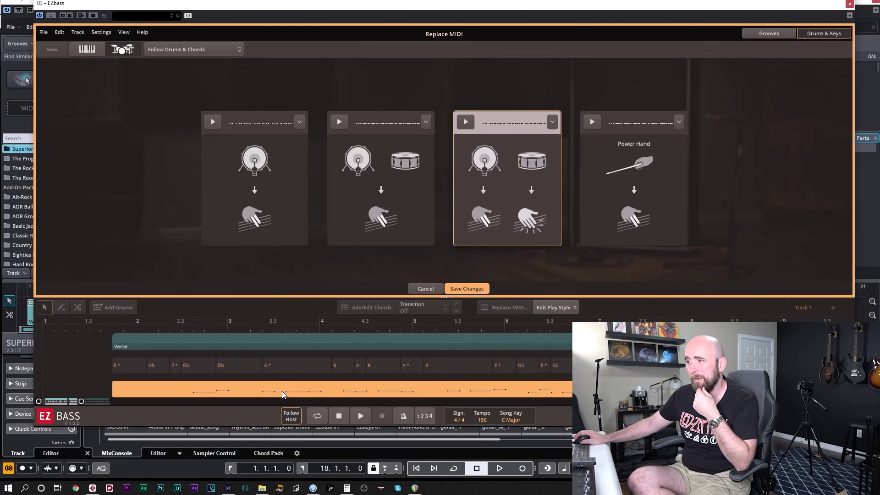
key("space")
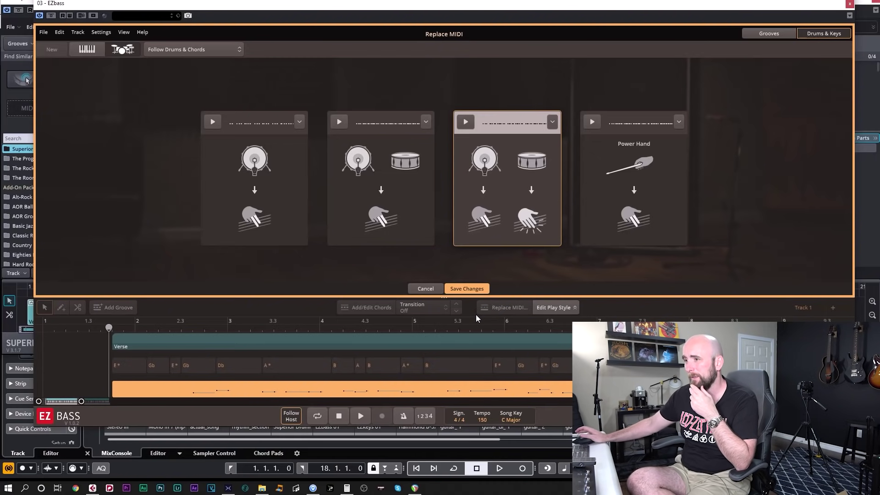
key("space")
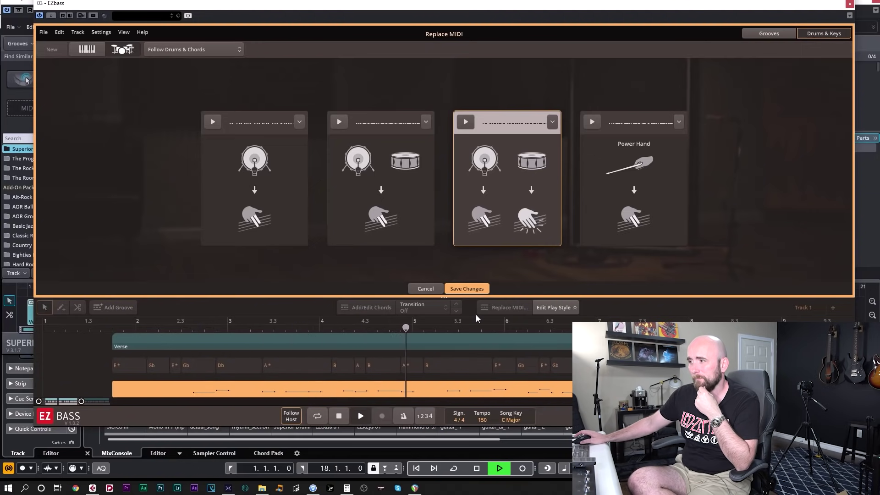
key("space")
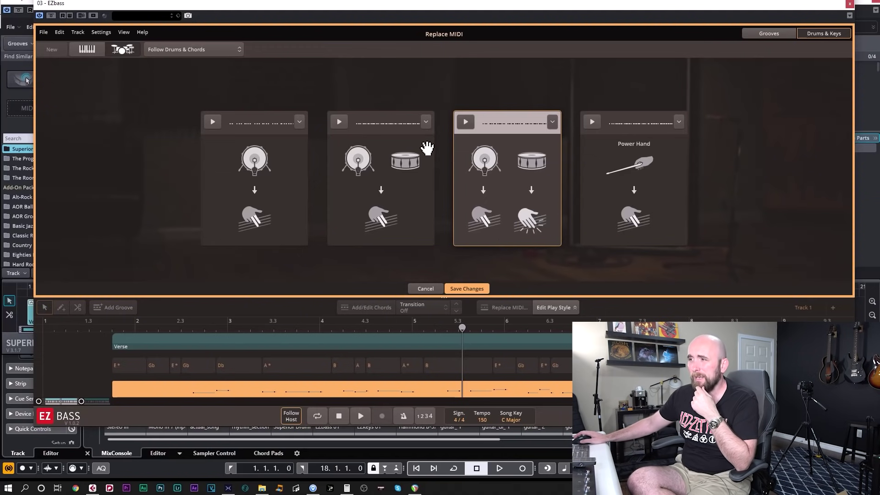
Try the alternated kick-and-snare, kick-only and Power Hand variants in turn as replacement MIDI for the verse block.
left_click(429, 123)
left_click(441, 174)
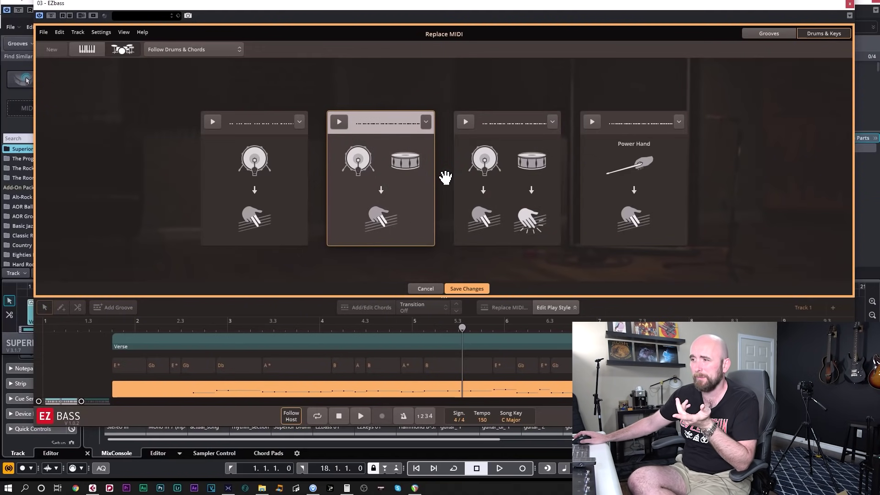
left_click(299, 122)
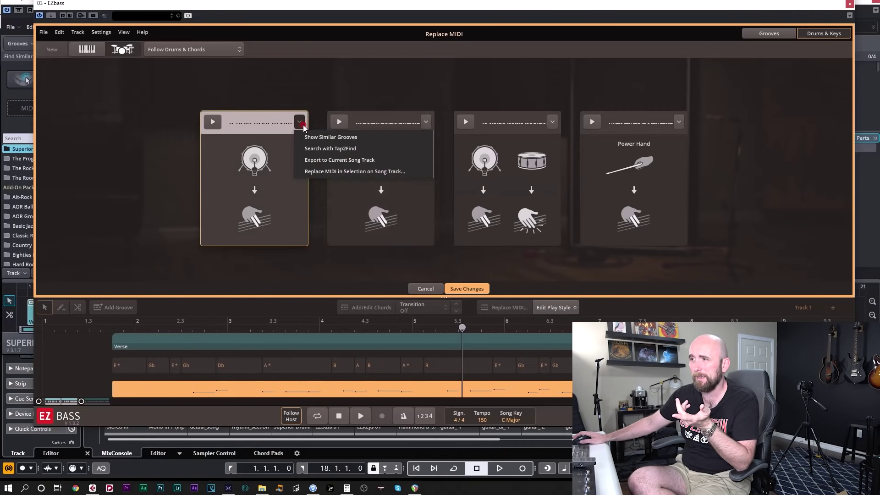
left_click(316, 173)
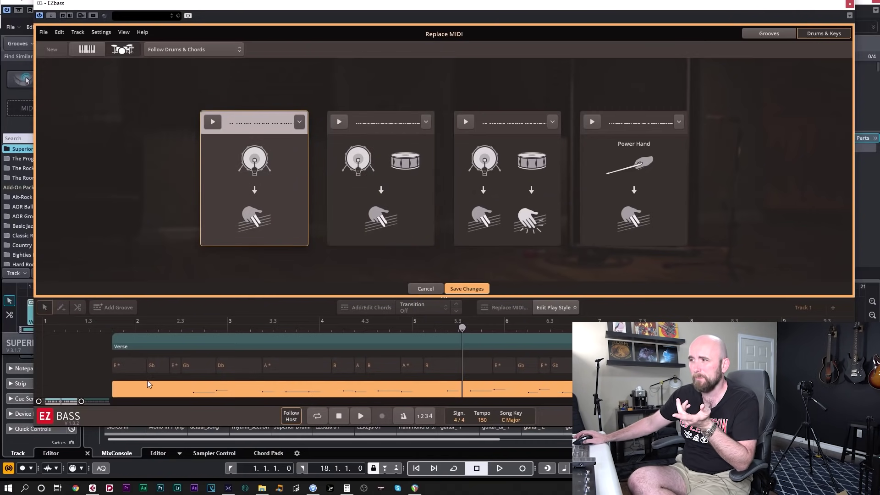
left_click(678, 121)
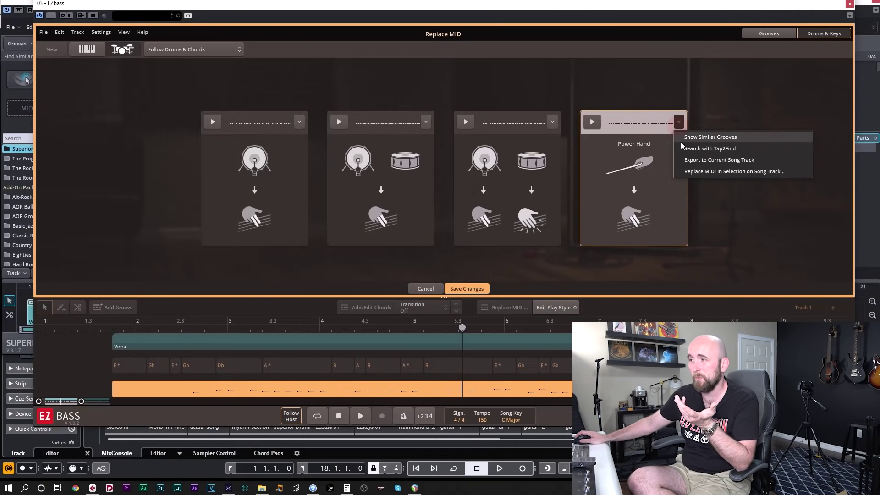
left_click(702, 172)
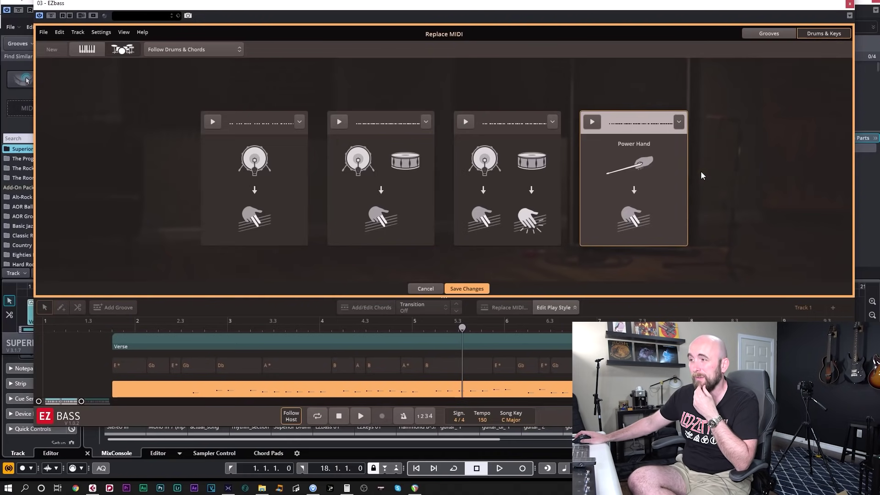
Discard the Drums & Keys replacement and play back the original verse bass part.
left_click(429, 288)
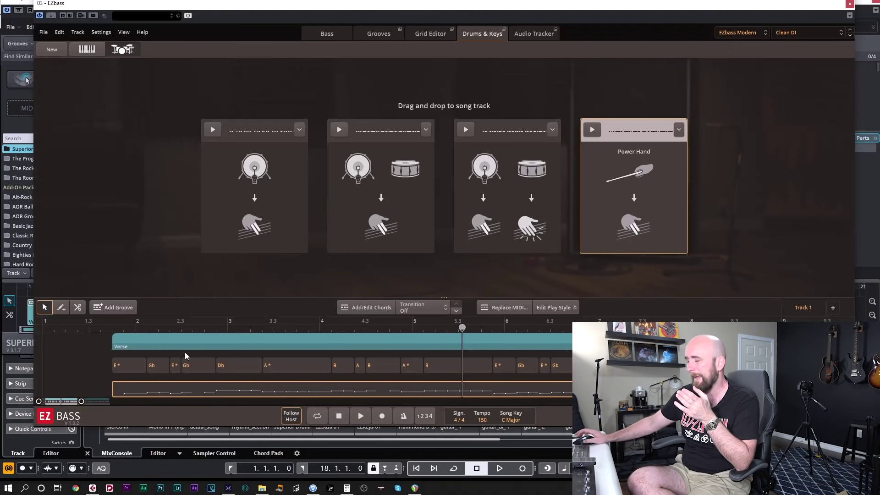
key("space")
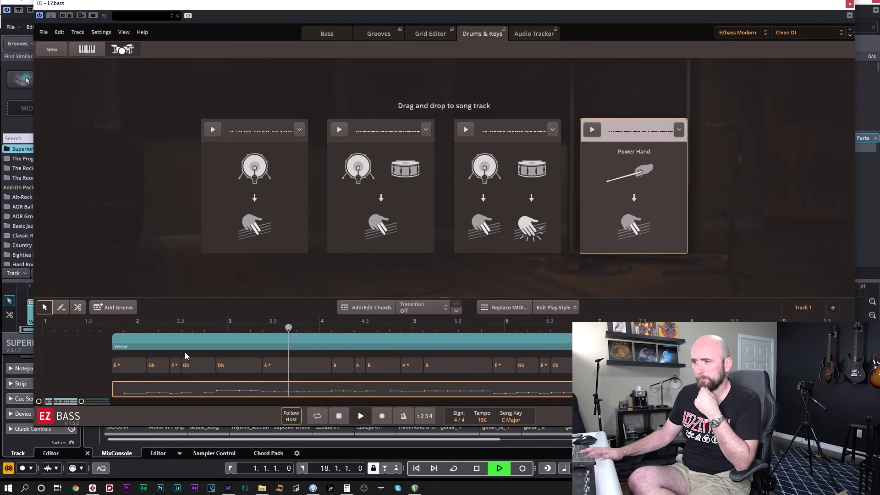
key("space")
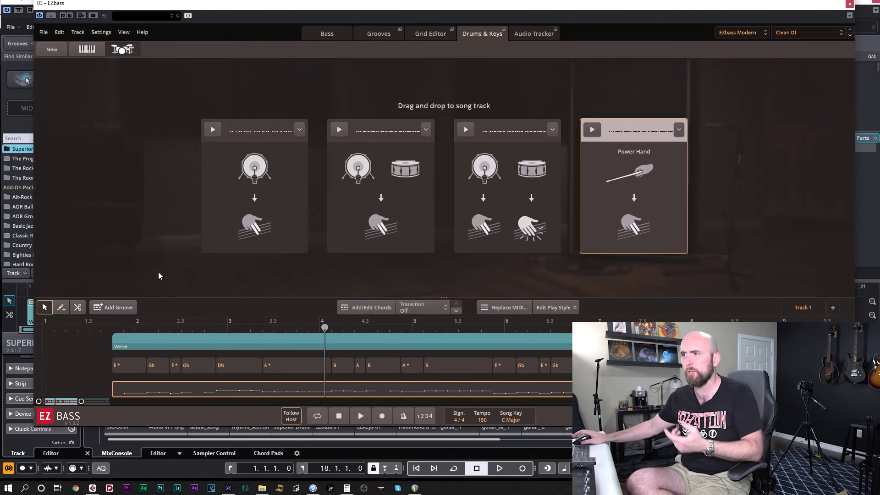
Filter the EZbass groove browser to Pop/Rock genre, Standard play style, Straight type and 4/4 signature.
left_click(384, 38)
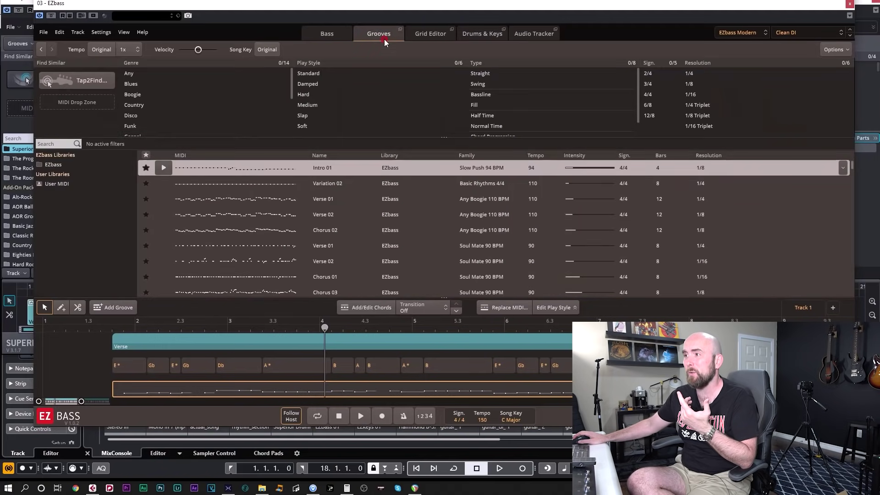
scroll(170, 108, "down", 2)
scroll(170, 109, "down", 1)
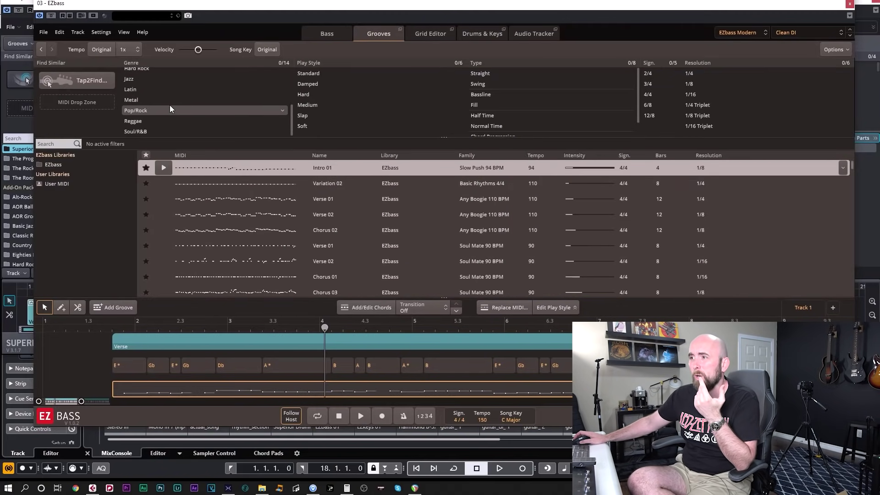
left_click(170, 110)
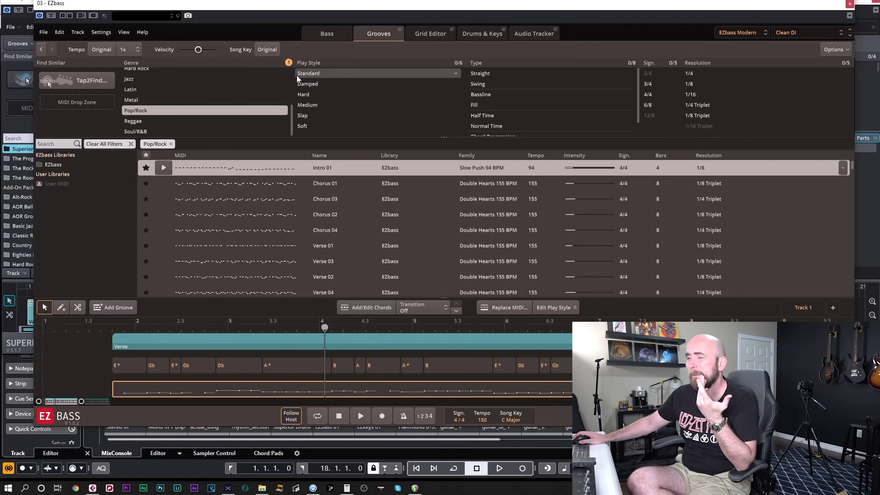
left_click(317, 74)
left_click(485, 74)
left_click(652, 93)
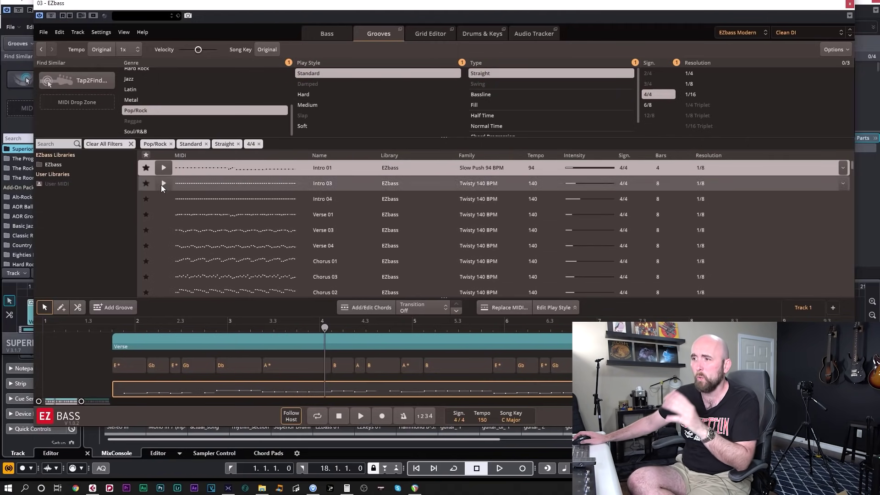
Preview the Twisty 140 BPM Verse 04 groove and try it as replacement MIDI for the verse, discarding it after playback.
left_click(164, 246)
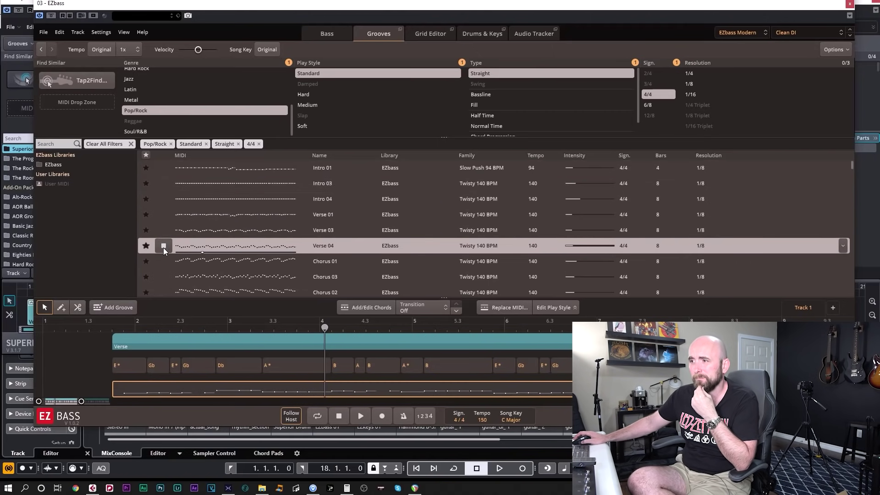
left_click(193, 244)
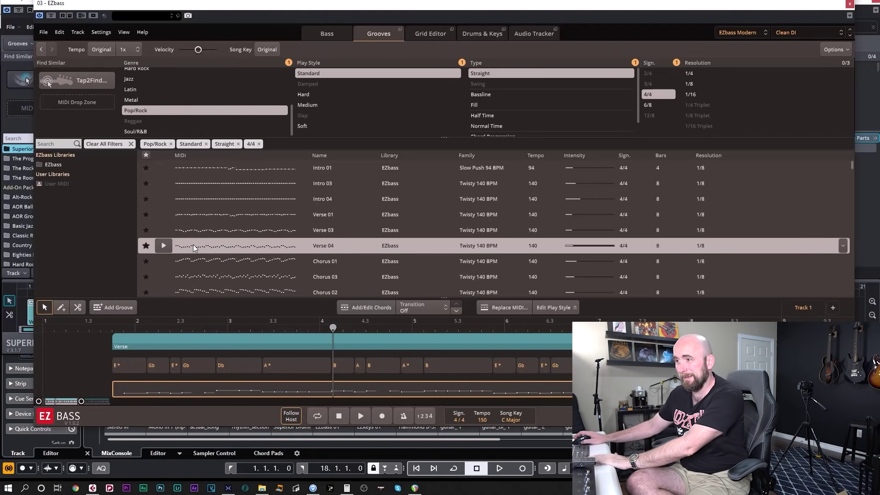
right_click(193, 244)
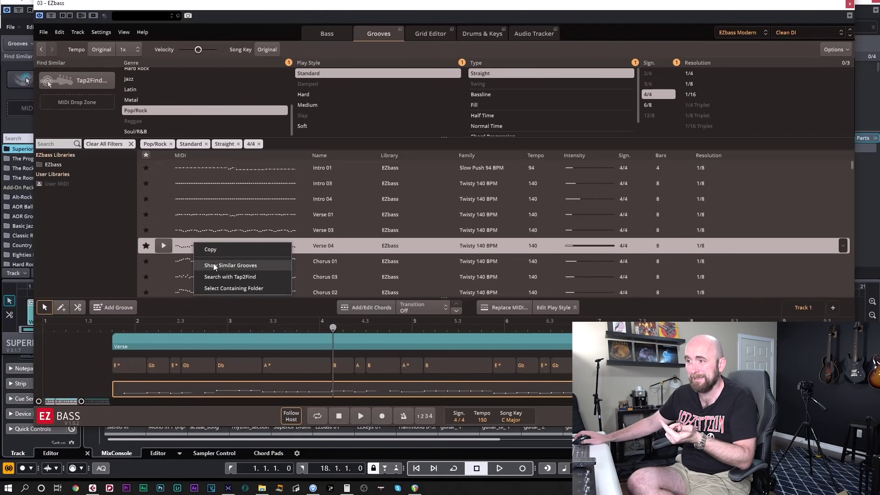
left_click(310, 249)
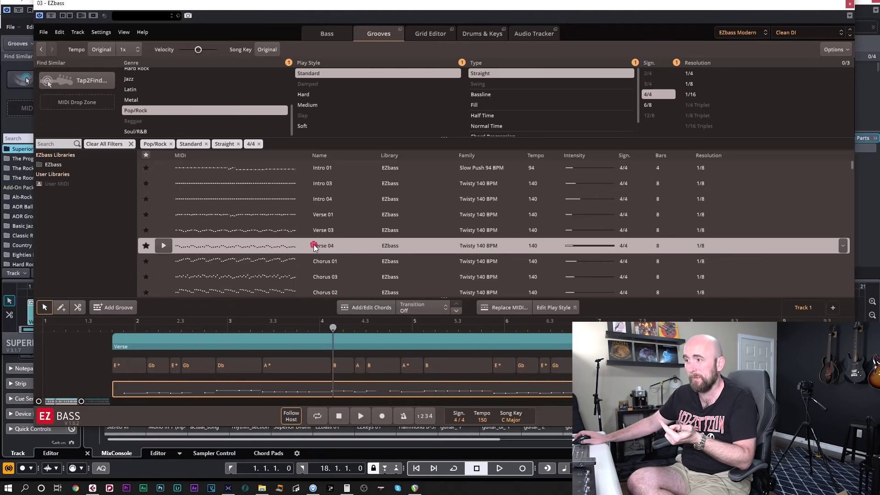
left_click(503, 307)
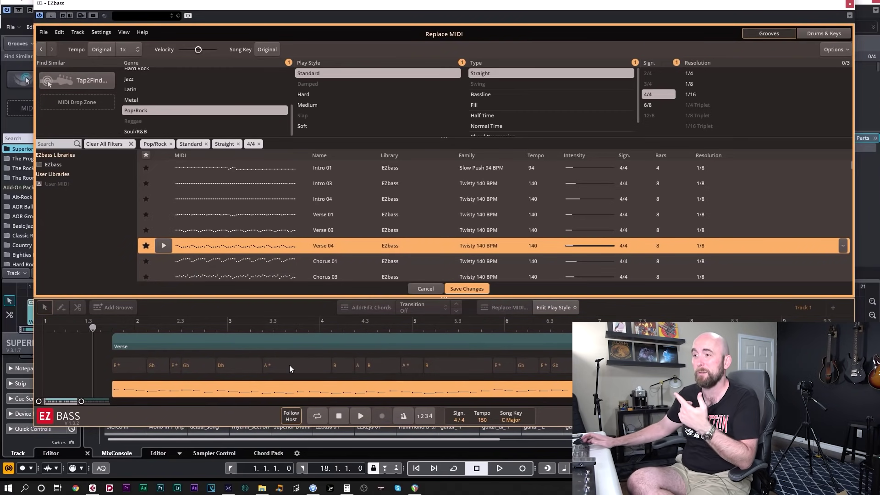
key("space")
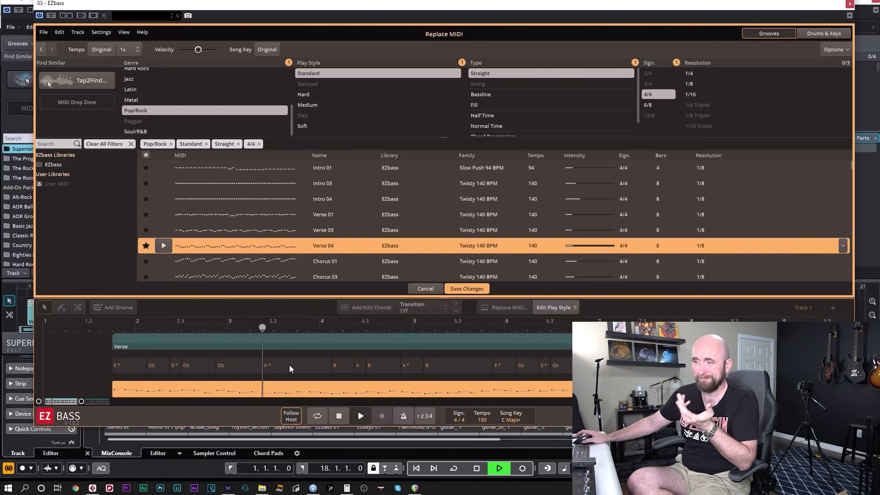
key("space")
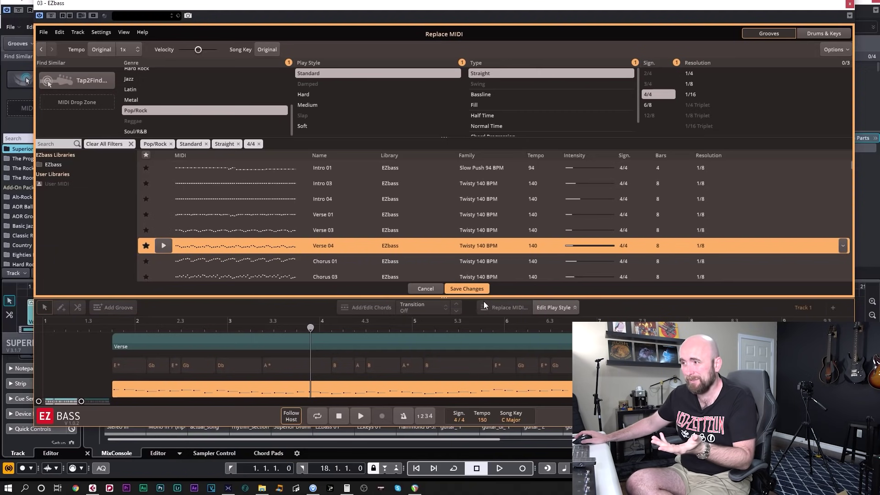
left_click(426, 289)
Preview the Lost in the '80s 162 BPM Verse 04 groove and try it as the verse's replacement MIDI, discarding it after playback.
scroll(242, 260, "down", 5)
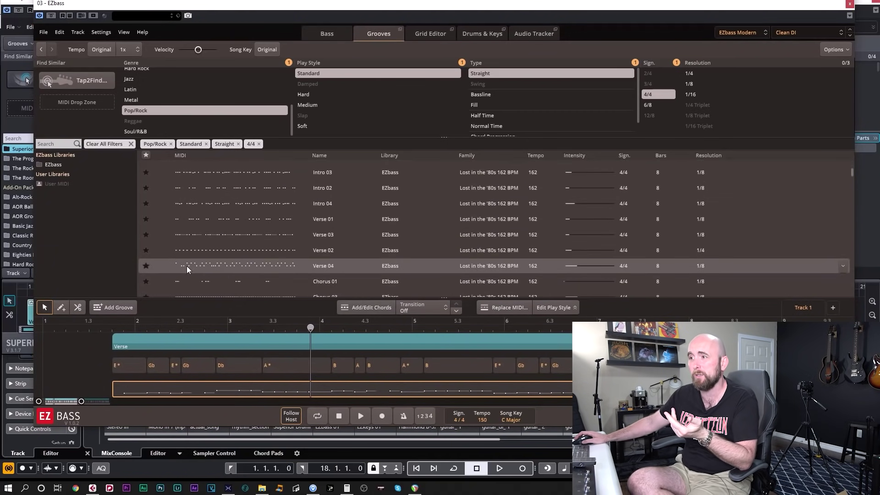
left_click(167, 266)
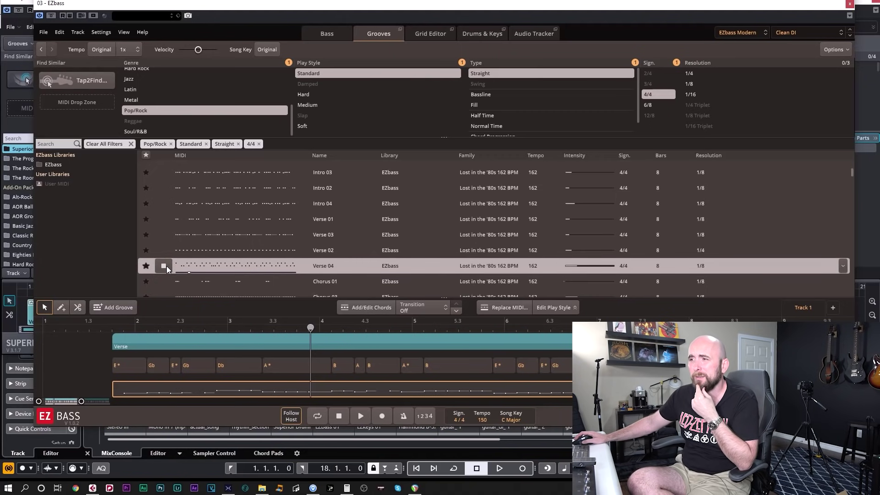
scroll(242, 260, "down", 1)
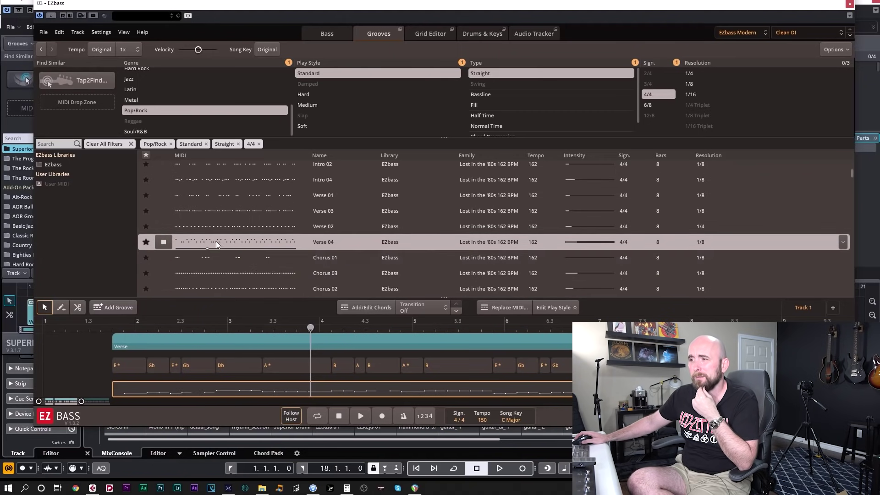
left_click(511, 310)
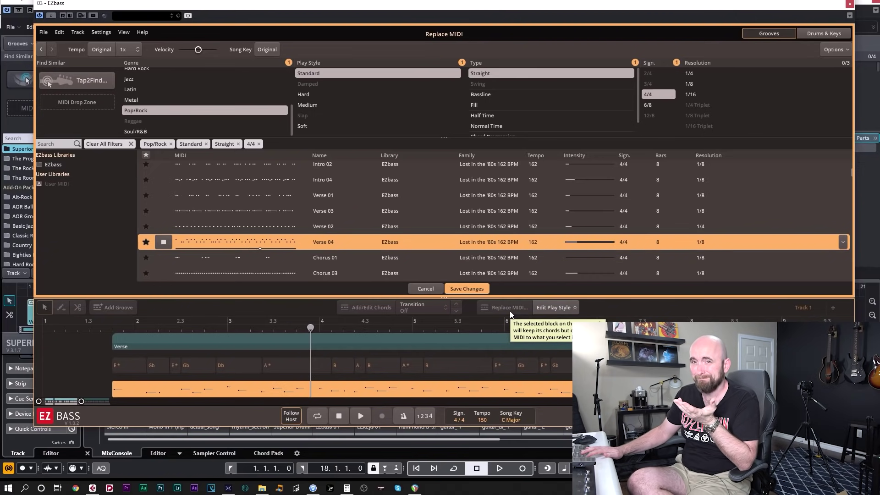
key("space")
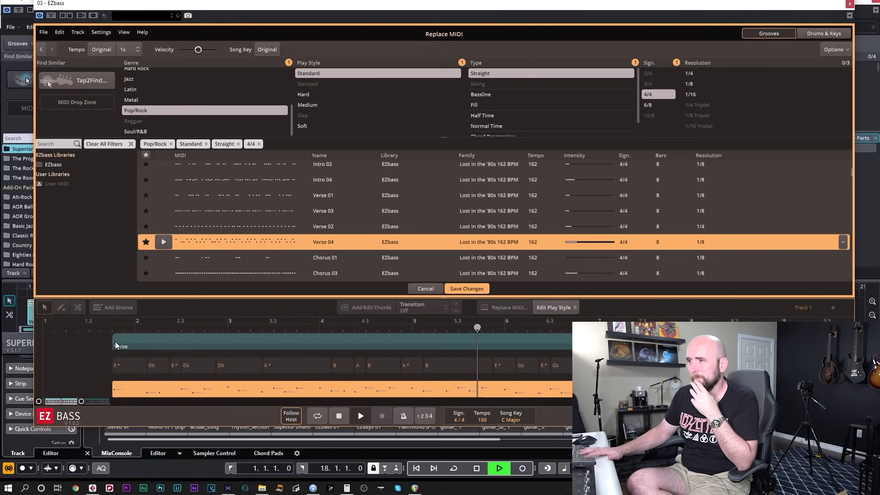
key("space")
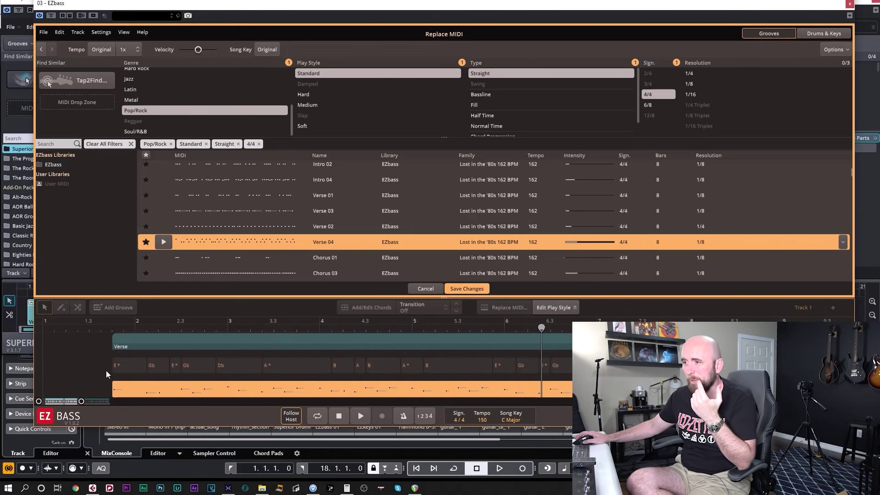
left_click(422, 289)
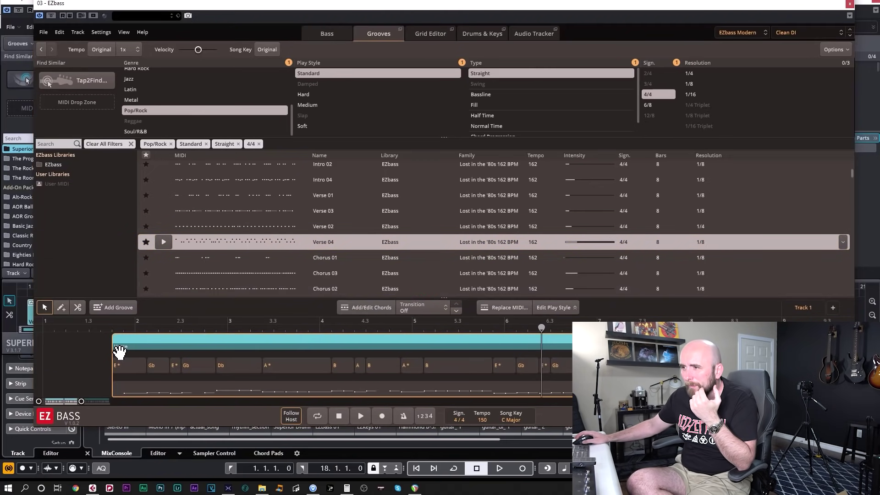
Trim the start of the first verse block to just before bar 2.
left_click_drag(114, 347, 125, 346)
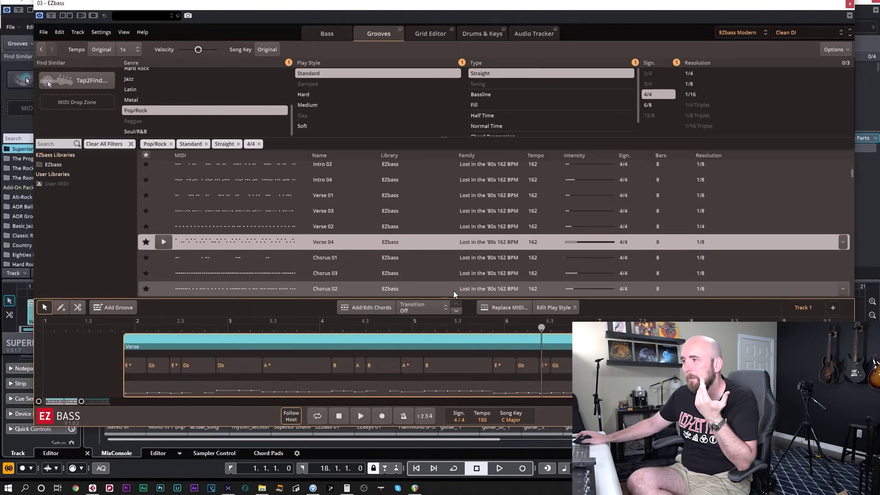
Preview the Lost in the '80s 162 BPM Chorus 01 and Chorus 03 grooves, and play back Chorus 03 as the verse's replacement MIDI.
left_click(172, 261)
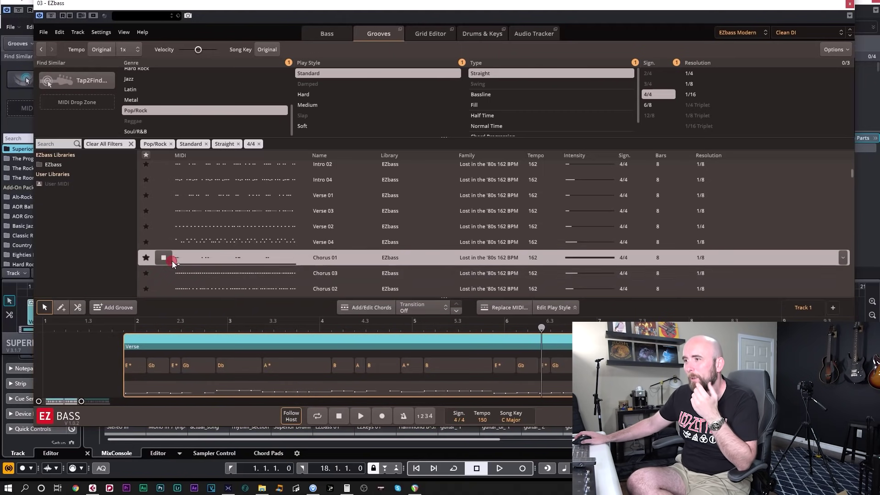
left_click(167, 275)
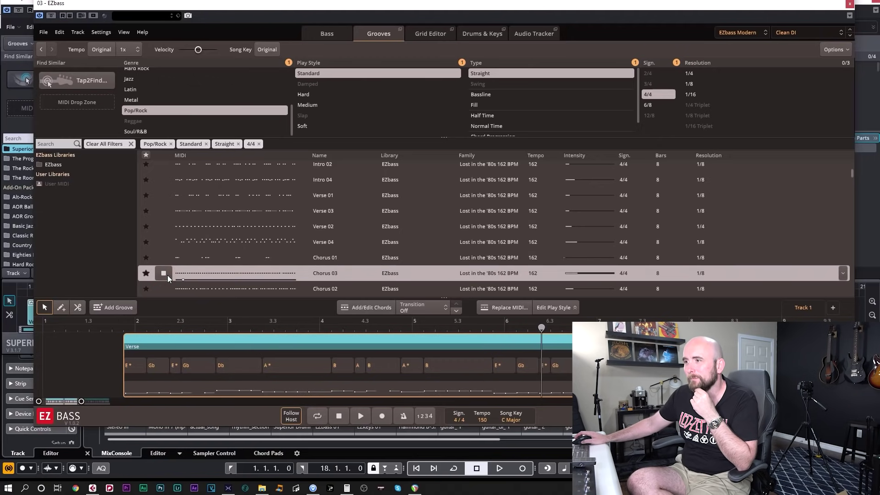
scroll(167, 275, "down", 2)
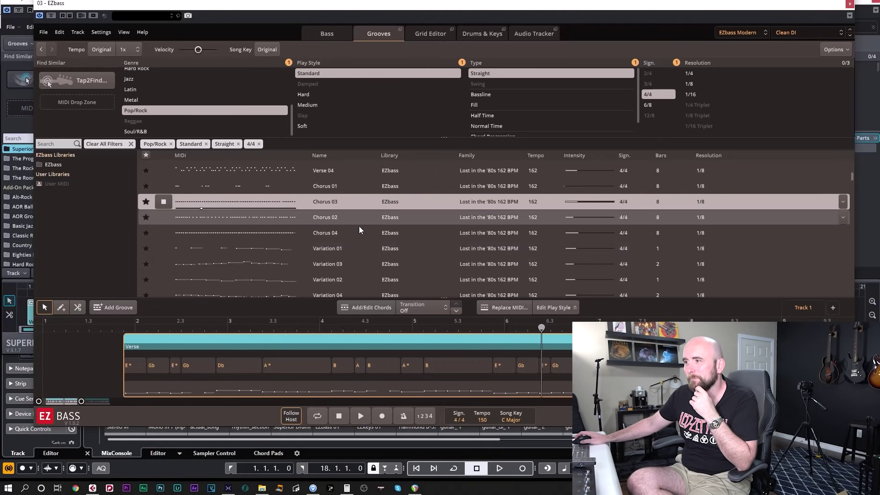
left_click(508, 308)
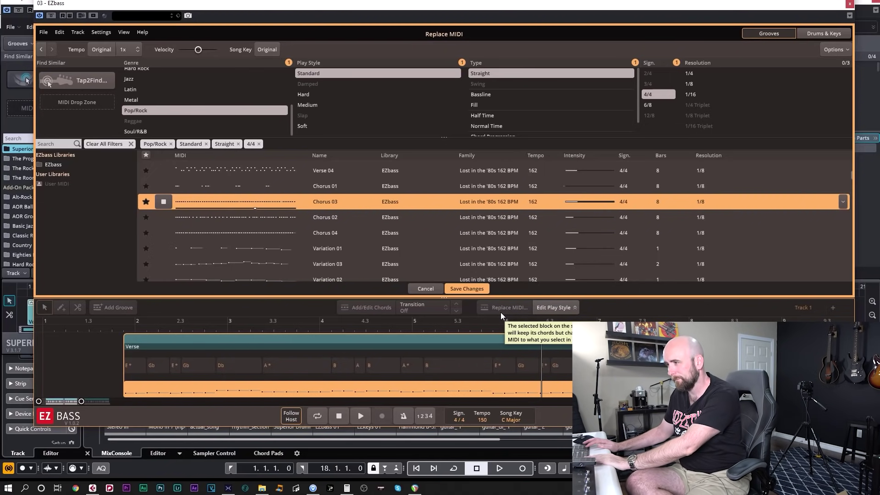
key("space")
key("space")
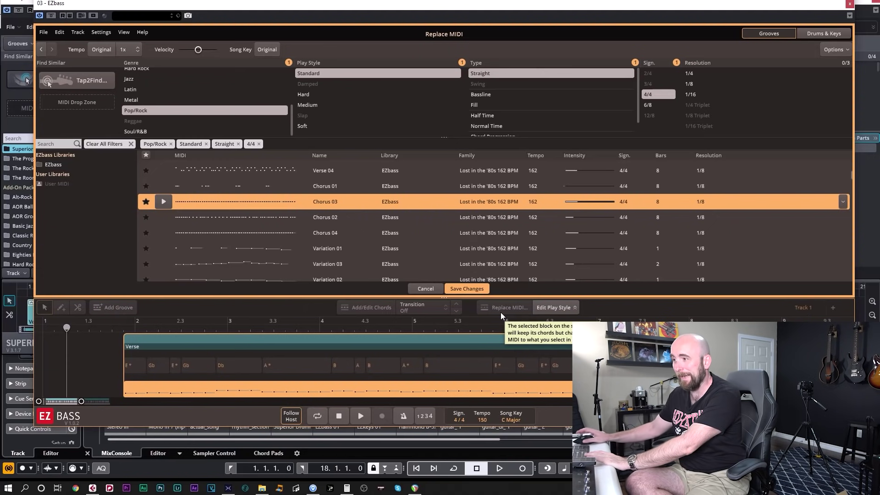
key("space")
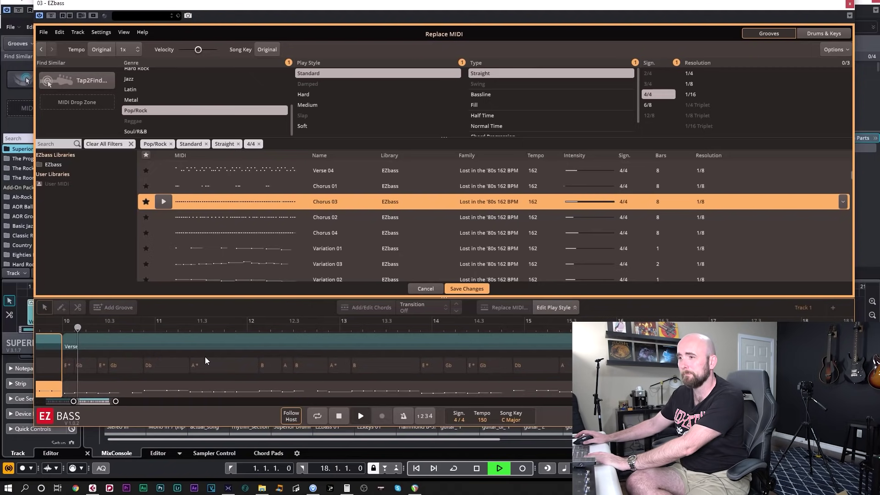
key("space")
Try the Halftime Pushy Rock 135 Verse 03 and Verse 02 grooves as the verse's replacement MIDI, discarding the replacement after playing back Verse 02.
scroll(262, 247, "down", 3)
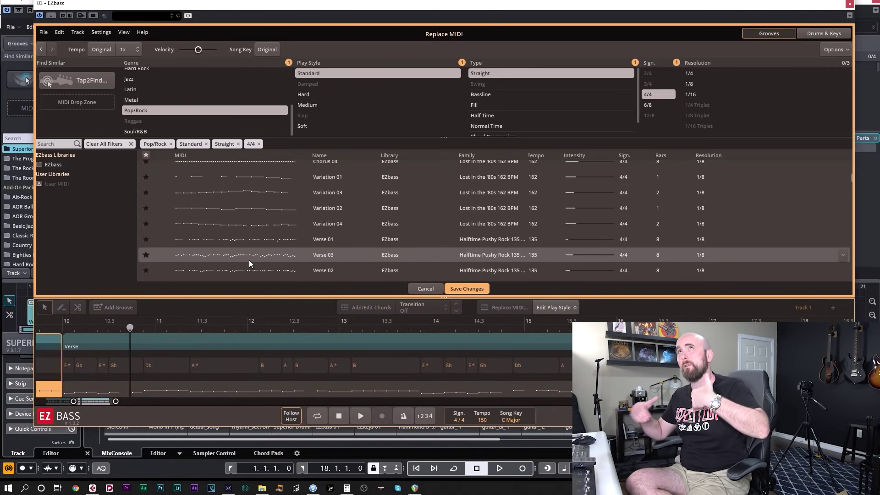
left_click(249, 260)
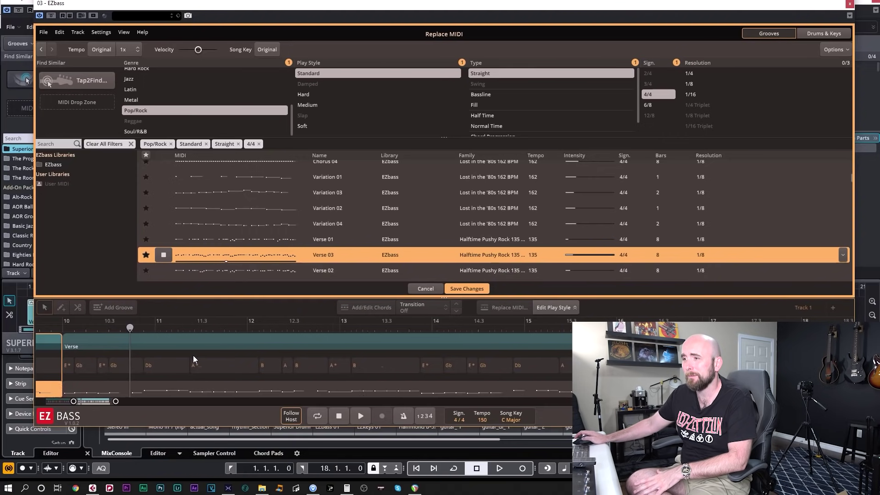
scroll(190, 357, "up", 5)
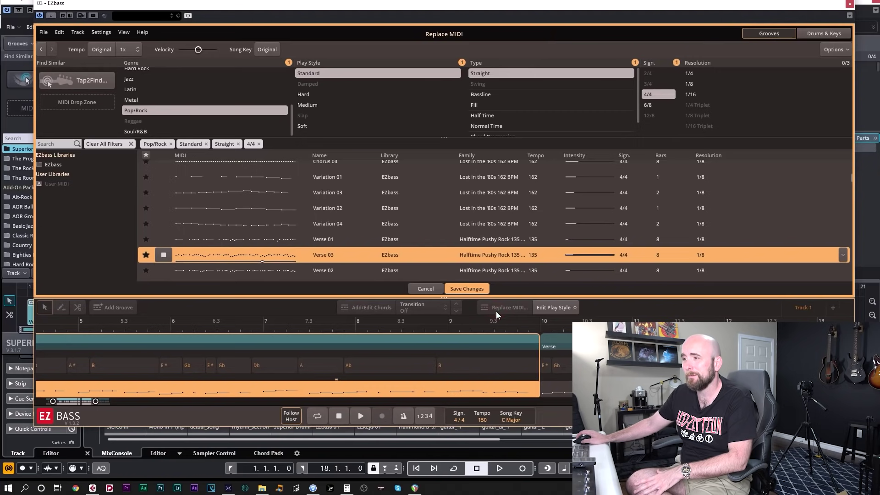
scroll(430, 347, "up", 3)
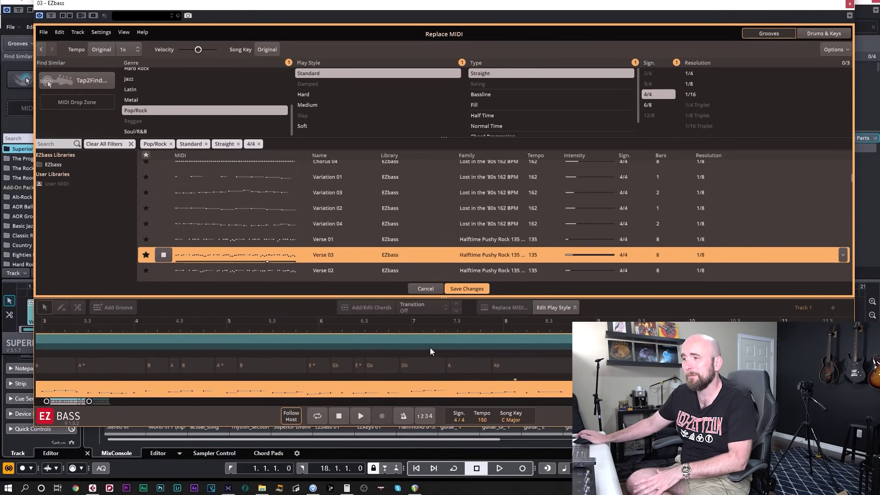
left_click(164, 274)
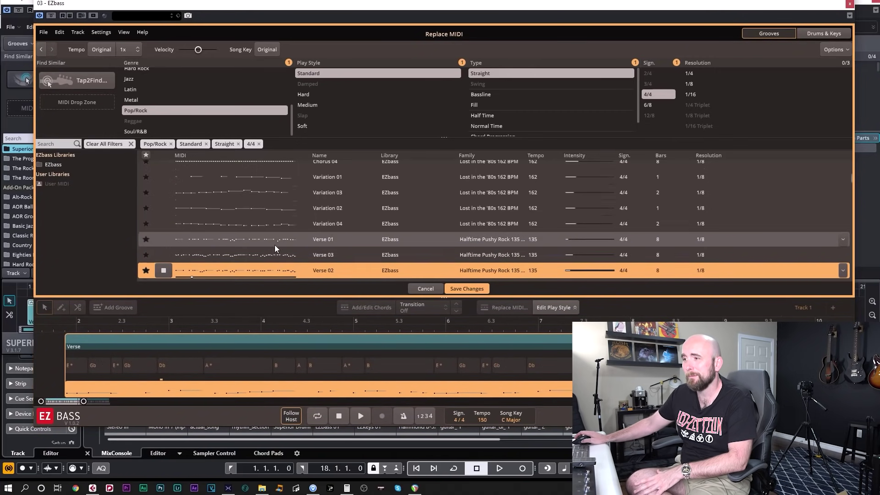
scroll(275, 247, "down", 3)
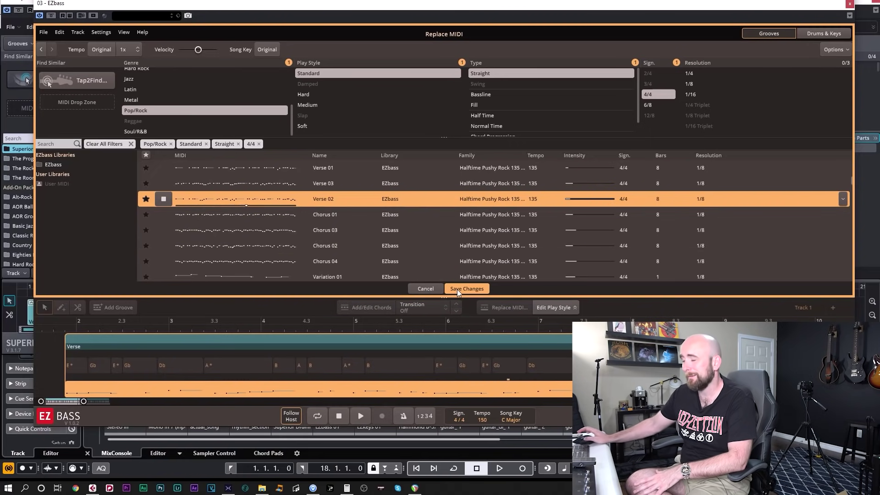
key("space")
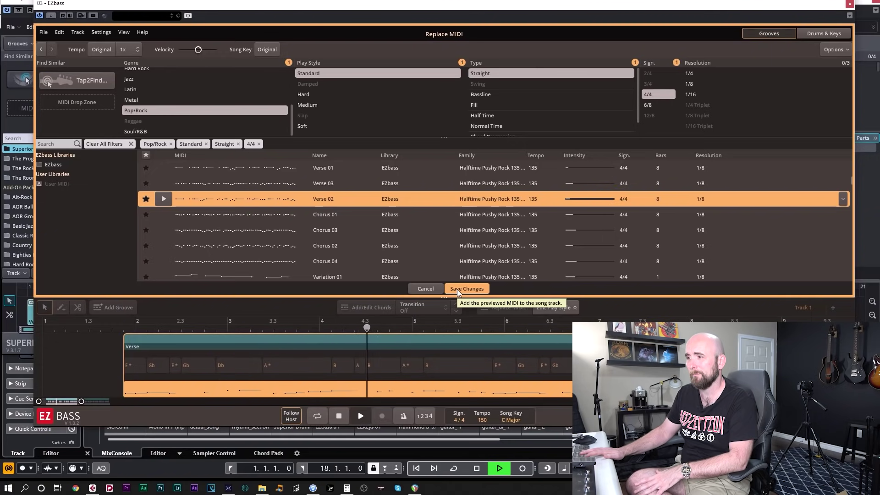
key("space")
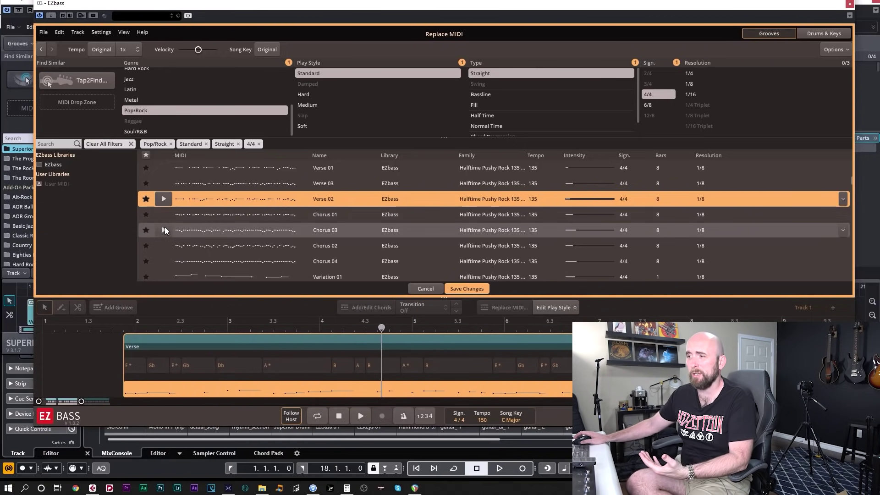
left_click(420, 289)
Preview the Halftime Pushy Rock 135 Chorus 03 groove as the verse's replacement MIDI, look through further grooves, and discard the replacement.
left_click(163, 237)
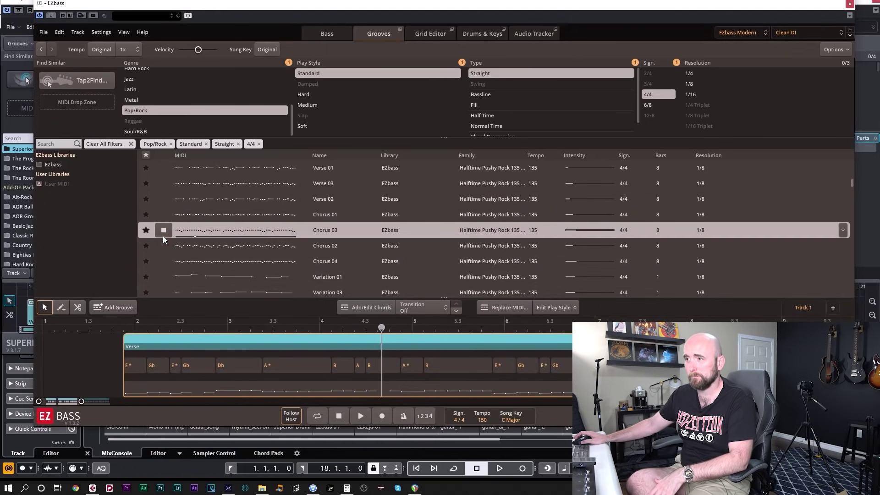
left_click(505, 309)
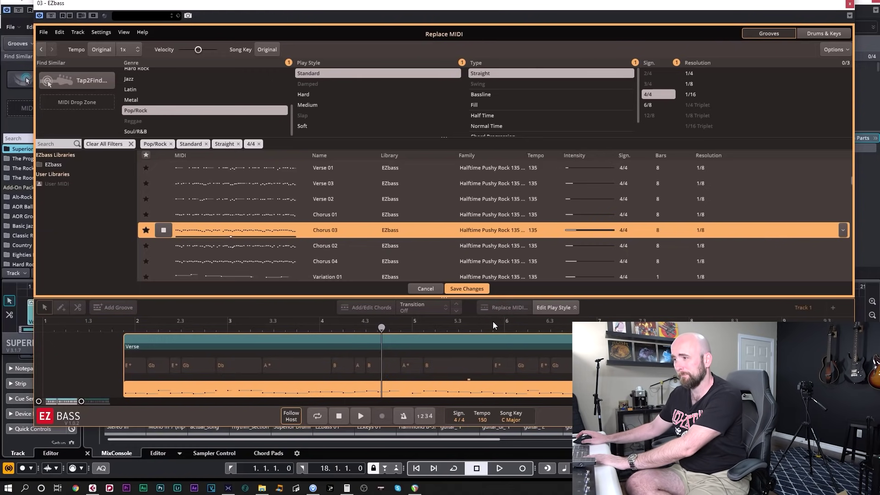
left_click(169, 231)
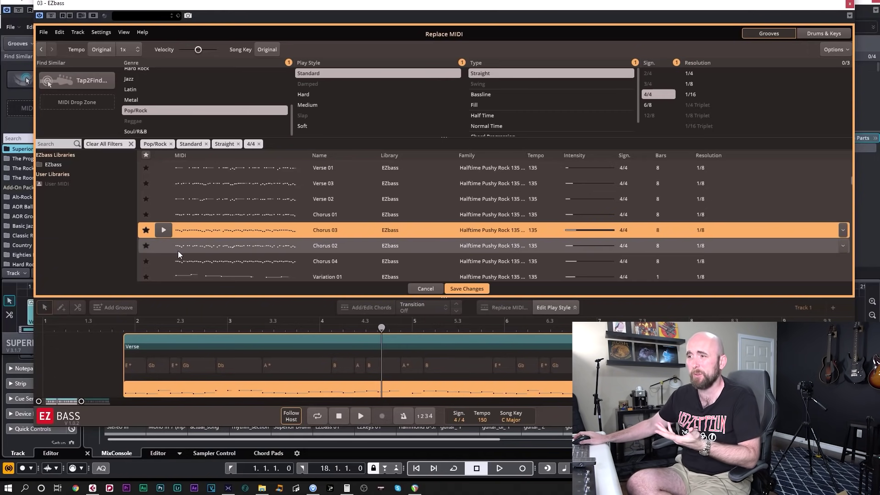
scroll(206, 254, "down", 2)
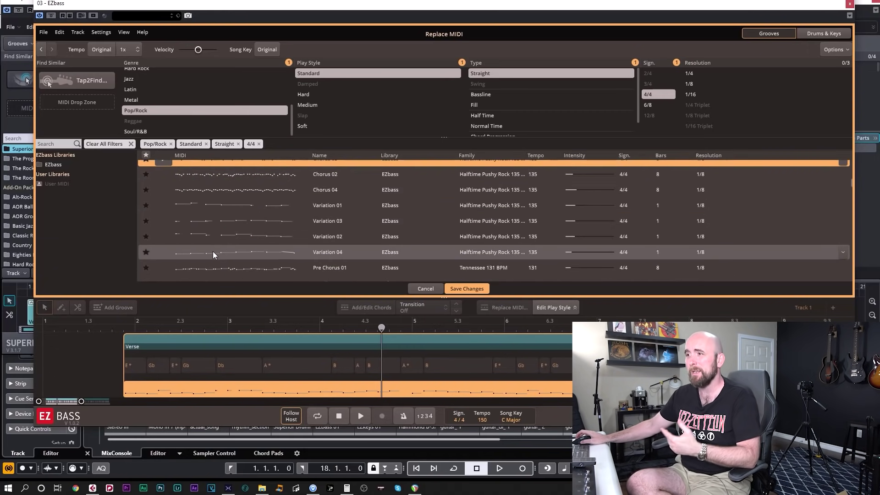
scroll(214, 254, "down", 1)
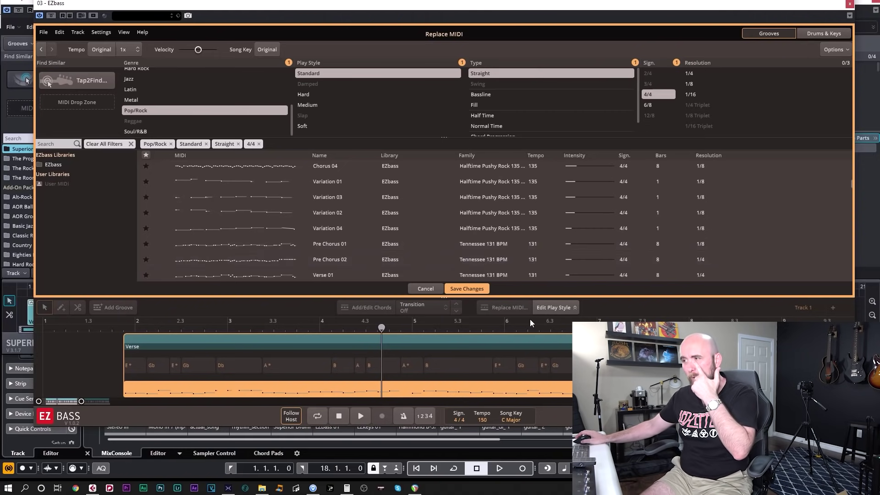
left_click(426, 285)
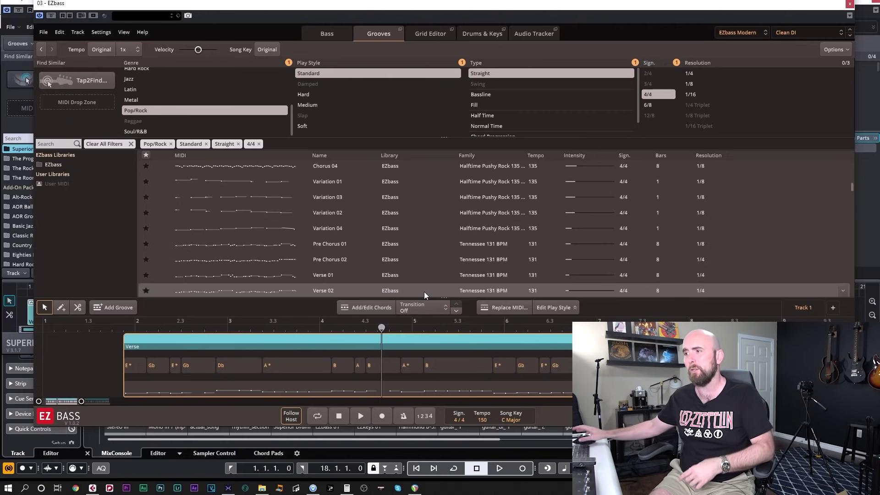
Preview the One of the Greats 111 BPM Pre Chorus 03 groove and try it as the verse's replacement MIDI, discarding it after playback.
scroll(425, 292, "down", 5)
scroll(401, 246, "down", 5)
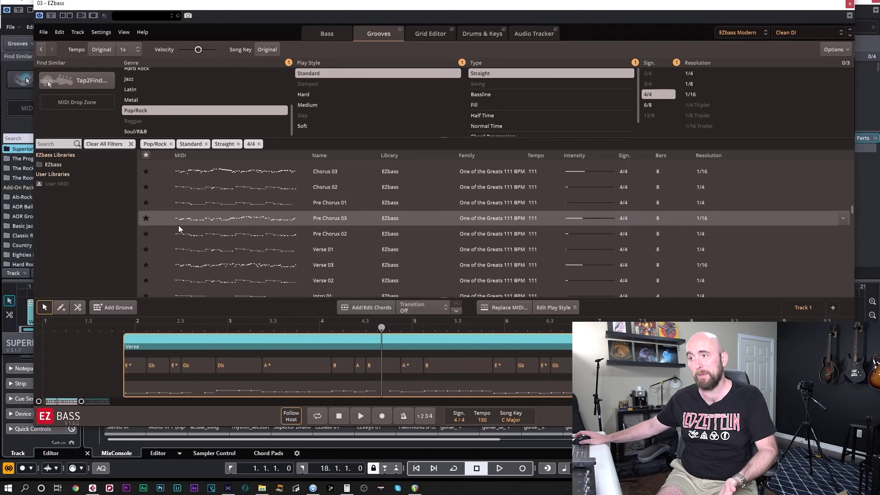
left_click(163, 219)
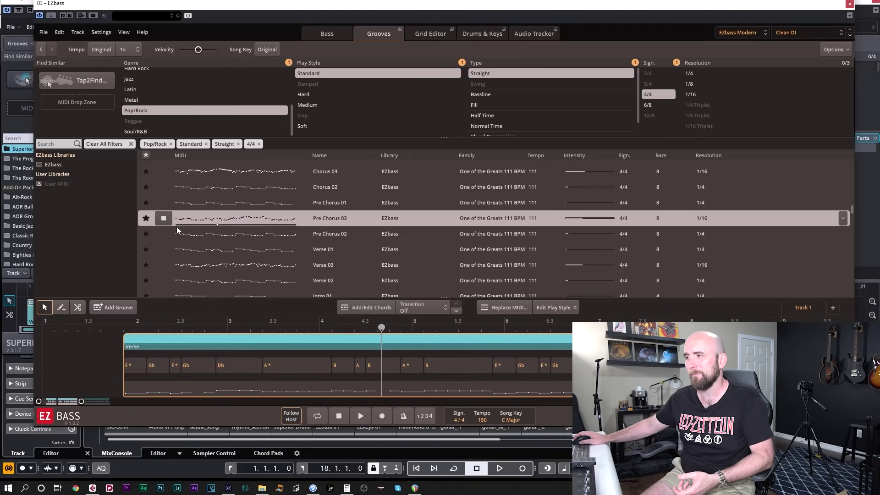
left_click(494, 308)
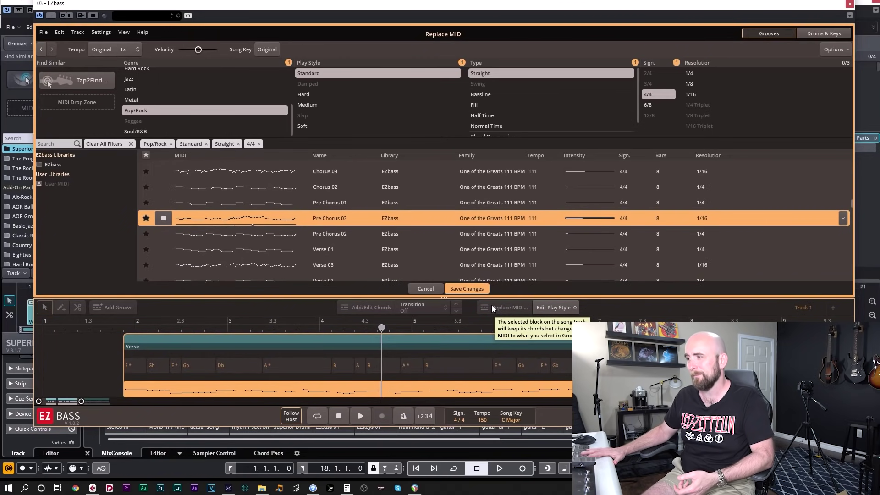
left_click(162, 218)
key("space")
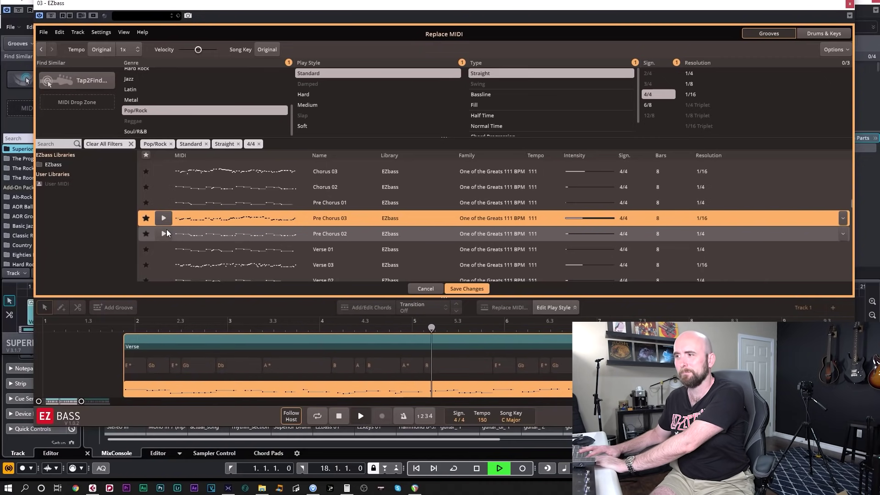
key("space")
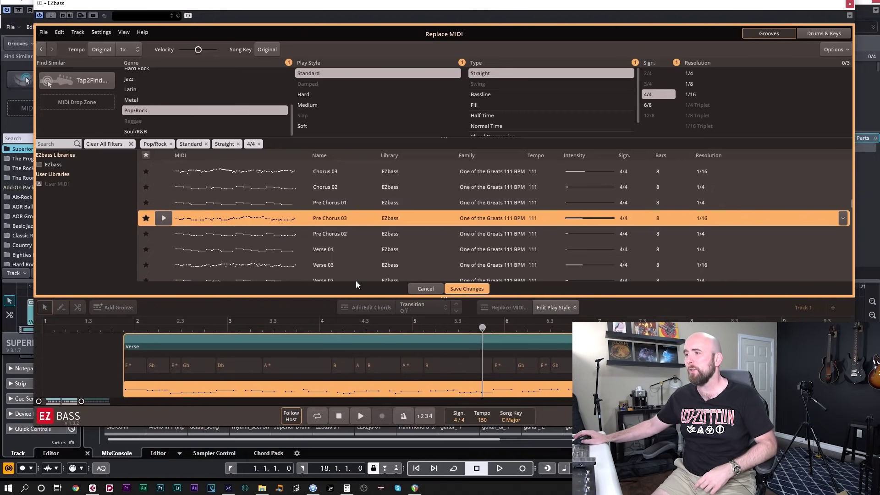
left_click(425, 289)
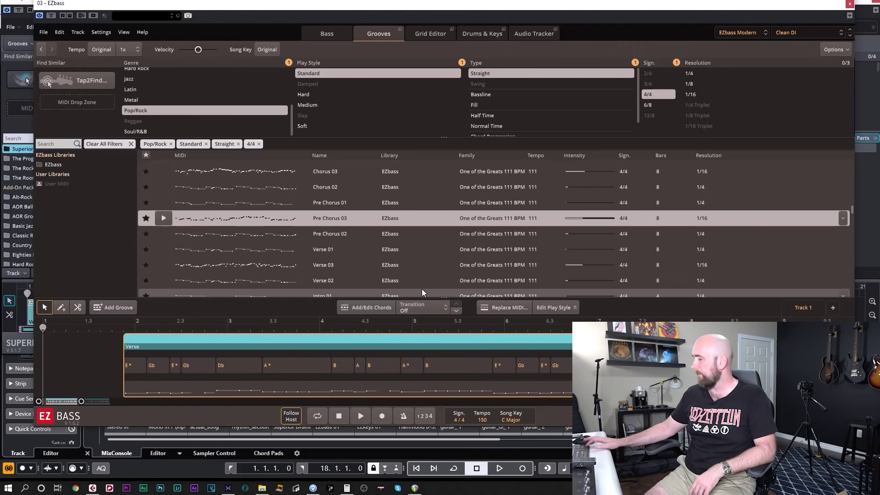
Play back the original verse bass part from the song's start while showing the bass instrument view, and stop playback.
key("space")
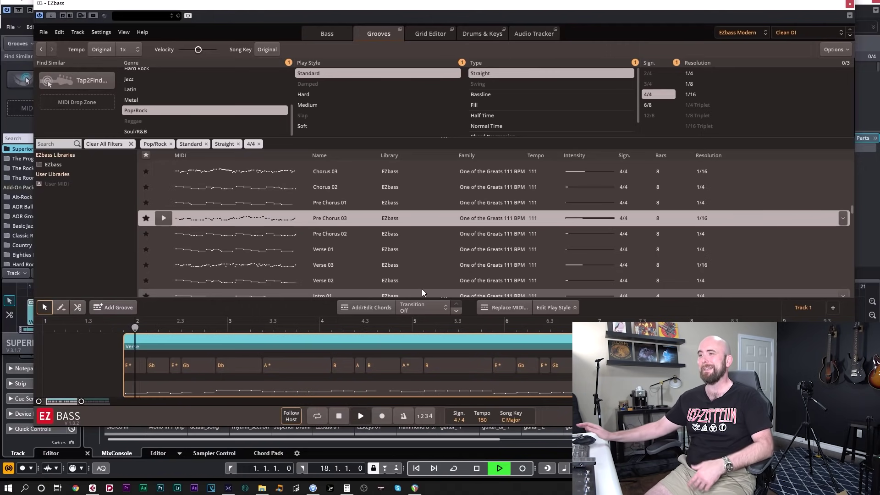
left_click(334, 34)
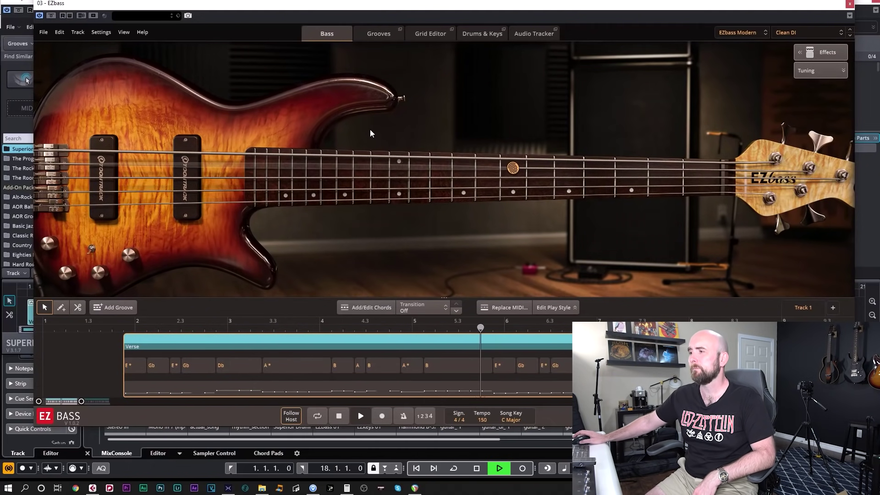
left_click(533, 371)
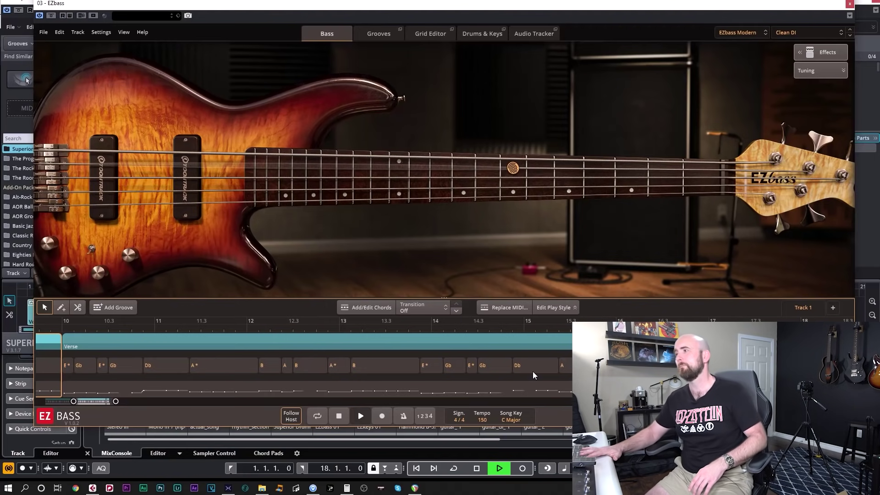
key("space")
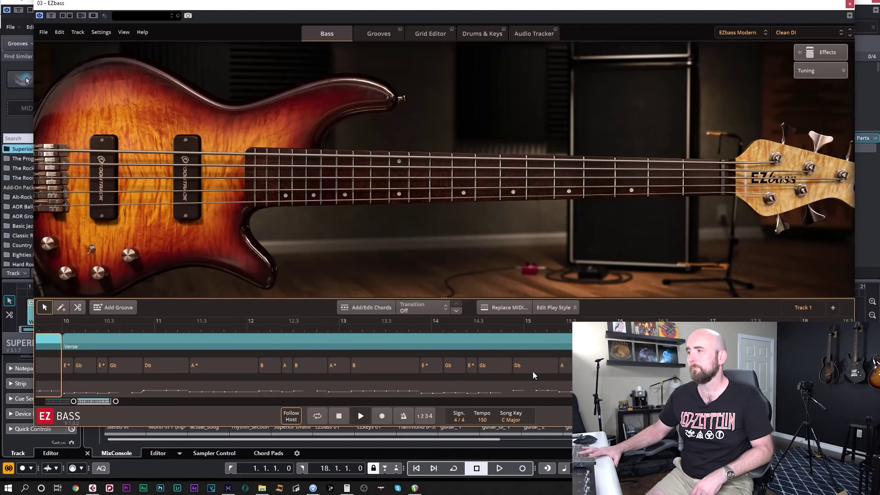